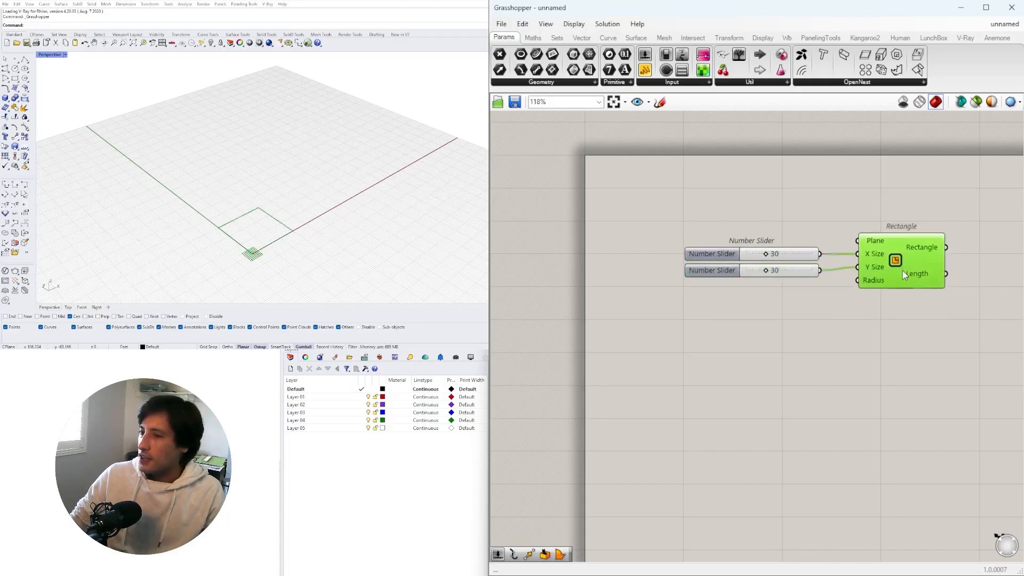
Set the slider feeding the rectangle's Y Size to 53 and inspect the resized rectangle in the Rhino viewport.
scroll(801, 271, up, 4)
drag(724, 272, 757, 269)
click(281, 218)
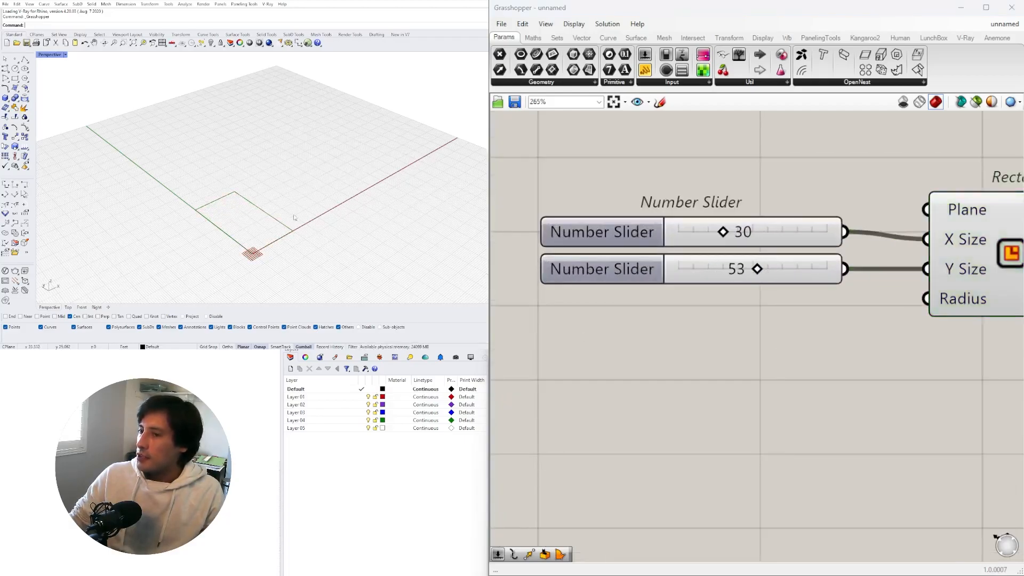
scroll(220, 206, up, 5)
right_drag(260, 207, 260, 177)
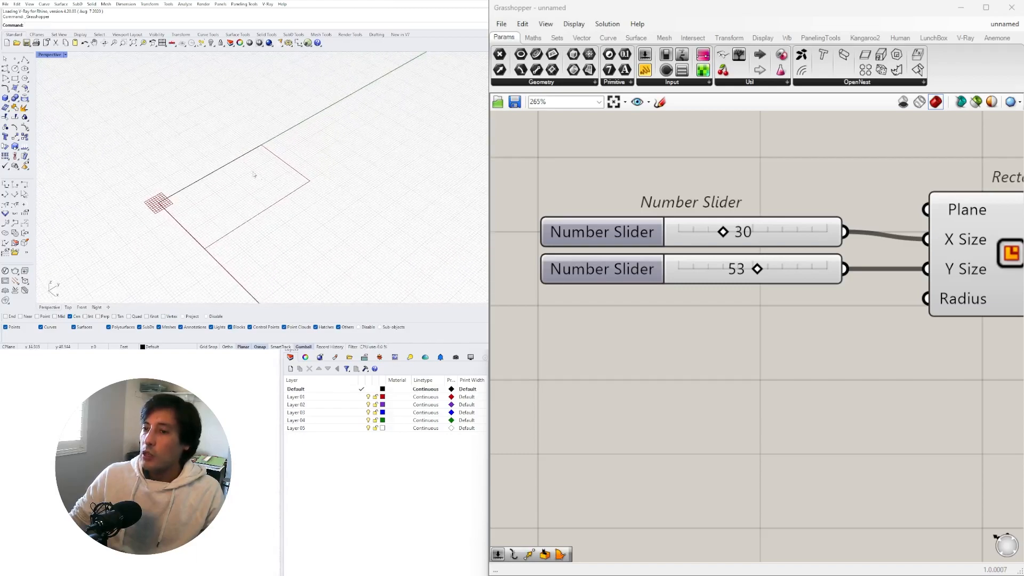
scroll(251, 213, down, 3)
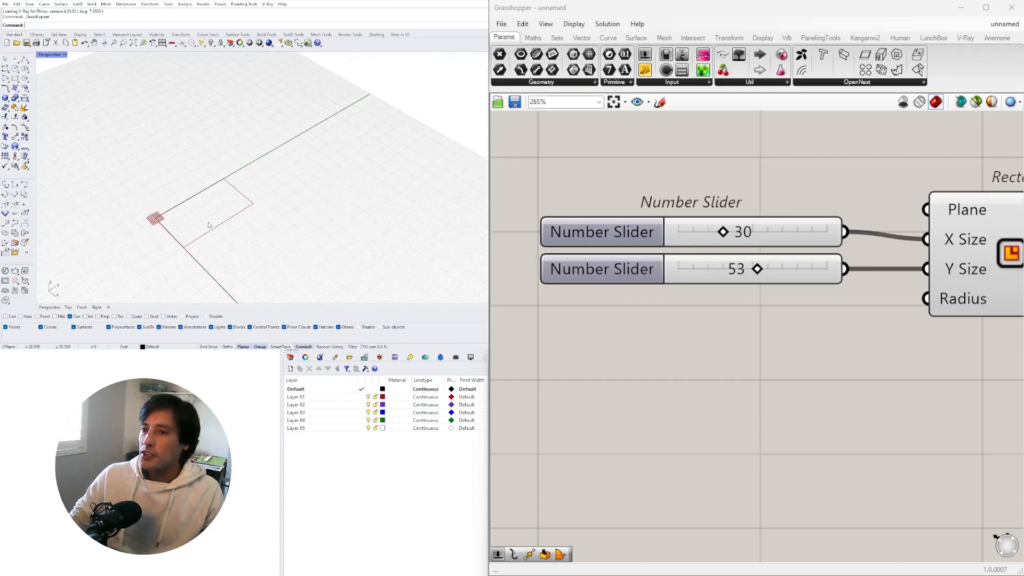
scroll(193, 222, up, 3)
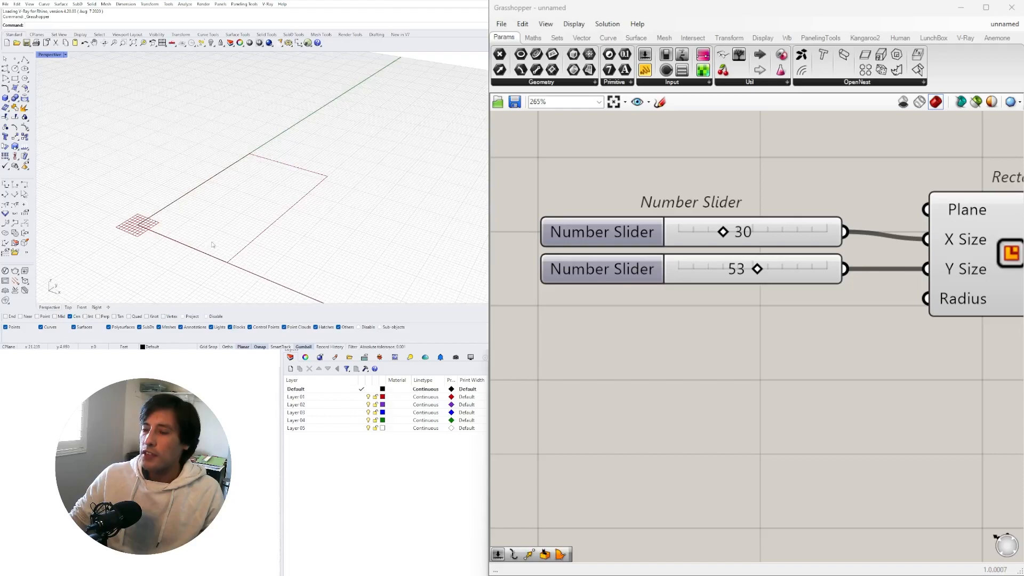
shift+right_drag(211, 245, 243, 217)
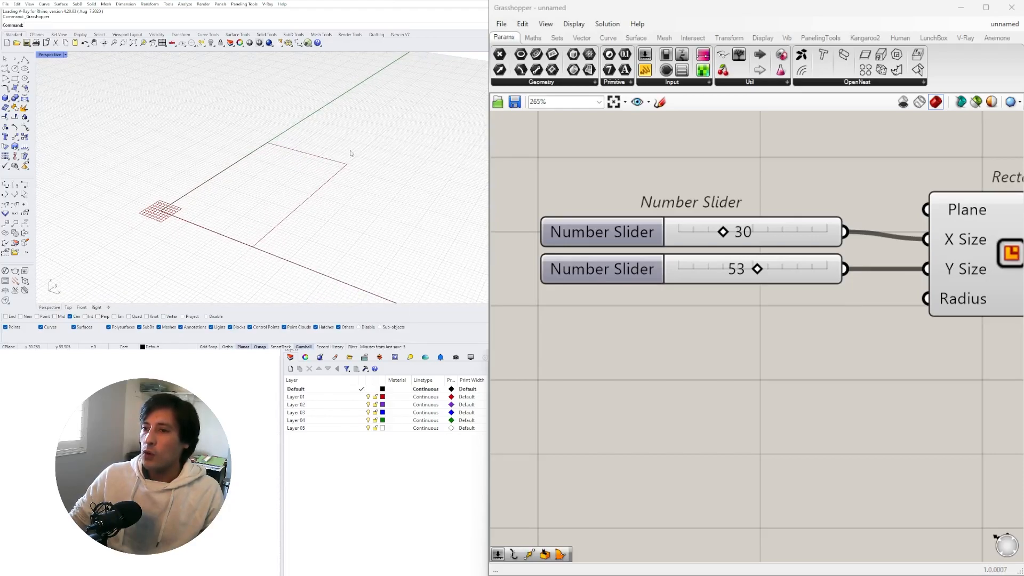
right_drag(251, 221, 231, 219)
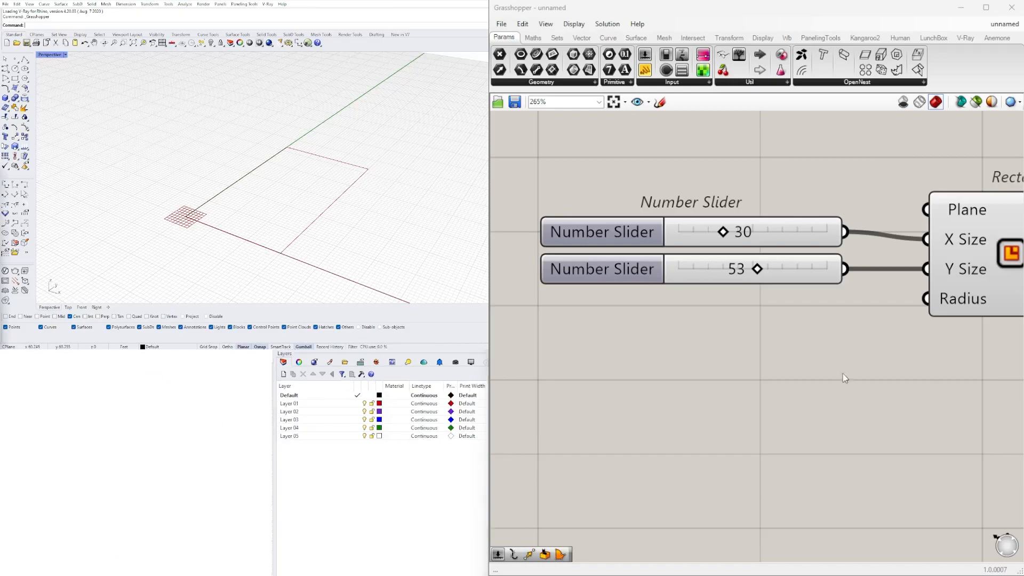
Add a Divide Surface component beside the Rectangle component and connect the Rectangle output to its Surface input.
scroll(845, 386, down, 3)
drag(910, 411, 633, 270)
scroll(634, 270, up, 2)
drag(861, 262, 830, 240)
click(957, 300)
right_drag(847, 243, 768, 269)
click(822, 256)
double_click(821, 261)
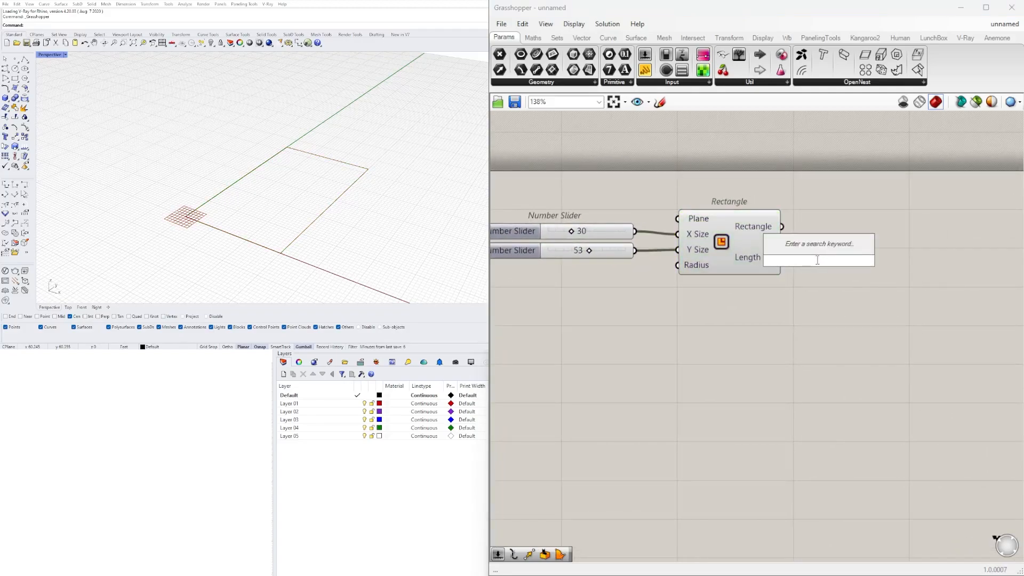
text(s)
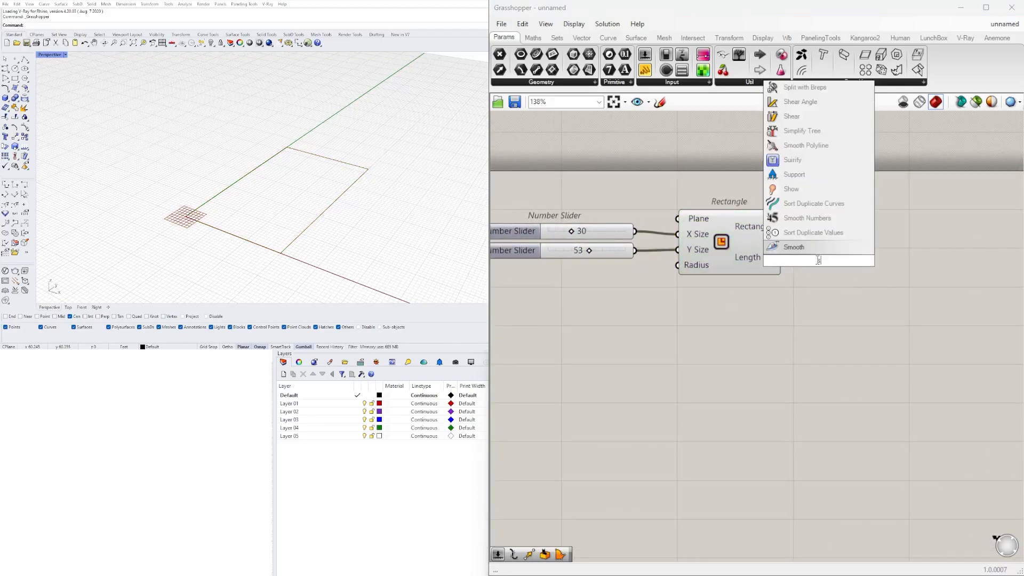
text(urface)
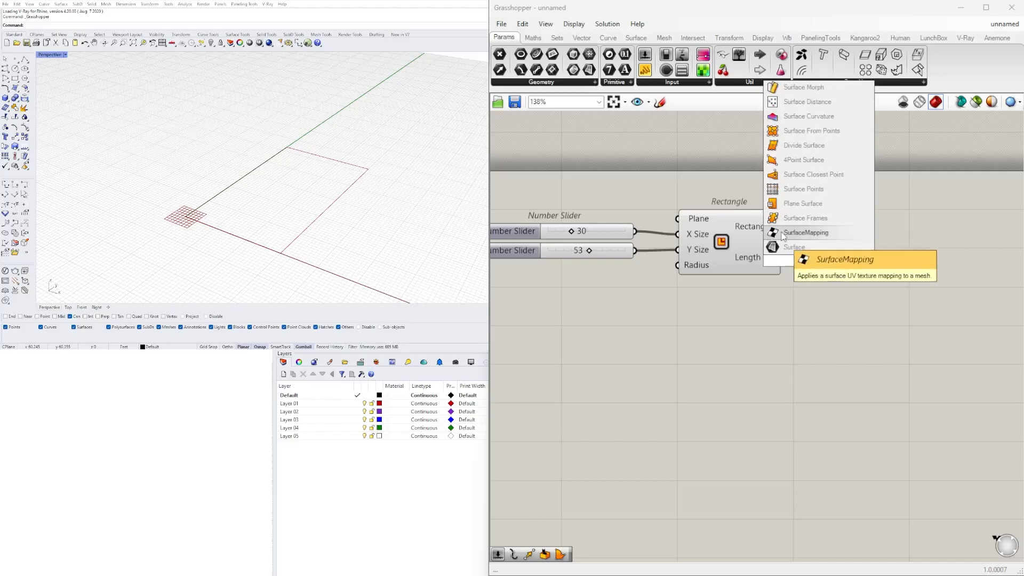
click(809, 149)
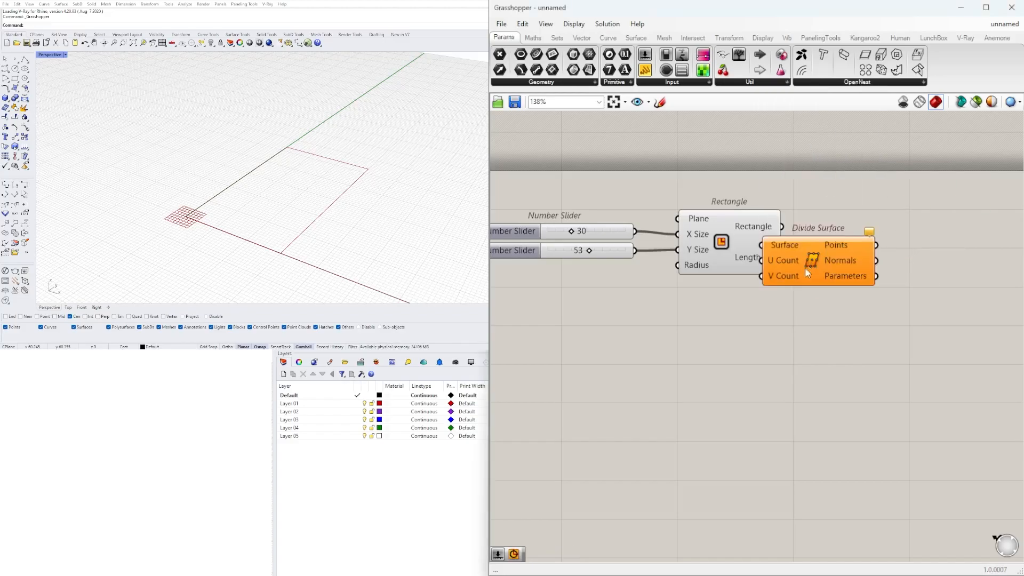
drag(784, 230, 897, 292)
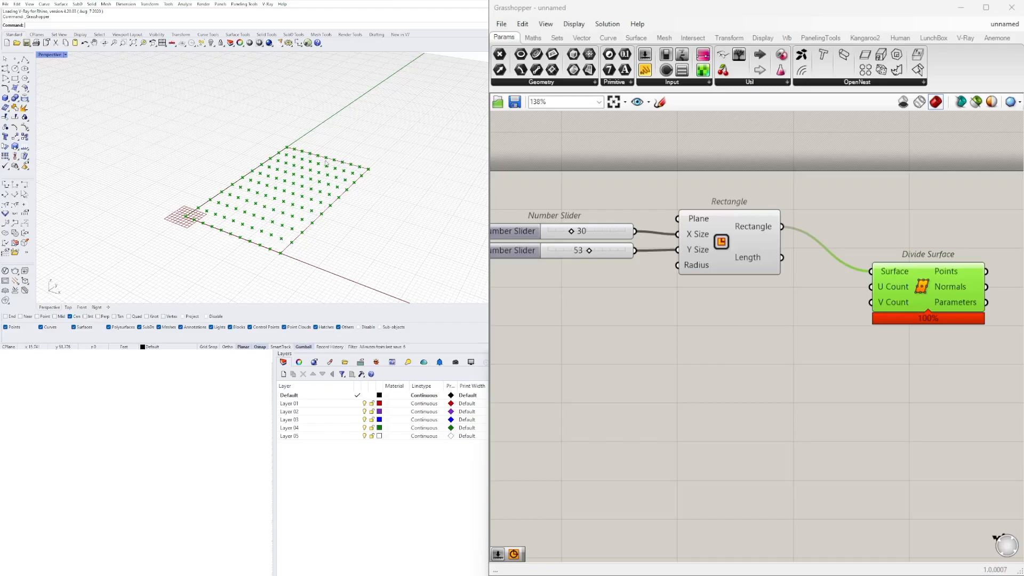
drag(906, 292, 891, 293)
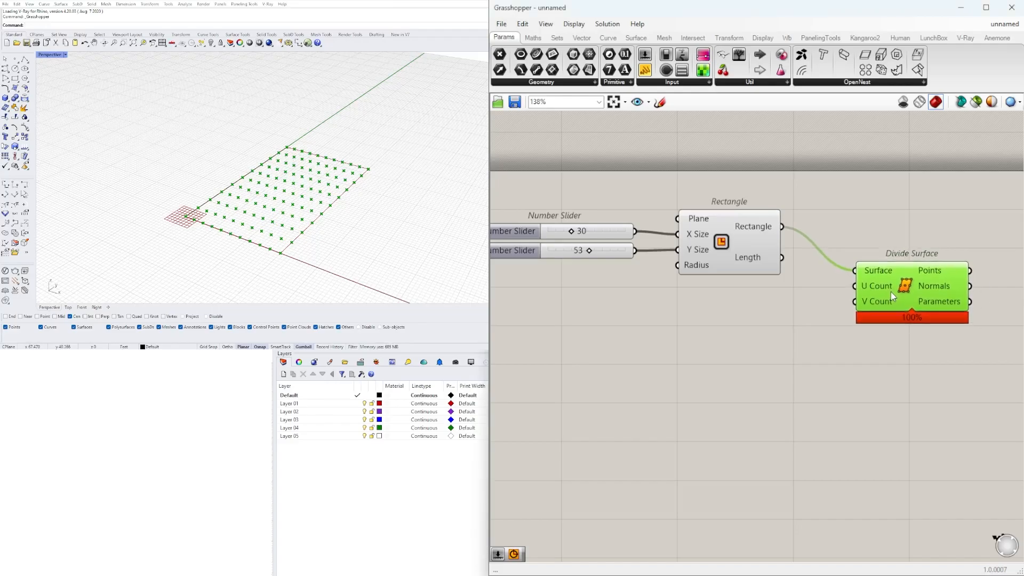
Add a number slider with value 5 and connect it to both U Count and V Count of Divide Surface.
double_click(678, 340)
text(5)
key(Return)
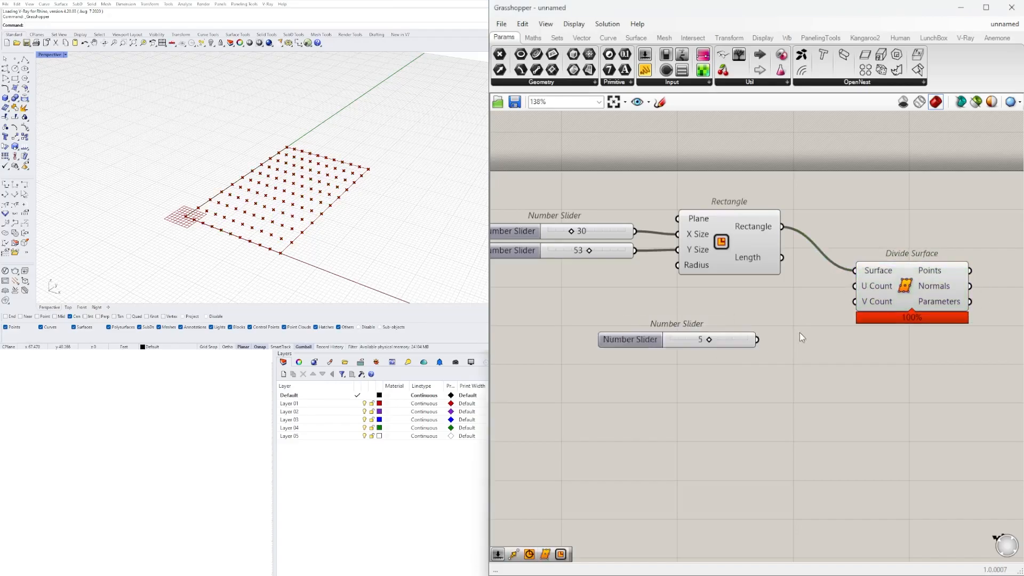
scroll(725, 332, up, 2)
drag(772, 344, 916, 271)
drag(772, 345, 905, 291)
drag(756, 340, 801, 283)
scroll(798, 299, down, 2)
right_drag(810, 333, 663, 334)
drag(790, 267, 815, 266)
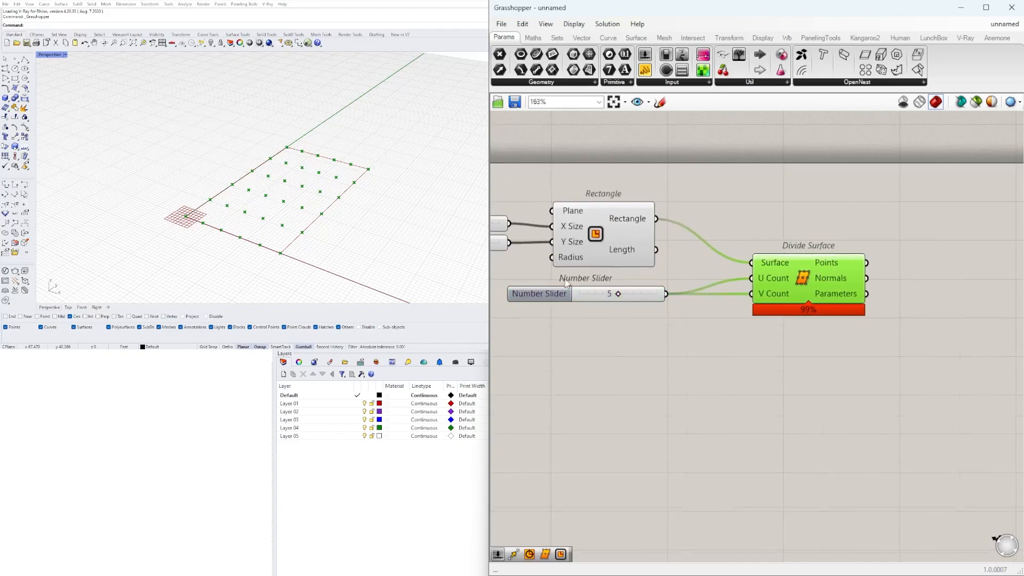
Move the Divide Surface component and its slider lower on the canvas, clear of the Rectangle component.
scroll(592, 287, up, 3)
mouse_move(649, 302)
mouse_down()
mouse_move(667, 302)
mouse_move(613, 303)
mouse_move(650, 303)
mouse_up()
scroll(650, 303, down, 6)
drag(827, 403, 661, 323)
drag(788, 329, 790, 381)
click(624, 307)
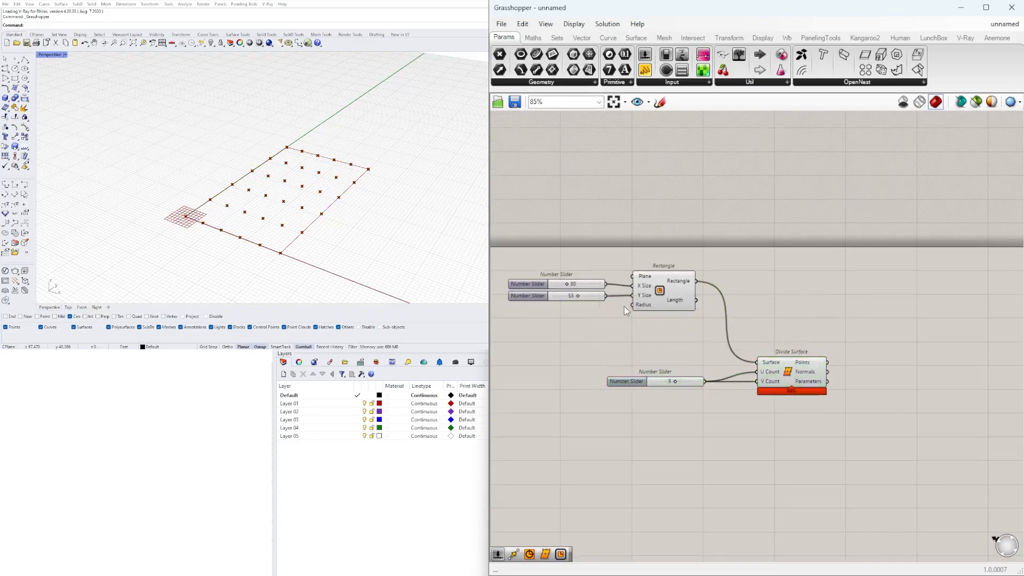
Add an Offset Curve component to the right of Rectangle and connect the Rectangle output to its Curve input.
click(664, 299)
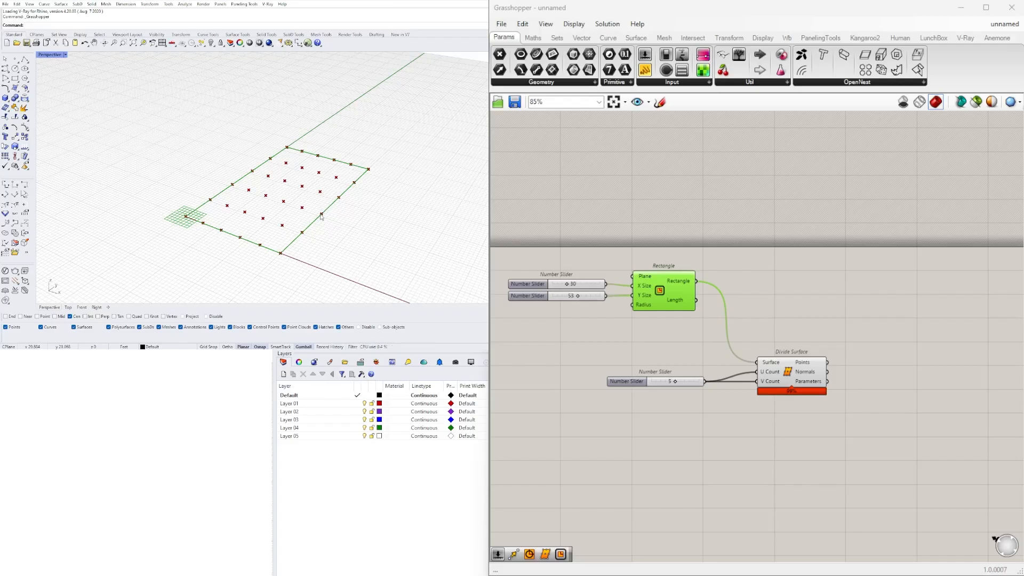
double_click(765, 302)
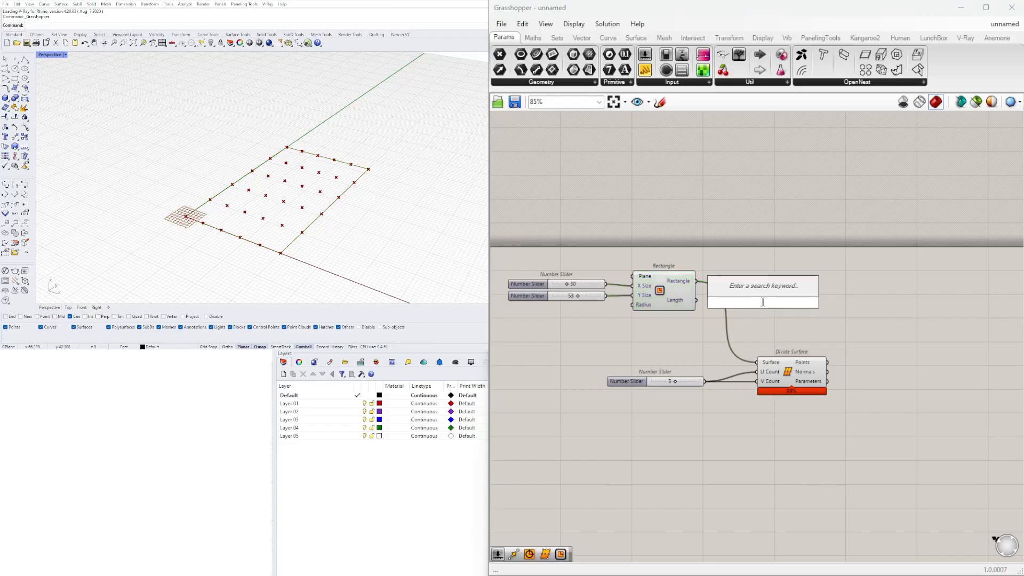
text(offset)
click(744, 276)
drag(766, 300, 936, 295)
drag(696, 281, 934, 295)
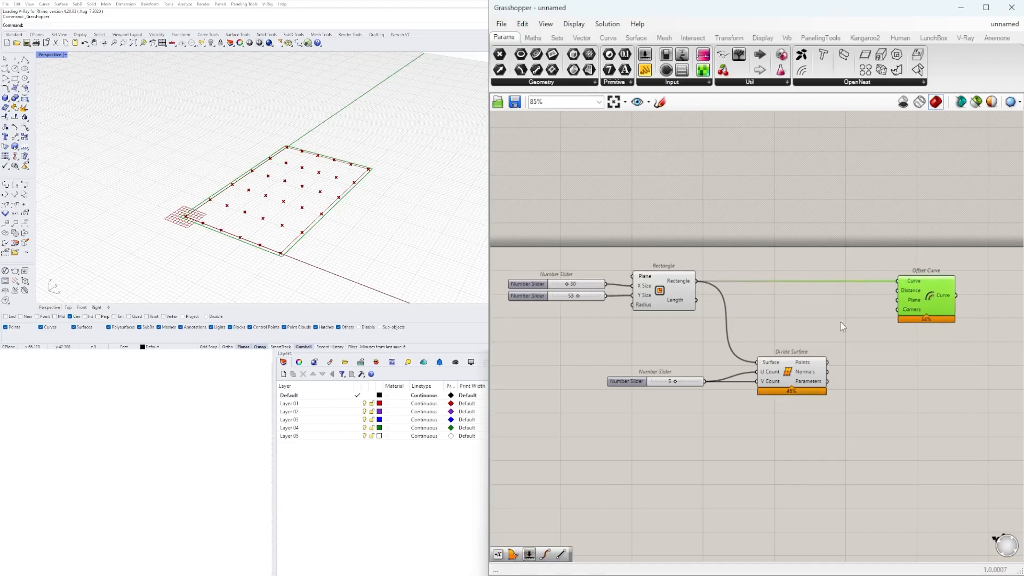
Add a Negative component between the Rectangle and Offset Curve components.
double_click(826, 320)
text(neg)
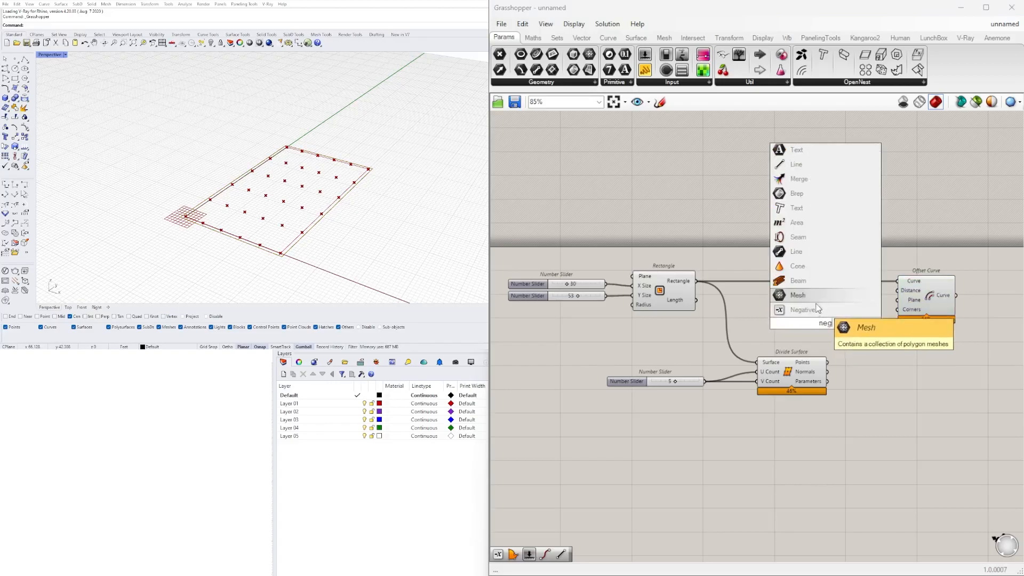
key(Return)
click(681, 293)
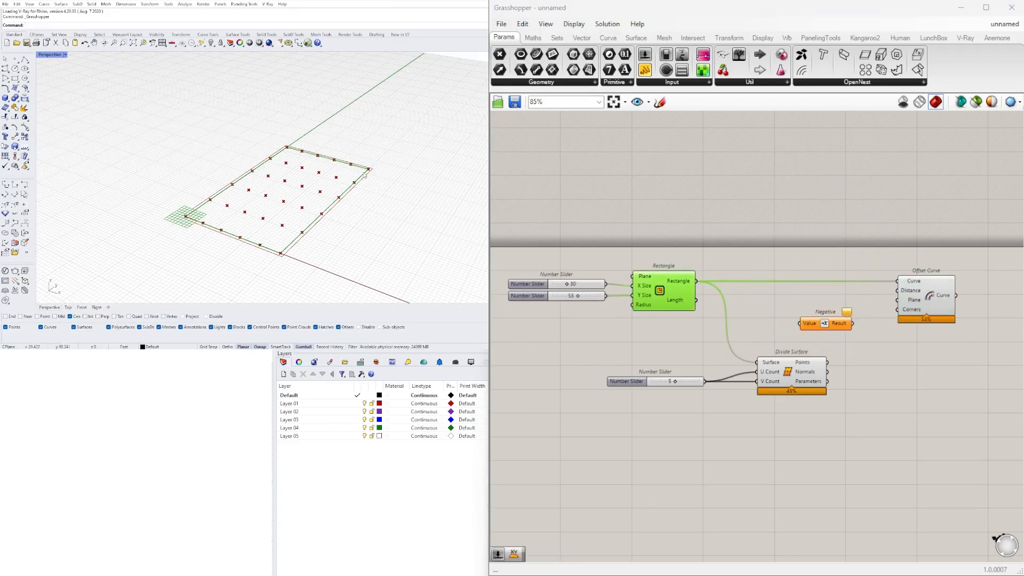
scroll(747, 277, up, 4)
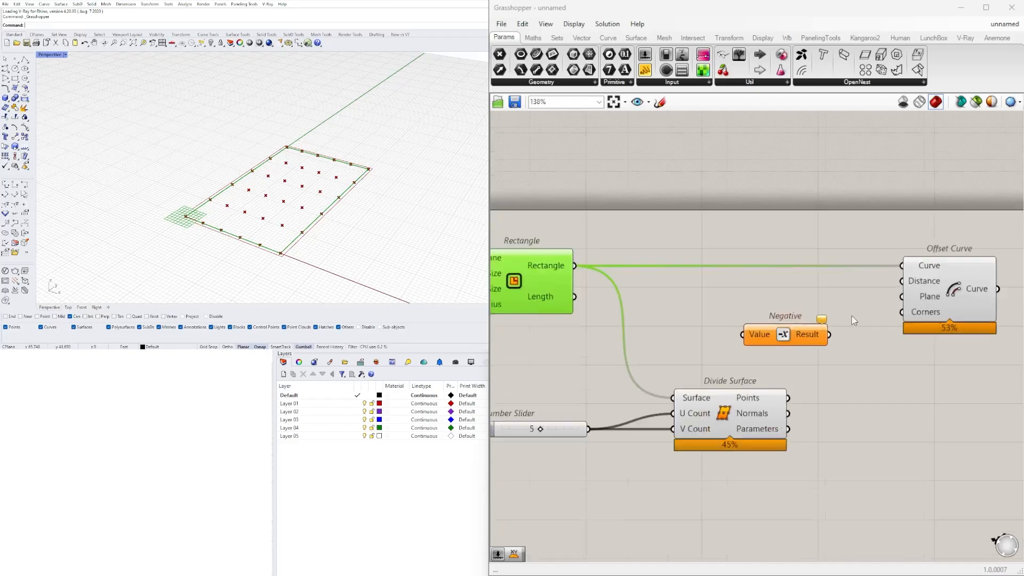
Add a 3.5 number slider and wire it through the Negative component into the Distance input of Offset Curve.
click(715, 261)
double_click(715, 260)
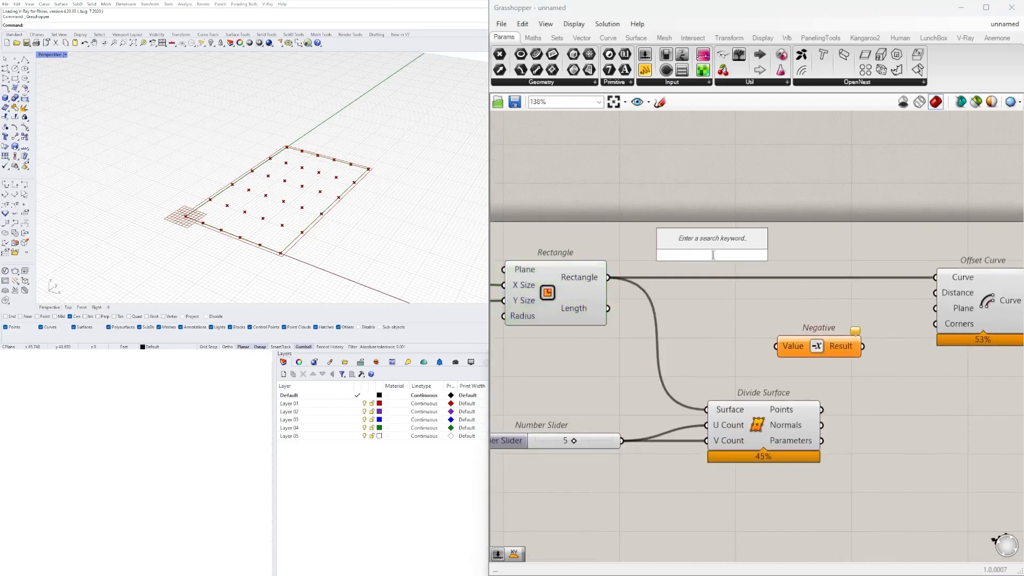
text(3.5)
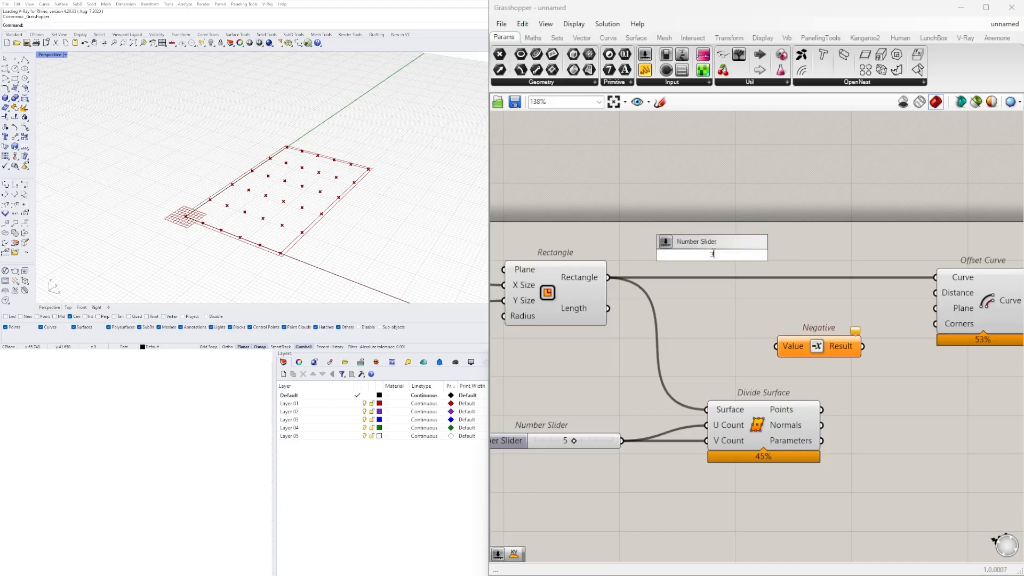
key(Return)
drag(825, 348, 867, 260)
drag(792, 255, 812, 255)
drag(898, 255, 935, 293)
right_drag(1016, 311, 935, 297)
click(939, 298)
Move Divide Surface and its slider beyond Offset Curve and connect the offset curve to the Surface input.
scroll(905, 301, down, 2)
drag(839, 485, 608, 390)
drag(669, 348, 916, 342)
drag(820, 252, 848, 317)
drag(965, 419, 790, 323)
click(790, 323)
Duplicate the division slider with value 5 and connect the copy to the V Count input of Divide Surface.
scroll(762, 316, up, 2)
drag(719, 330, 757, 333)
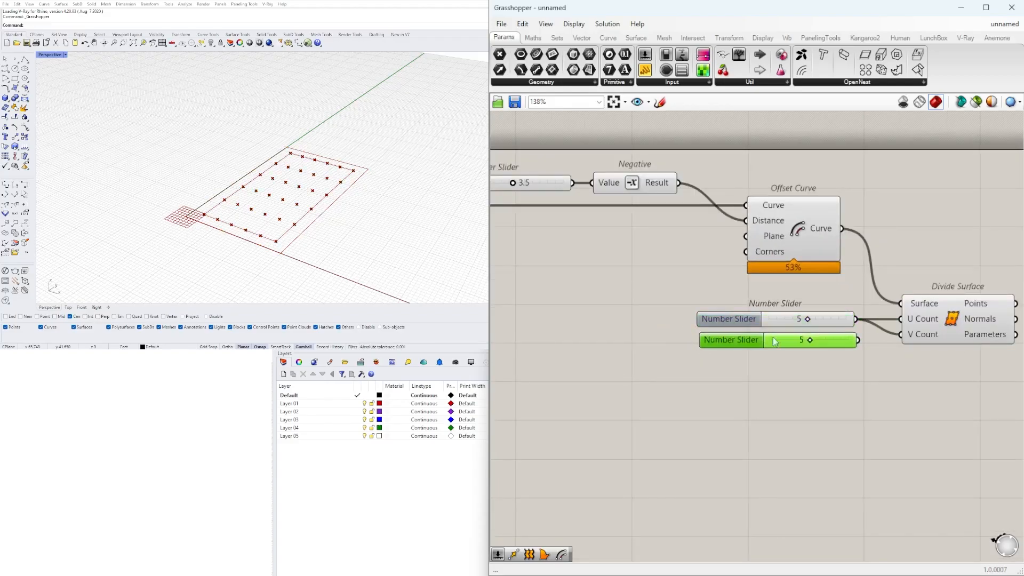
drag(858, 340, 901, 335)
Set the U Count slider to 3 and the V Count slider to 4.
scroll(820, 317, up, 5)
drag(789, 328, 747, 327)
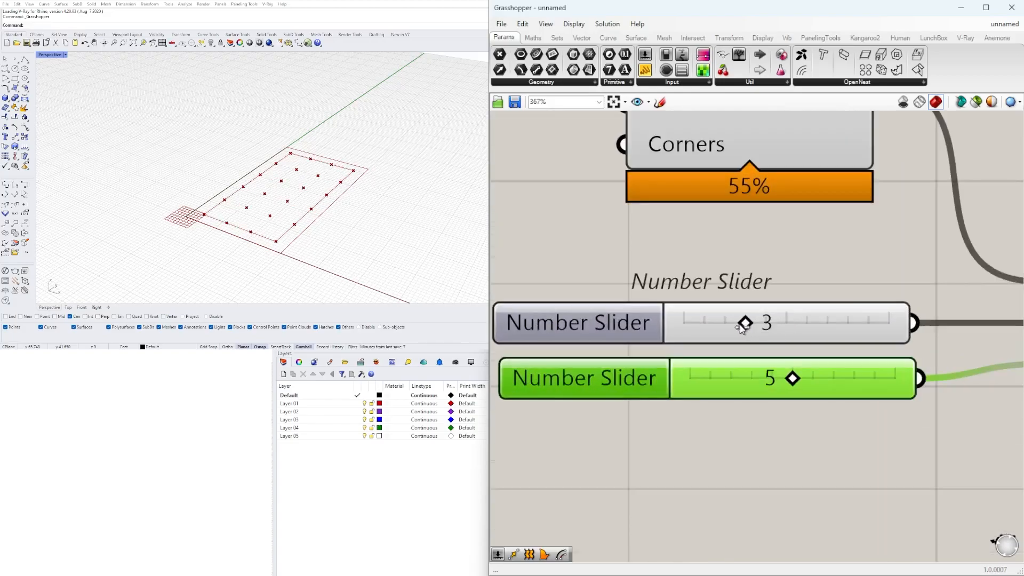
drag(802, 382, 716, 372)
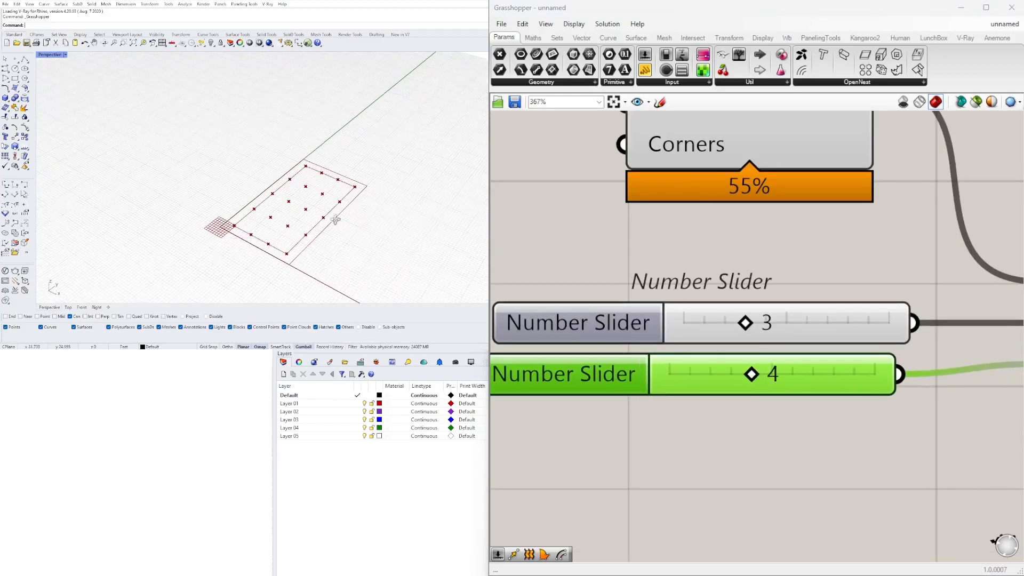
Align the V Count slider directly beneath the U Count slider and tidy the Divide Surface group.
scroll(716, 372, down, 5)
drag(663, 326, 681, 311)
ctrl+click(794, 301)
click(602, 336)
drag(848, 387, 651, 290)
drag(788, 301, 790, 297)
click(764, 385)
mouse_move(316, 201)
right_down()
mouse_move(288, 196)
mouse_move(302, 208)
right_up()
Add a second Rectangle component after Divide Surface and connect the division Points to its Plane input.
click(811, 306)
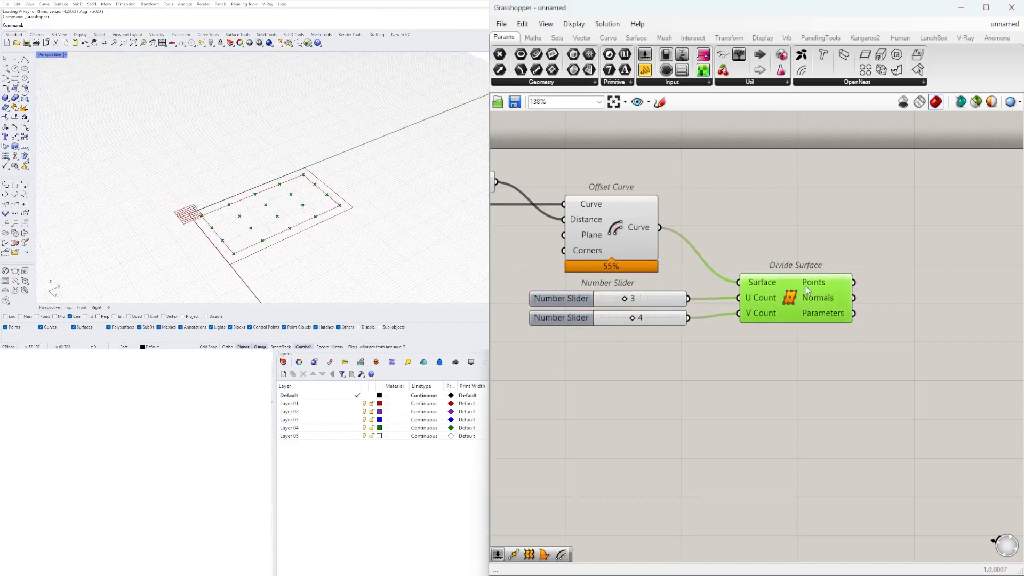
mouse_move(824, 288)
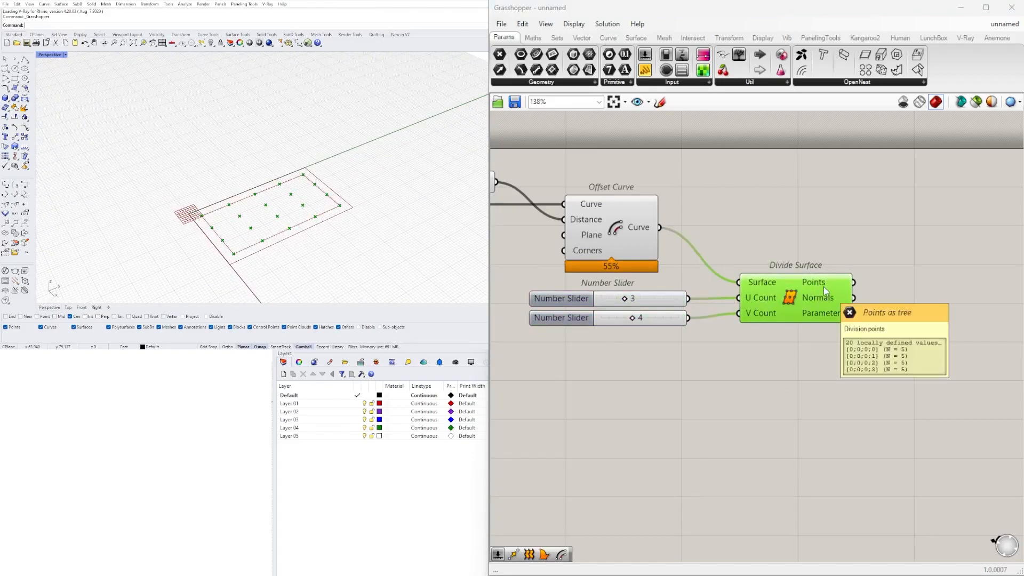
right_drag(906, 293, 818, 306)
double_click(819, 303)
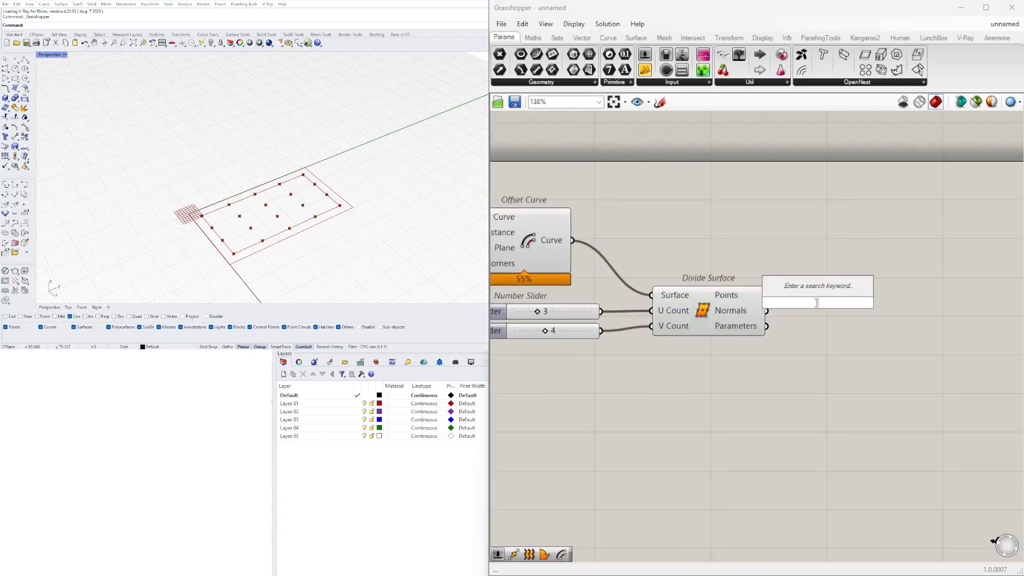
text(rect)
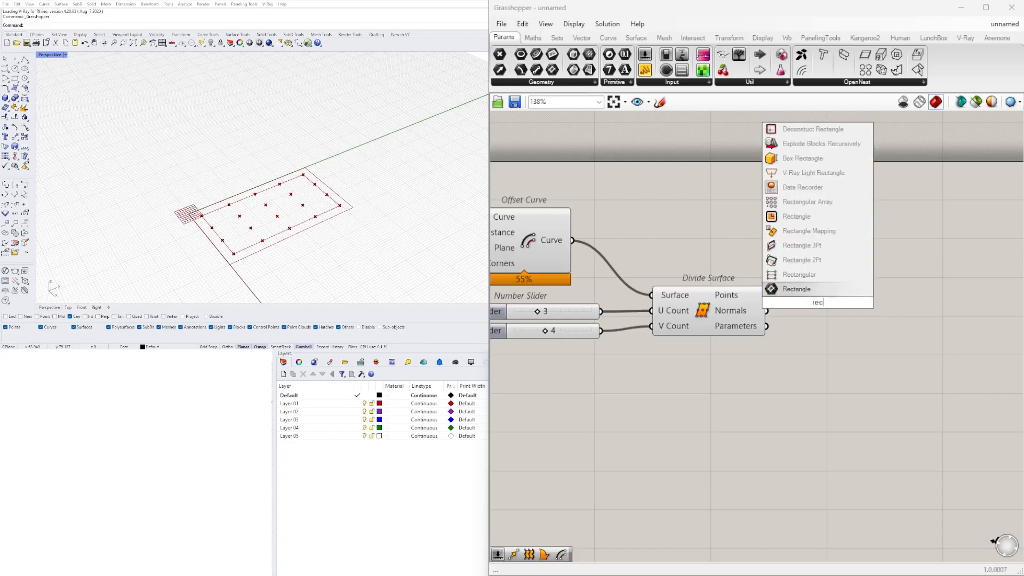
click(799, 293)
drag(808, 309, 901, 348)
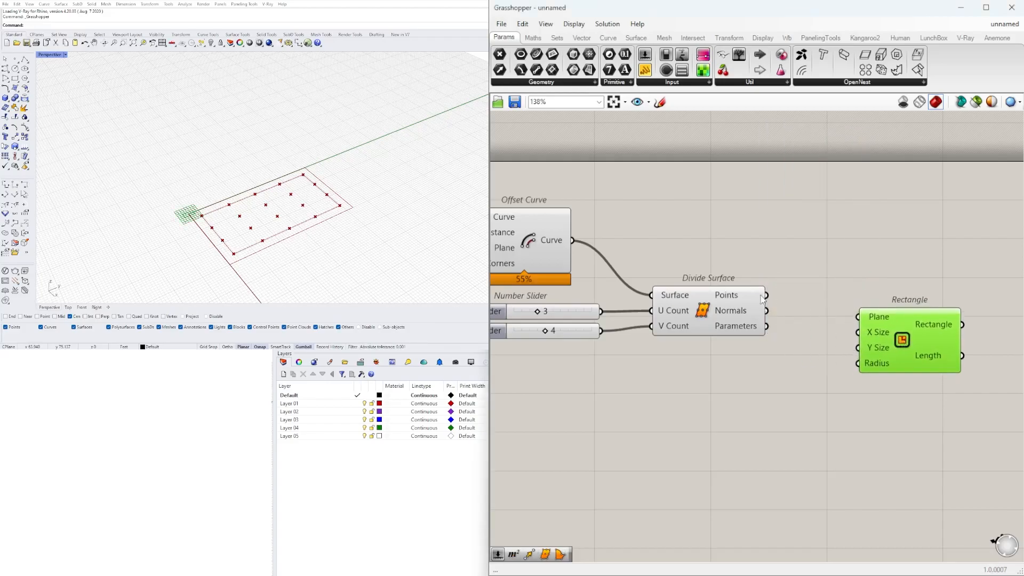
click(715, 312)
drag(767, 295, 887, 346)
Add a 2.5 number slider, duplicate it, and connect the two sliders to the new rectangle's X Size and Y Size.
double_click(738, 396)
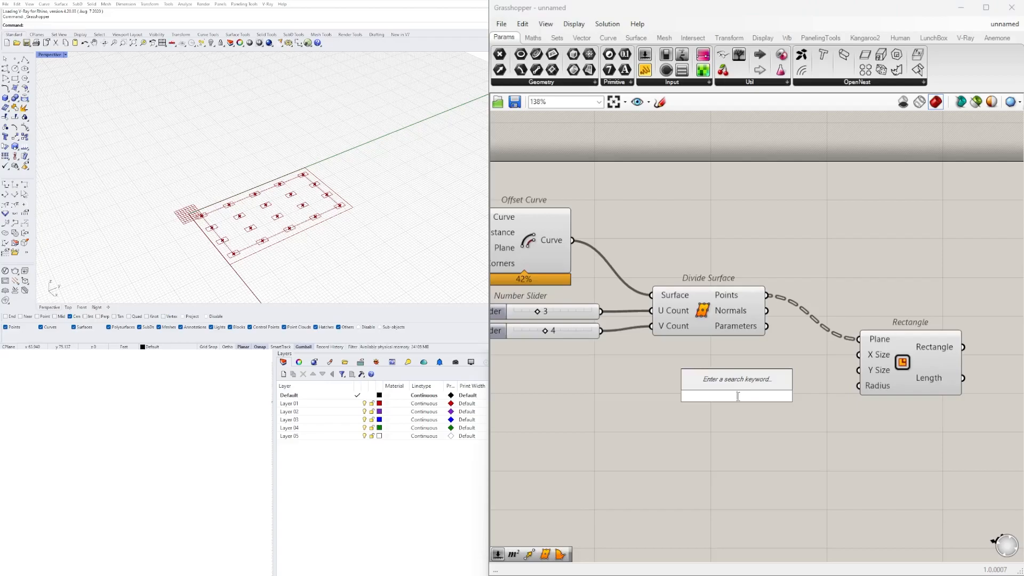
text(2.5)
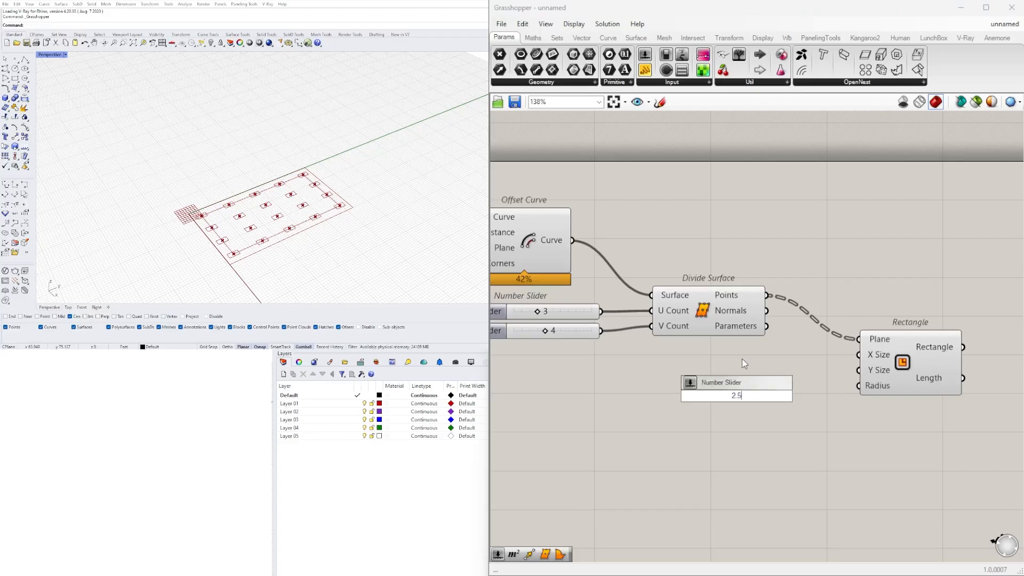
key(Return)
scroll(731, 382, up, 3)
mouse_move(708, 398)
mouse_down()
mouse_move(692, 366)
mouse_move(690, 406)
mouse_up()
drag(855, 369, 937, 338)
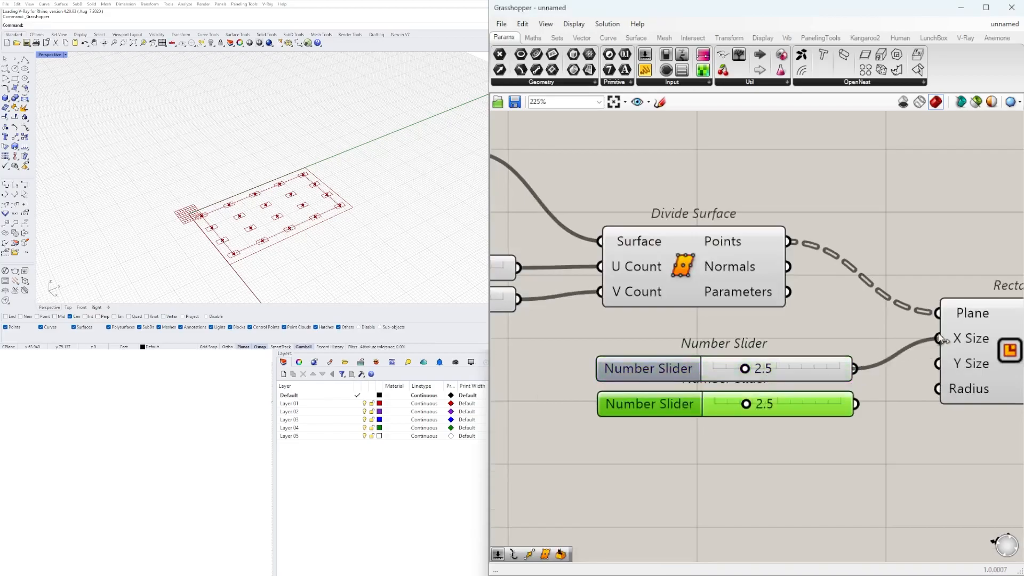
drag(856, 404, 937, 363)
scroll(731, 401, up, 3)
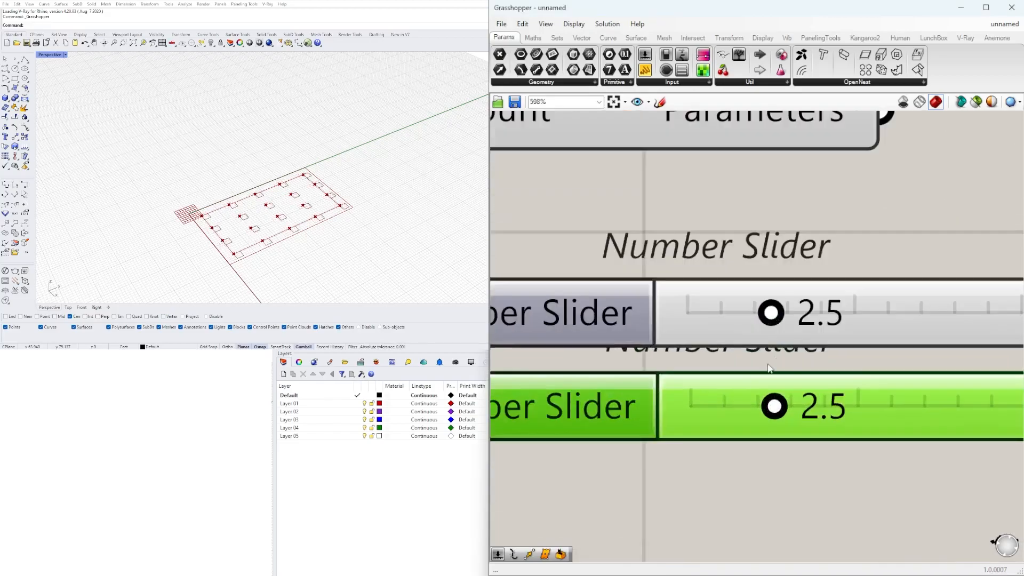
Set both size sliders of the second Rectangle component to 1.0.
right_drag(299, 224, 304, 165)
scroll(278, 236, up, 4)
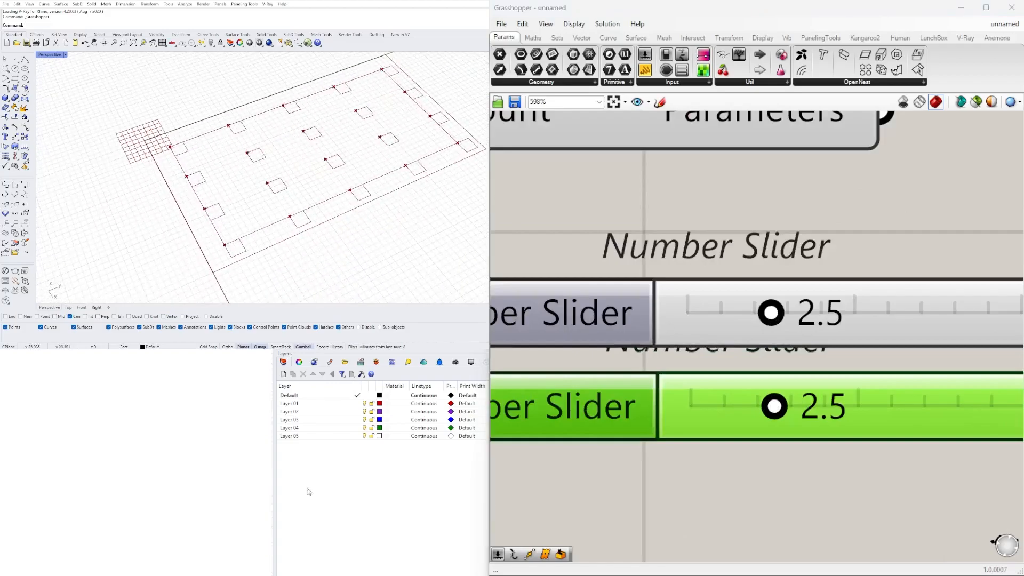
scroll(773, 331, down, 2)
double_click(776, 355)
text(1)
key(Return)
click(788, 414)
double_click(787, 414)
text(1)
key(Return)
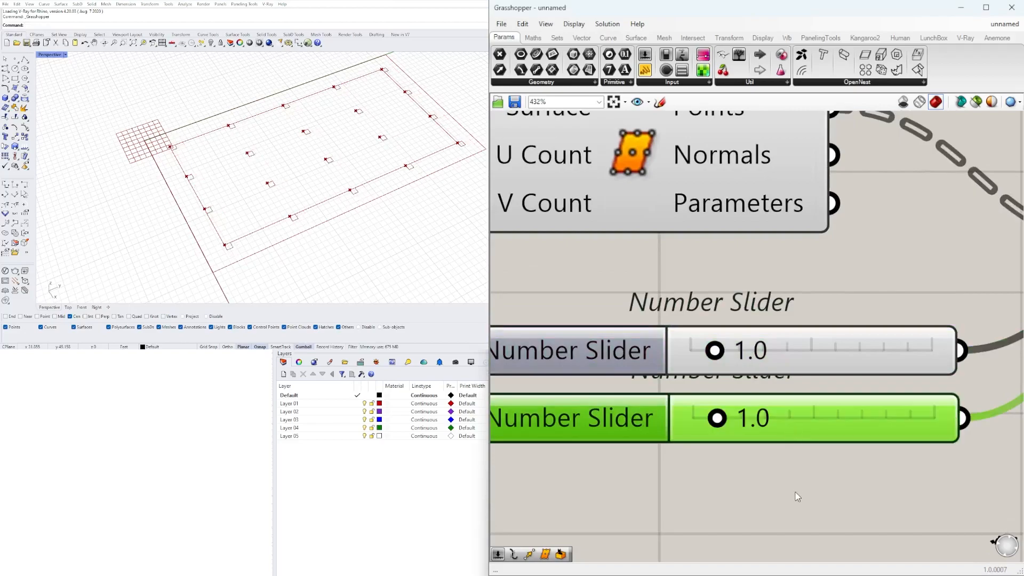
click(795, 486)
Examine how the small rectangles sit relative to the division points in the Rhino viewport.
scroll(323, 159, up, 9)
scroll(324, 129, down, 6)
right_drag(323, 128, 395, 172)
scroll(335, 134, up, 3)
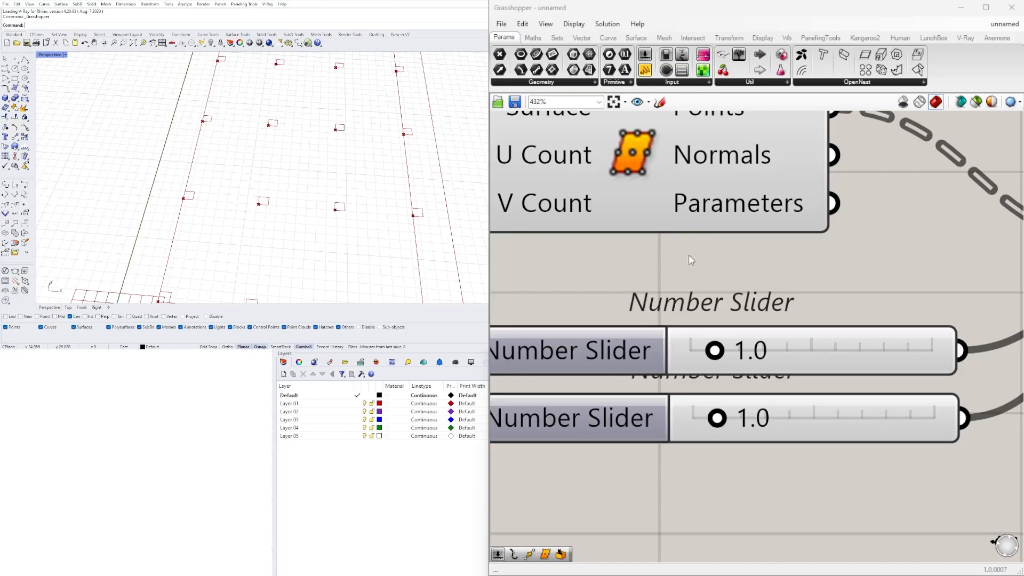
scroll(789, 267, down, 5)
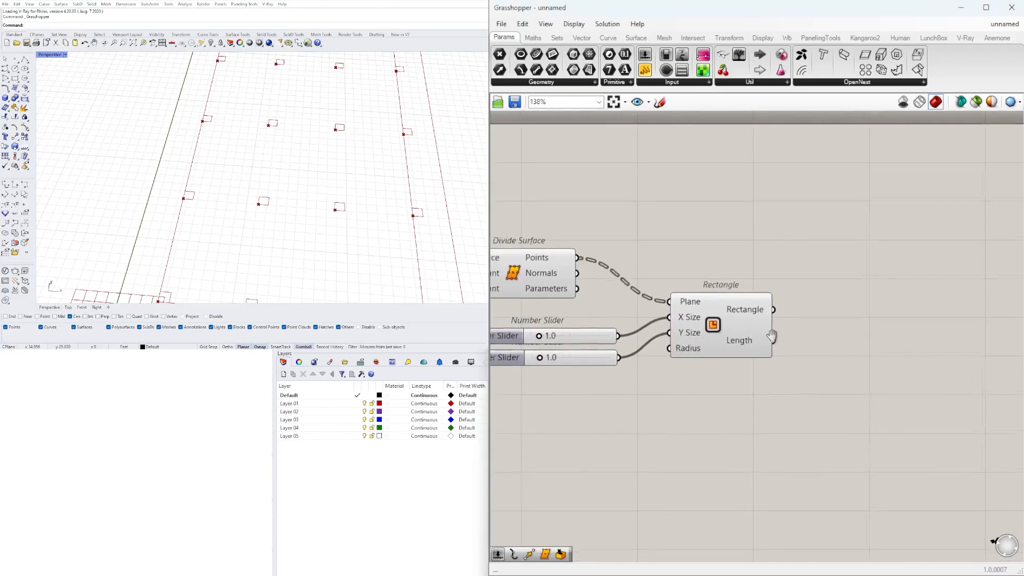
click(715, 328)
click(333, 159)
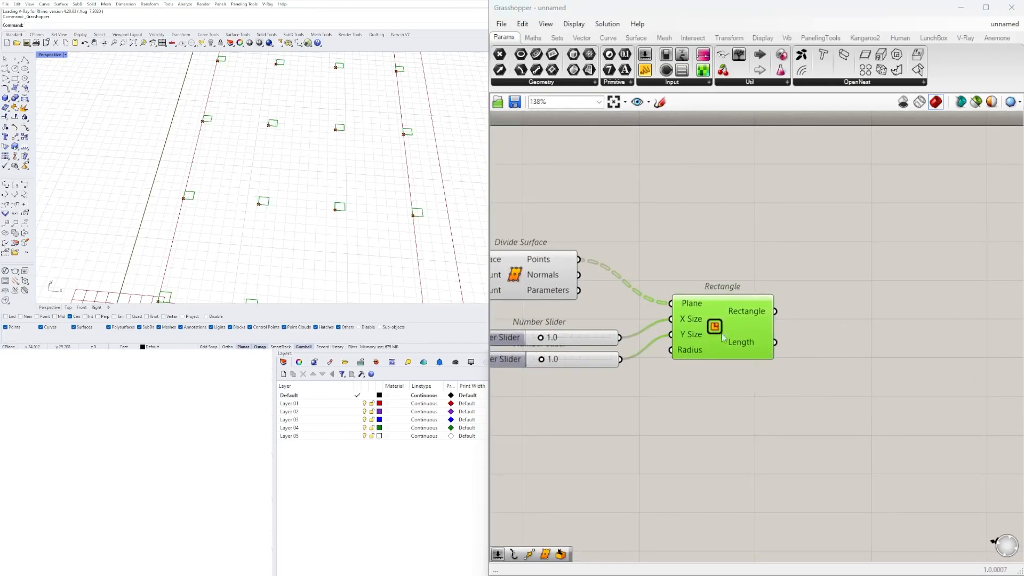
scroll(334, 199, down, 3)
right_drag(684, 321, 719, 305)
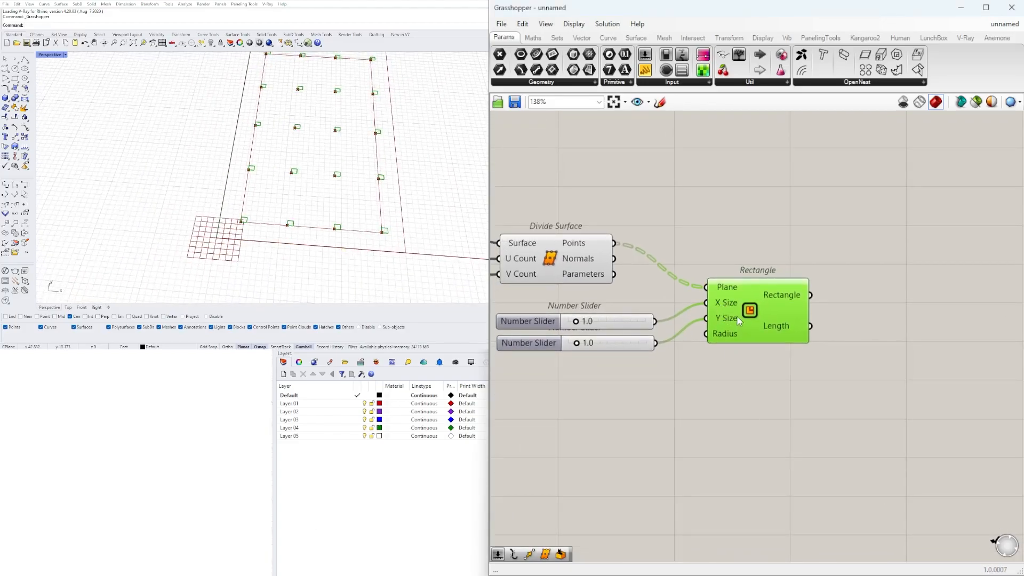
Add a Move component after the second Rectangle and connect the Rectangle output to its Geometry input.
double_click(723, 388)
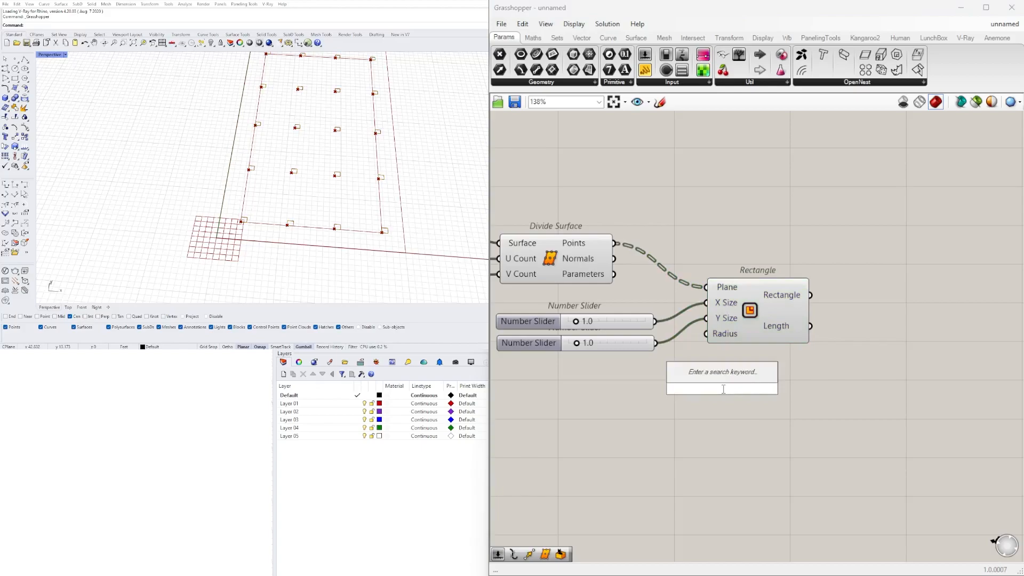
text(move)
click(703, 376)
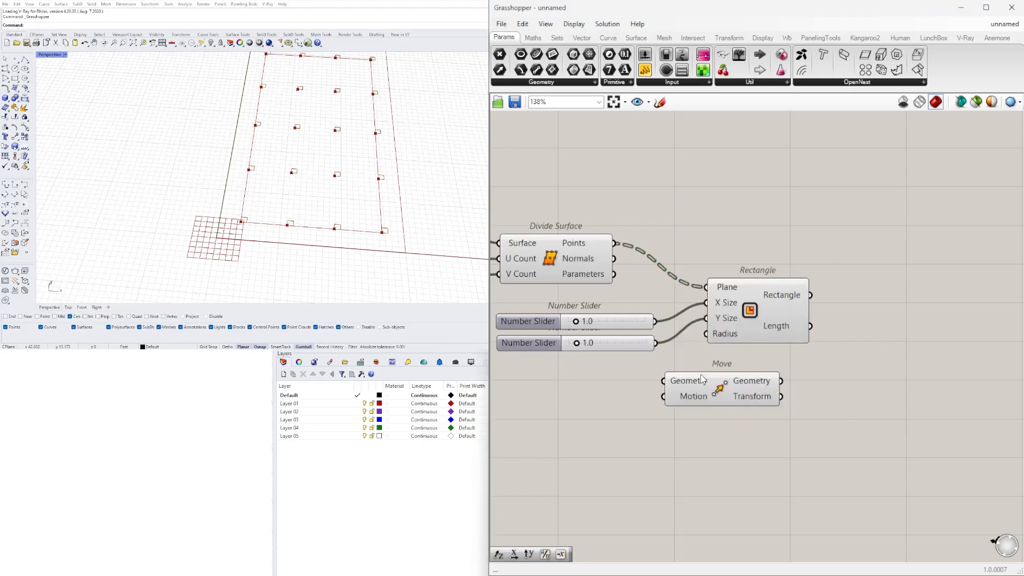
drag(693, 390, 898, 365)
drag(682, 391, 607, 353)
click(688, 347)
click(763, 311)
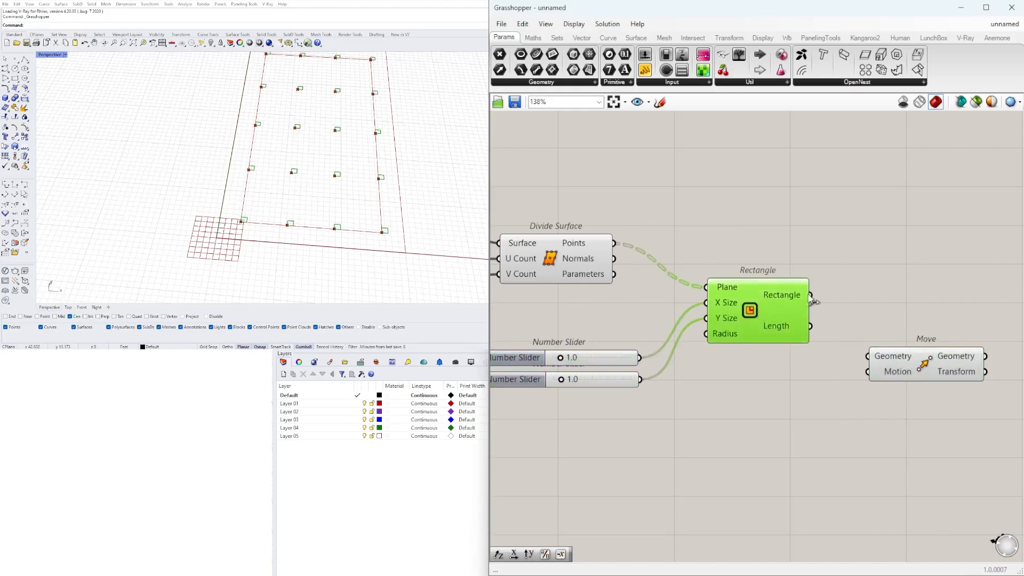
drag(812, 295, 868, 356)
drag(936, 367, 972, 351)
Add a Vector XYZ component, feed its X and Y components from the two size sliders, and connect its Vector to Move's Motion.
double_click(773, 394)
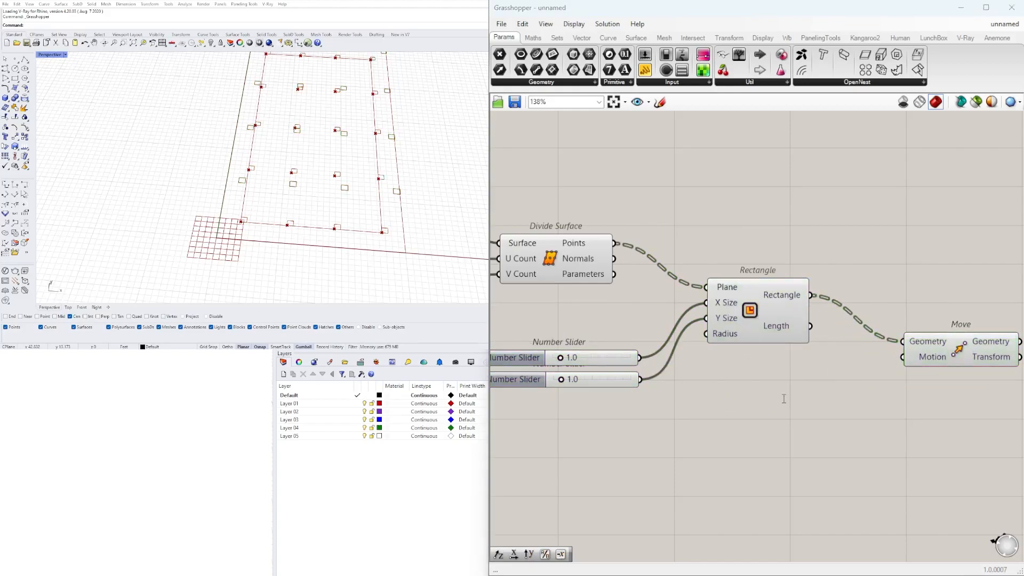
text(vect)
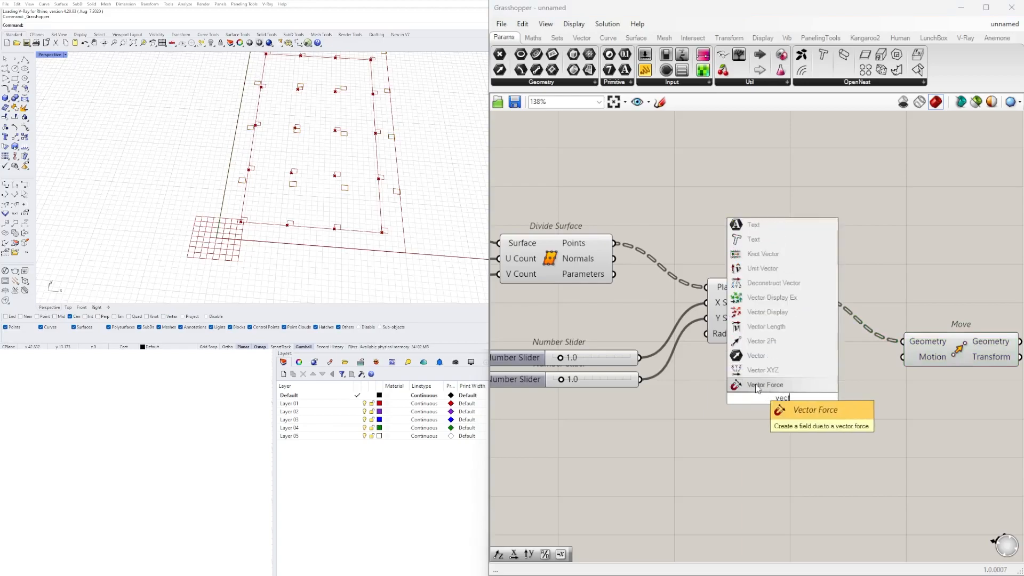
click(774, 371)
right_drag(716, 309, 753, 300)
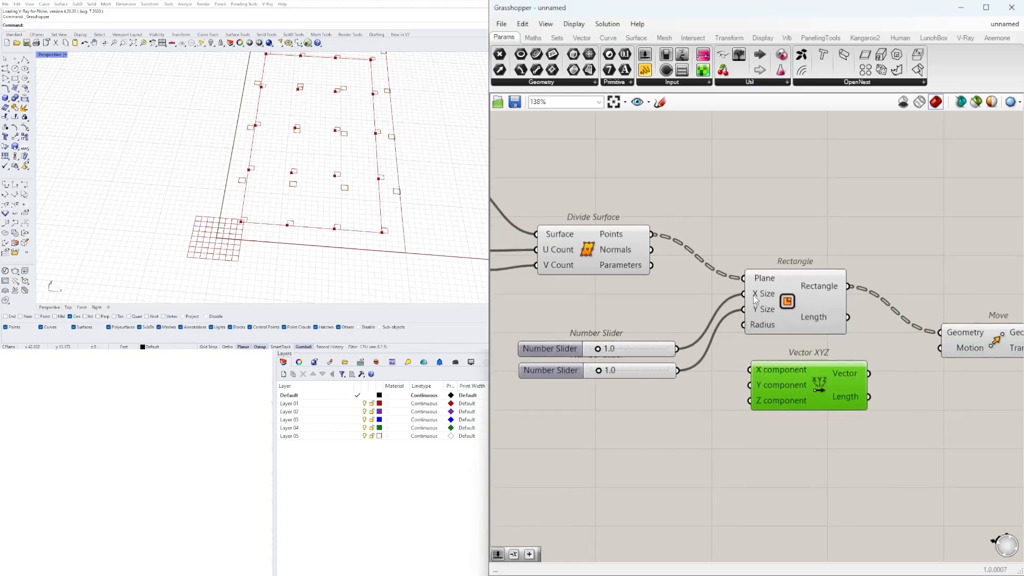
drag(681, 352, 750, 370)
drag(733, 388, 780, 374)
right_drag(886, 394, 714, 377)
drag(676, 357, 766, 340)
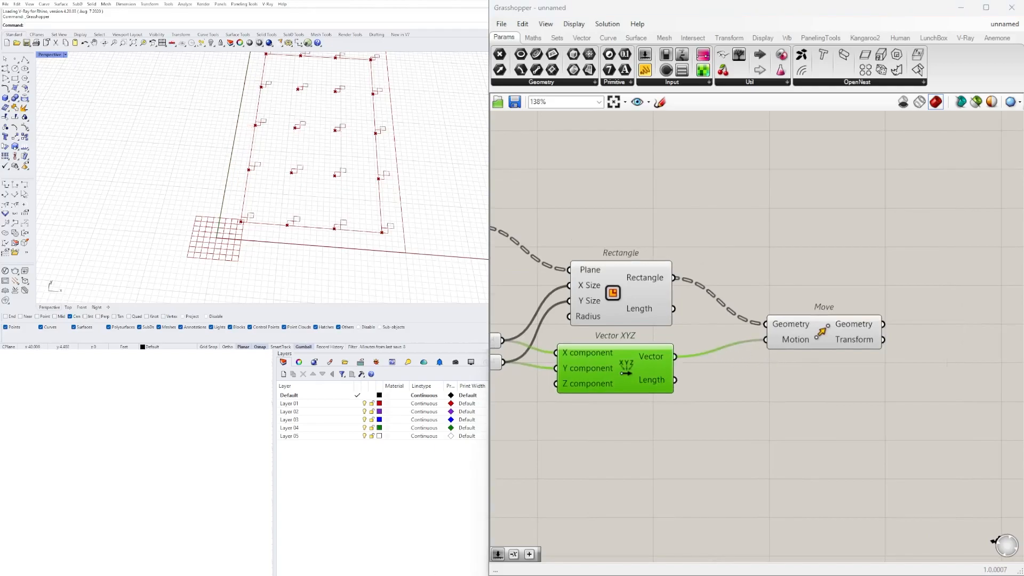
Add a Division component beside Vector XYZ and connect the Vector output to its A input.
double_click(709, 385)
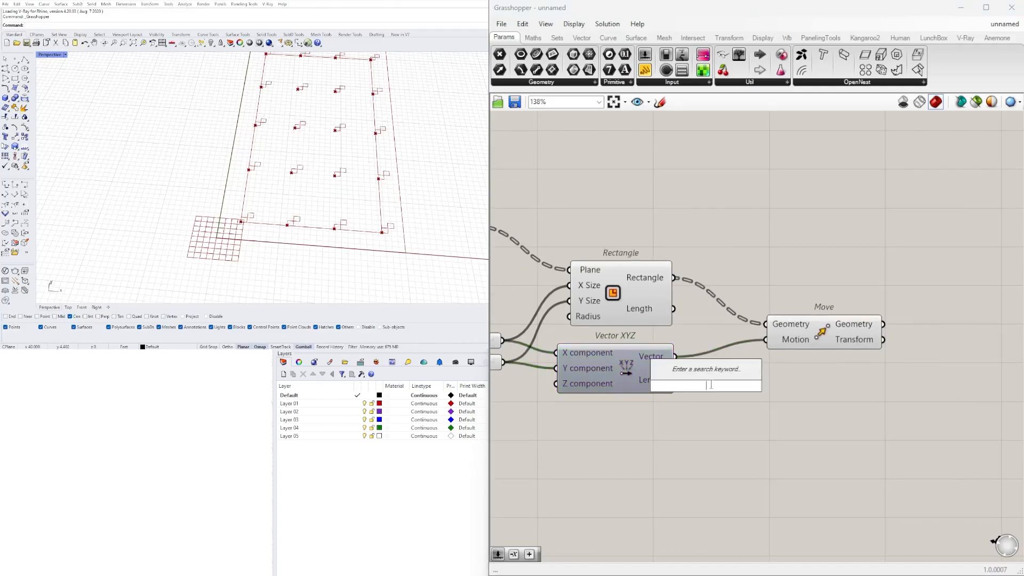
text(division)
key(Return)
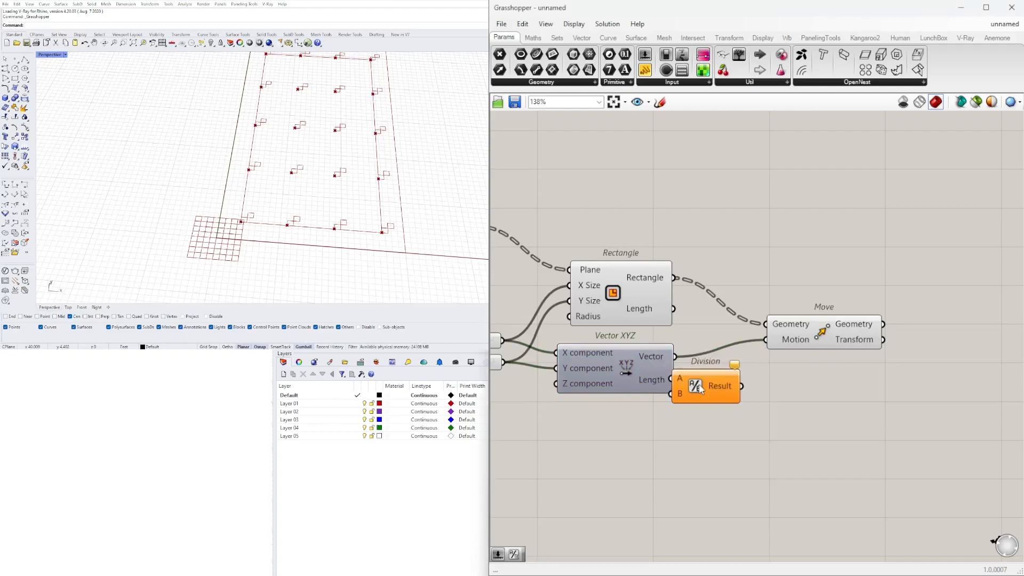
click(738, 391)
drag(675, 357, 699, 378)
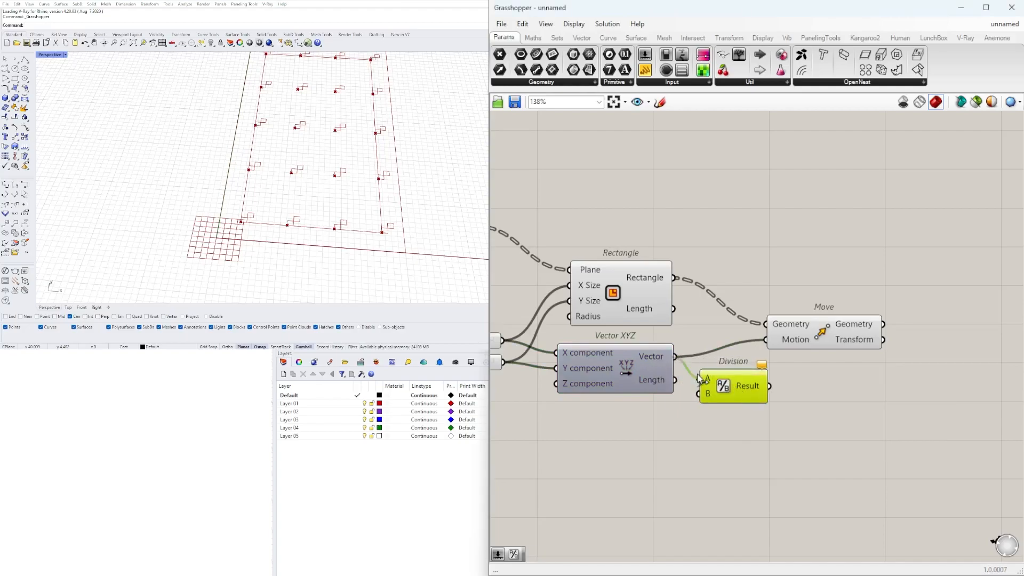
Add a Negative component between Division and Move, wire the Division result through it into Motion, and tidy the new components.
drag(824, 331, 885, 325)
double_click(853, 396)
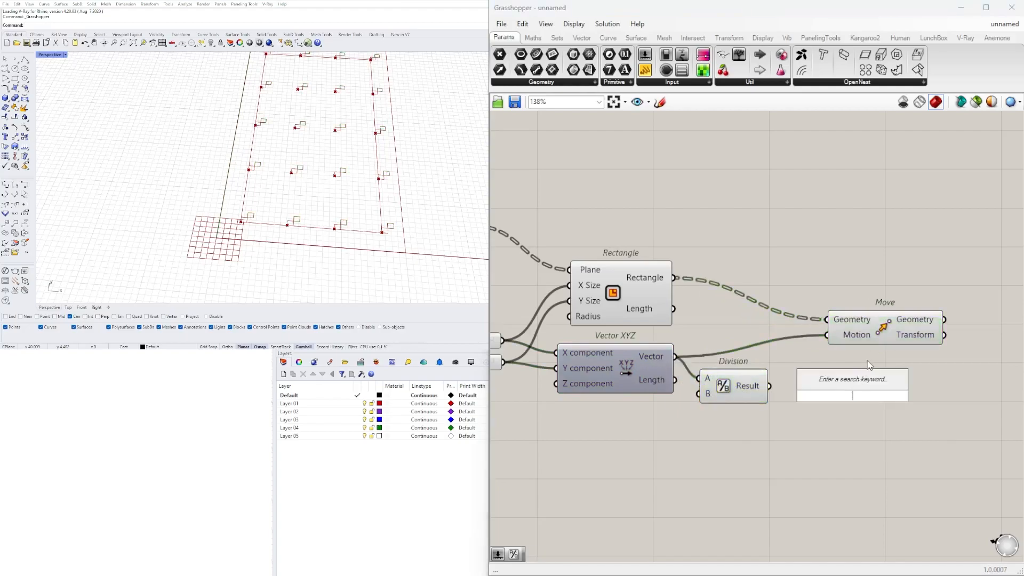
text(negative)
key(Return)
drag(769, 385, 800, 386)
drag(871, 391, 827, 335)
drag(875, 328, 955, 313)
drag(855, 450, 717, 366)
drag(733, 396, 727, 374)
Raise both size sliders of the small rectangles to 1.5.
right_drag(777, 407, 891, 407)
scroll(699, 339, up, 4)
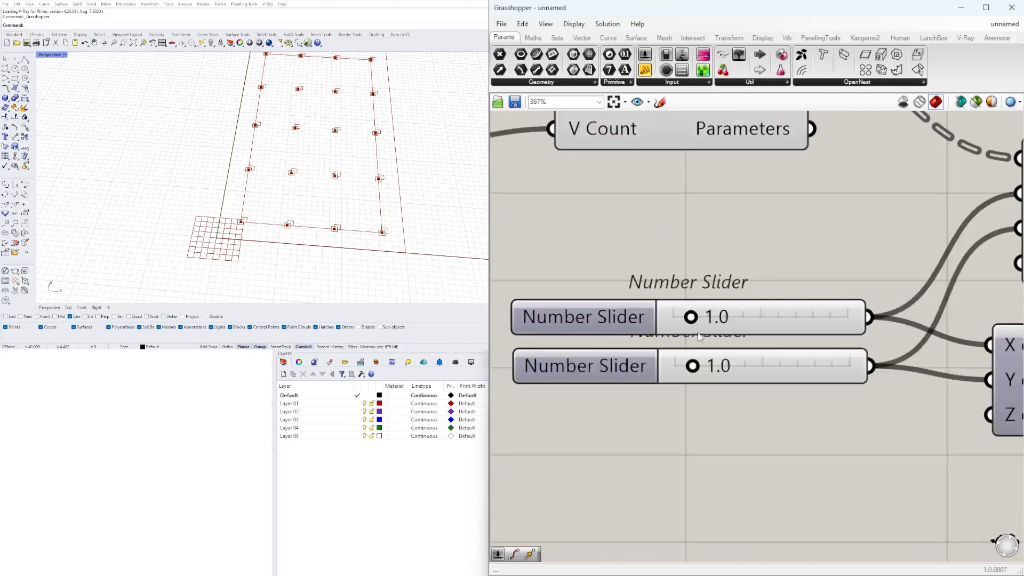
scroll(698, 339, up, 2)
scroll(262, 176, up, 3)
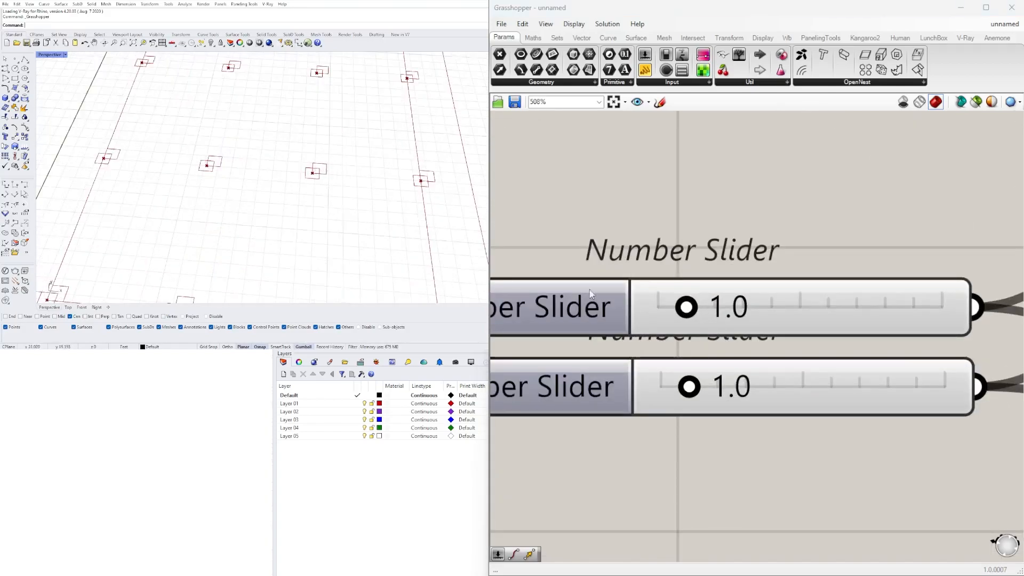
drag(686, 307, 701, 308)
mouse_move(699, 379)
mouse_down()
mouse_move(713, 386)
mouse_move(704, 386)
mouse_up()
Turn off the preview of the second Rectangle component.
scroll(704, 386, down, 8)
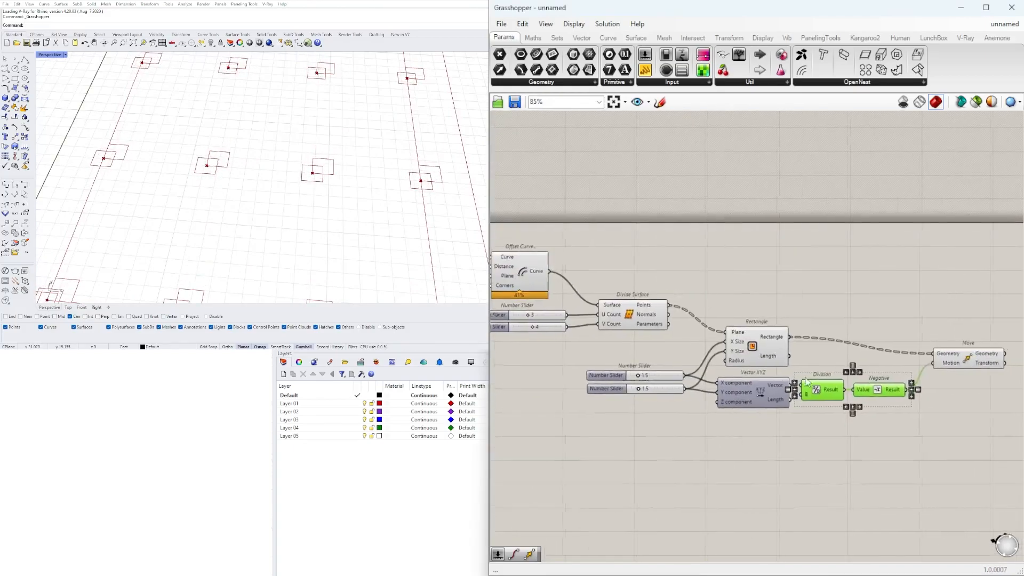
click(758, 345)
right_click(776, 347)
click(811, 362)
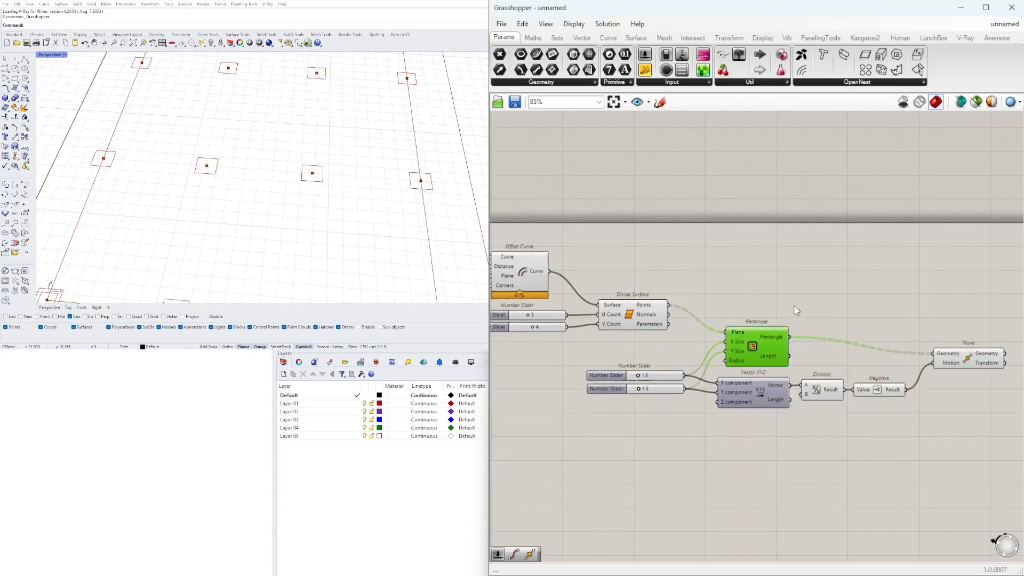
click(791, 321)
Insert relays on the wires leaving the two size sliders and shift the sliders and relays away from the Rectangle and Vector XYZ components.
scroll(746, 352, up, 2)
double_click(750, 363)
double_click(749, 381)
drag(749, 411, 650, 323)
drag(762, 367, 690, 367)
scroll(839, 361, down, 1)
click(619, 377)
right_drag(754, 377, 711, 373)
scroll(741, 360, up, 1)
scroll(747, 363, down, 2)
right_drag(993, 362, 943, 366)
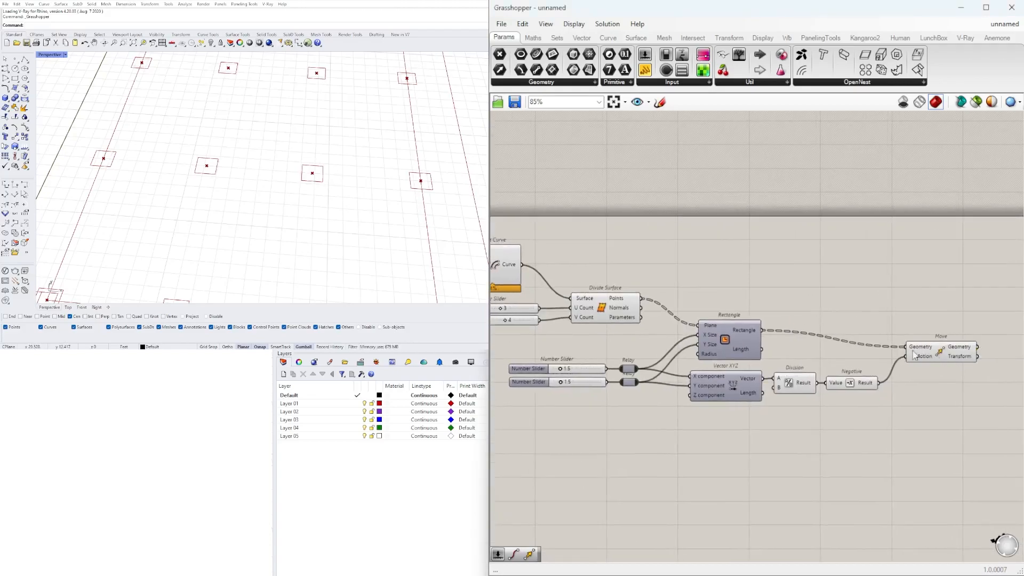
Insert a relay on the wire from Divide Surface's Points to the Rectangle's Plane input and align the Move component with the Rectangle.
click(952, 352)
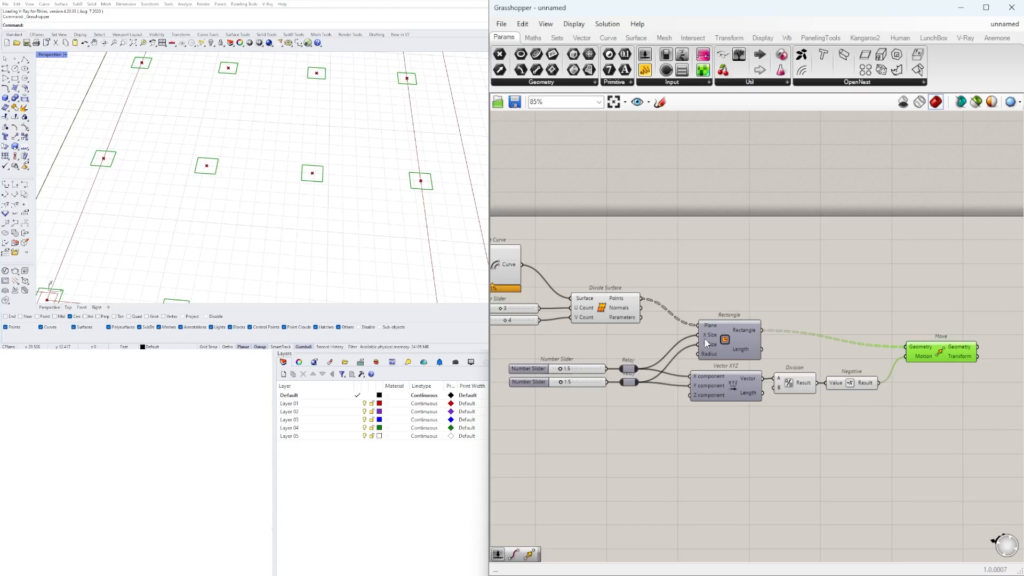
double_click(696, 323)
scroll(701, 373, down, 2)
drag(941, 456, 741, 355)
click(765, 309)
drag(899, 367, 898, 354)
scroll(751, 363, up, 2)
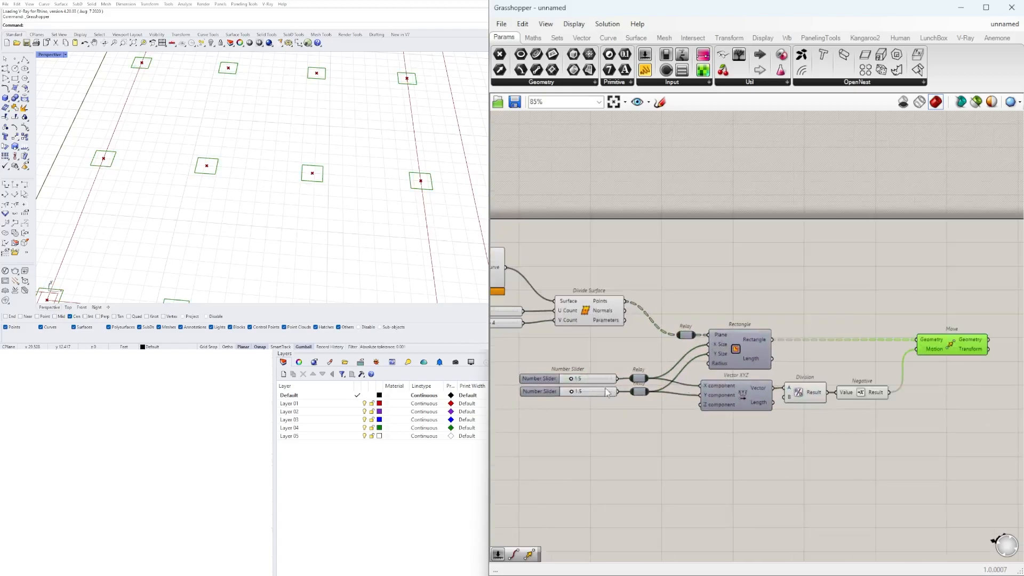
right_drag(751, 363, 786, 352)
click(767, 338)
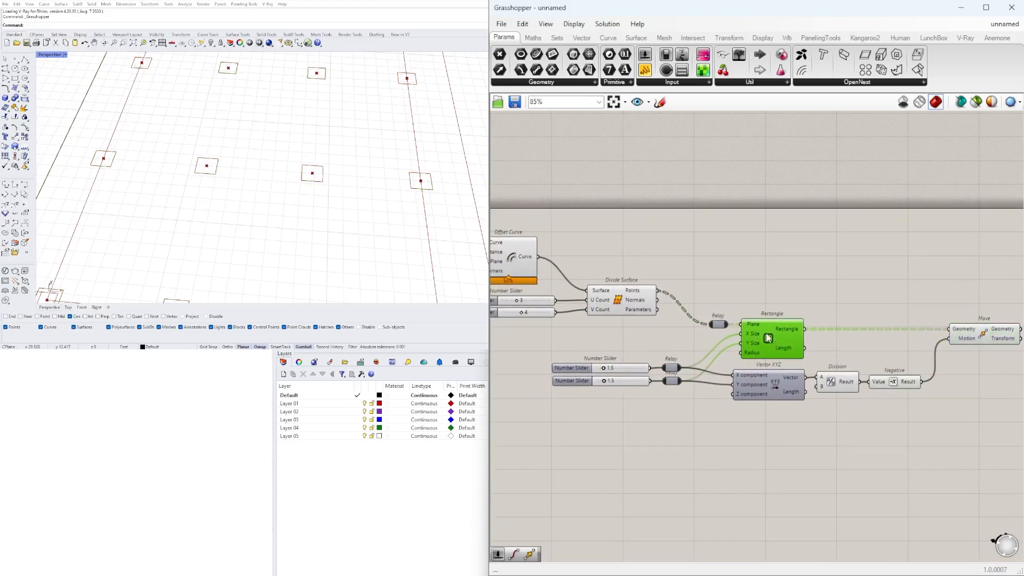
right_drag(771, 336, 698, 335)
click(908, 331)
drag(877, 418, 689, 369)
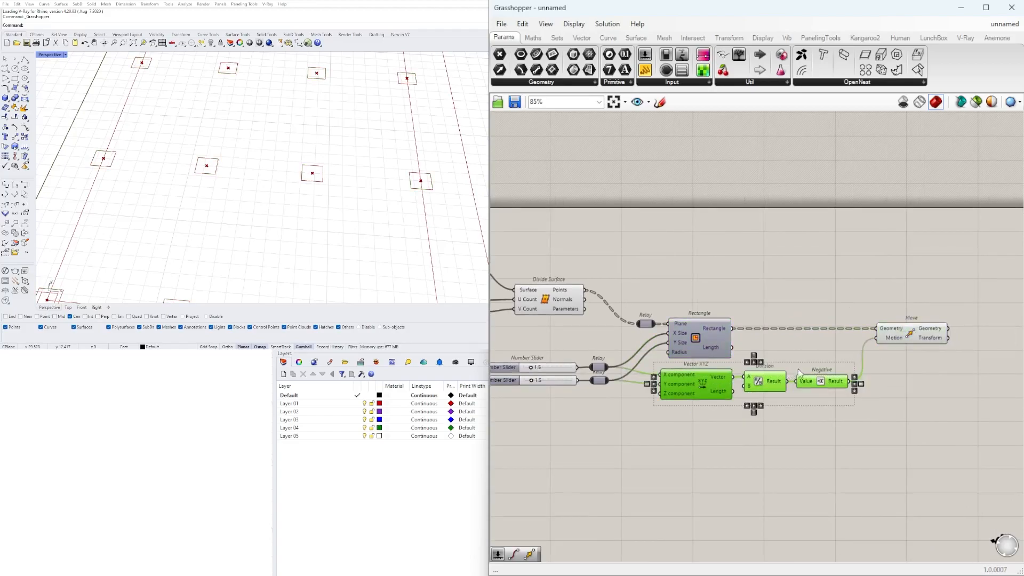
click(894, 337)
Add a Geometry parameter after Move, connect Move's Geometry output to it, and insert a relay on that wire.
double_click(975, 331)
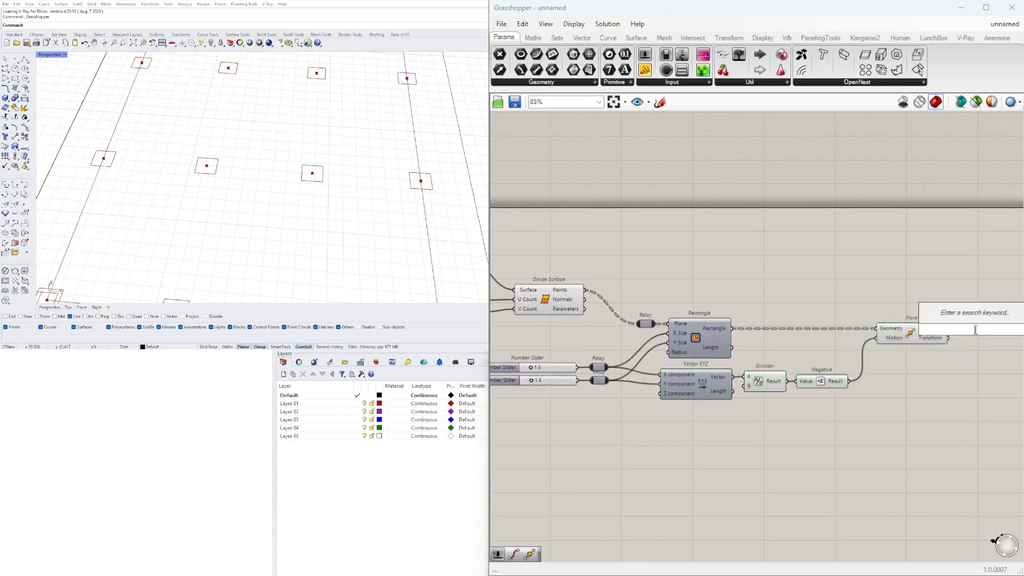
text(geom)
click(972, 314)
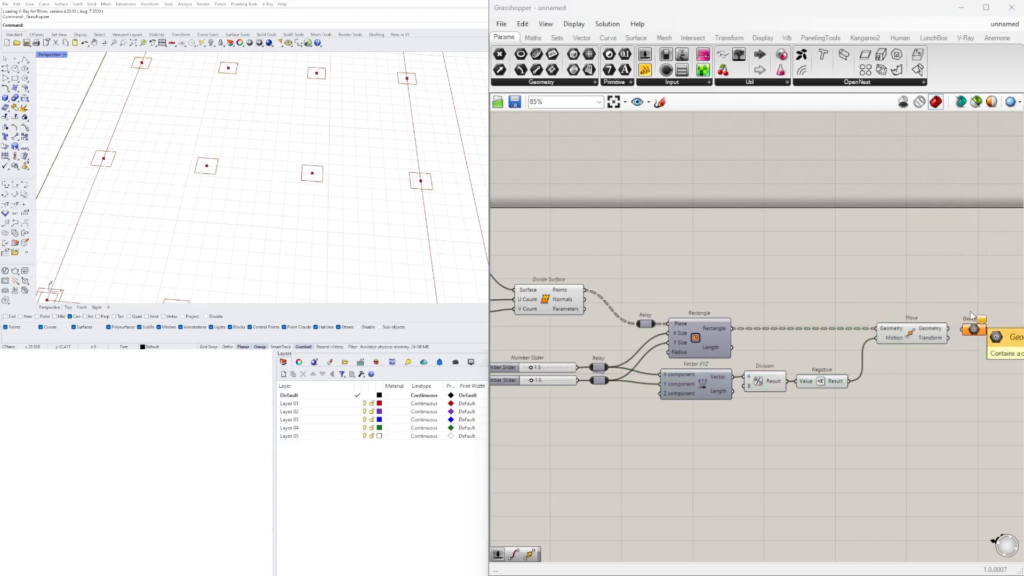
drag(949, 328, 966, 329)
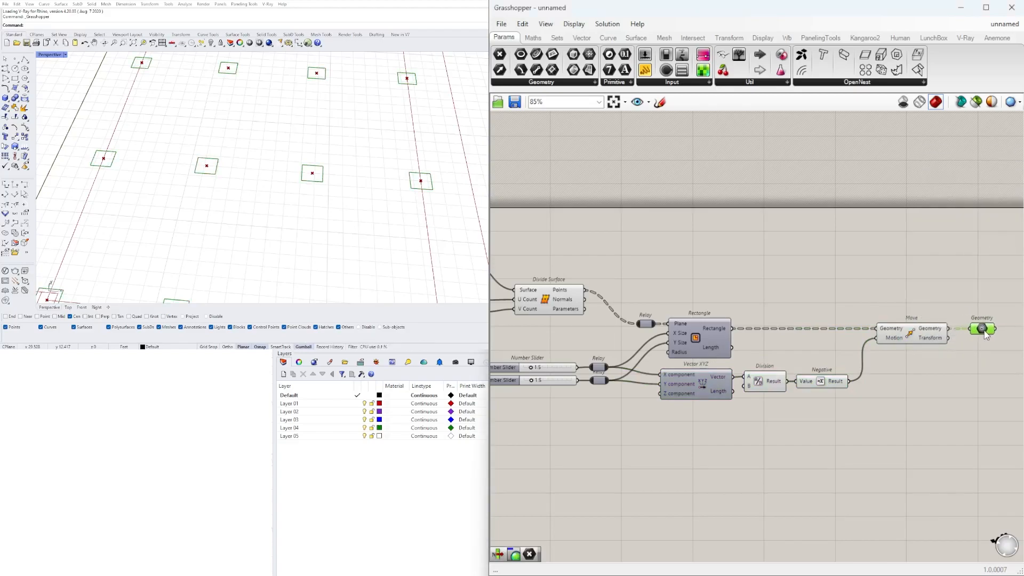
scroll(961, 332, down, 2)
double_click(961, 331)
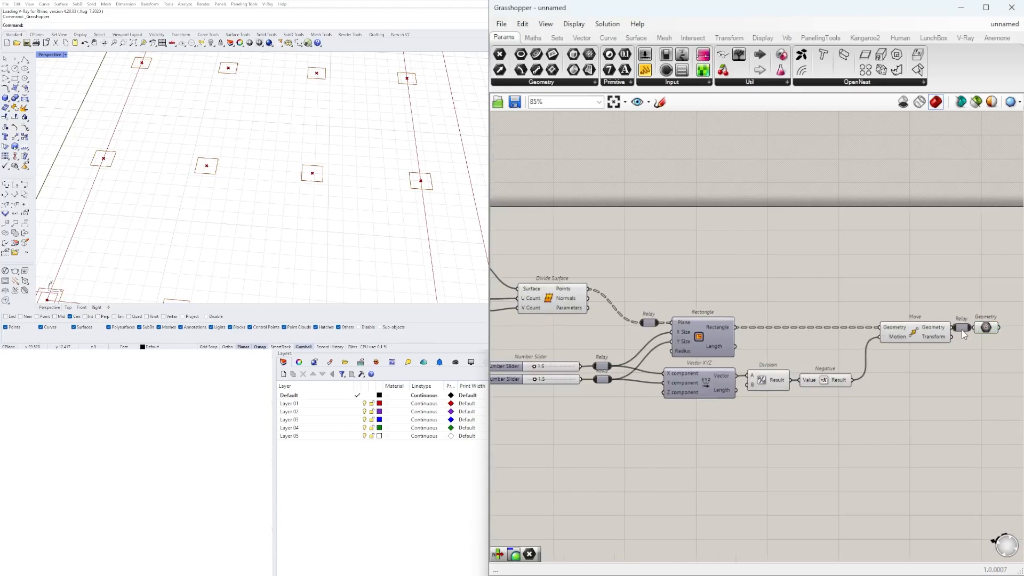
Combine the components from the input relays through the output relay into a cluster and place it closer to Divide Surface.
drag(960, 388, 694, 305)
middle_click(784, 310)
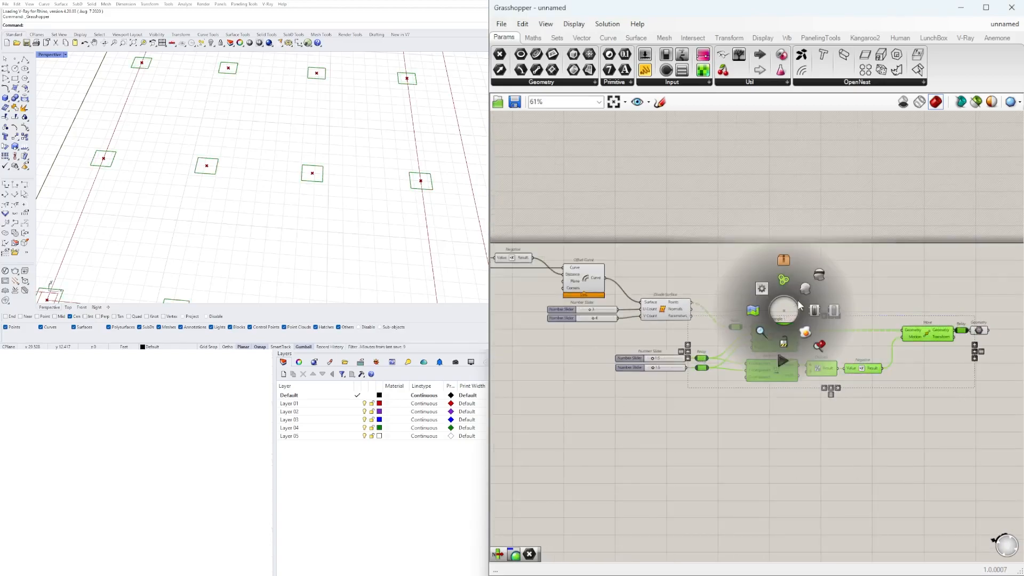
click(784, 260)
scroll(816, 328, up, 3)
drag(840, 369, 733, 302)
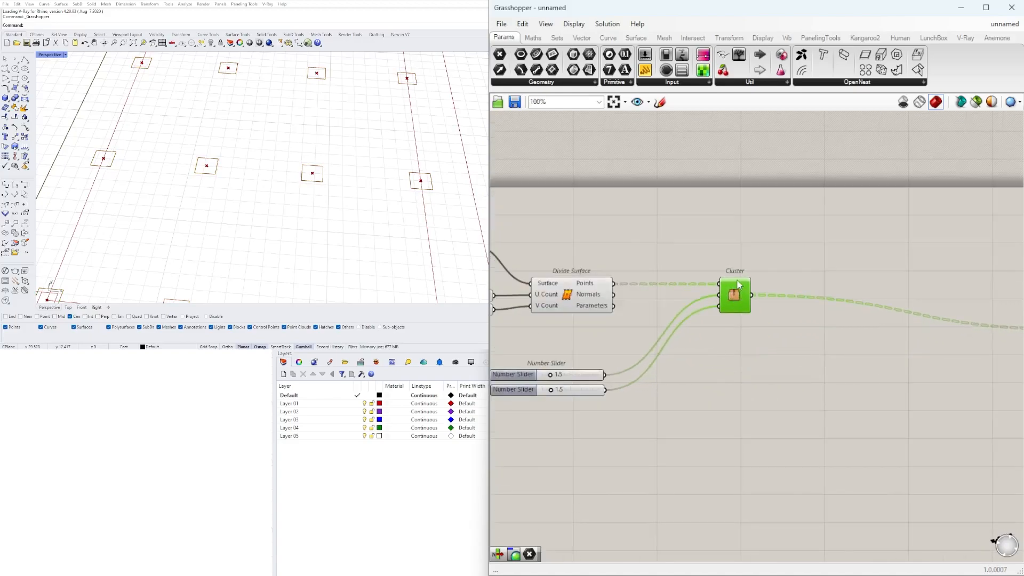
scroll(738, 284, up, 2)
right_click(736, 288)
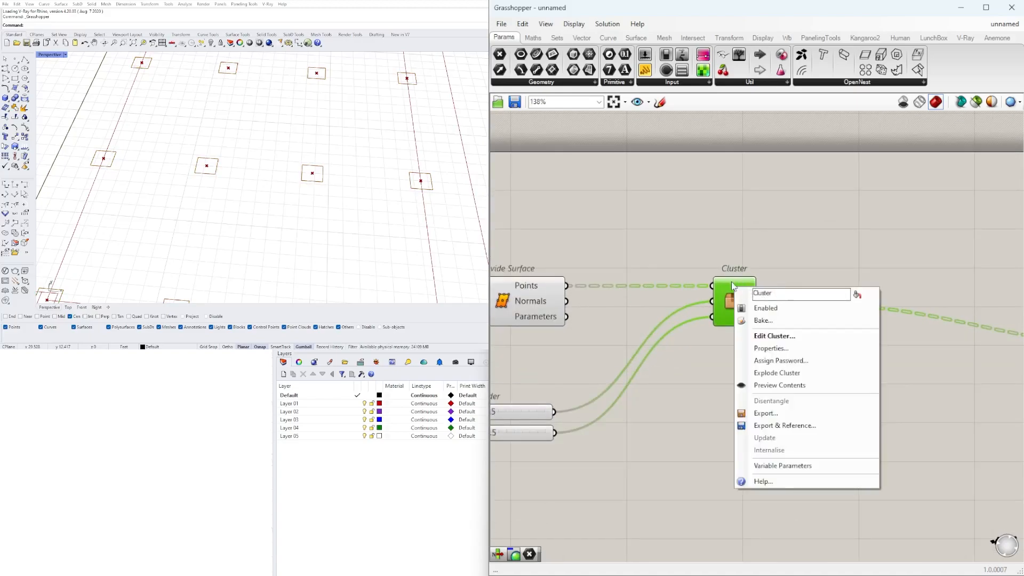
double_click(785, 297)
text(re)
click(791, 192)
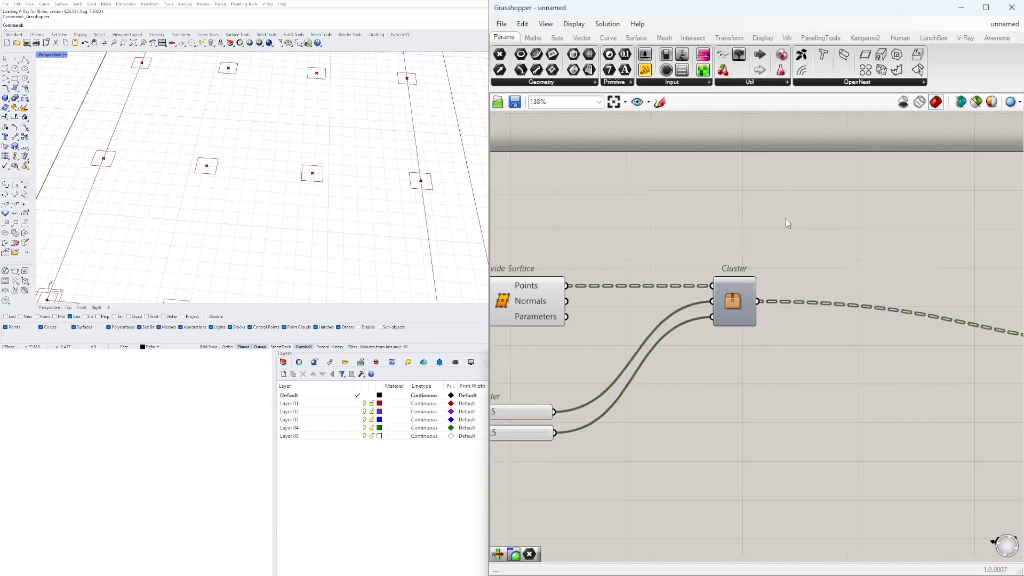
Reposition the two 1.5 sliders in an aligned stack beneath Divide Surface, in front of the cluster.
scroll(853, 331, down, 3)
scroll(805, 324, up, 2)
click(777, 314)
drag(624, 446, 609, 368)
drag(625, 457, 582, 384)
drag(599, 397, 623, 382)
drag(628, 454, 646, 371)
click(747, 444)
right_drag(748, 444, 895, 401)
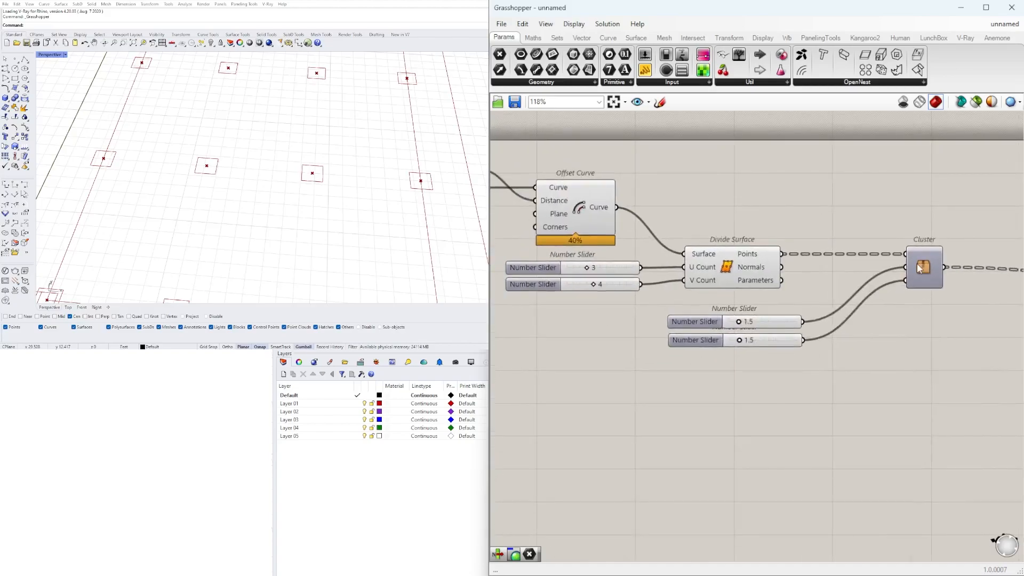
Rename the cluster's three inputs POINTS, U and V, with U and V on the inputs fed by the 1.5 sliders.
right_click(912, 272)
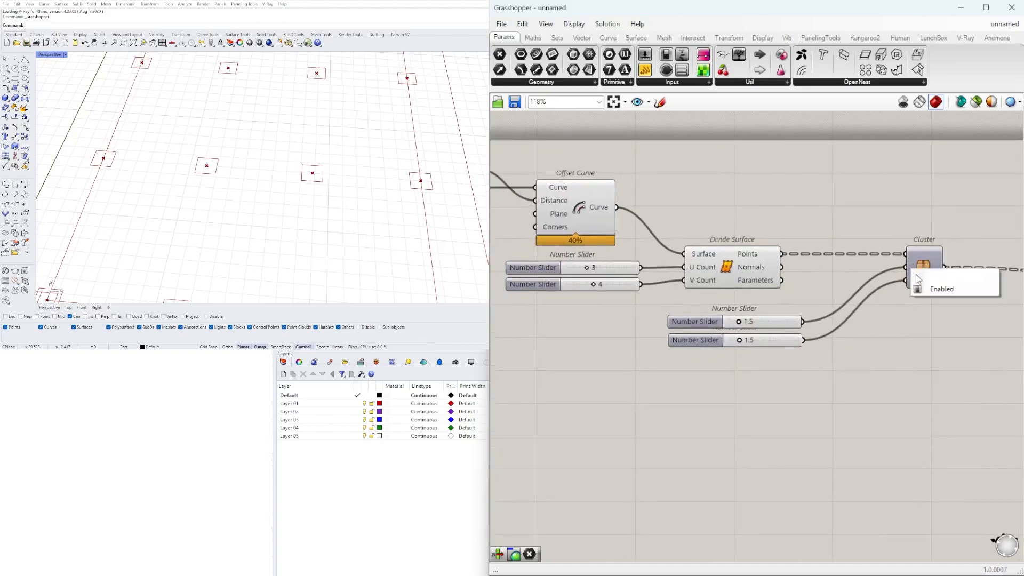
text(U)
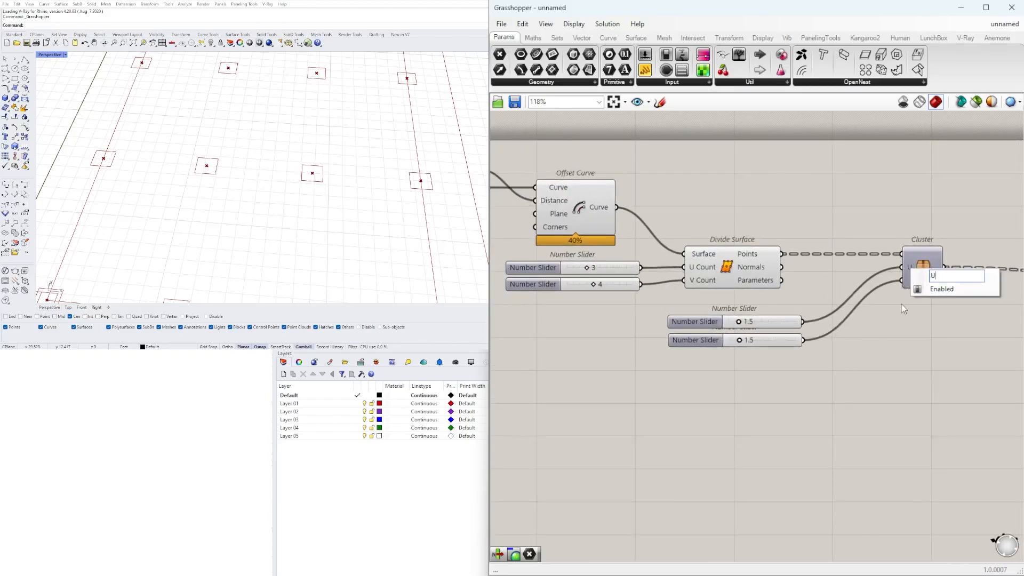
key(Return)
right_click(910, 281)
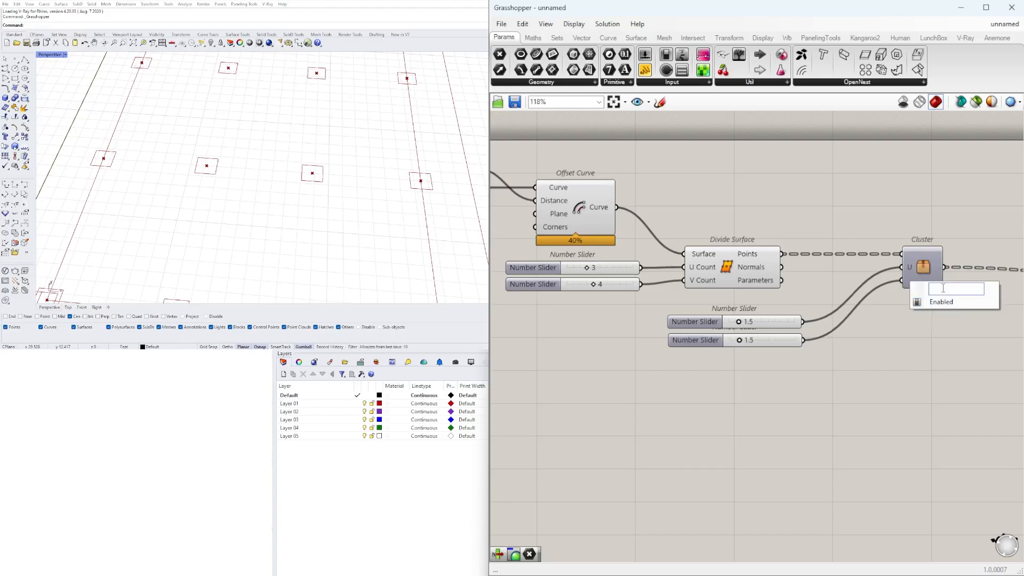
text(V)
key(Return)
right_click(909, 256)
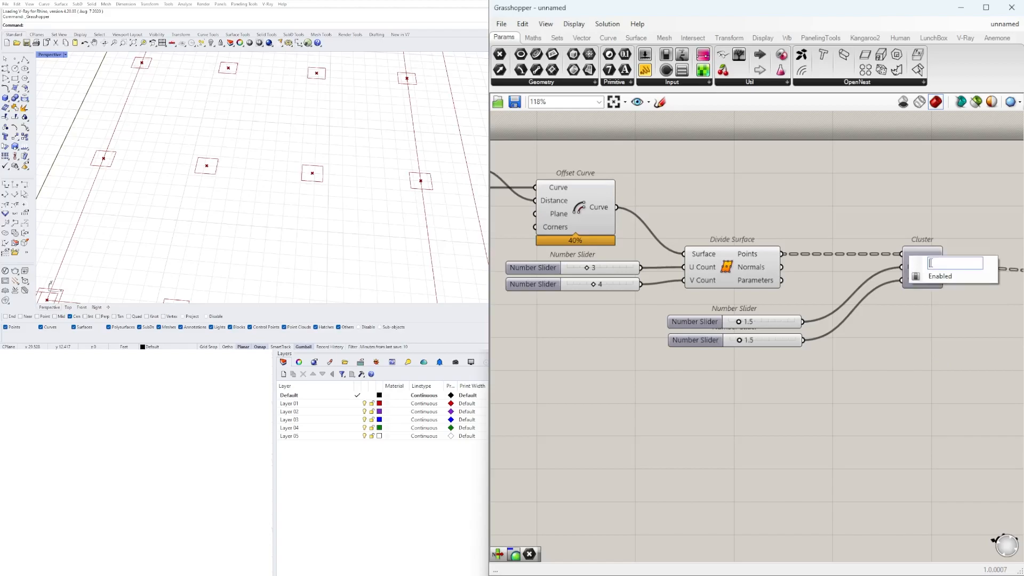
text(POINTS)
key(Return)
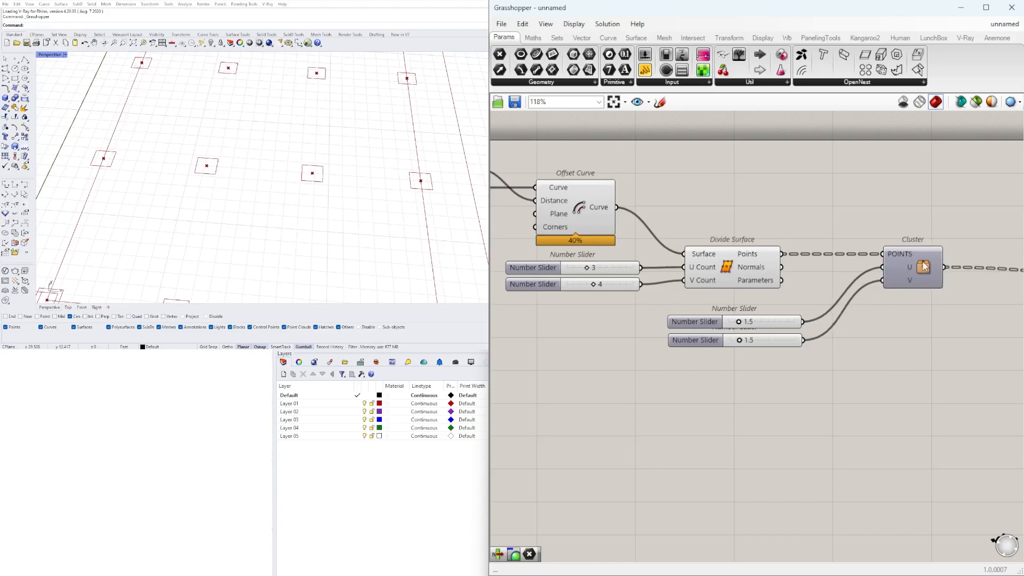
Rename the cluster's output RECTANGLE.
right_drag(938, 258, 884, 252)
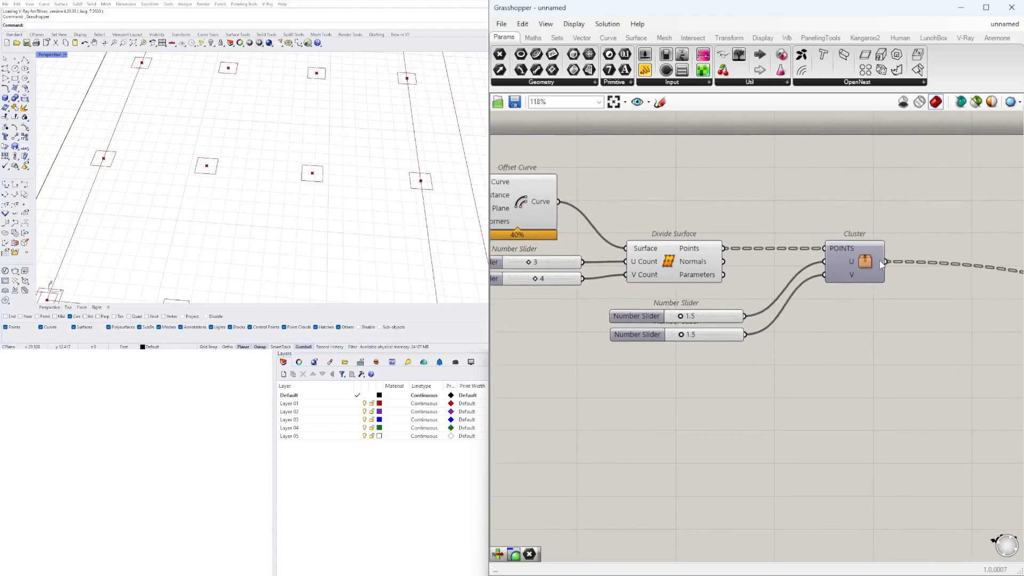
right_click(885, 262)
text(RECTANGLE)
key(Return)
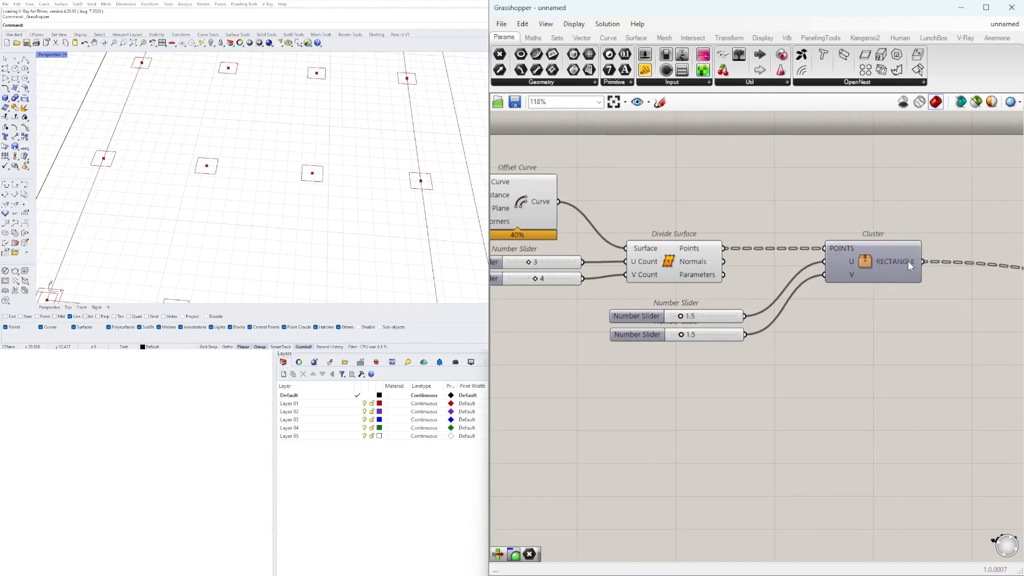
click(879, 261)
scroll(876, 264, down, 1)
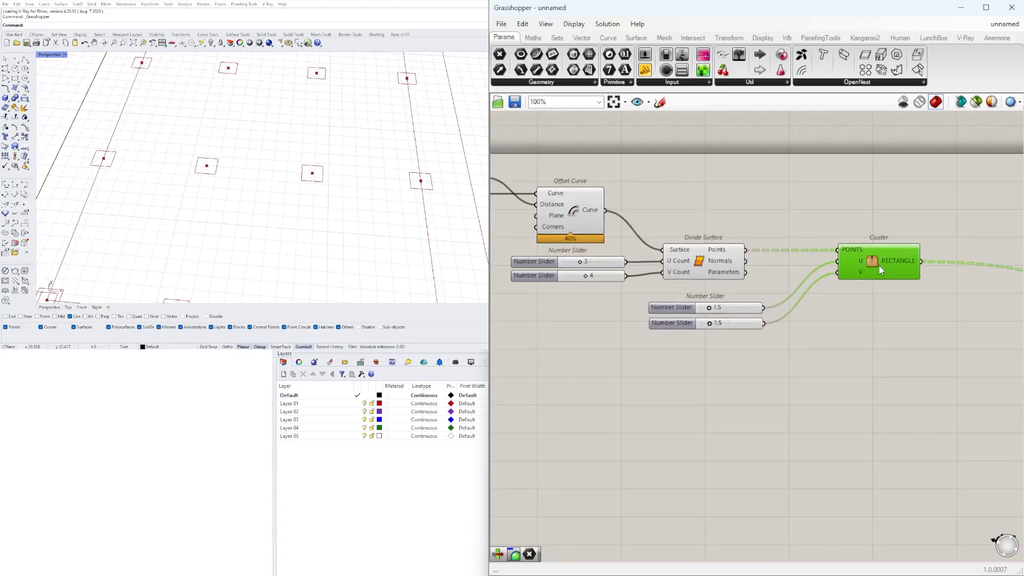
scroll(878, 264, down, 1)
scroll(858, 265, up, 1)
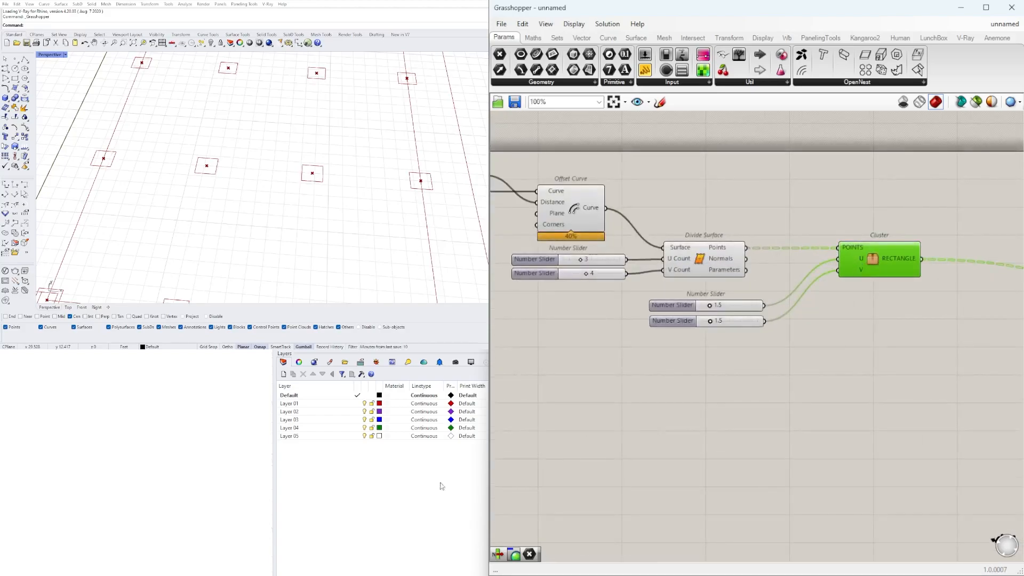
Place a single point object in the Rhino perspective view, outside the large rectangle.
scroll(311, 169, down, 3)
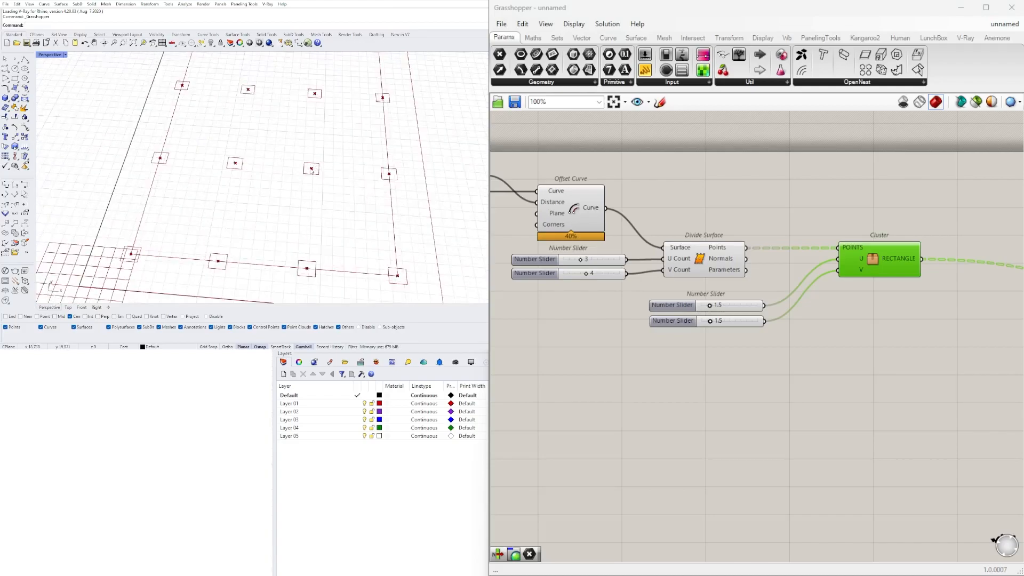
scroll(312, 170, down, 2)
click(15, 59)
click(441, 159)
Add a Point parameter, reference the new Rhino point in it, and connect it to the cluster's POINTS input.
click(694, 191)
double_click(694, 191)
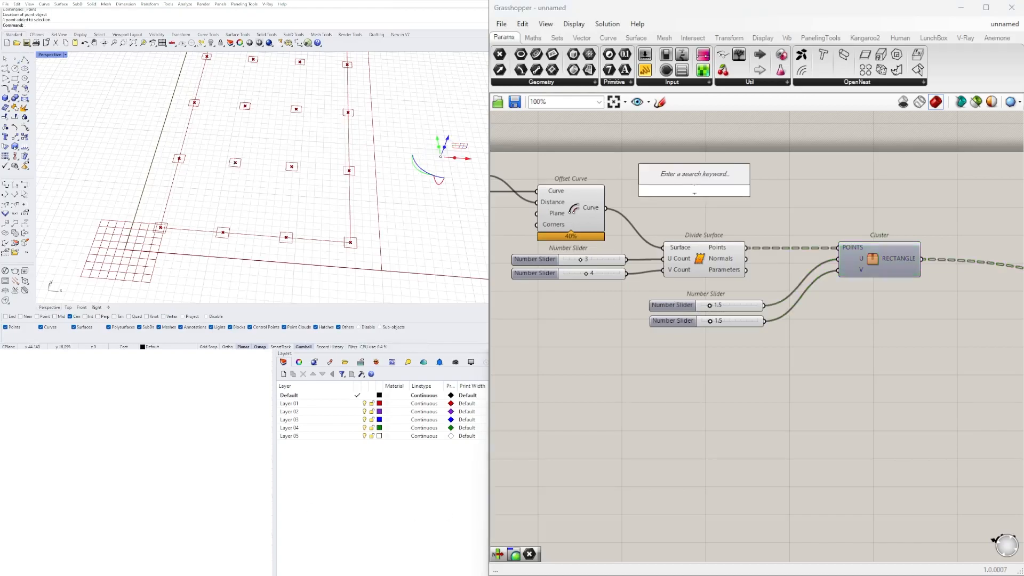
text(point)
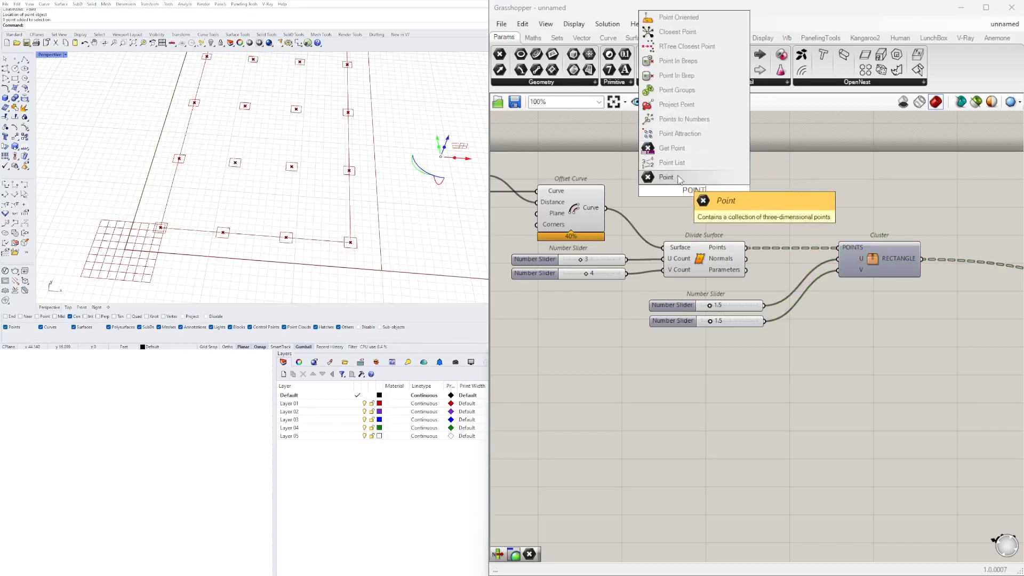
click(693, 174)
right_click(694, 191)
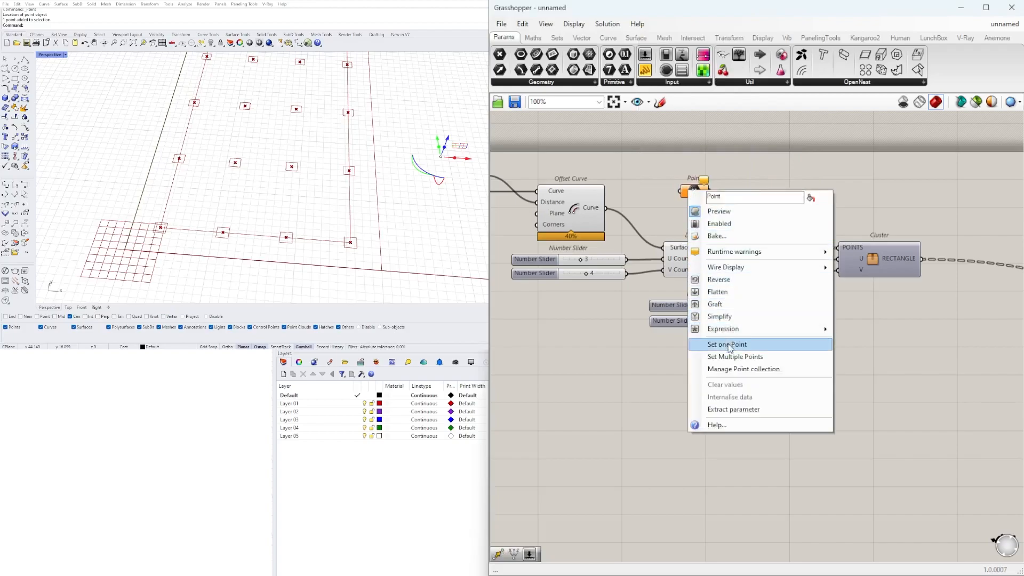
click(704, 344)
drag(698, 194, 840, 247)
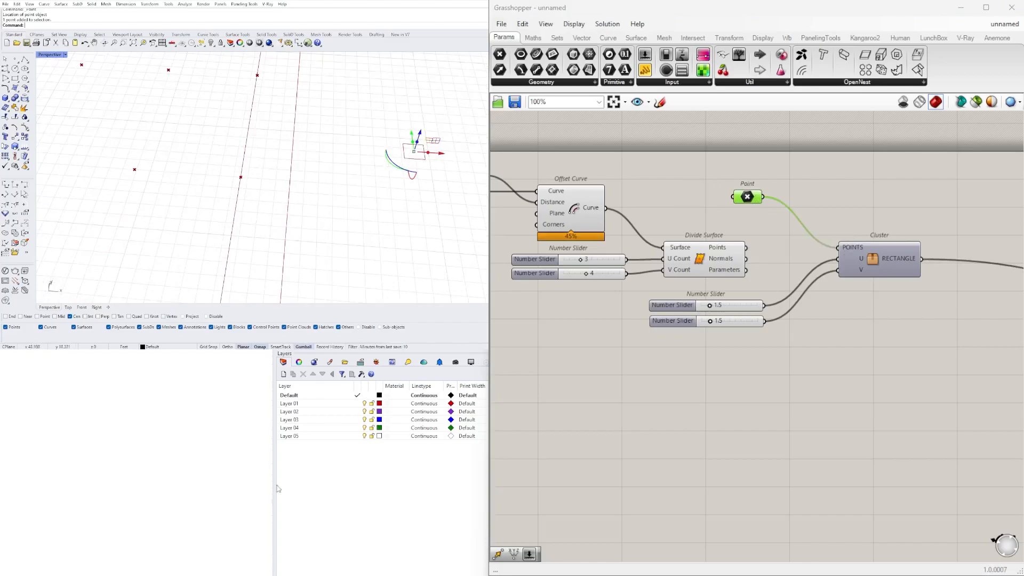
Reconnect Divide Surface's Points output to the cluster's POINTS input and delete the Point parameter.
drag(746, 248, 840, 248)
drag(869, 206, 744, 177)
scroll(756, 206, down, 4)
key(Delete)
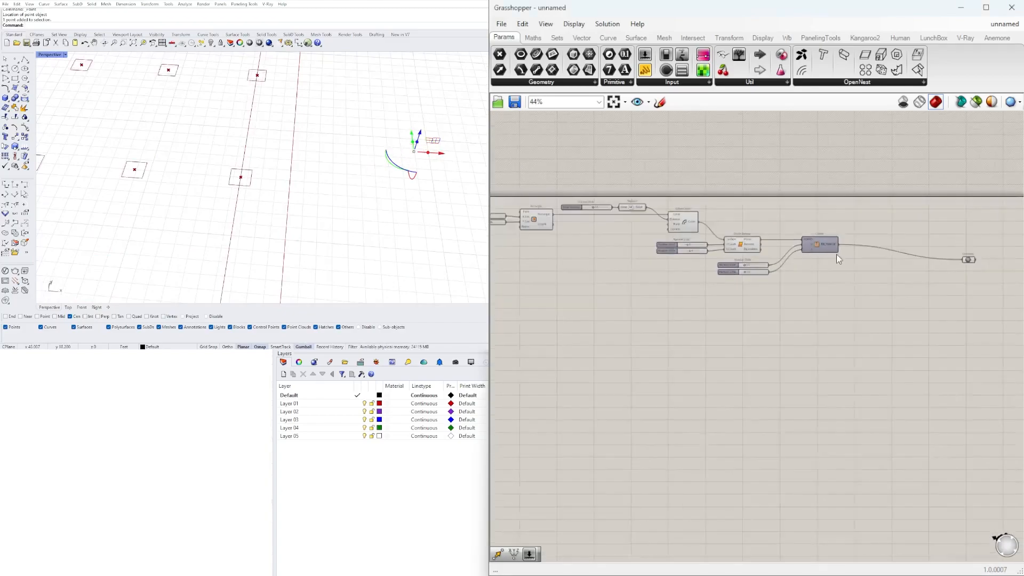
Move the cluster and its two 1.5 sliders closer to Divide Surface, and place the Geometry parameter directly beside the cluster's output.
scroll(825, 241, up, 2)
drag(825, 244, 800, 249)
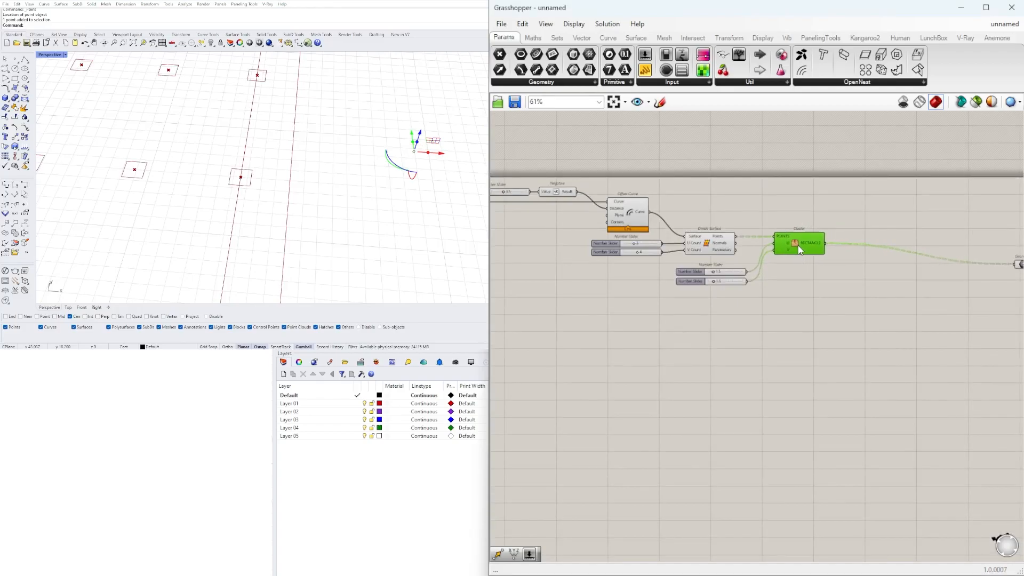
drag(747, 307, 686, 249)
scroll(696, 279, up, 4)
click(709, 297)
scroll(720, 305, down, 5)
right_drag(782, 315, 624, 324)
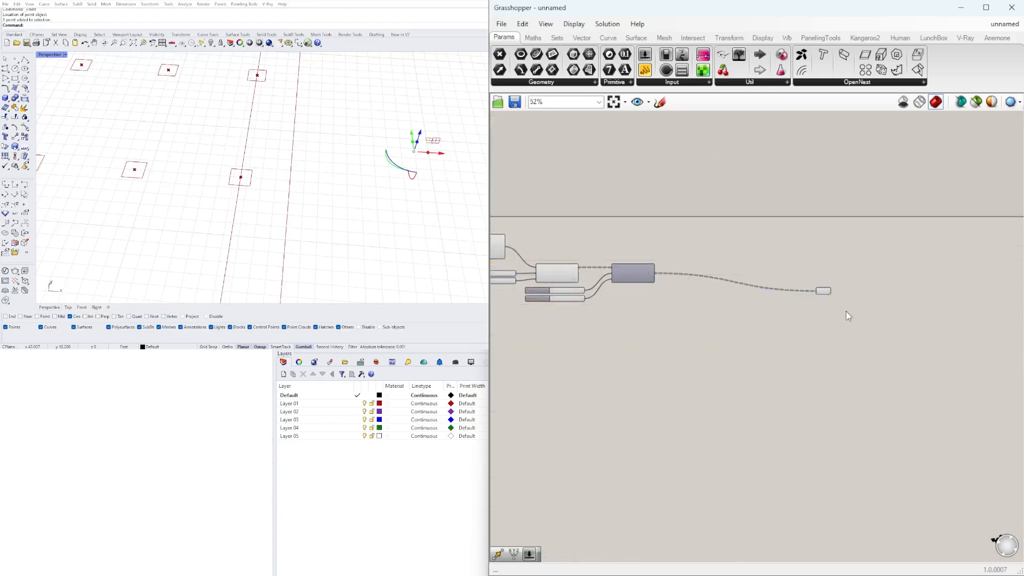
drag(831, 294, 693, 277)
Examine the small rectangles on the grid points in the perspective view, highlighting them through the Geometry parameter.
scroll(366, 133, down, 3)
right_drag(366, 134, 293, 135)
scroll(294, 135, up, 5)
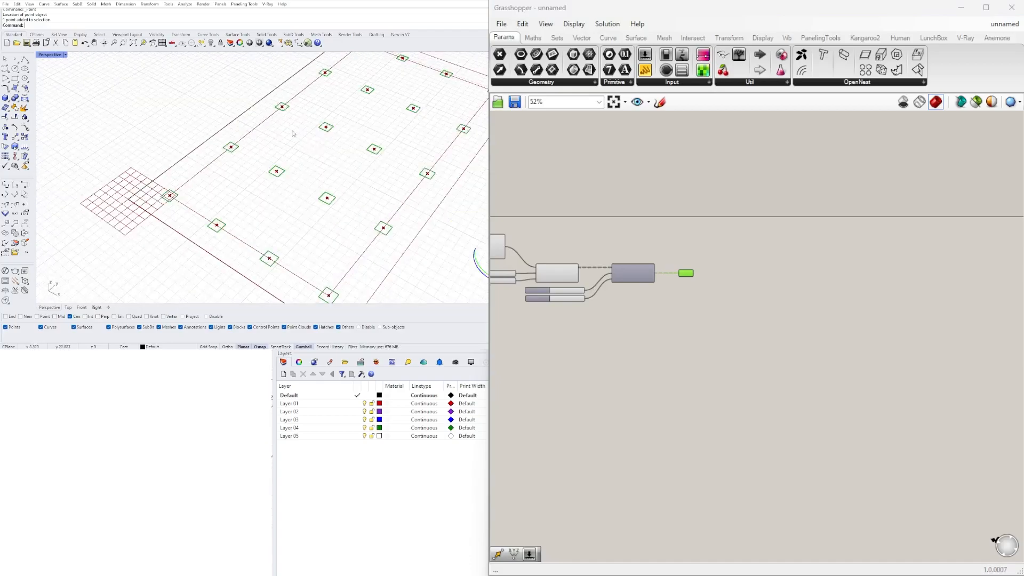
scroll(234, 155, down, 2)
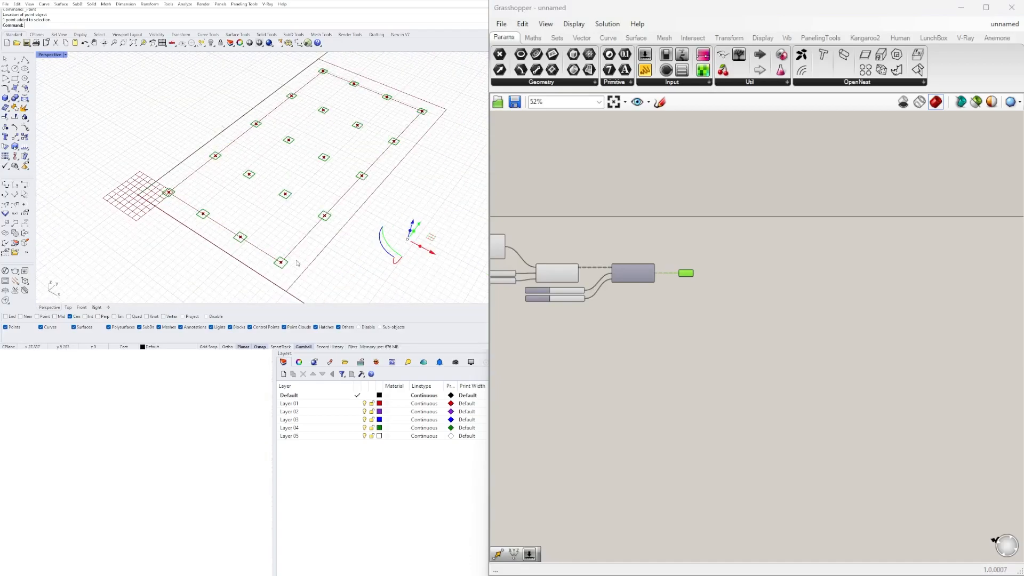
scroll(686, 267, up, 4)
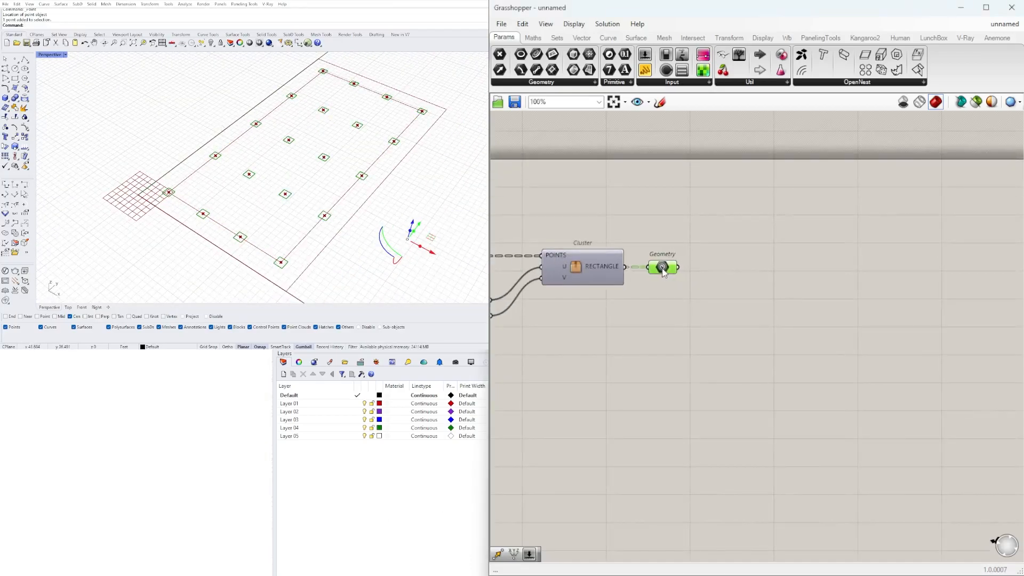
right_drag(610, 342, 790, 330)
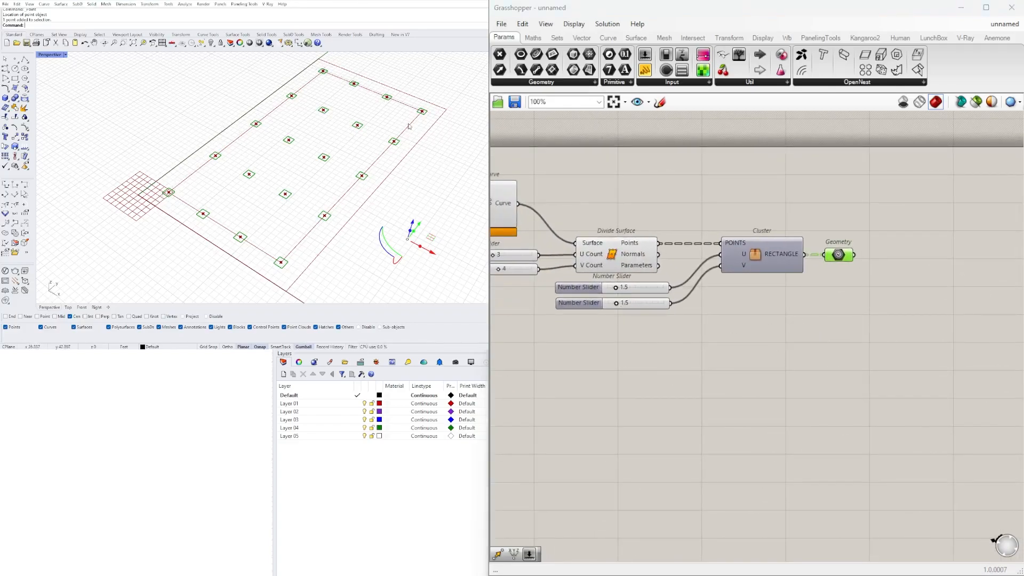
shift+right_drag(184, 151, 155, 151)
click(732, 362)
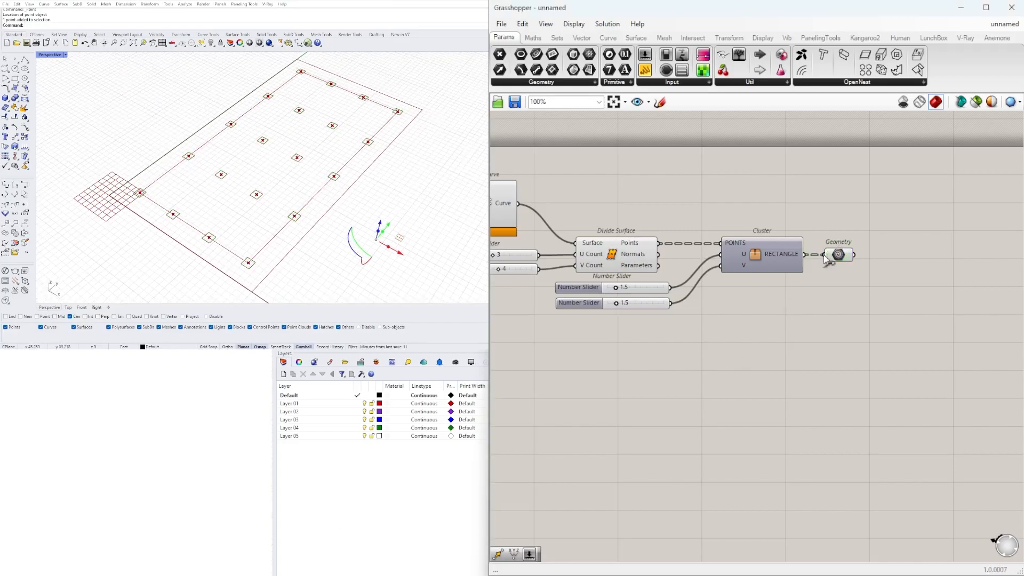
click(842, 256)
scroll(337, 172, up, 5)
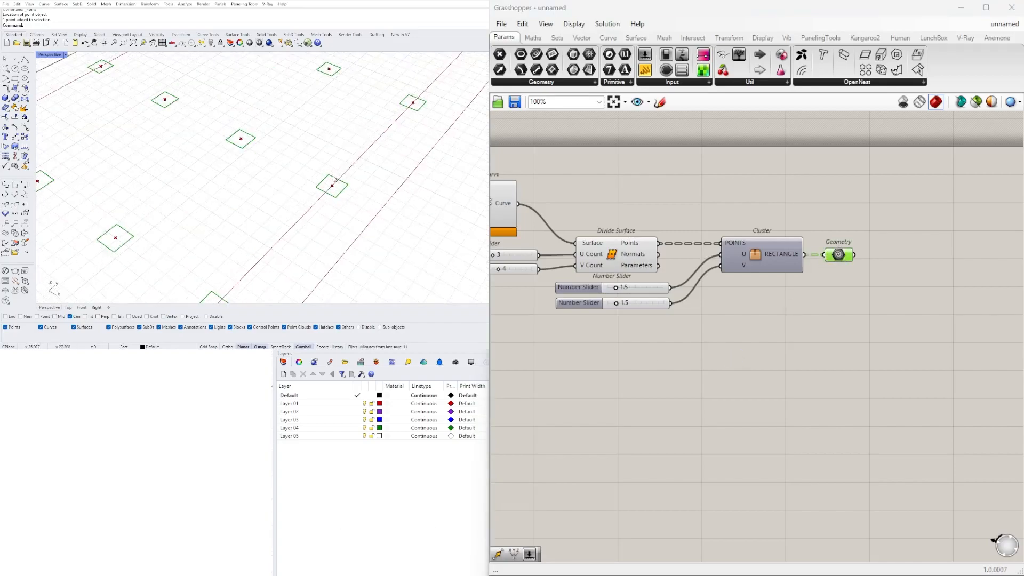
scroll(337, 172, down, 6)
key(Escape)
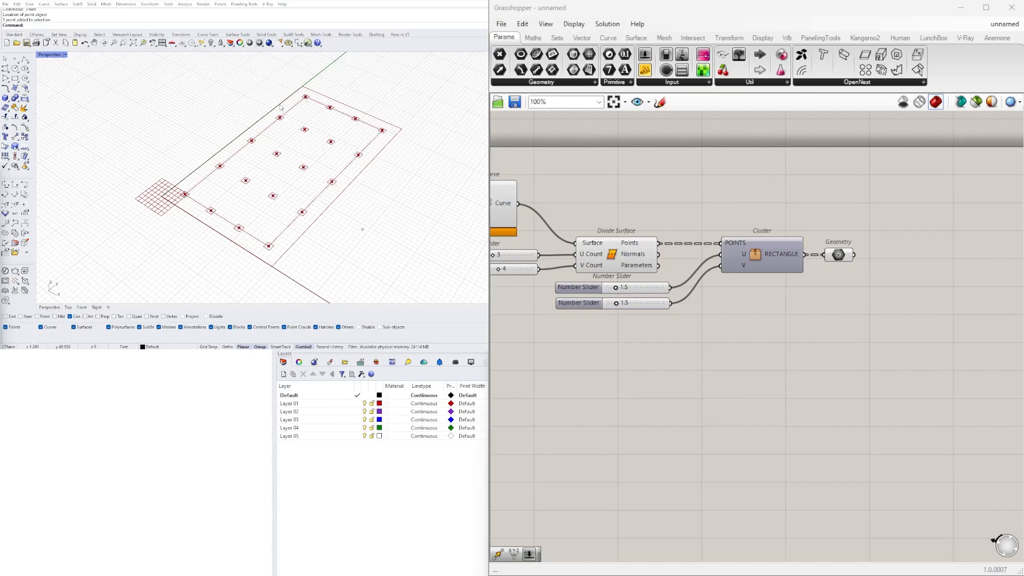
Compare Divide Surface's U Count and V Count sliders with the point grid in the perspective view.
right_drag(669, 327, 859, 341)
scroll(663, 272, up, 5)
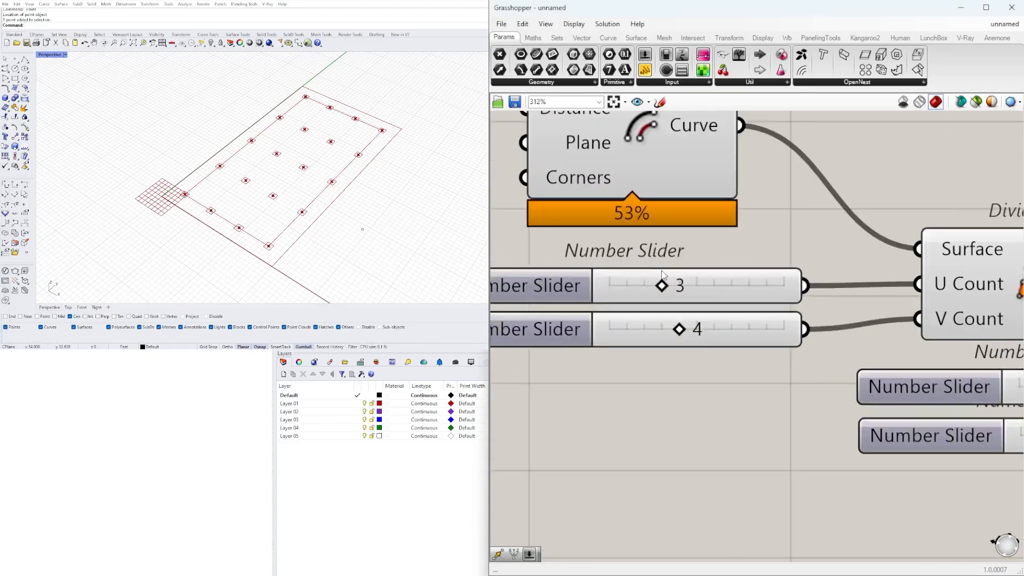
mouse_move(666, 282)
mouse_down()
mouse_move(652, 283)
mouse_move(665, 284)
mouse_up()
scroll(288, 179, down, 3)
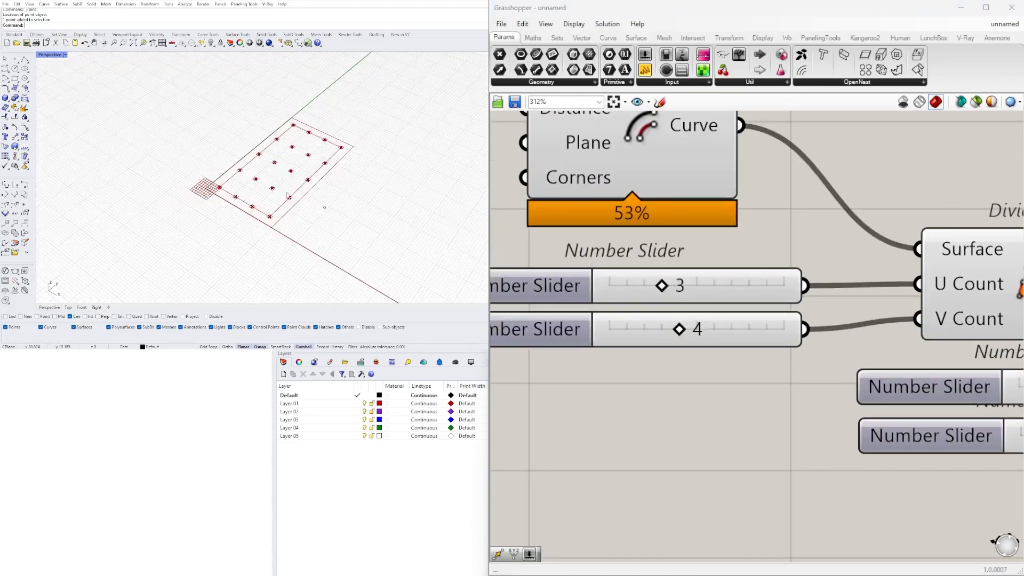
scroll(288, 179, up, 3)
scroll(751, 284, down, 5)
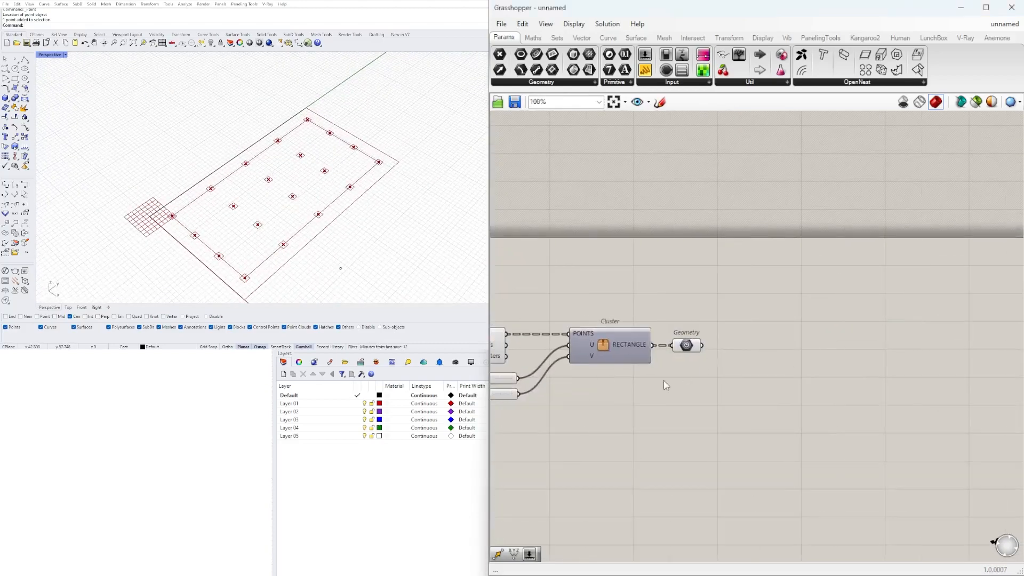
Turn off the preview of the components from Offset Curve through Divide Surface and the cluster to the Geometry parameter.
scroll(665, 385, down, 3)
drag(991, 394, 708, 251)
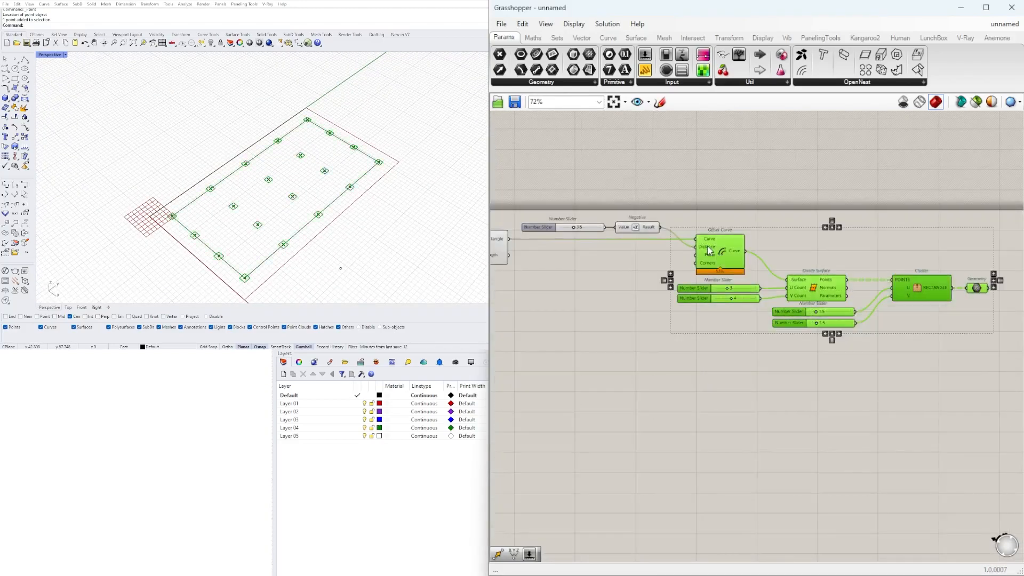
middle_click(723, 252)
click(760, 224)
Add an Isotrim component below Offset Curve and connect the first Rectangle's Rectangle output to its Surface input.
right_drag(543, 352, 843, 363)
scroll(820, 263, up, 2)
right_drag(820, 263, 721, 269)
click(721, 269)
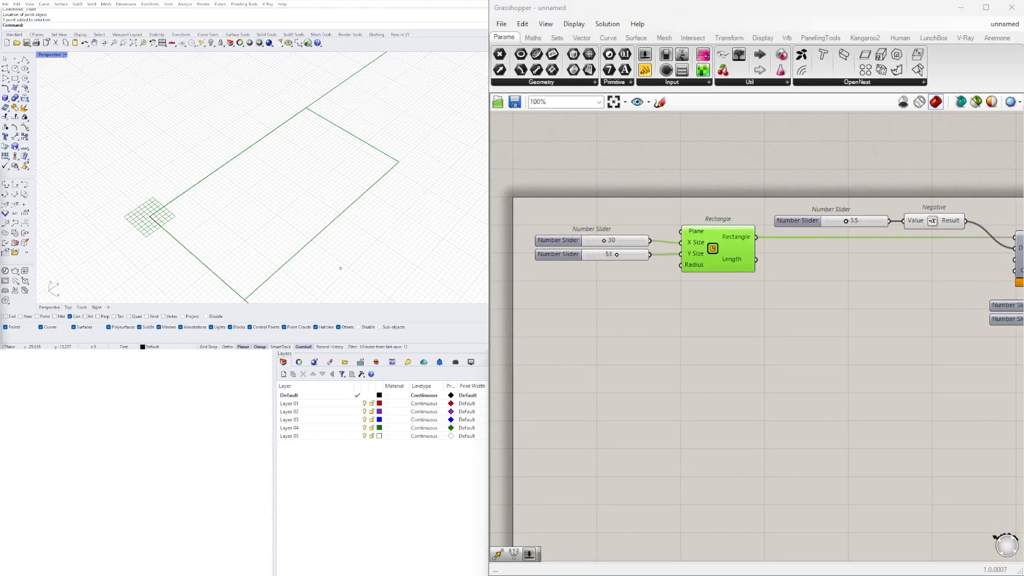
right_drag(831, 312, 820, 309)
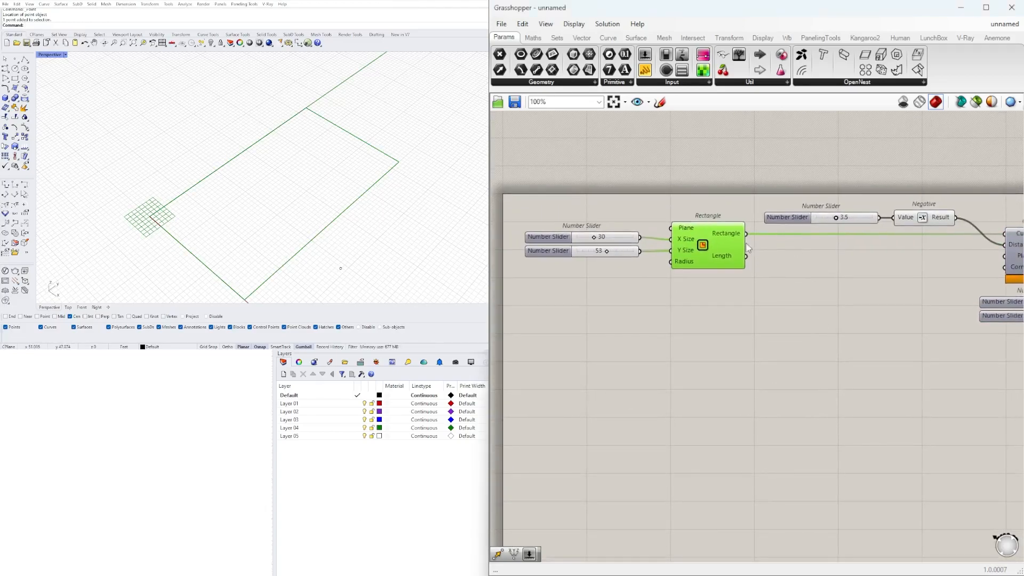
right_drag(826, 358, 750, 332)
double_click(749, 326)
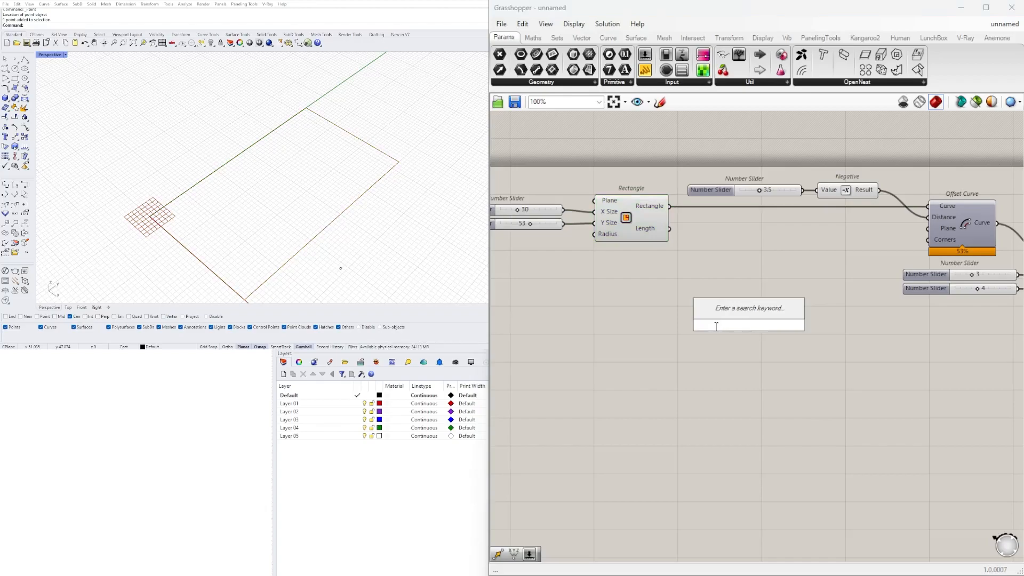
text(ISOTR)
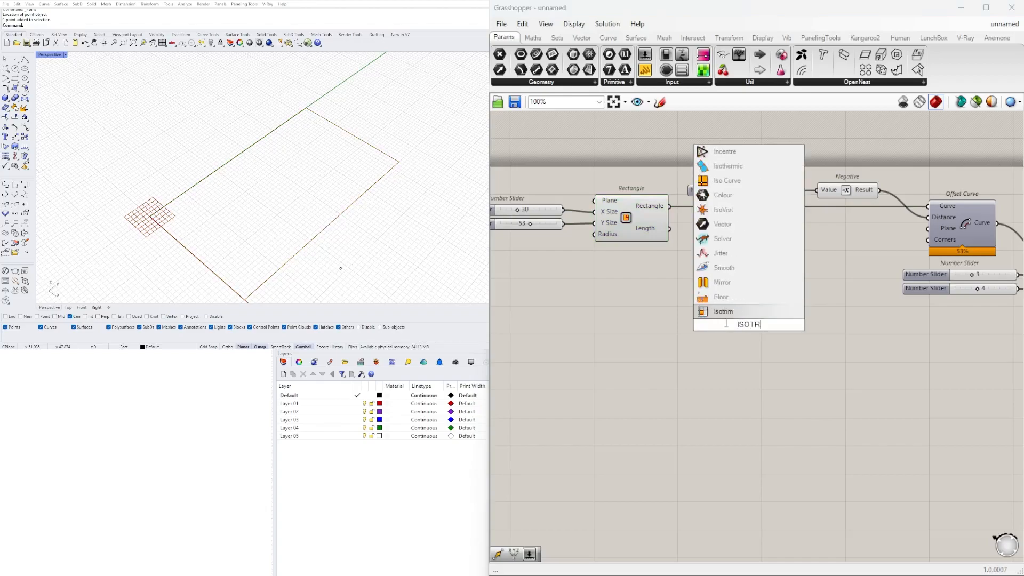
click(715, 312)
drag(664, 210, 846, 323)
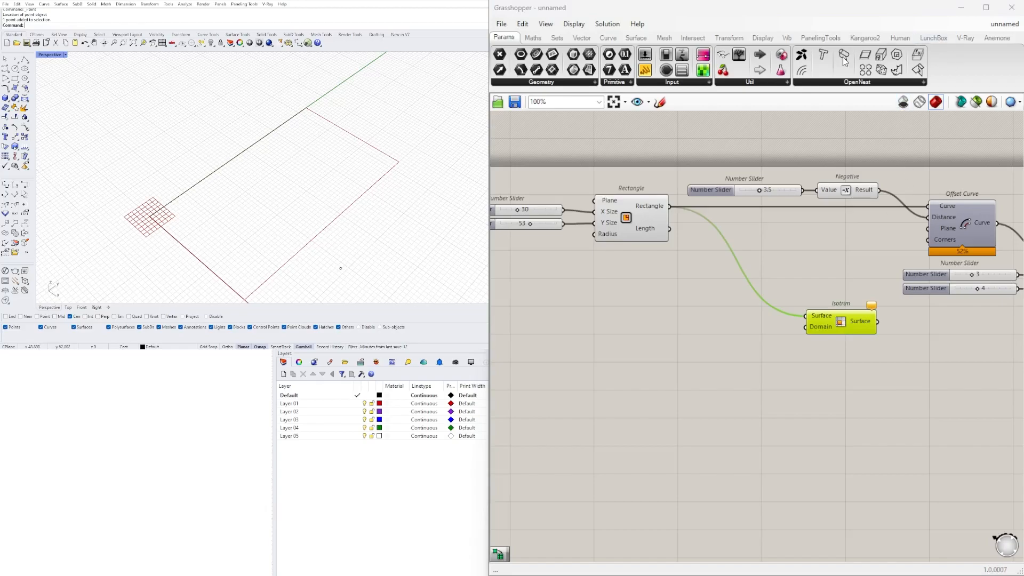
Add a Divide Domain² component just below Isotrim.
click(821, 38)
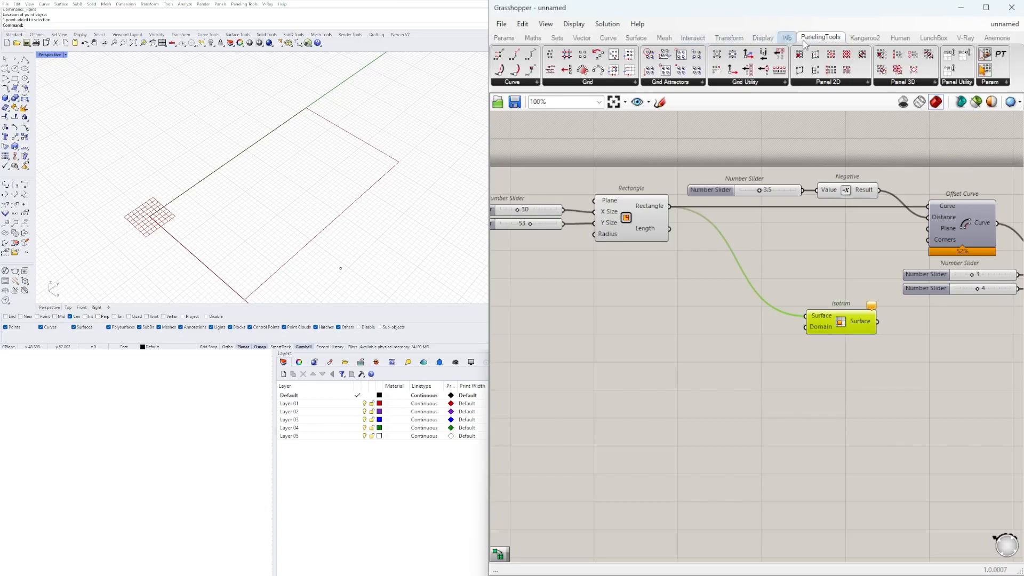
click(935, 38)
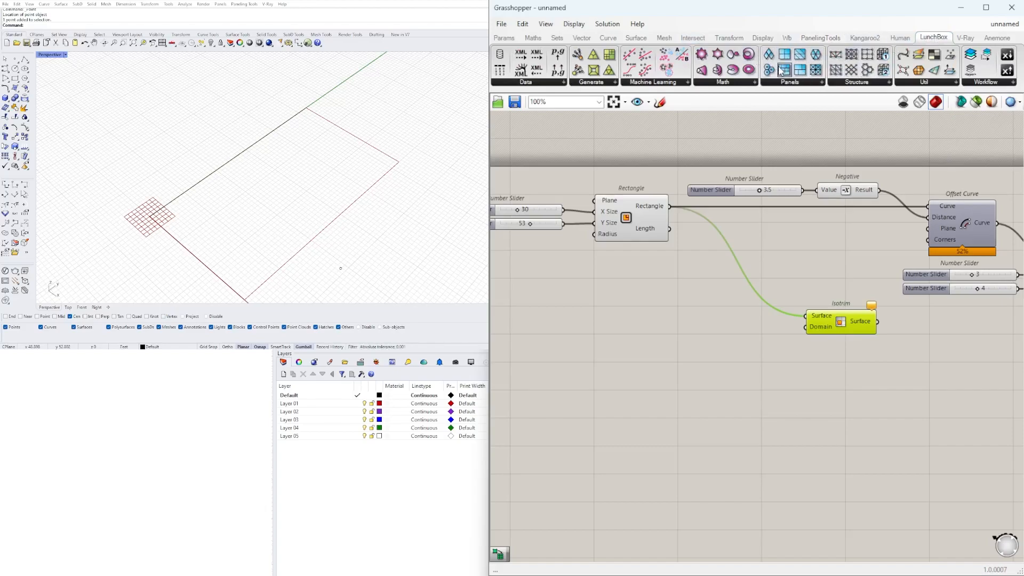
double_click(672, 334)
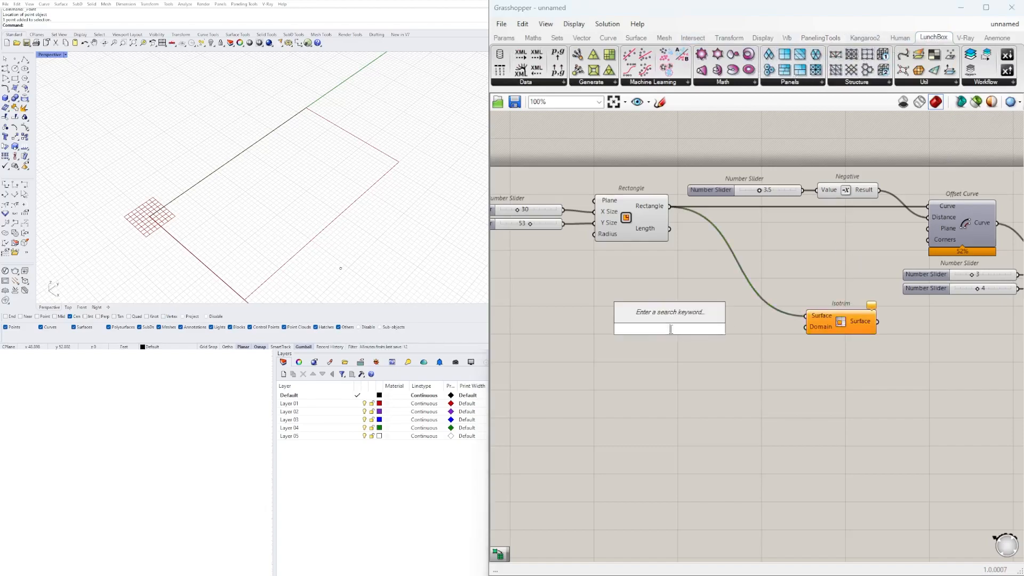
text(DIV)
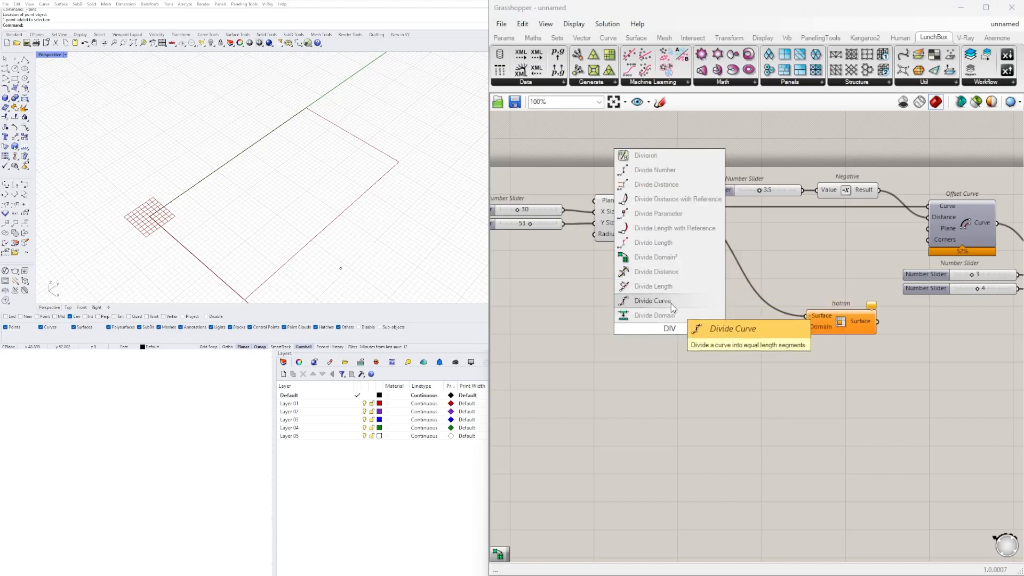
click(674, 256)
drag(675, 343, 763, 376)
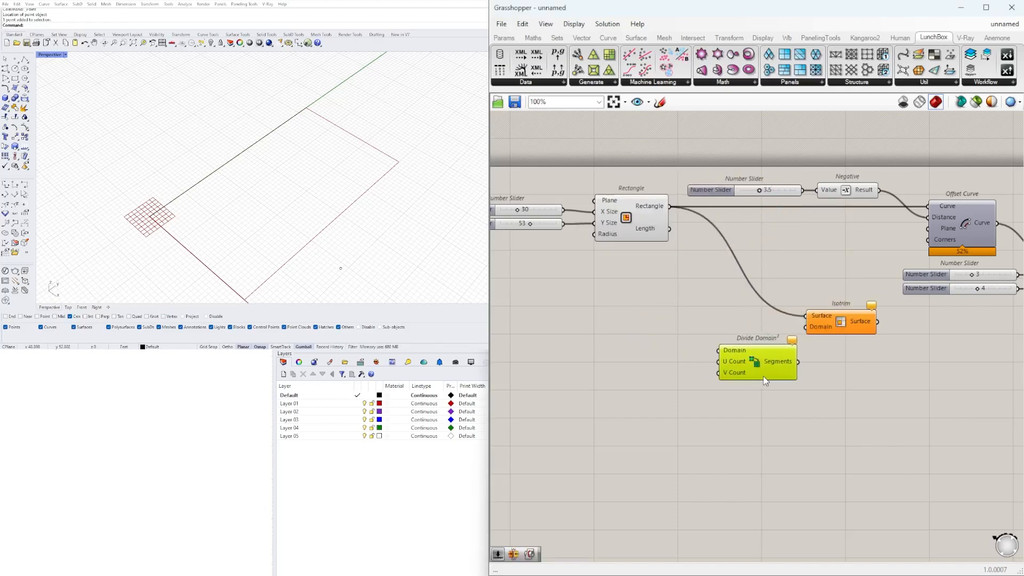
Insert a relay in the wire between Rectangle and Isotrim, and move it with Isotrim and Divide Domain² into the space below Offset Curve.
double_click(696, 214)
drag(700, 221, 701, 271)
drag(847, 323, 816, 269)
scroll(692, 266, up, 2)
click(689, 331)
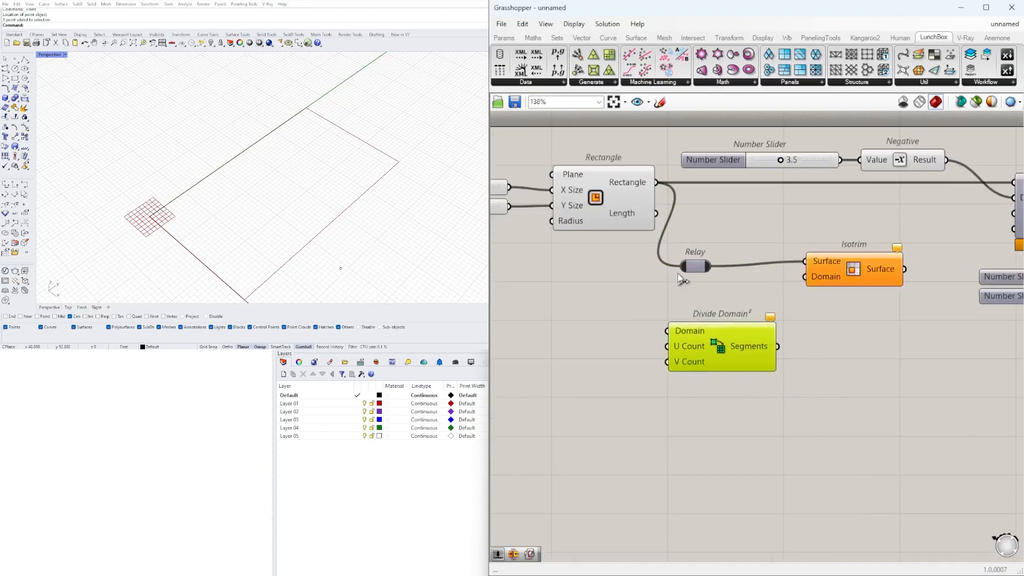
scroll(677, 278, down, 3)
drag(668, 240, 853, 386)
drag(791, 270, 865, 340)
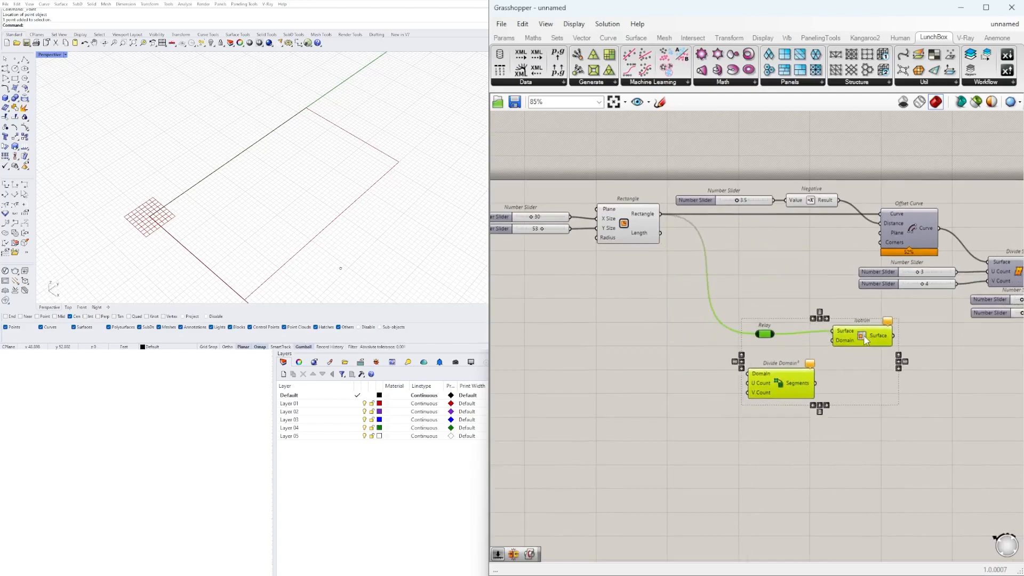
Connect the relay to Divide Domain²'s Domain input and the Segments output to Isotrim's Domain input.
click(788, 363)
scroll(788, 363, up, 3)
drag(752, 315, 684, 315)
drag(776, 380, 774, 349)
scroll(628, 224, down, 2)
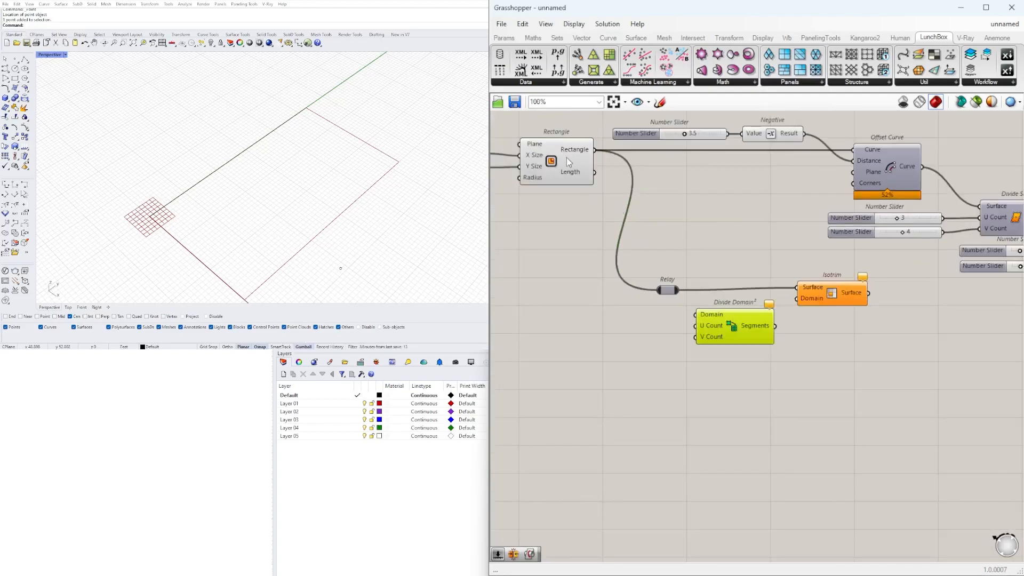
click(670, 291)
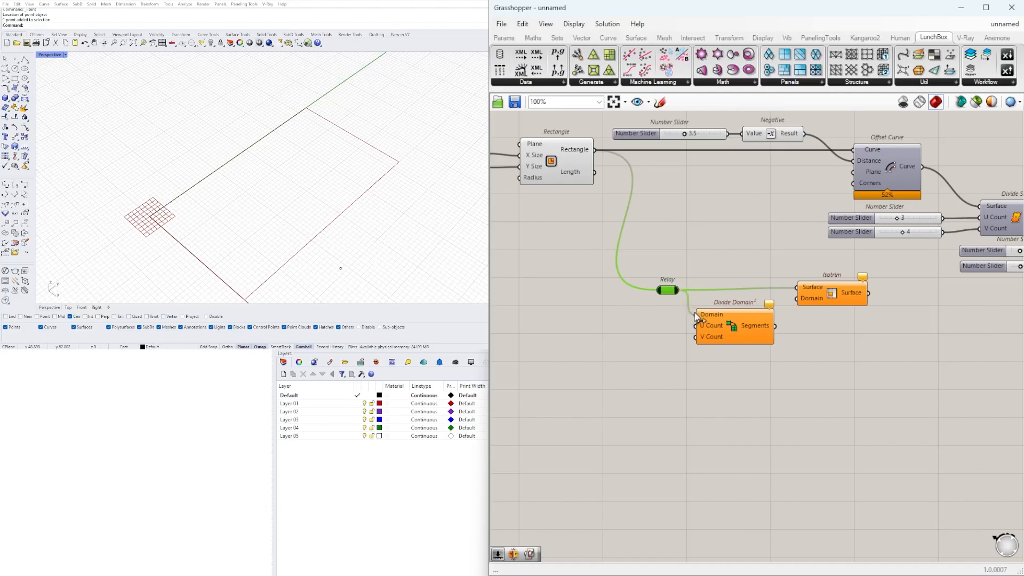
drag(775, 325, 832, 301)
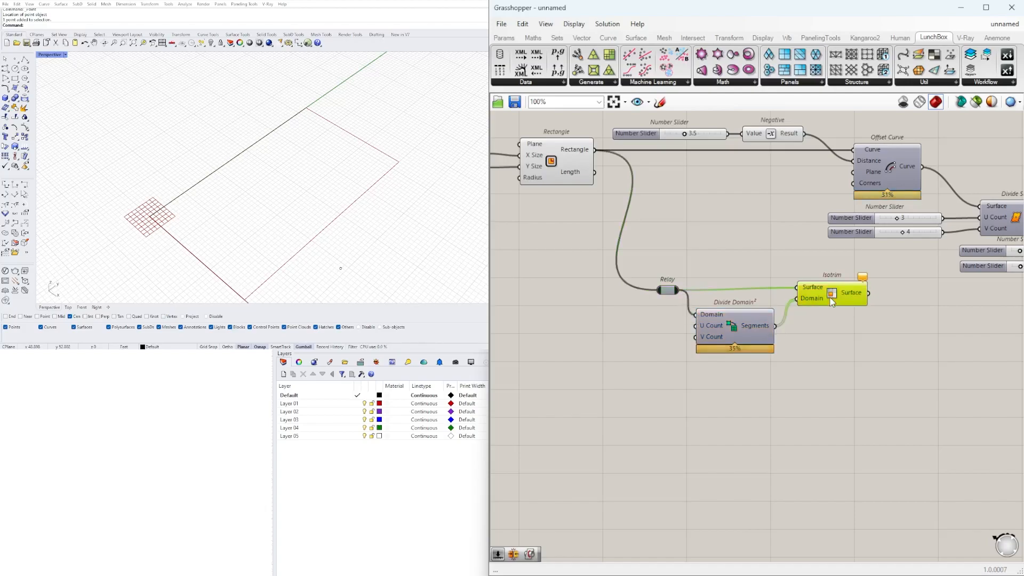
Move the first Rectangle and its X Size and Y Size sliders further left to make room on the canvas.
right_drag(586, 152, 694, 209)
drag(694, 338, 546, 198)
right_drag(549, 202, 672, 212)
drag(790, 234, 732, 234)
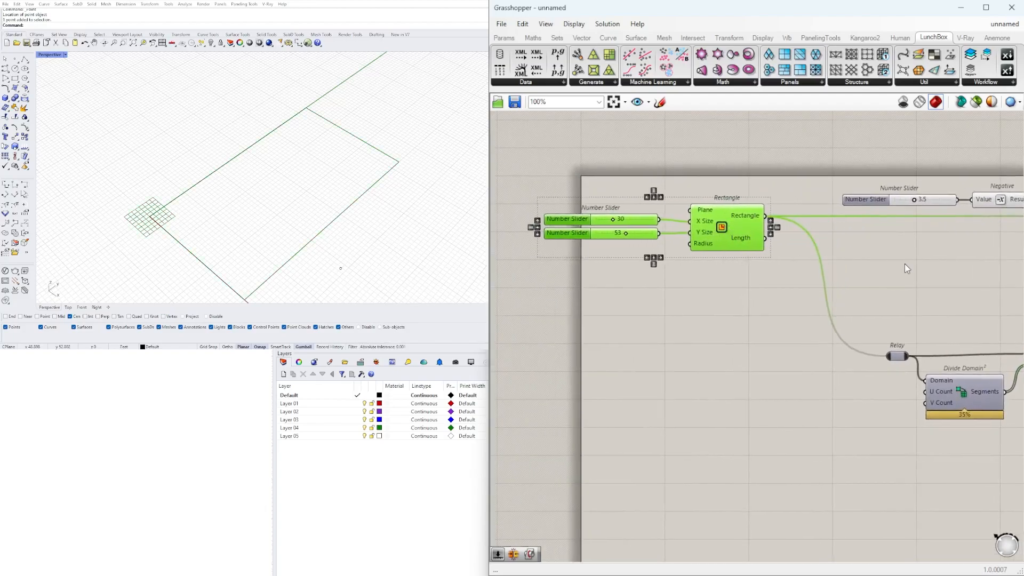
Add a Boundary Surfaces component and wire it between the Rectangle output and the relay.
click(879, 291)
double_click(879, 292)
text(s)
key(BackSpace)
text(BOU)
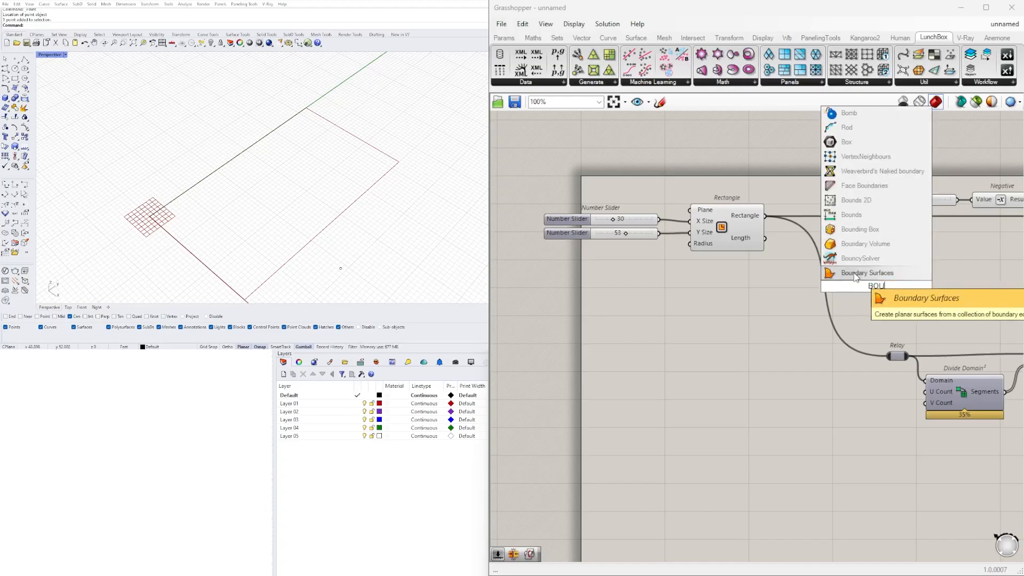
click(854, 273)
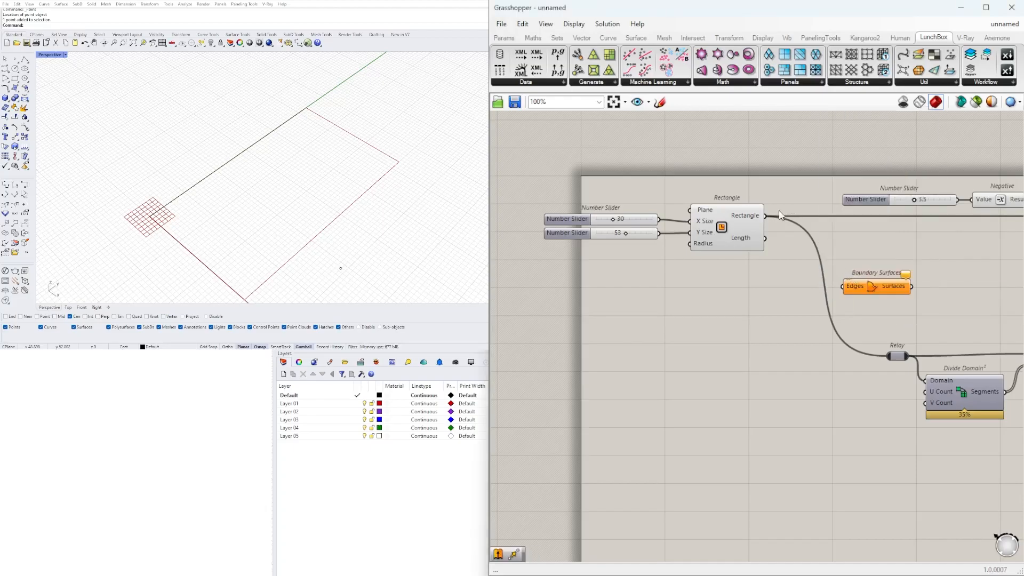
drag(769, 217, 888, 356)
right_drag(905, 424, 836, 391)
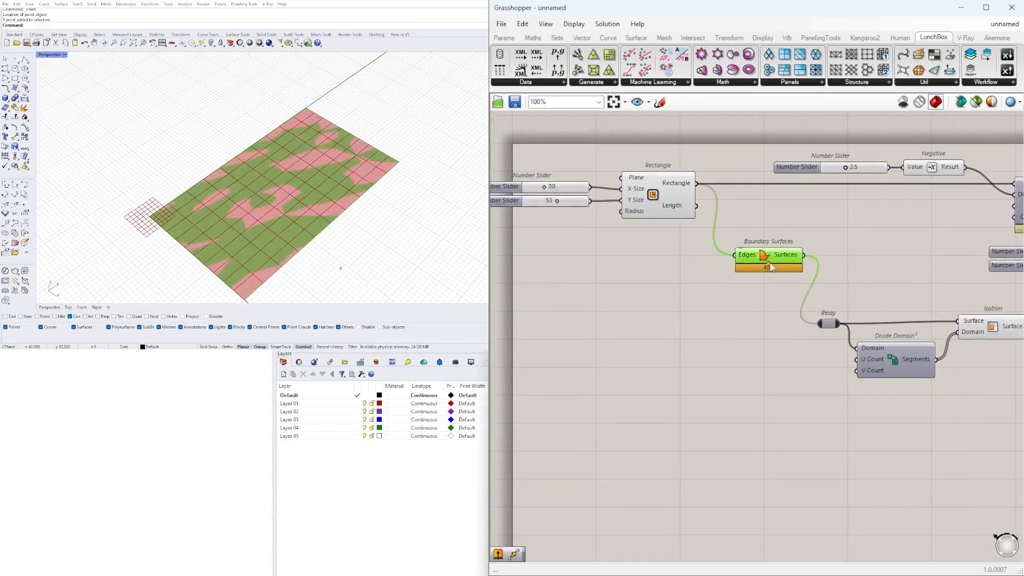
Add a number slider of 5, duplicate it, and connect the two to Divide Domain²'s U Count and V Count.
double_click(786, 383)
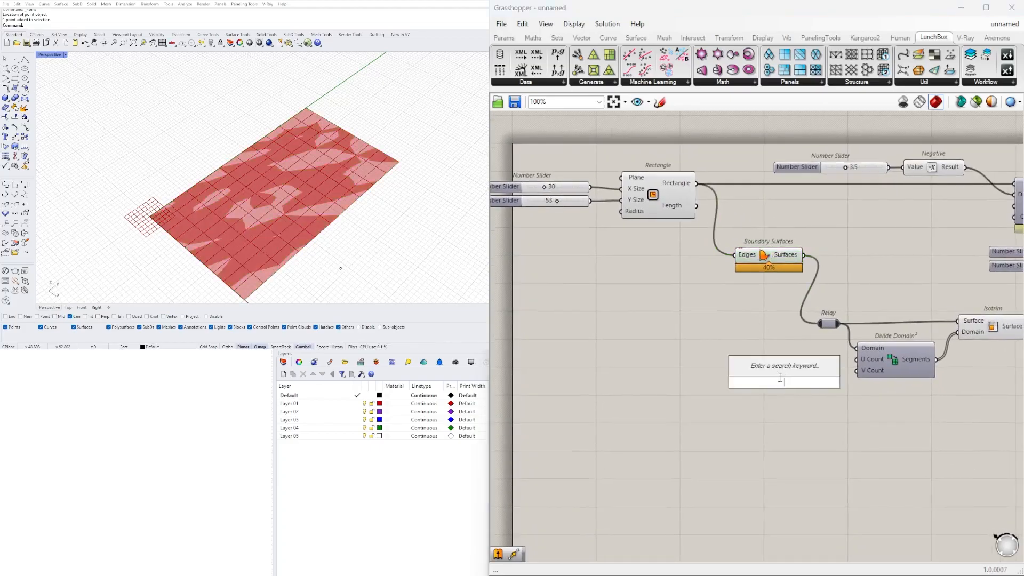
text(5)
key(Return)
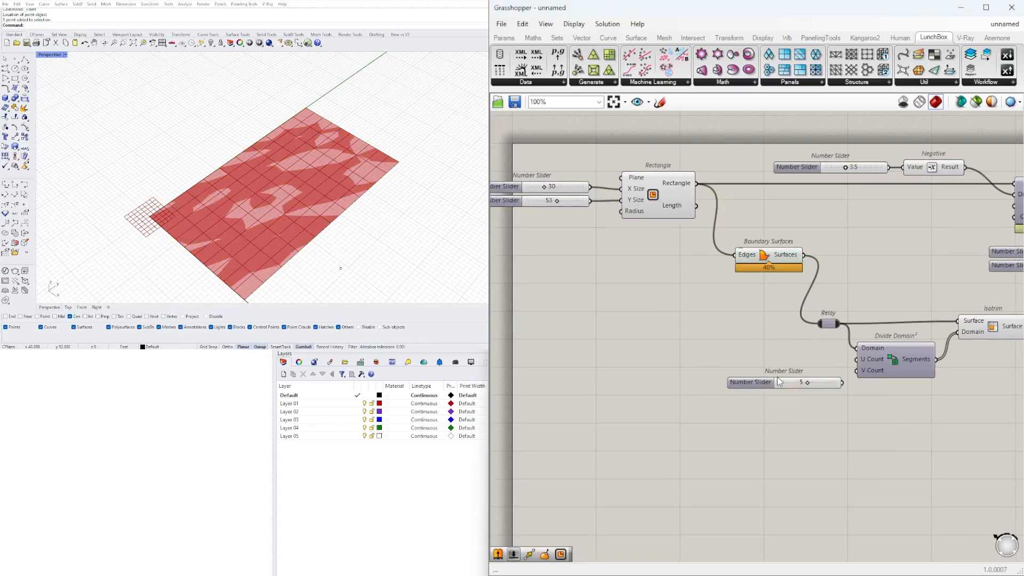
scroll(776, 376, up, 5)
click(698, 361)
mouse_move(699, 362)
mouse_down()
mouse_move(692, 350)
mouse_move(693, 377)
mouse_up()
drag(851, 350, 892, 361)
Set the V Count slider of Divide Domain² to 8.
scroll(811, 358, up, 3)
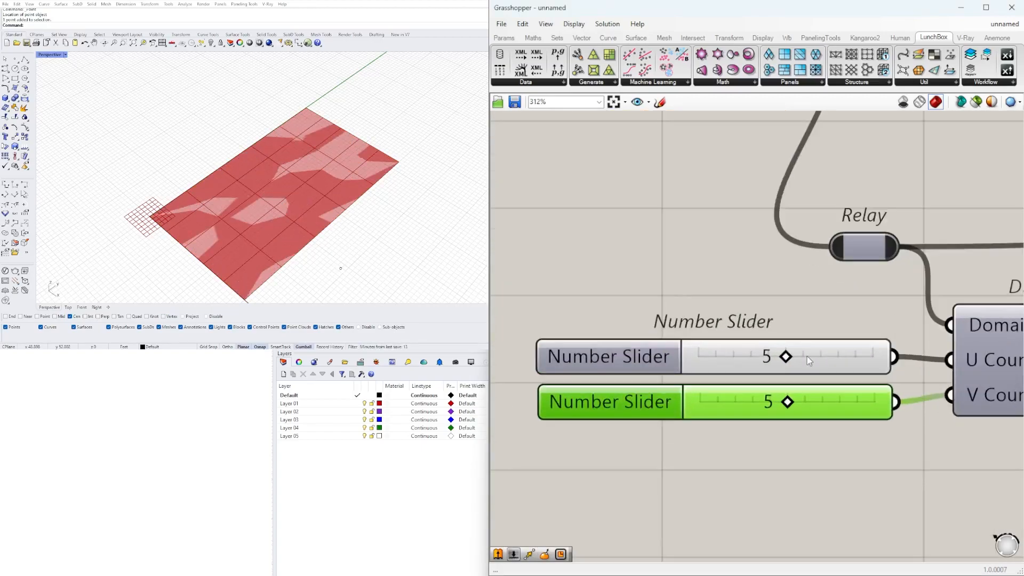
drag(787, 366, 840, 401)
click(725, 296)
scroll(697, 276, down, 5)
Turn on the preview of the Divide Surface component.
right_drag(989, 325, 796, 326)
scroll(796, 326, down, 3)
scroll(773, 288, up, 3)
click(745, 278)
right_click(750, 277)
click(768, 297)
Move the relay, Isotrim, Divide Domain² and its two sliders together to below Divide Surface.
right_drag(636, 395, 920, 355)
scroll(921, 355, down, 1)
right_drag(761, 351, 717, 392)
right_drag(838, 325, 888, 333)
drag(901, 348, 789, 309)
click(830, 260)
right_drag(916, 496, 858, 452)
drag(859, 453, 621, 303)
drag(816, 331, 1017, 331)
right_drag(967, 366, 805, 363)
drag(766, 364, 798, 375)
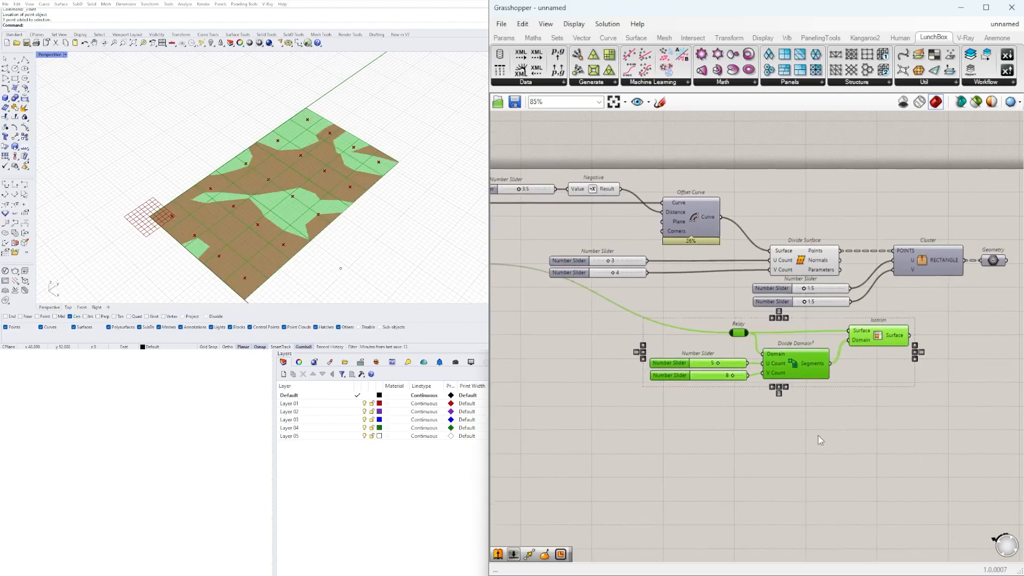
Connect Divide Surface's U and V sliders to Divide Domain²'s U Count and V Count, and move the 5 and 8 sliders aside.
click(818, 442)
drag(648, 261, 764, 363)
drag(647, 273, 763, 373)
scroll(752, 370, down, 2)
right_drag(287, 179, 310, 186)
scroll(718, 377, up, 2)
drag(700, 405, 568, 411)
click(634, 336)
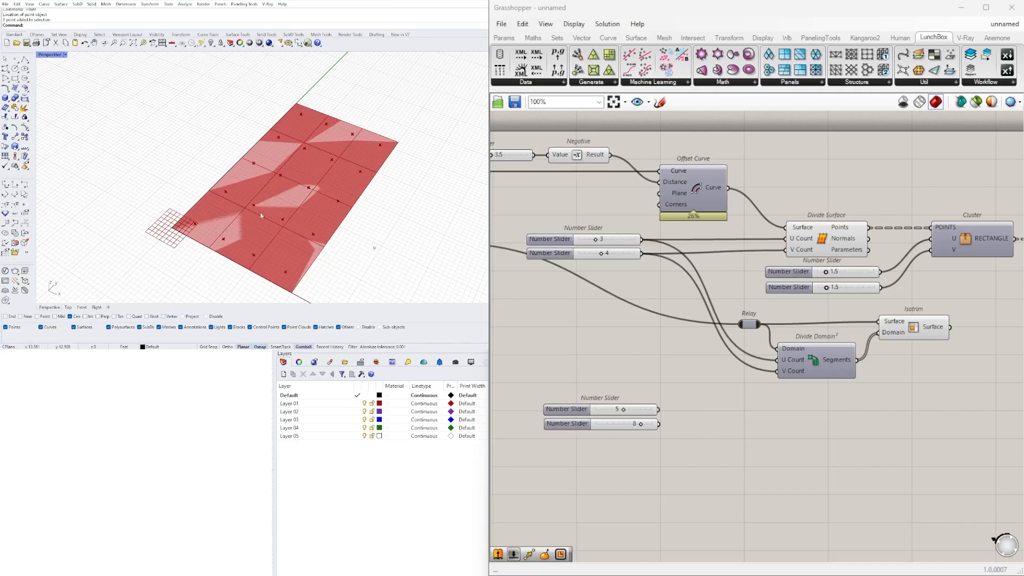
Route Divide Surface's U and V sliders through two Addition components into Divide Domain²'s U Count and V Count.
right_drag(518, 328, 602, 335)
drag(684, 280, 616, 240)
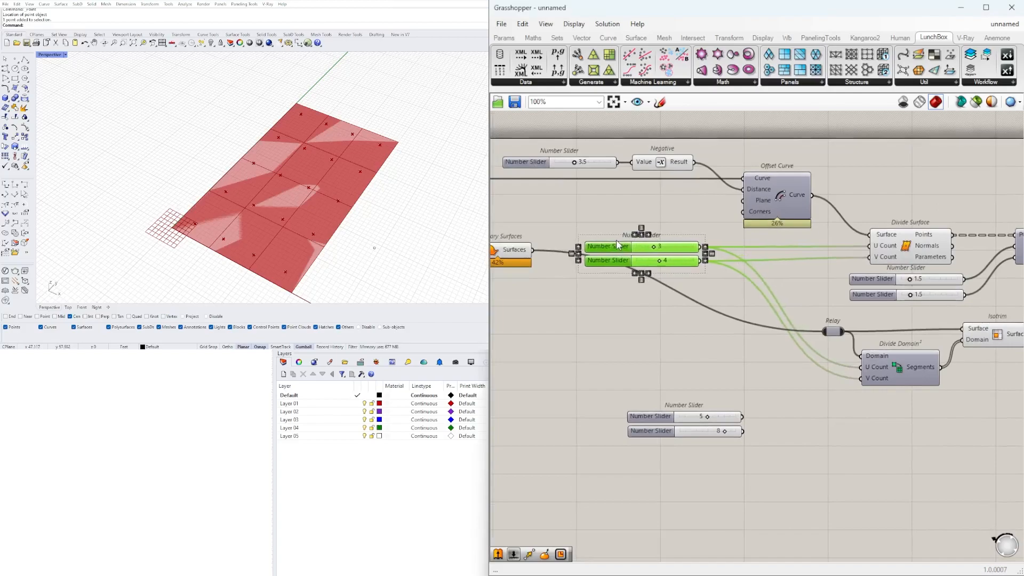
double_click(691, 350)
text(addition)
key(Return)
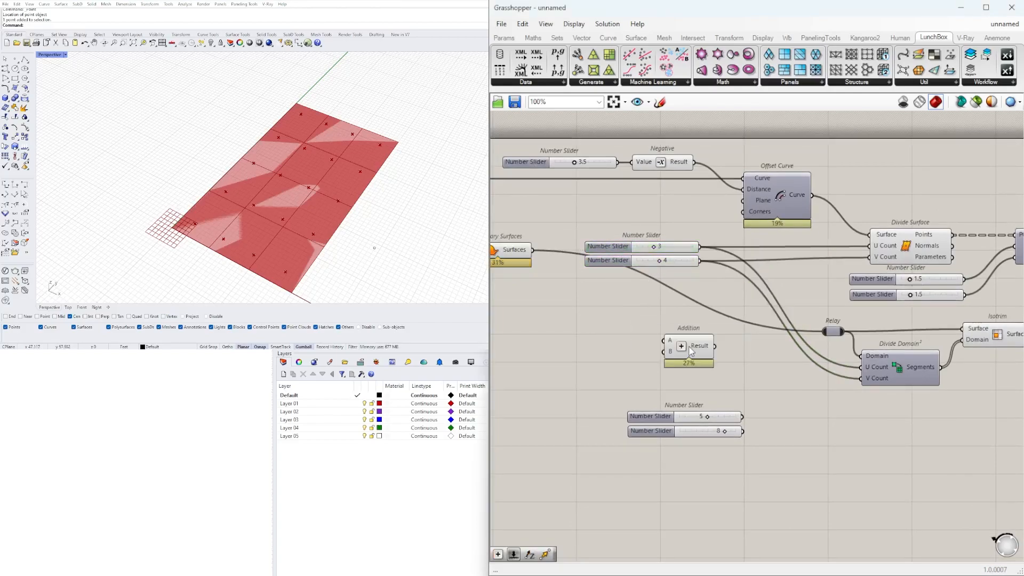
drag(699, 246, 664, 341)
drag(690, 346, 866, 374)
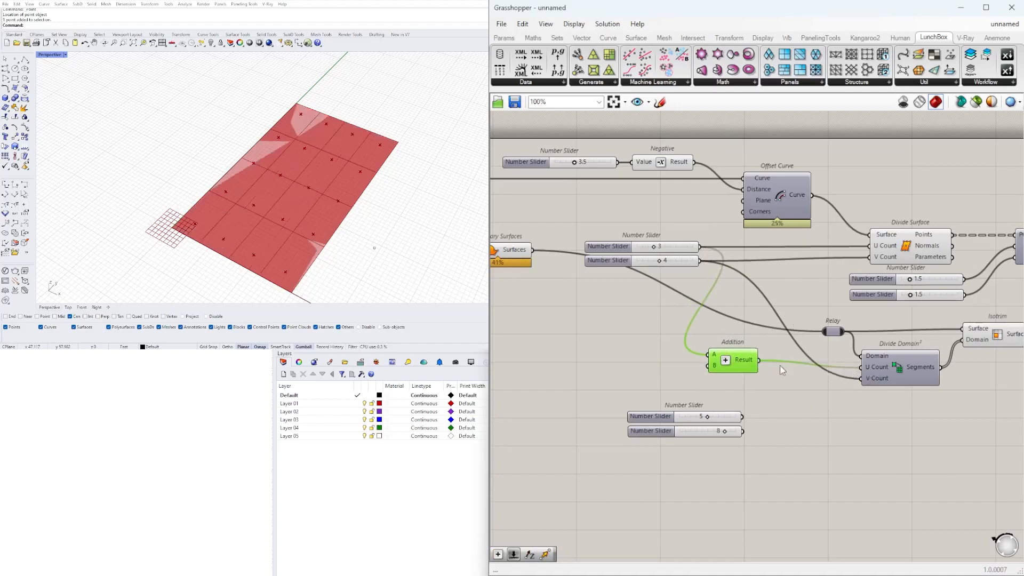
drag(728, 363, 766, 407)
drag(700, 261, 860, 379)
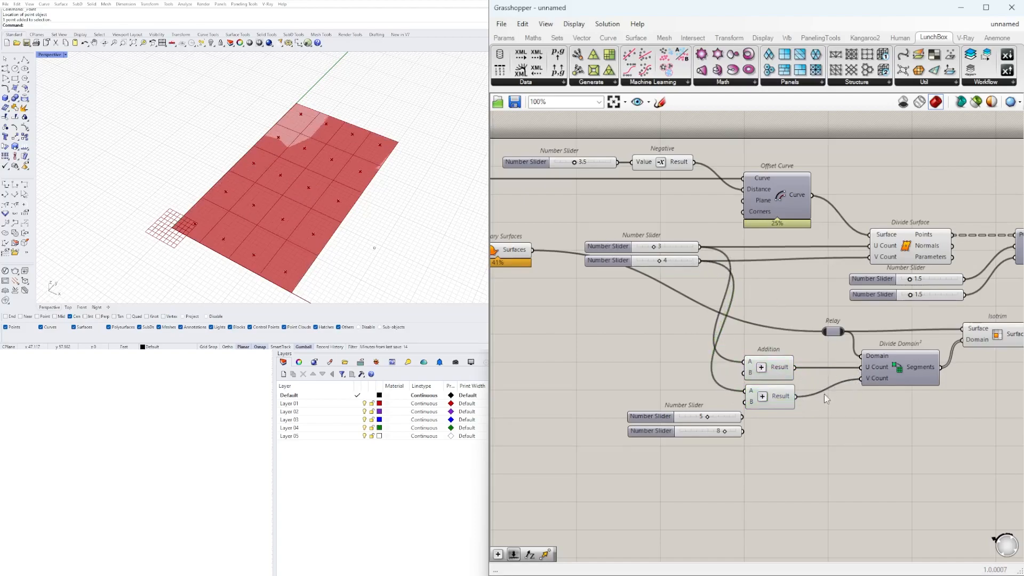
Move Boundary Surfaces down to line up with the relay, below Divide Surface's count sliders.
right_drag(280, 178, 176, 243)
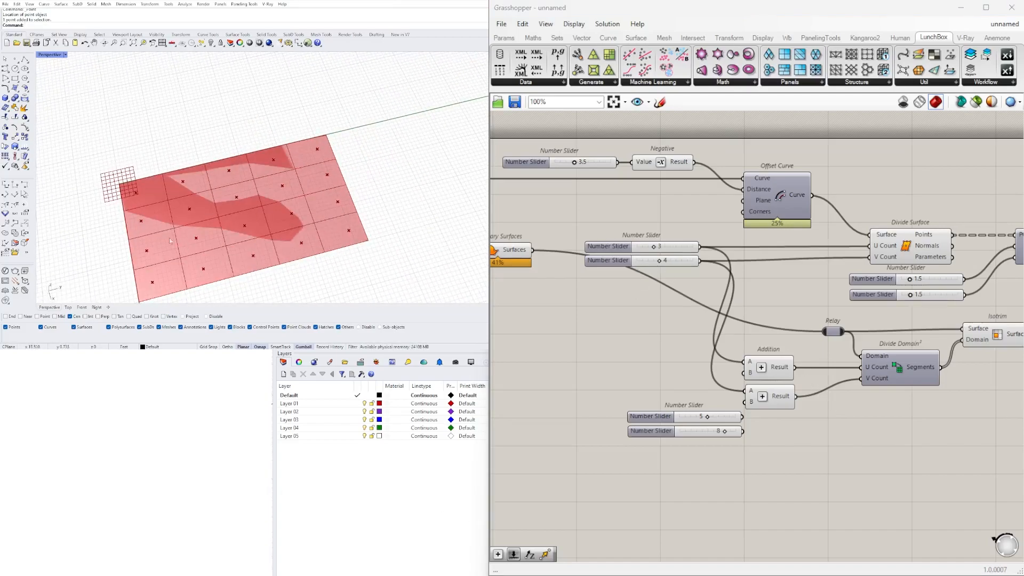
right_drag(336, 201, 355, 213)
scroll(877, 265, down, 3)
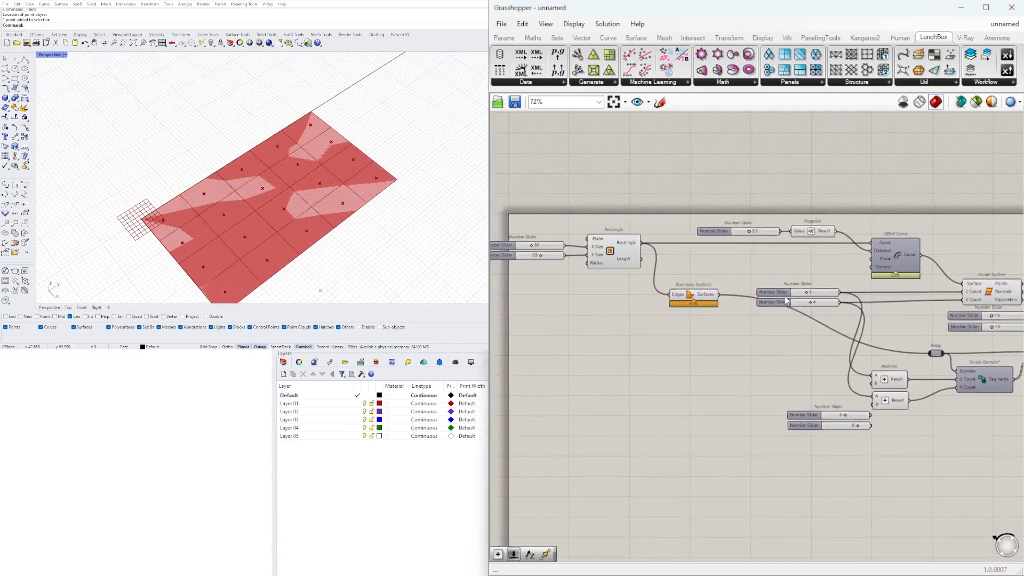
scroll(835, 320, up, 3)
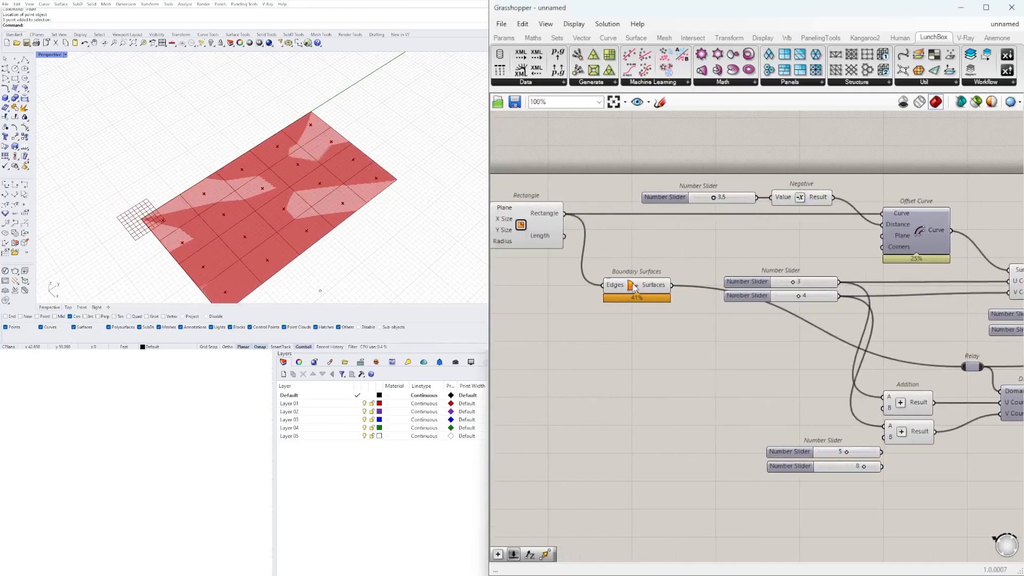
click(724, 357)
drag(726, 360, 782, 386)
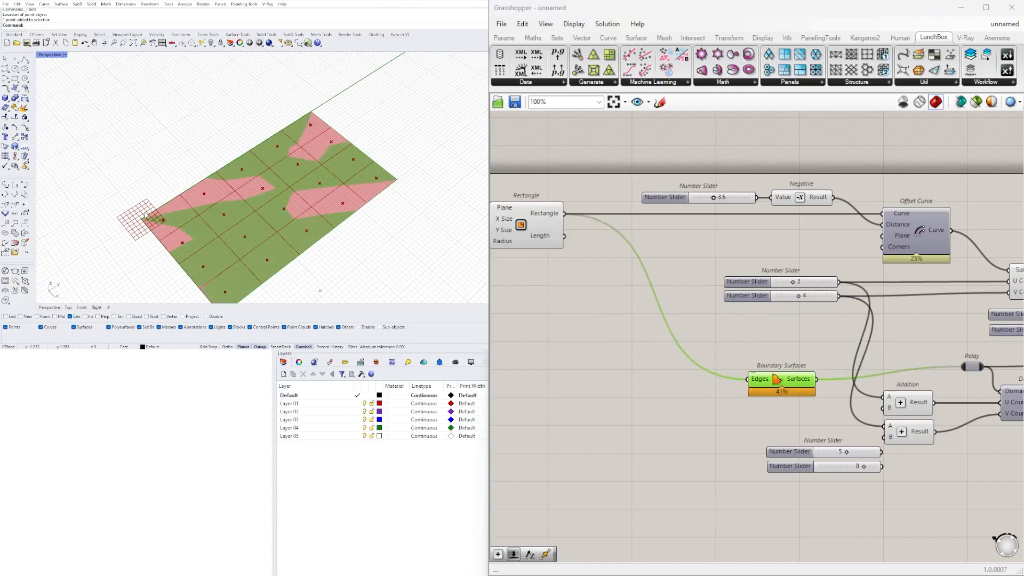
click(789, 347)
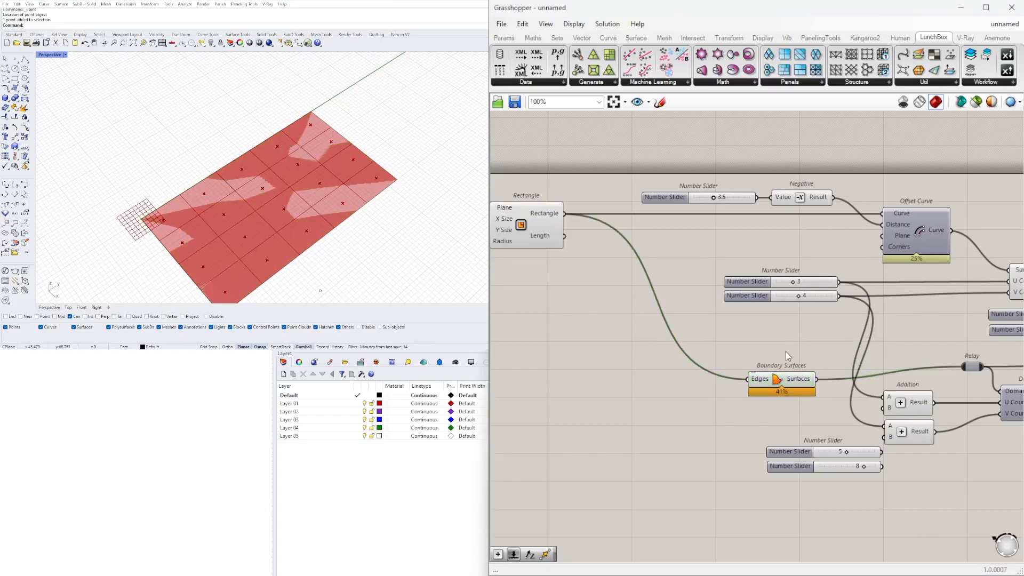
Delete both Addition components and connect the 5 and 8 sliders to Divide Domain²'s U Count and V Count.
scroll(779, 357, down, 3)
right_drag(843, 377, 713, 376)
scroll(712, 376, up, 2)
drag(769, 433, 712, 380)
key(Delete)
drag(712, 431, 812, 399)
scroll(672, 433, up, 5)
scroll(703, 346, down, 2)
scroll(703, 345, down, 3)
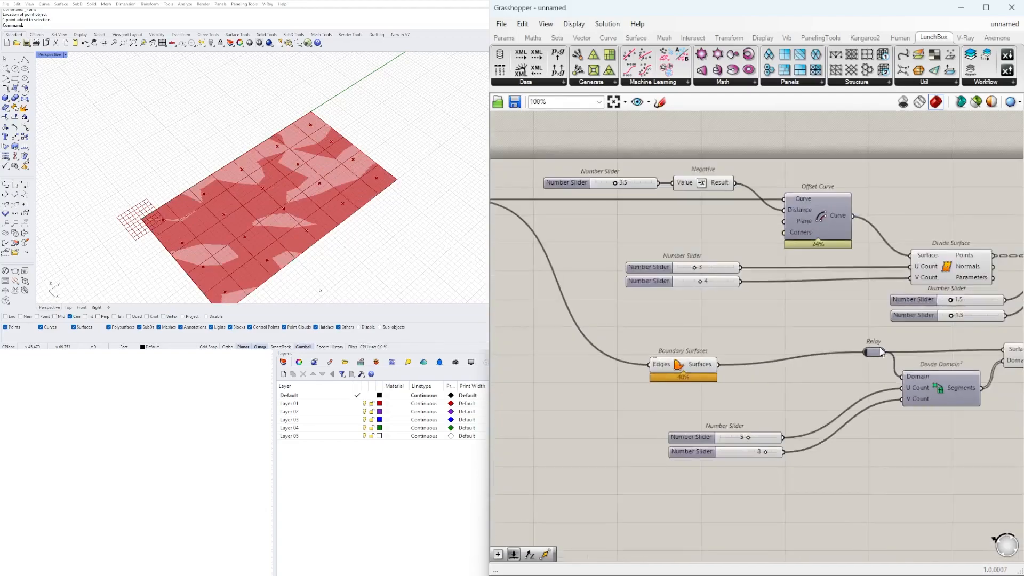
Set the Divide Domain² sliders to 8 for U Count and 10 for V Count.
scroll(680, 409, up, 5)
drag(677, 408, 735, 413)
drag(721, 462, 770, 453)
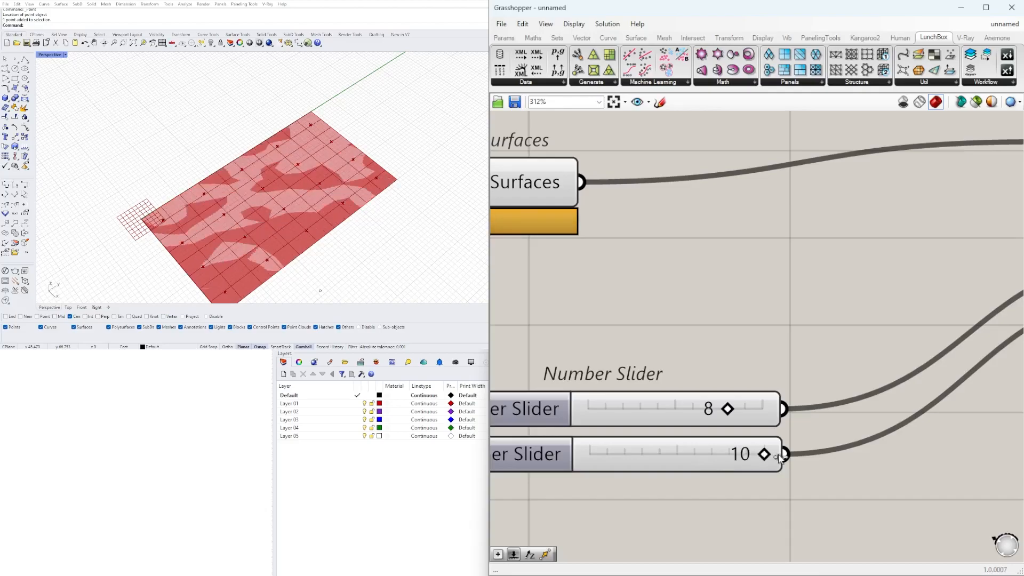
Examine the subdivided surface against the grid points in the perspective view, highlighting it through Isotrim.
scroll(303, 215, down, 2)
scroll(303, 215, up, 4)
scroll(303, 215, down, 5)
right_drag(303, 215, 322, 171)
scroll(235, 187, up, 8)
scroll(251, 219, down, 6)
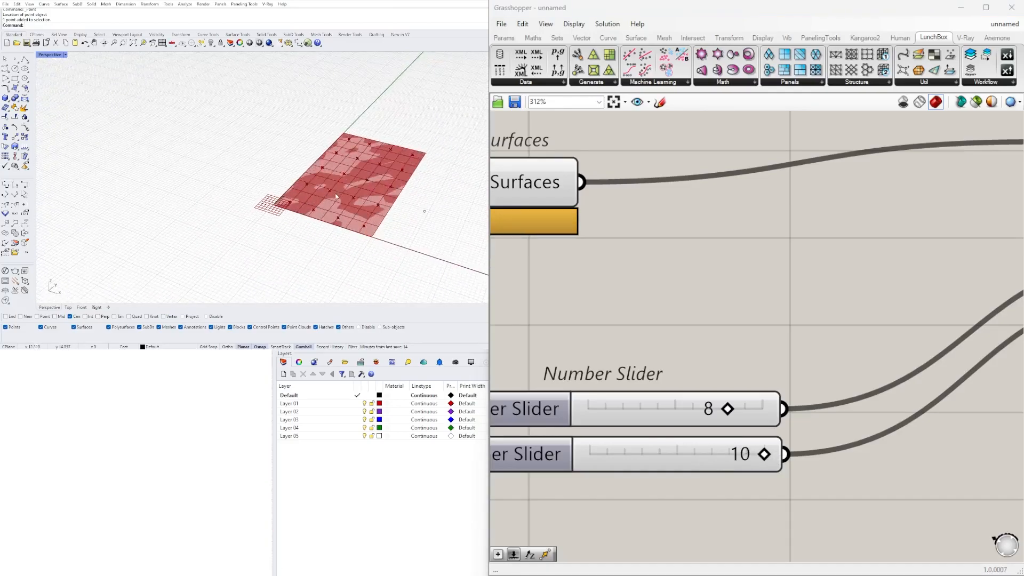
scroll(321, 172, up, 5)
scroll(747, 310, down, 6)
scroll(750, 318, up, 2)
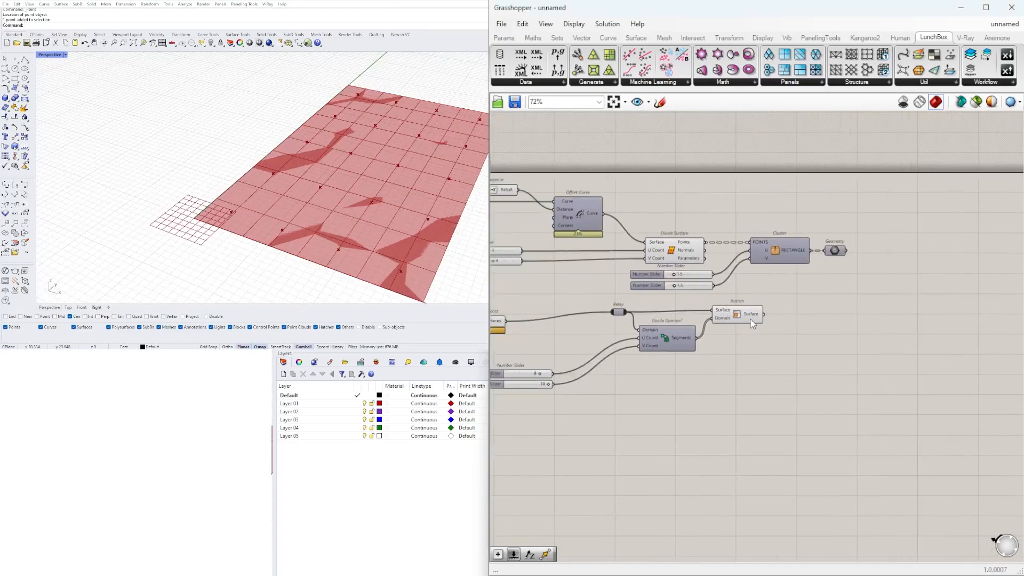
click(751, 319)
click(360, 215)
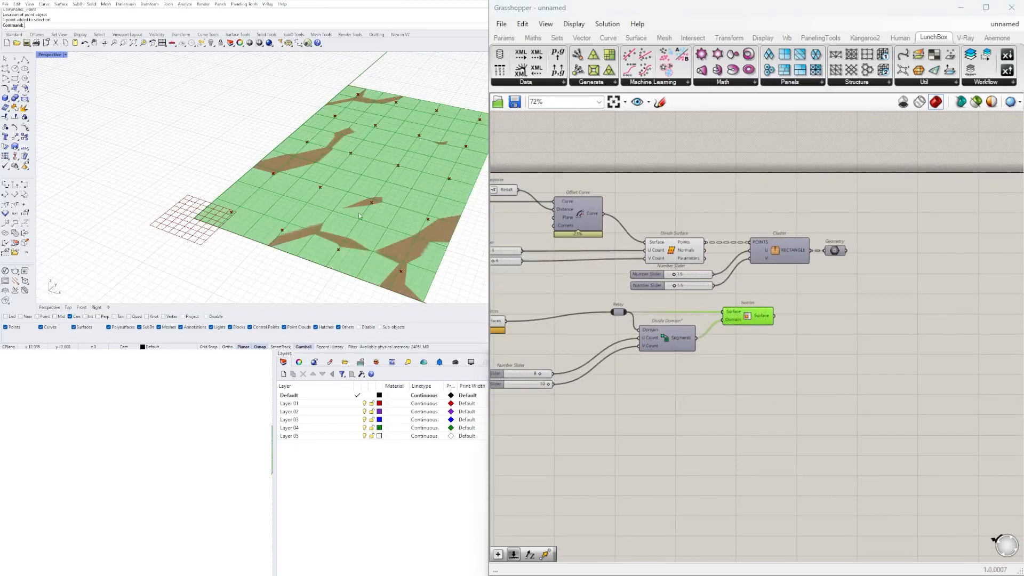
click(797, 346)
click(758, 316)
click(378, 200)
click(792, 377)
Turn on the preview of the Geometry parameter to show the small rectangles on the subdivided surface.
right_click(832, 251)
click(850, 275)
mouse_move(277, 183)
right_down()
mouse_move(322, 196)
mouse_move(259, 192)
right_up()
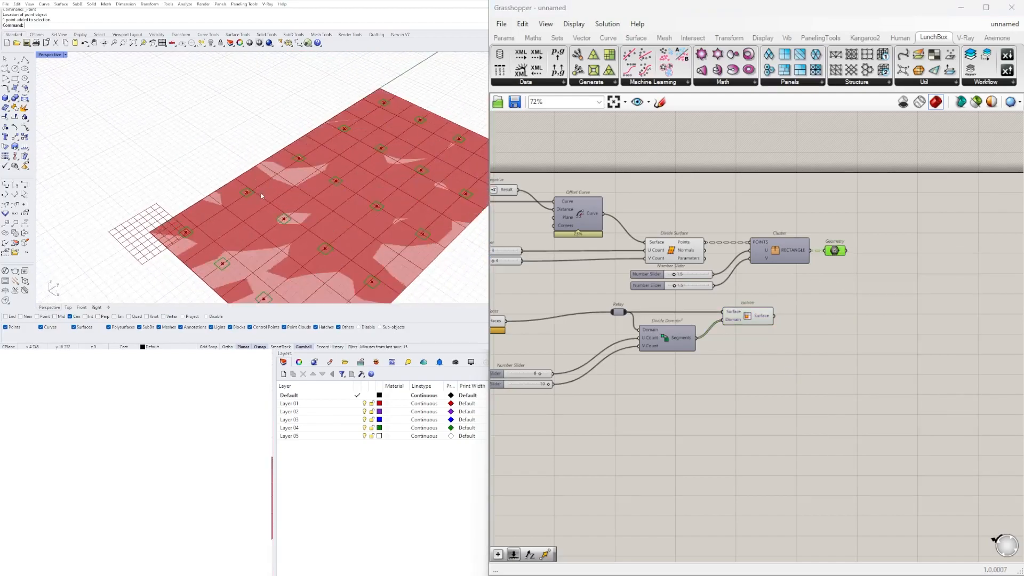
scroll(247, 194, up, 4)
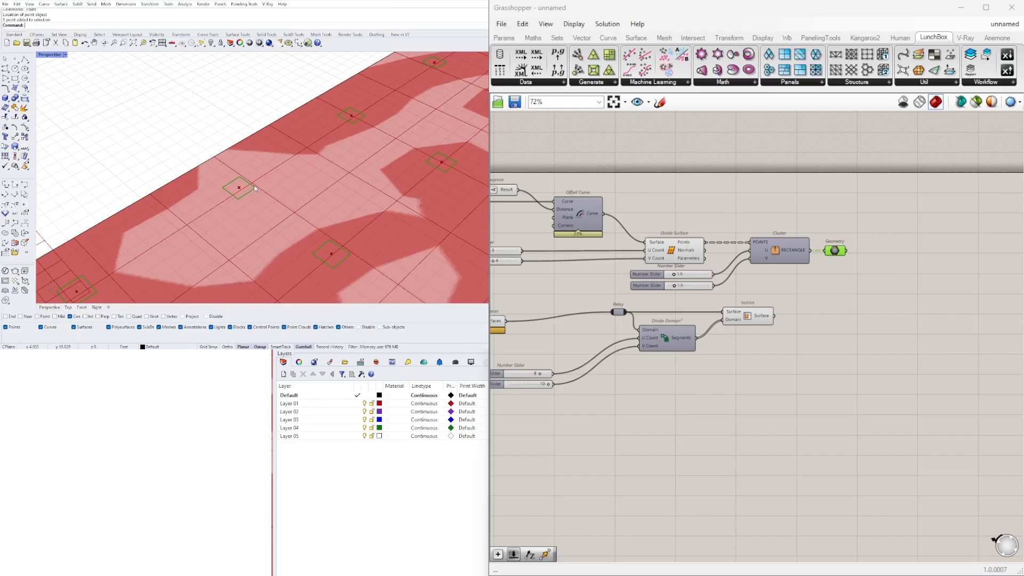
Add an Offset Curve component and connect the small rectangles' Geometry parameter to its Curve input.
right_drag(842, 262, 724, 261)
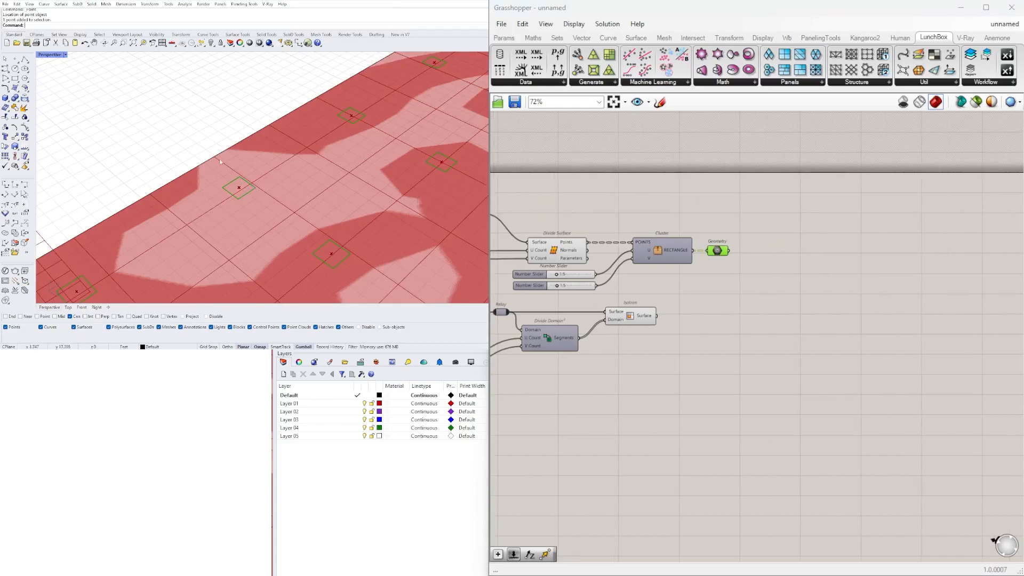
scroll(211, 174, down, 3)
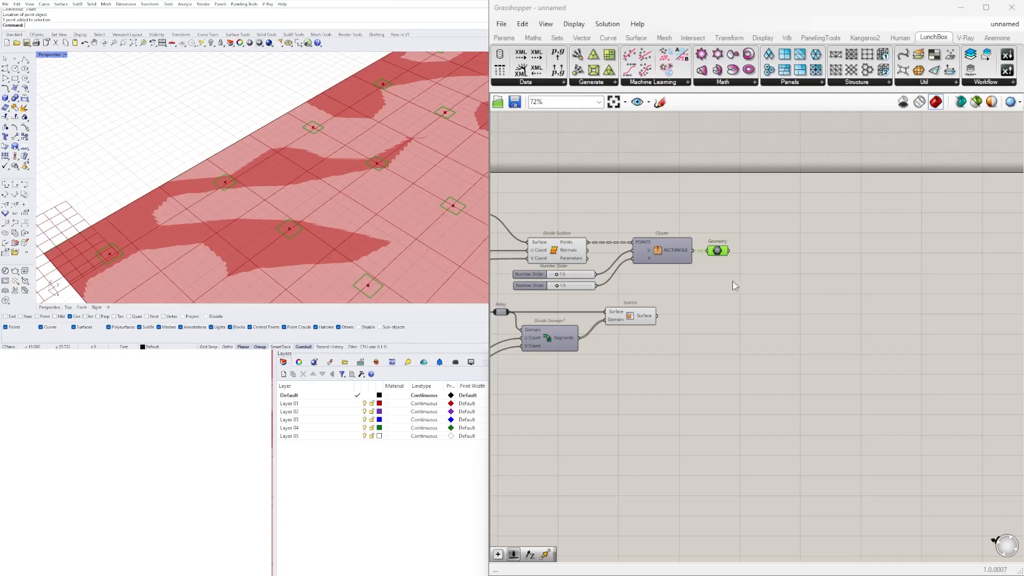
double_click(815, 293)
text(offc)
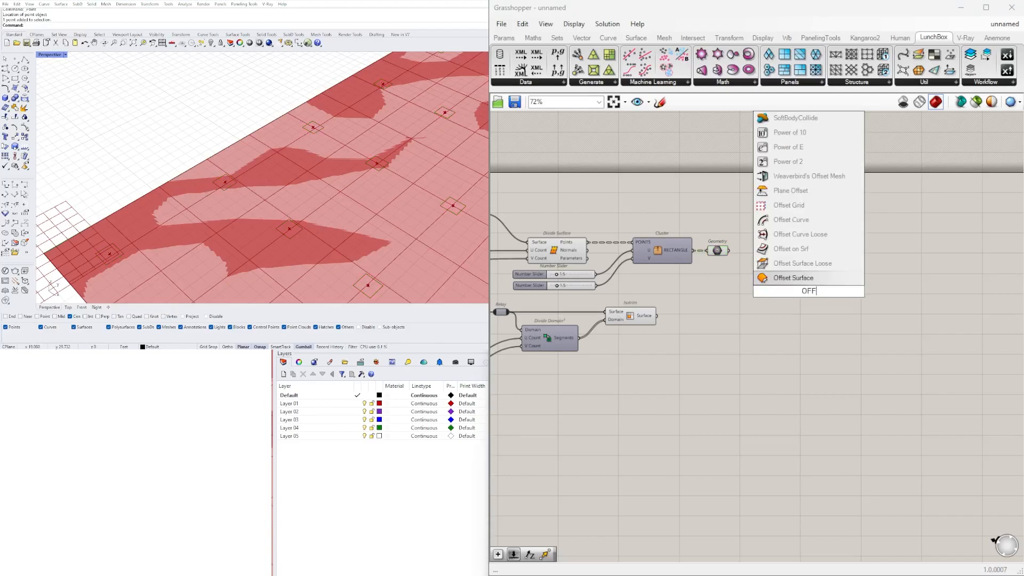
click(783, 265)
drag(729, 250, 820, 226)
Add a number slider with the value 1.5 and connect it to the new Offset Curve's Distance input.
double_click(710, 212)
text(1.5)
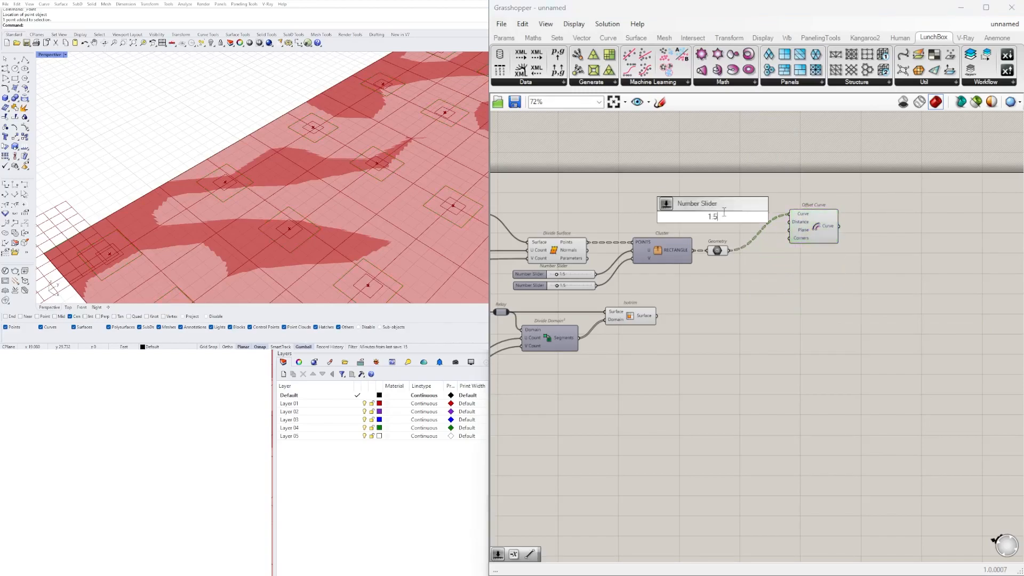
key(Return)
scroll(715, 213, up, 1)
drag(751, 218, 827, 219)
Set the small rectangles' offset distance slider to 0.6.
scroll(683, 221, up, 5)
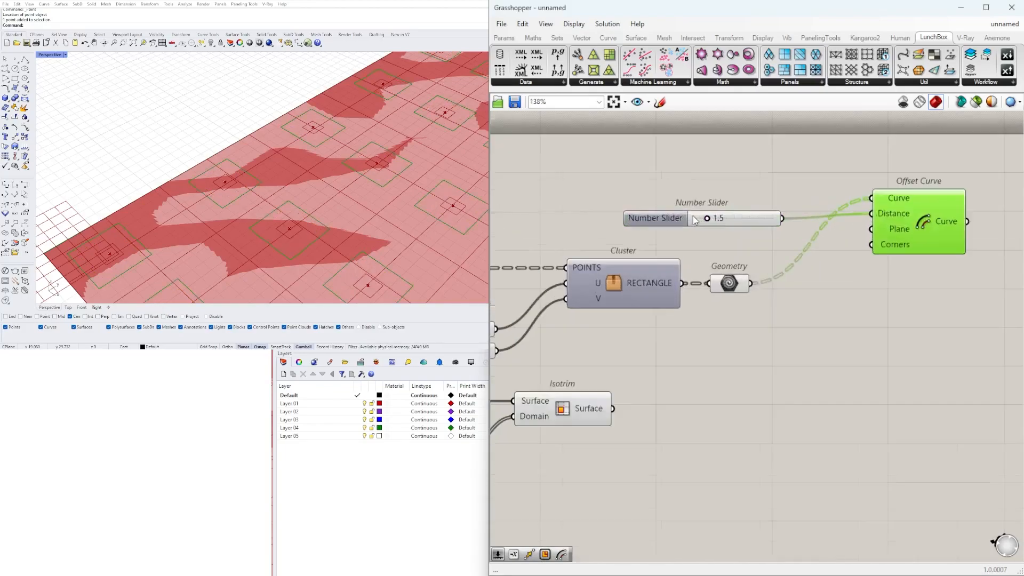
click(708, 218)
drag(749, 214, 734, 215)
scroll(781, 218, down, 5)
right_drag(917, 272, 730, 302)
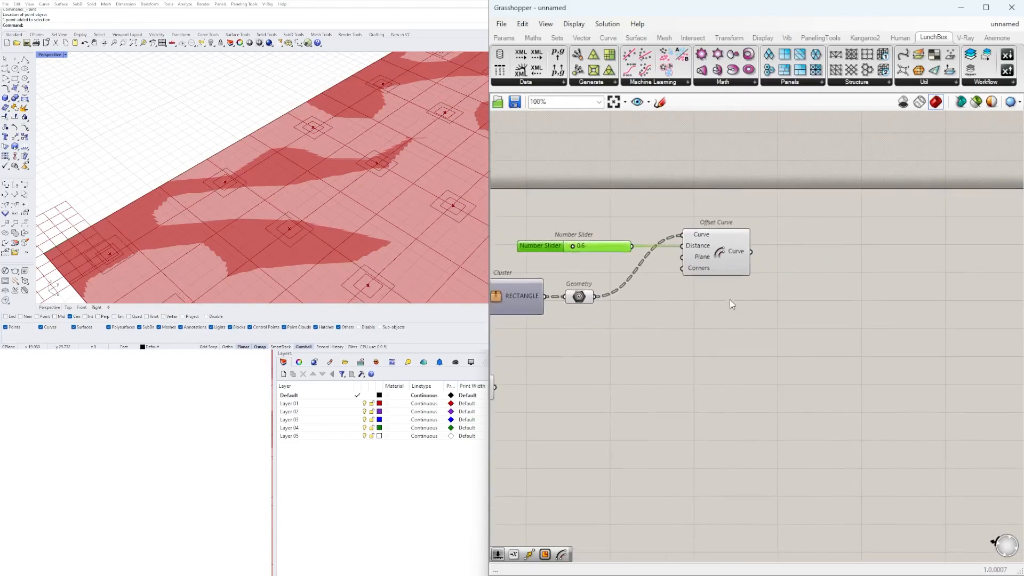
Examine the offset rectangles on the subdivided surface in the perspective view, highlighting them through Offset Curve.
click(720, 268)
scroll(326, 212, down, 6)
mouse_move(326, 212)
right_down()
mouse_move(306, 220)
mouse_move(357, 199)
mouse_move(339, 192)
mouse_move(450, 222)
right_up()
scroll(362, 195, up, 3)
scroll(366, 191, down, 3)
right_drag(340, 148, 427, 175)
click(688, 343)
Turn off the preview of the Boundary Surfaces component and line it up with the Relay.
right_drag(607, 347, 836, 334)
scroll(837, 334, down, 1)
right_drag(698, 353, 892, 341)
scroll(892, 341, down, 1)
right_drag(640, 355, 693, 351)
click(695, 355)
right_click(695, 354)
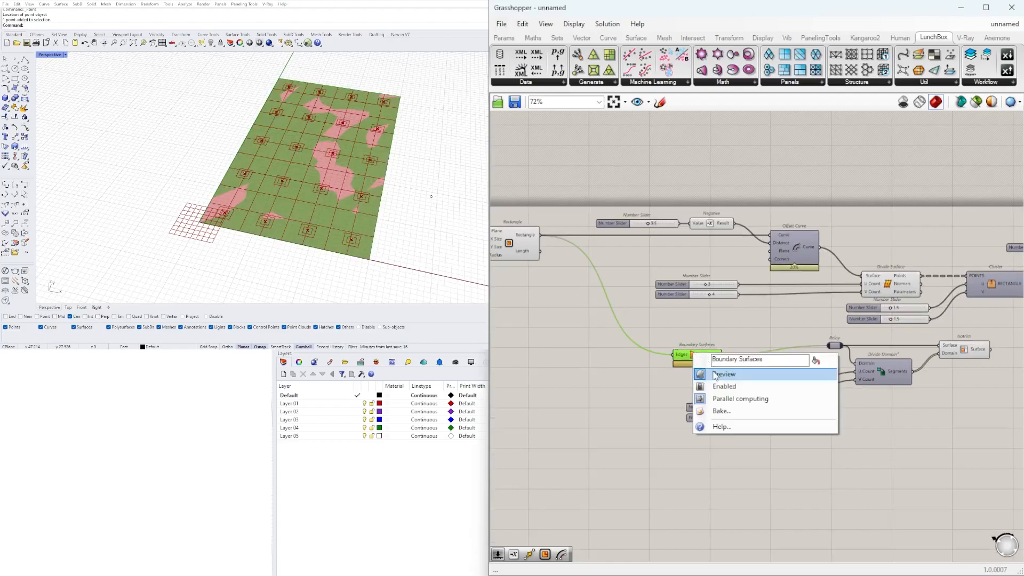
click(713, 373)
drag(703, 354, 732, 345)
Examine the rectangles, their offsets and the panels in the viewport by highlighting Geometry, Offset Curve and Isotrim in turn.
right_drag(899, 380, 610, 381)
scroll(726, 328, up, 3)
right_drag(919, 258, 681, 300)
click(713, 261)
right_drag(588, 372, 760, 331)
click(576, 374)
click(900, 217)
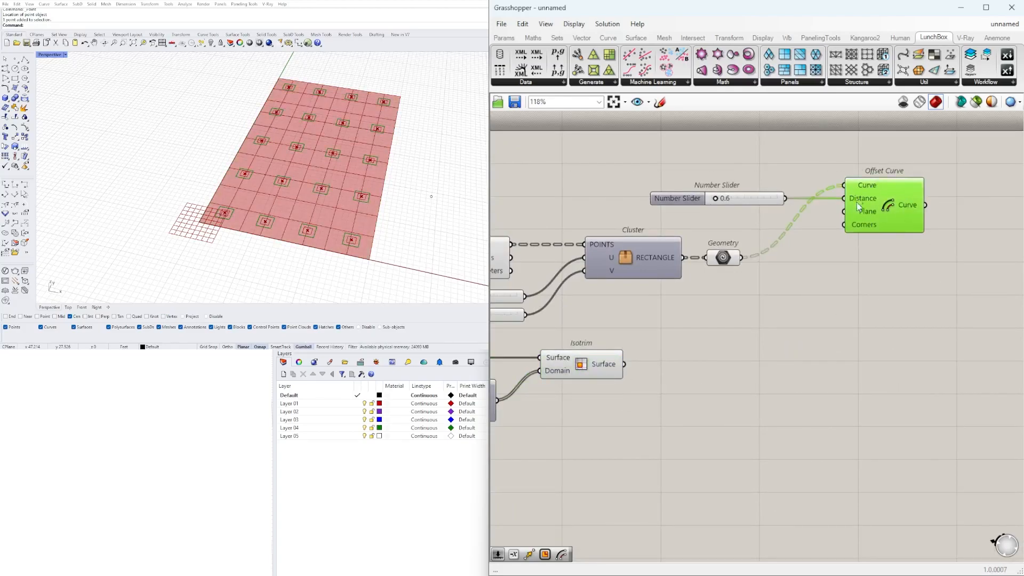
click(595, 369)
Add a Region Difference component with Isotrim's Surface as Curves A and the 0.6 Offset Curve result as Curves B.
double_click(709, 376)
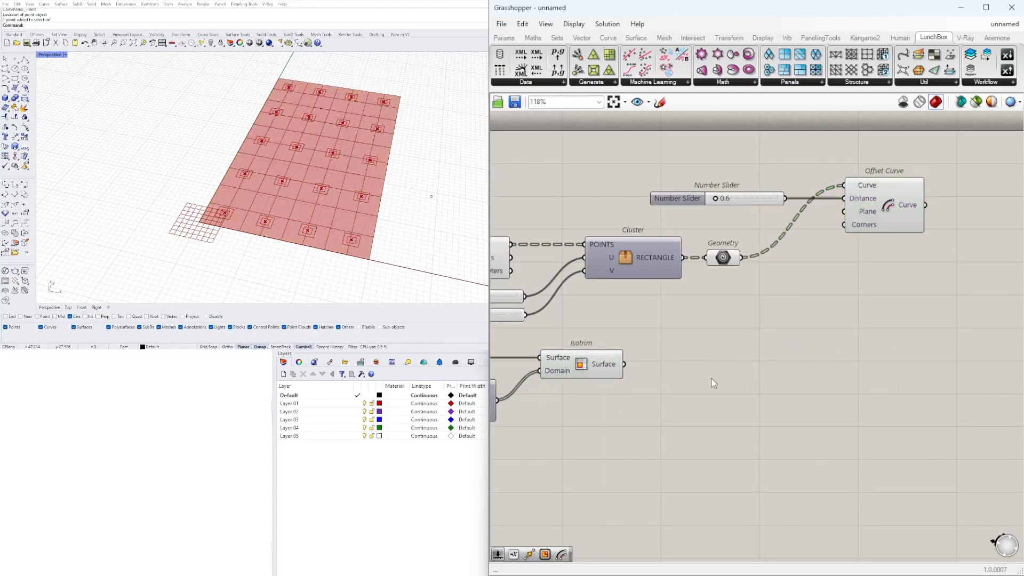
text(REG)
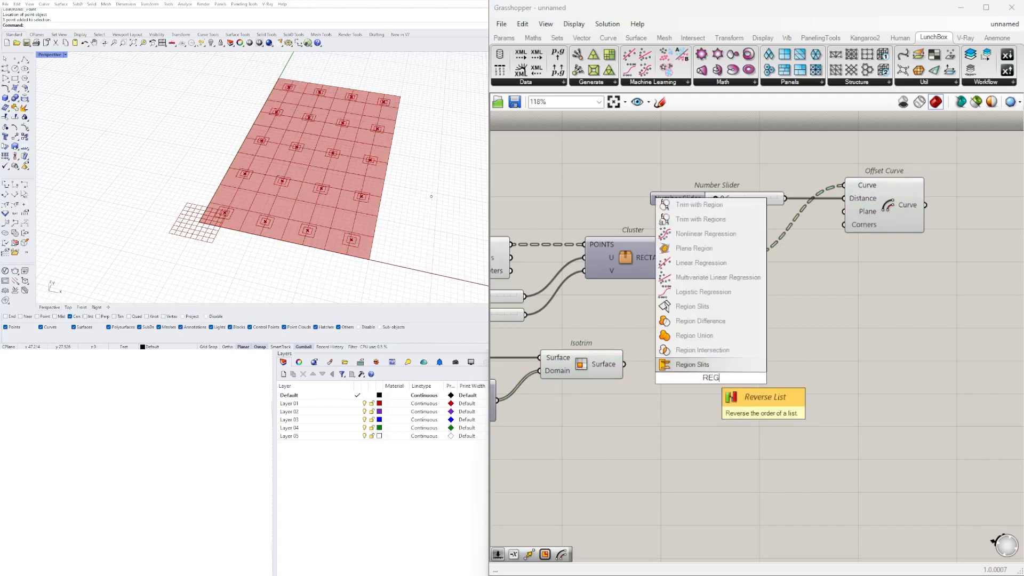
click(701, 321)
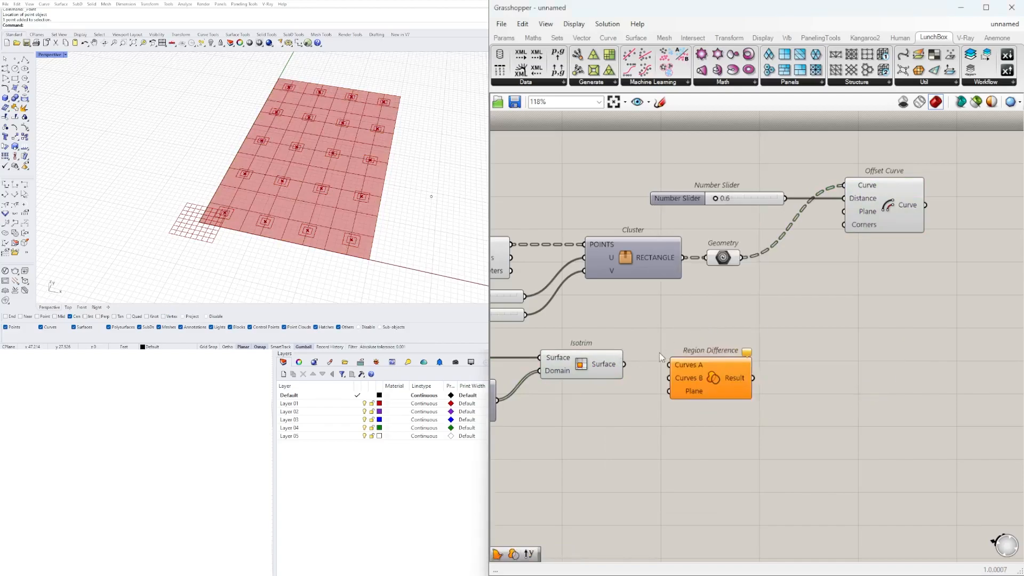
click(618, 367)
drag(631, 364, 1011, 276)
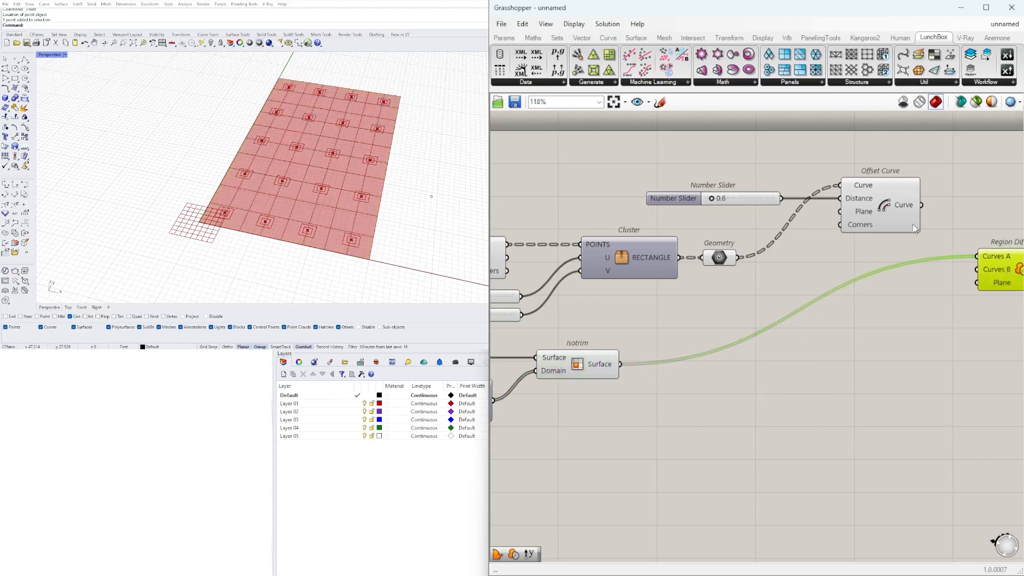
drag(927, 208, 975, 272)
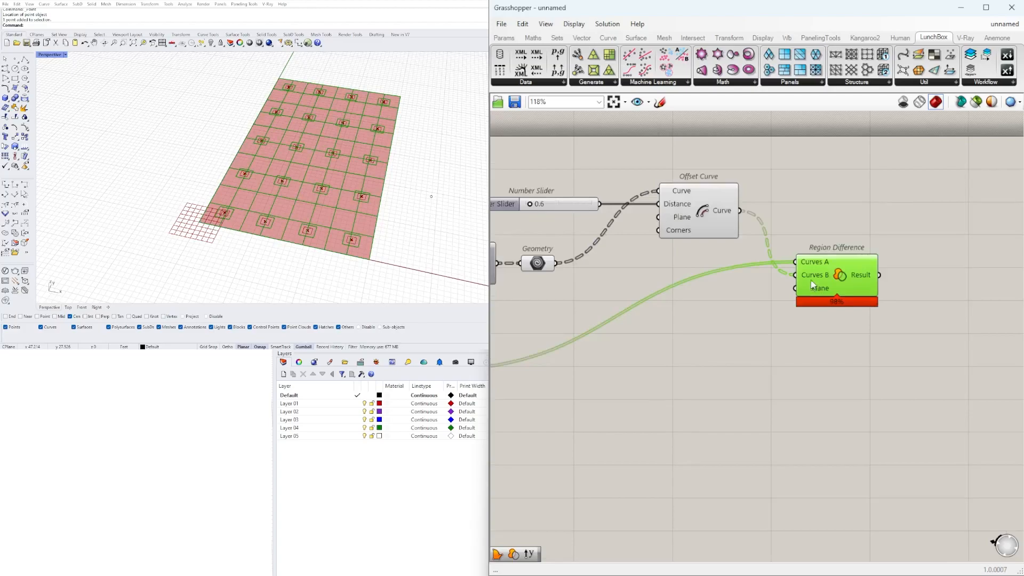
Flatten the Curves B input of Region Difference.
scroll(813, 284, up, 3)
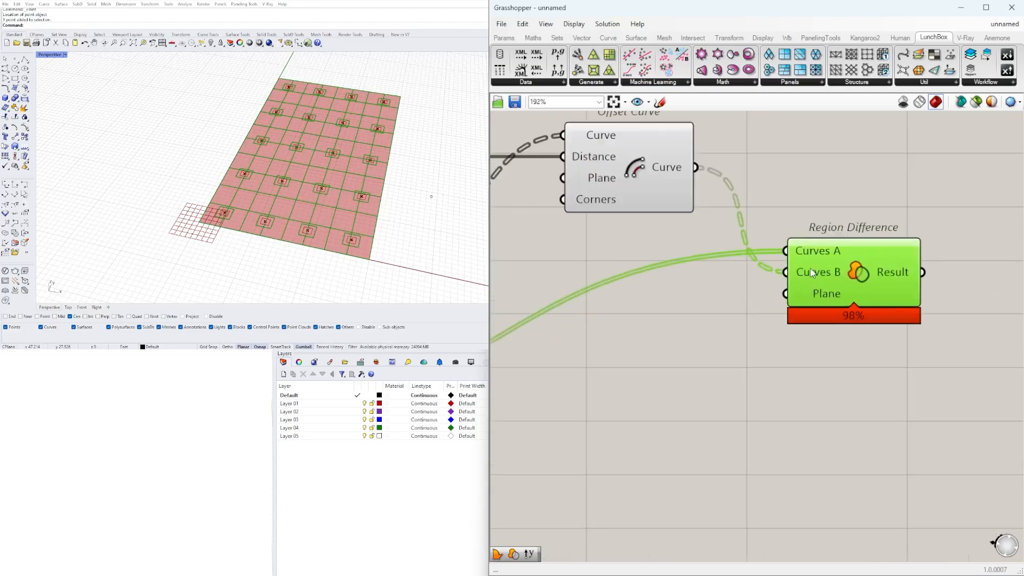
right_click(811, 269)
click(840, 354)
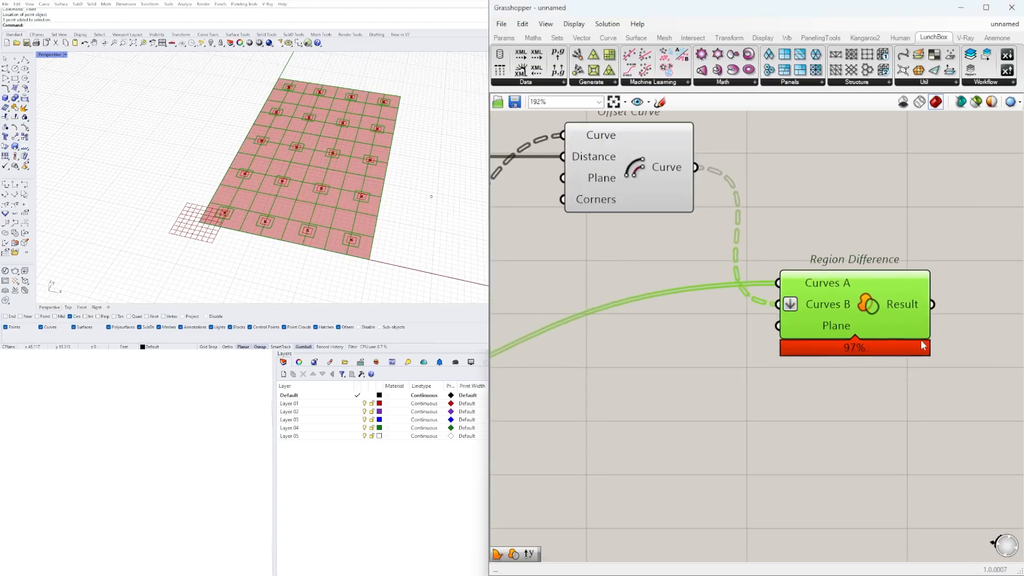
Turn off the preview of the Isotrim component.
right_drag(900, 298, 713, 332)
scroll(798, 331, down, 2)
right_drag(834, 329, 871, 309)
scroll(871, 308, down, 3)
right_drag(537, 362, 759, 340)
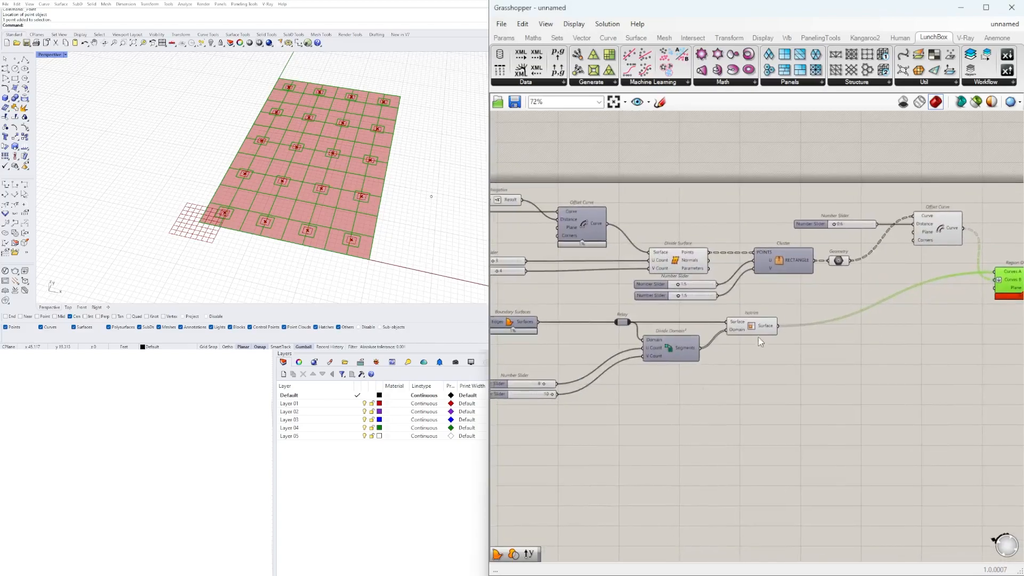
click(754, 332)
right_click(753, 332)
click(774, 351)
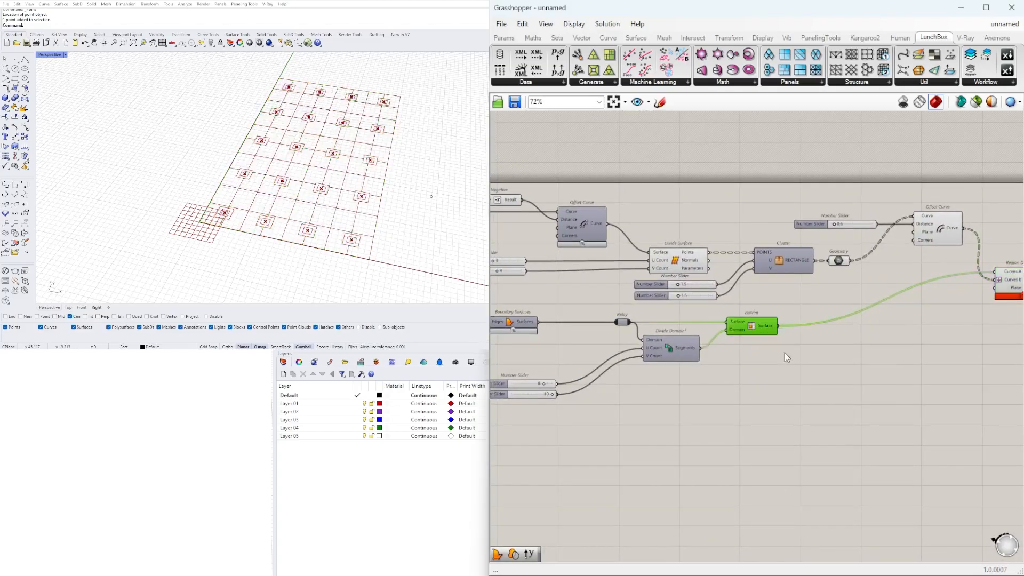
Add a Boundary Surfaces component and connect Region Difference's Result to its Edges input.
right_drag(942, 355, 651, 369)
scroll(784, 304, up, 3)
double_click(825, 295)
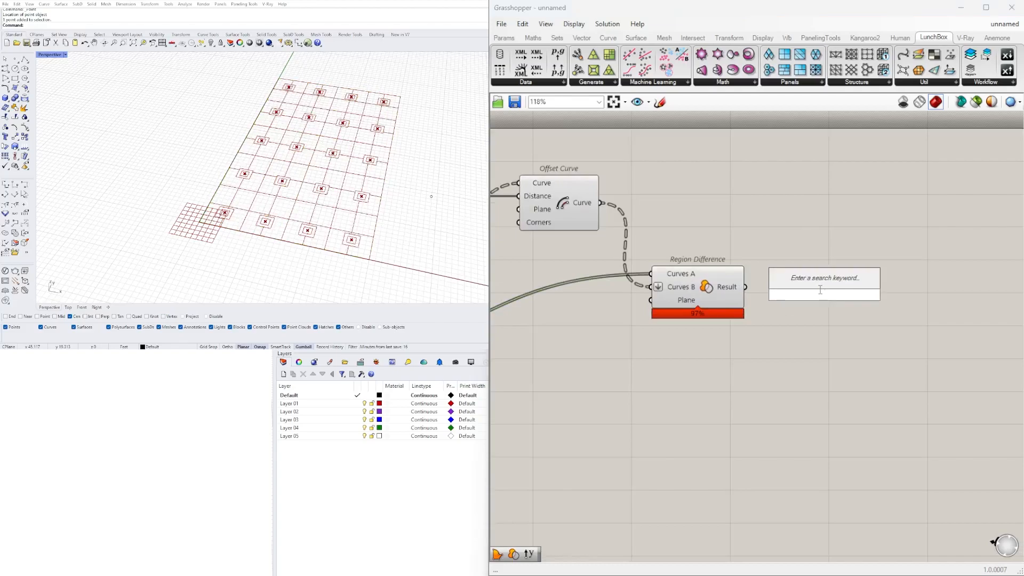
text(bound)
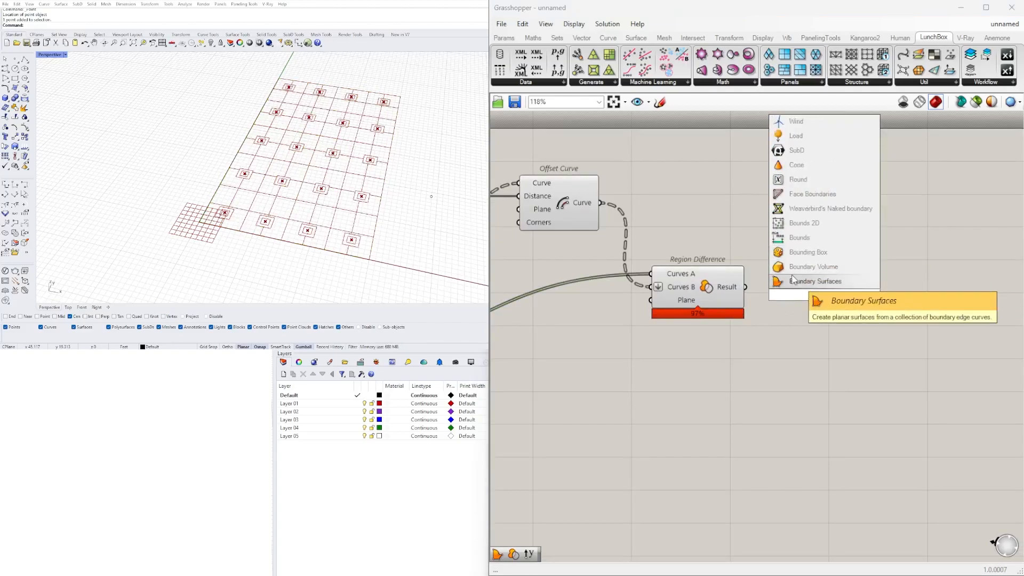
click(793, 282)
drag(745, 287, 815, 288)
Try a U Count of 4 on the Divide Surface slider and set it back to 3.
right_drag(240, 165, 261, 265)
scroll(231, 199, up, 5)
scroll(231, 199, up, 1)
scroll(830, 293, down, 4)
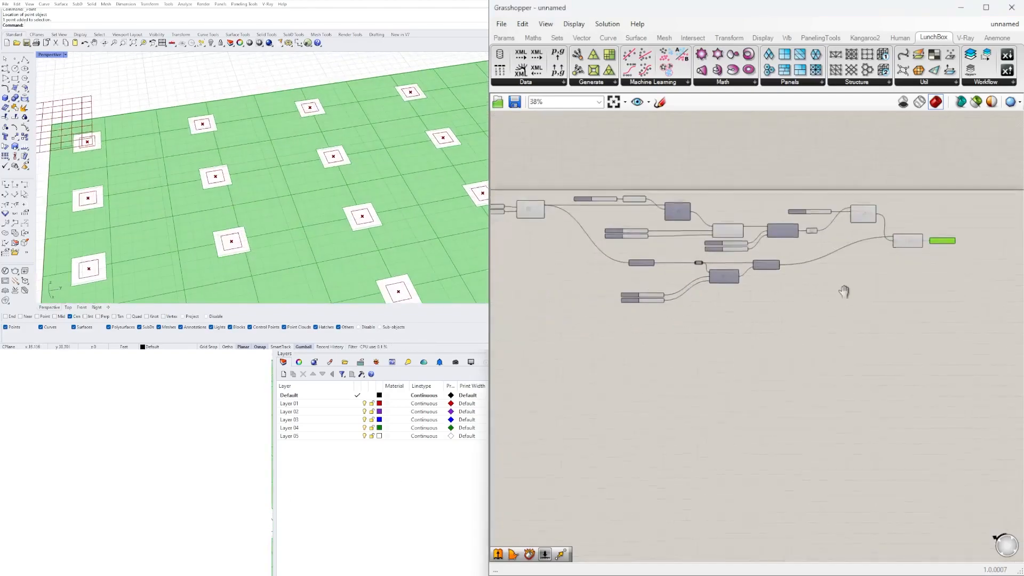
scroll(736, 304, up, 5)
scroll(626, 260, up, 3)
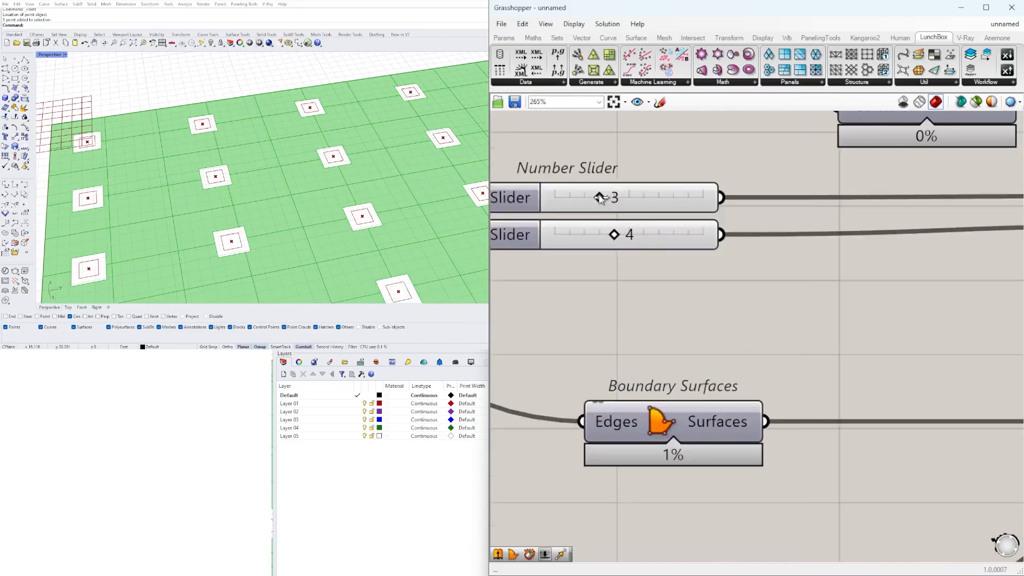
click(628, 194)
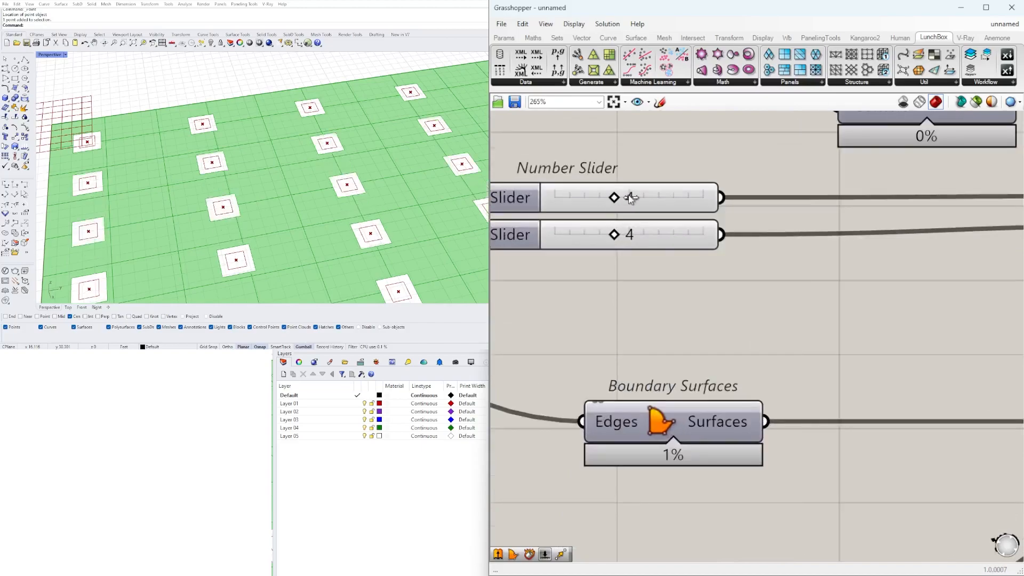
click(602, 200)
Move the new Boundary Surfaces component above and to the right of Region Difference to free space beside it.
scroll(218, 185, down, 8)
mouse_move(218, 185)
right_down()
mouse_move(278, 175)
mouse_move(232, 177)
right_up()
scroll(278, 175, up, 10)
scroll(712, 283, down, 6)
right_drag(992, 336, 761, 344)
click(762, 348)
drag(704, 258, 728, 212)
Add another Offset Curve component and connect Region Difference's Result to its Curve input.
scroll(640, 259, up, 1)
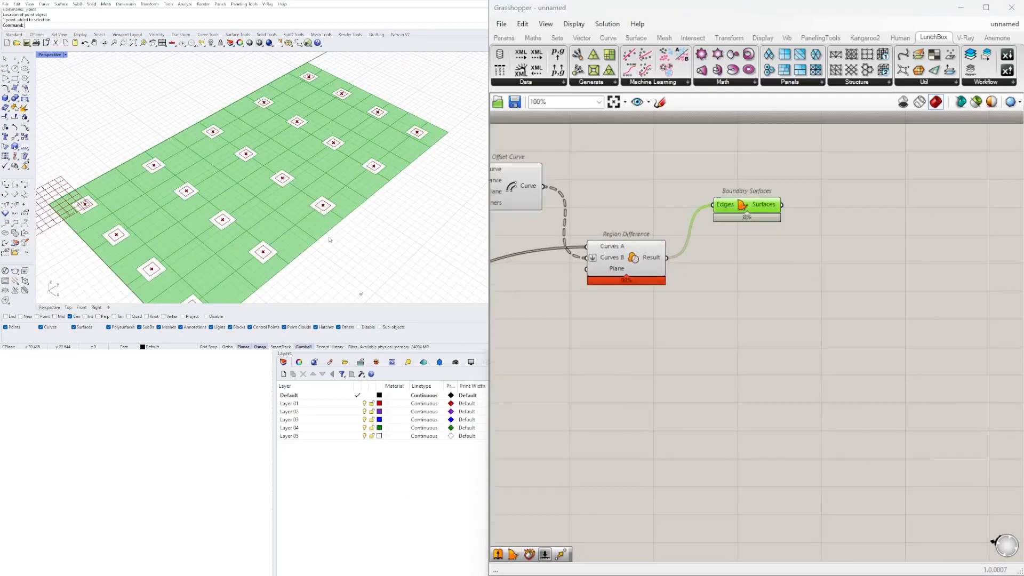
scroll(329, 239, down, 3)
scroll(226, 223, up, 6)
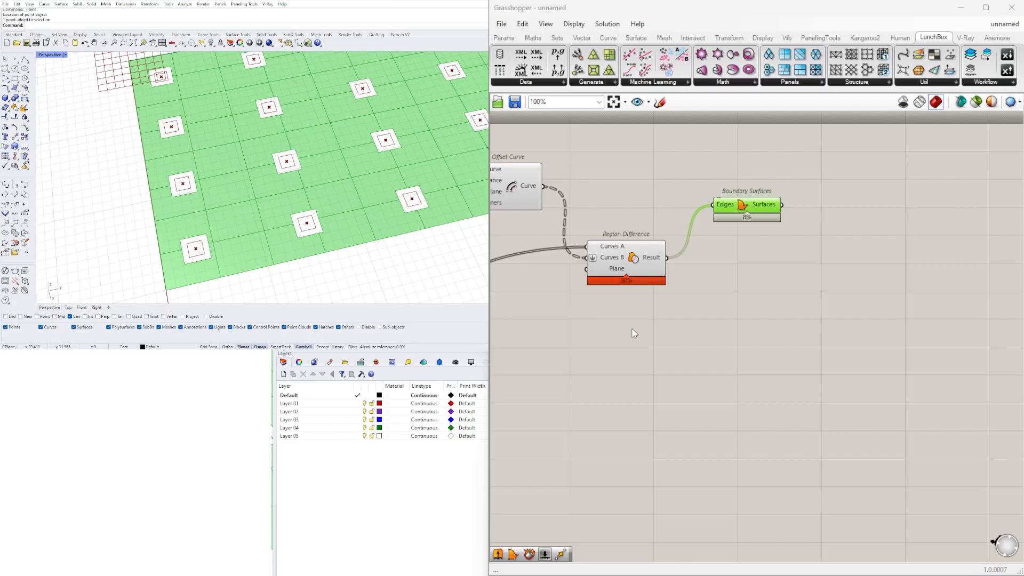
click(626, 267)
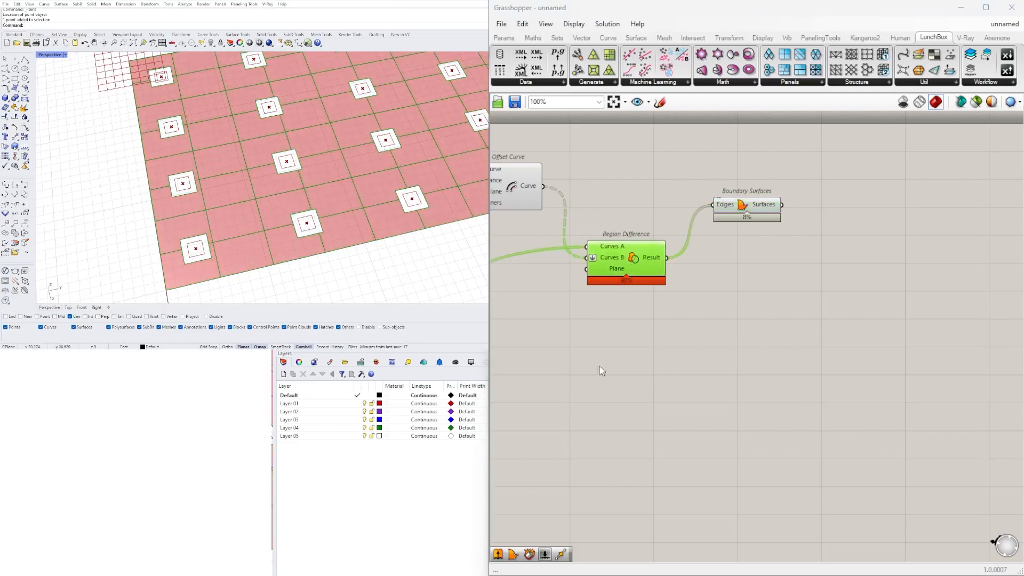
double_click(768, 314)
text(offset)
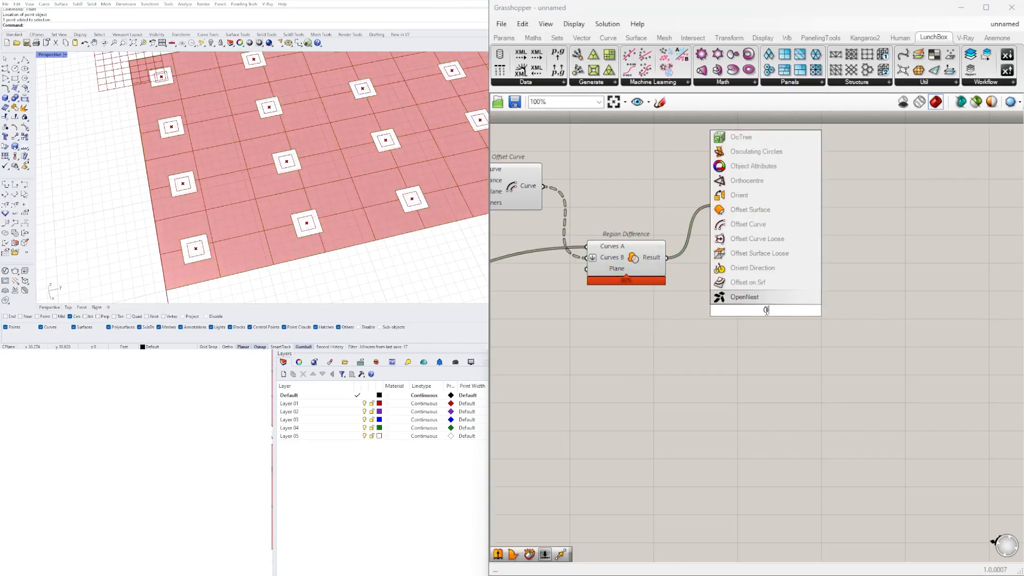
click(755, 299)
drag(668, 259, 731, 291)
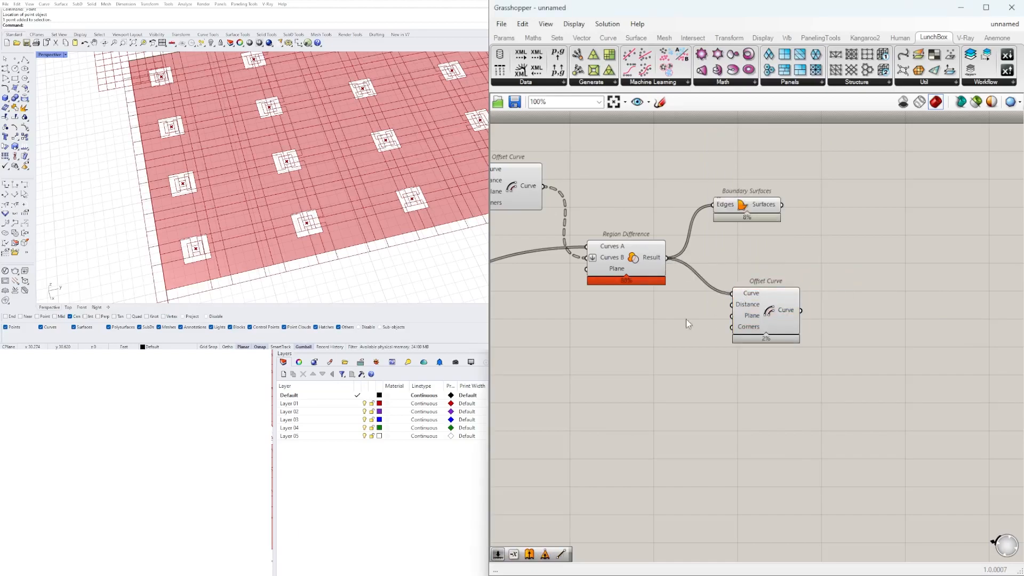
Add a Negative component below Region Difference, ahead of the new Offset Curve's Distance input.
click(646, 267)
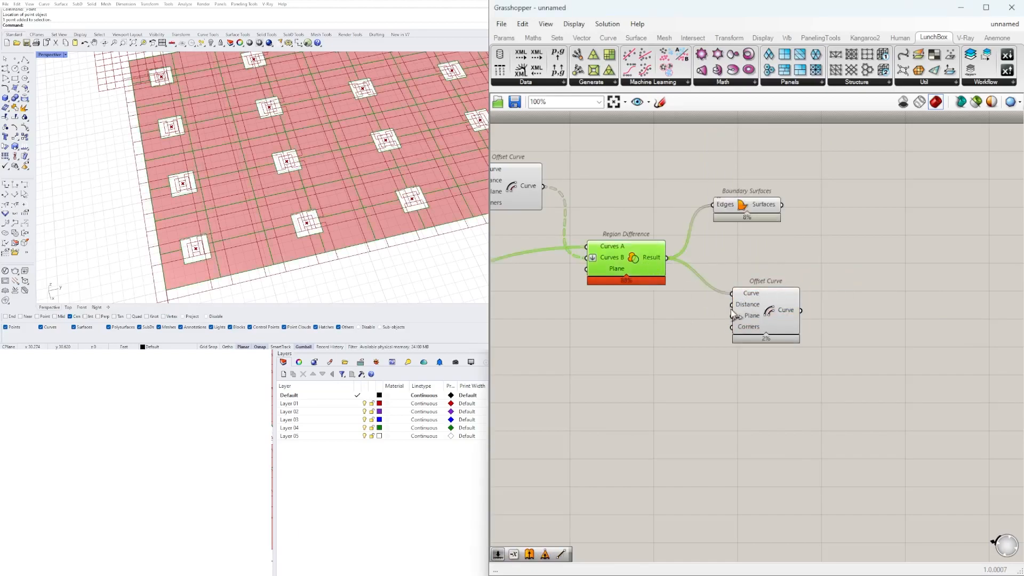
click(622, 334)
double_click(621, 334)
text(NEG)
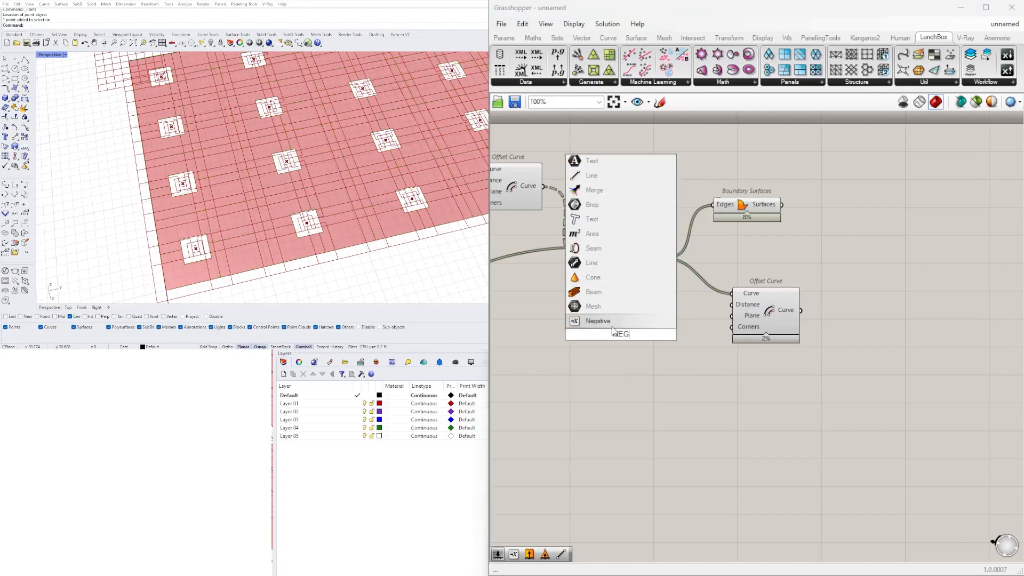
click(611, 321)
drag(601, 341, 620, 322)
right_drag(572, 331, 663, 329)
Add a number slider with the value 1.5 and feed it through Negative into the new Offset Curve's Distance.
double_click(633, 329)
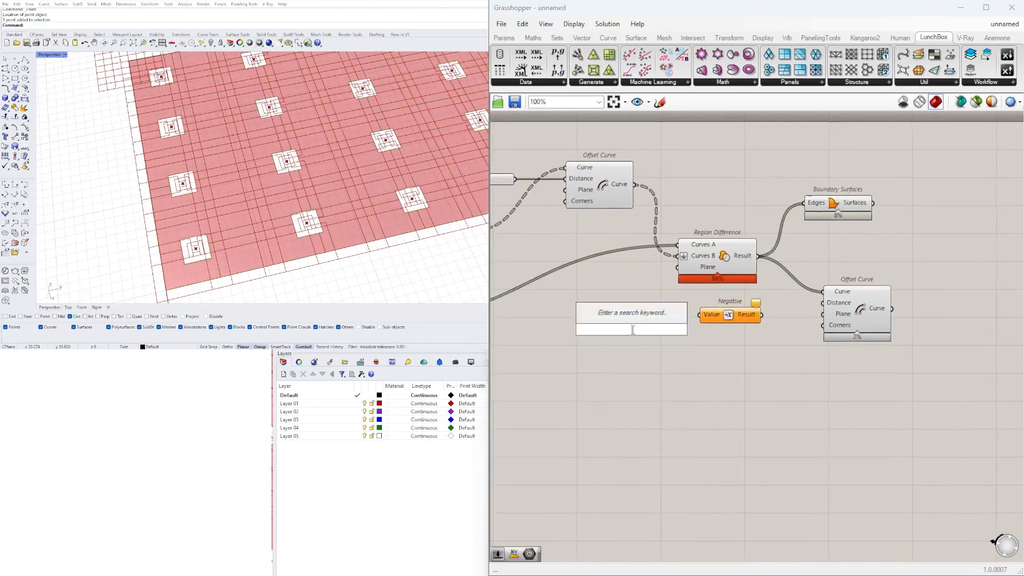
text(1.5)
key(Return)
scroll(696, 332, up, 3)
drag(687, 328, 671, 312)
drag(805, 303, 904, 284)
Set the panel offset distance slider to 0.5 and check the inset outlines around a hole.
scroll(605, 302, up, 8)
scroll(714, 299, up, 2)
drag(680, 301, 628, 305)
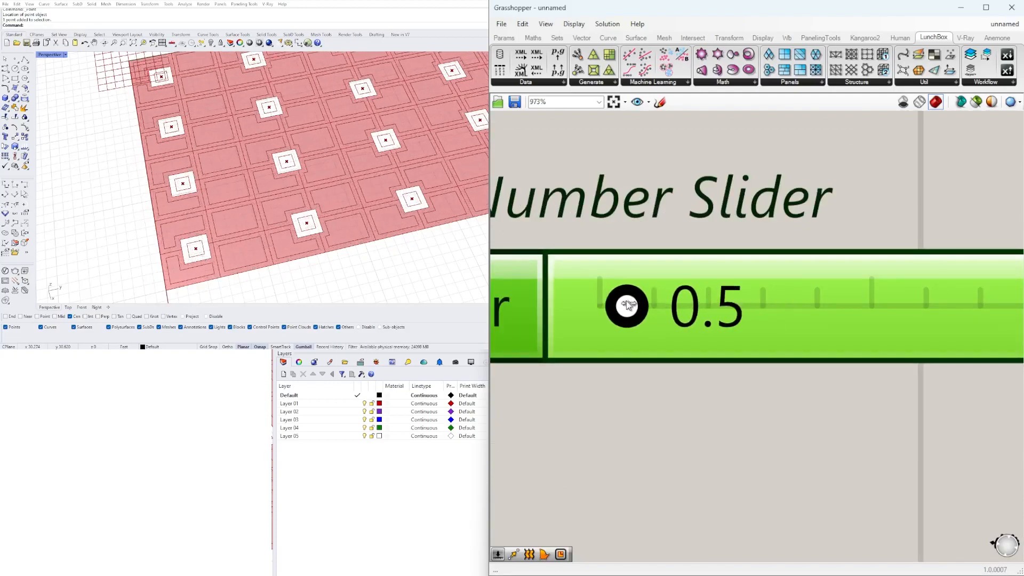
scroll(418, 231, down, 3)
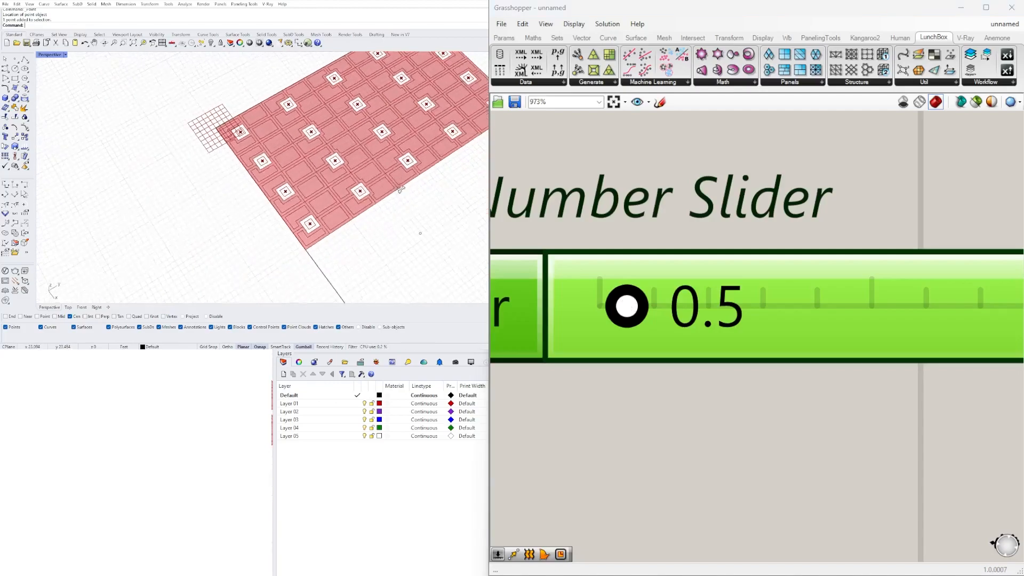
scroll(297, 130, up, 6)
scroll(297, 130, up, 2)
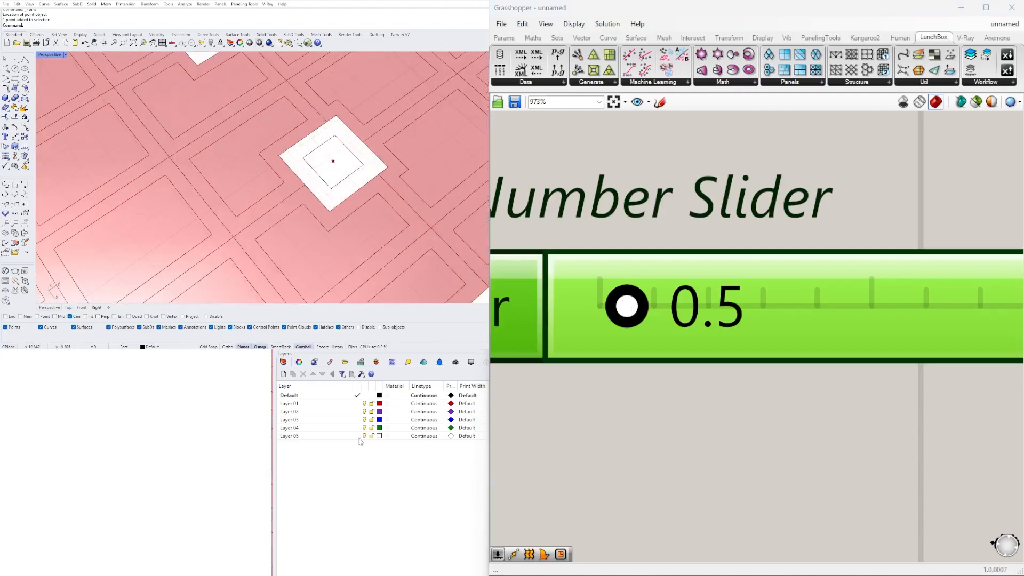
Set the panel offset distance slider to 0.3.
double_click(666, 289)
text(.3)
key(Return)
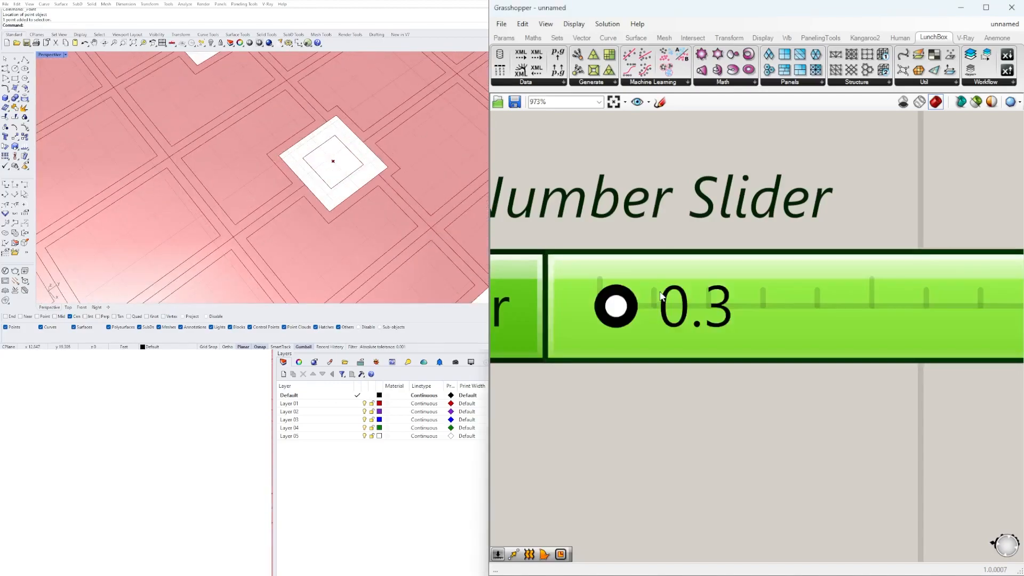
Examine the inset panel outlines around the square holes, highlighting them through the new Offset Curve.
scroll(302, 177, down, 6)
right_drag(315, 235, 303, 274)
scroll(256, 176, up, 5)
scroll(668, 252, down, 3)
scroll(695, 263, down, 7)
click(727, 331)
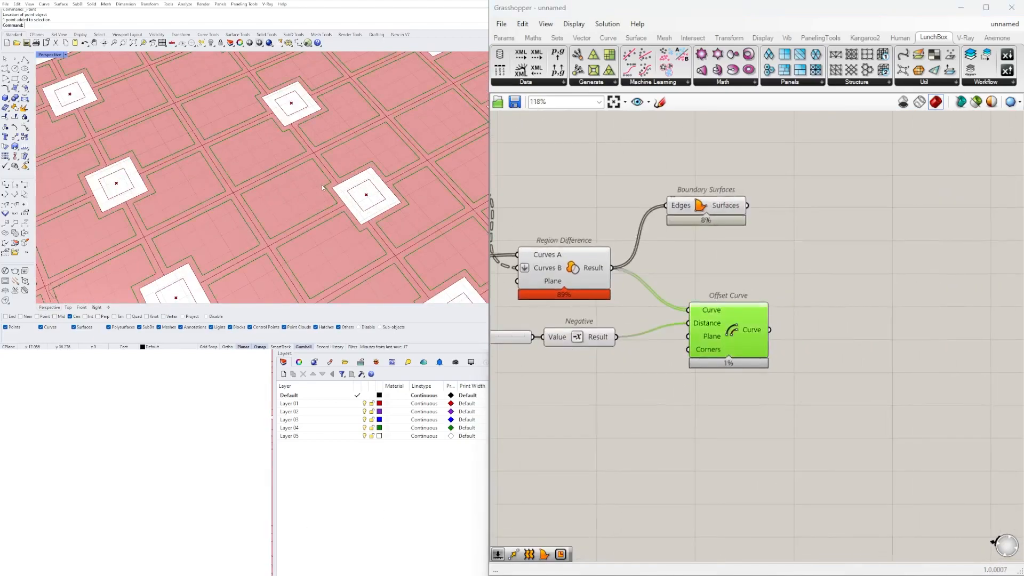
Duplicate the 0.3 slider, Negative and Offset Curve, and feed the first inset's Curve output into the copied Offset Curve.
scroll(640, 337, down, 1)
right_drag(641, 338, 693, 311)
click(693, 312)
click(754, 307)
scroll(766, 325, down, 2)
drag(822, 386, 560, 291)
alt+drag(769, 312, 837, 355)
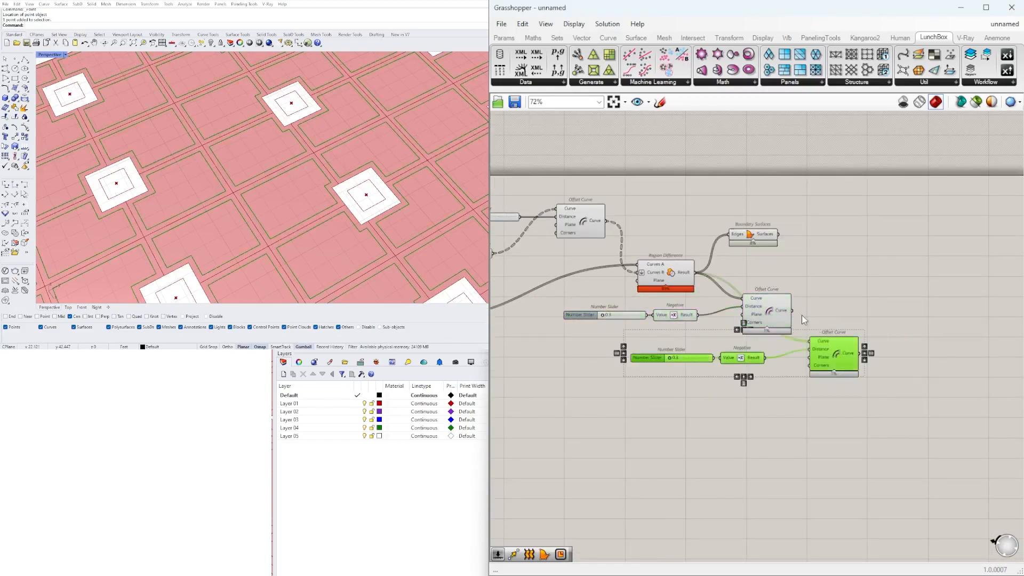
drag(792, 312, 812, 341)
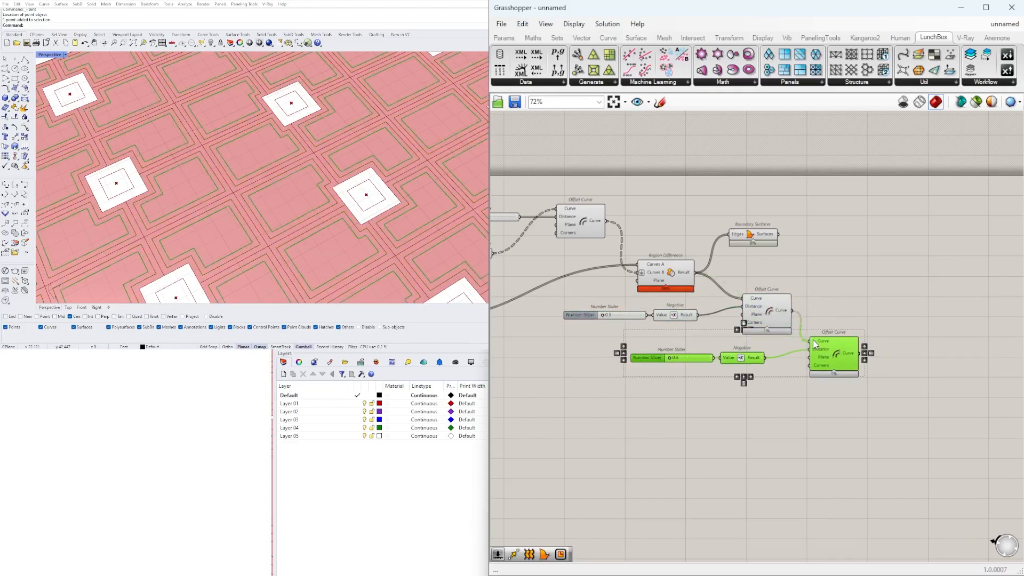
Examine the nested panel outlines by highlighting both Offset Curves, the Region Difference and the Boundary Surfaces.
click(828, 325)
click(834, 354)
click(347, 556)
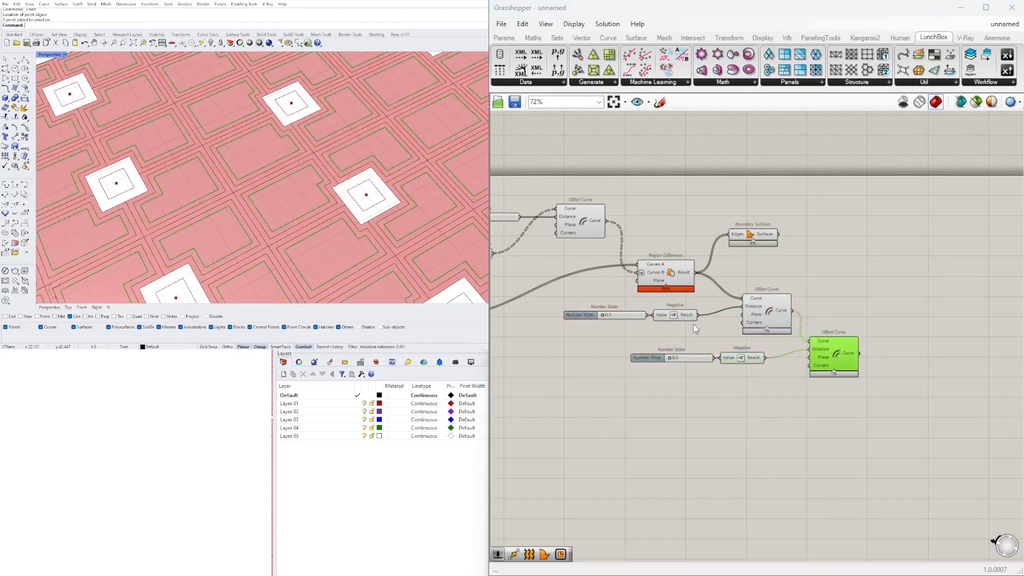
click(773, 313)
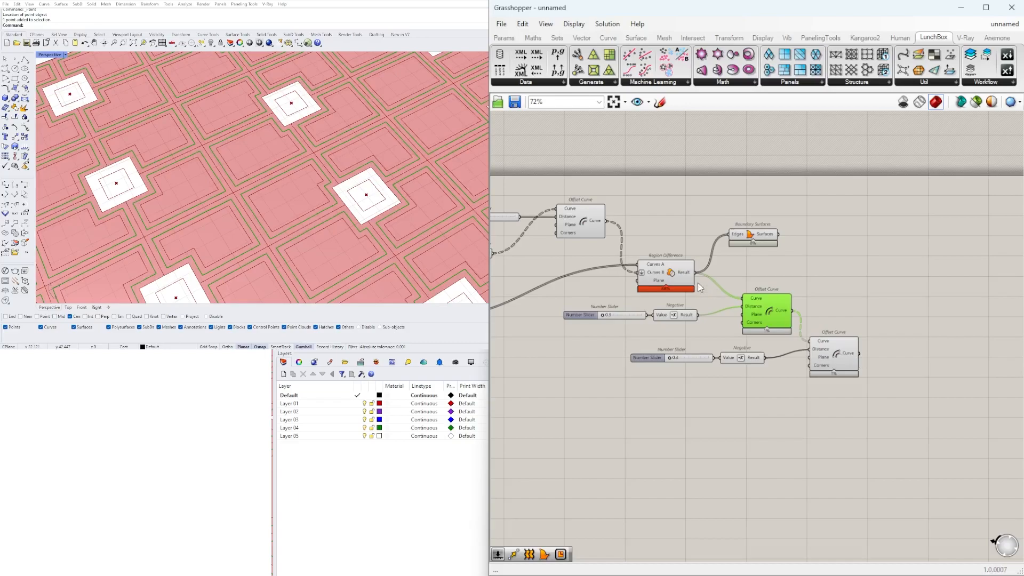
click(681, 273)
click(739, 216)
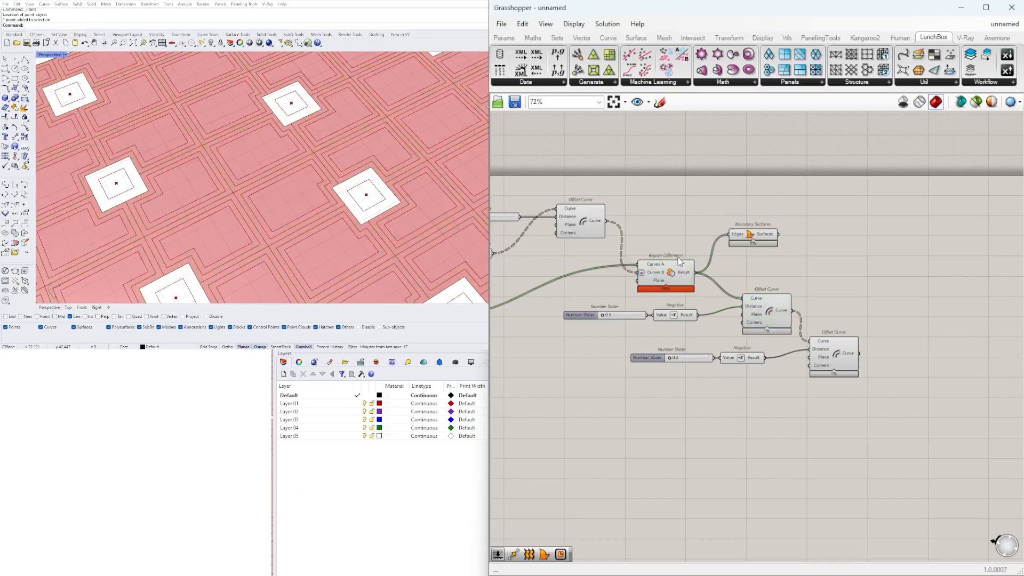
drag(751, 234, 750, 219)
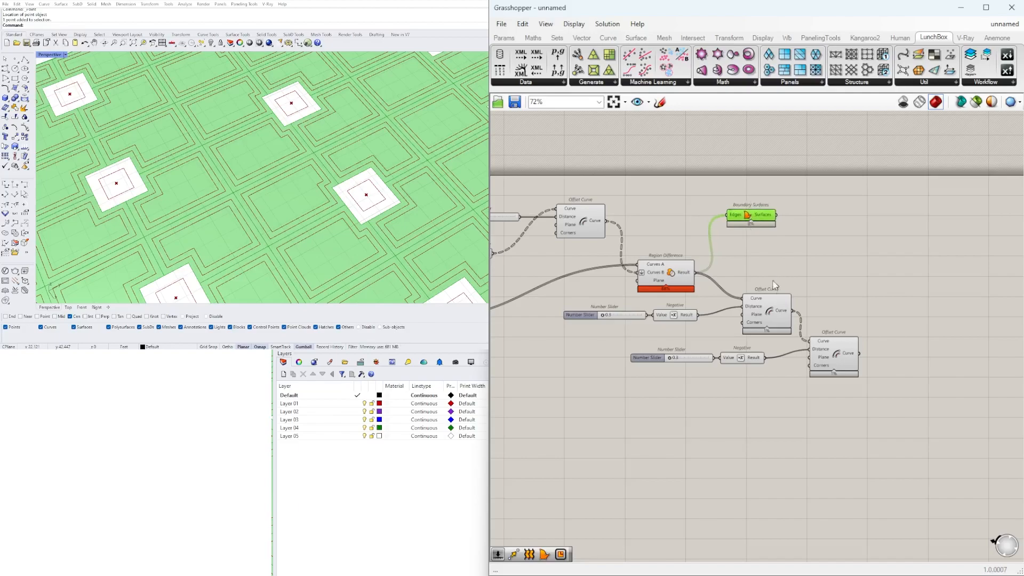
click(848, 269)
click(836, 364)
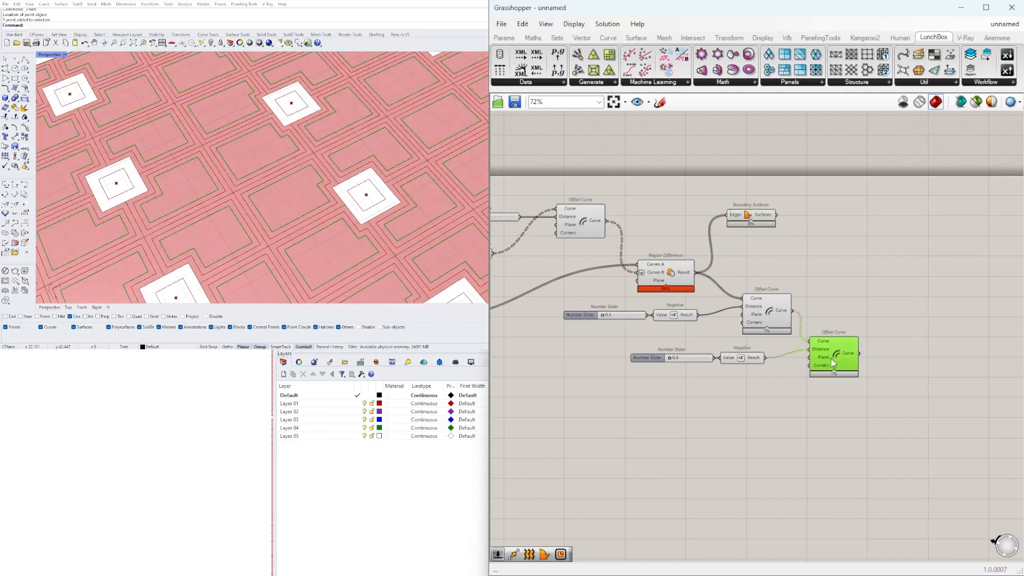
click(774, 320)
Add a second Region Difference with the first one's Result as Curves A and the first inset curves, flattened, as Curves B.
double_click(793, 267)
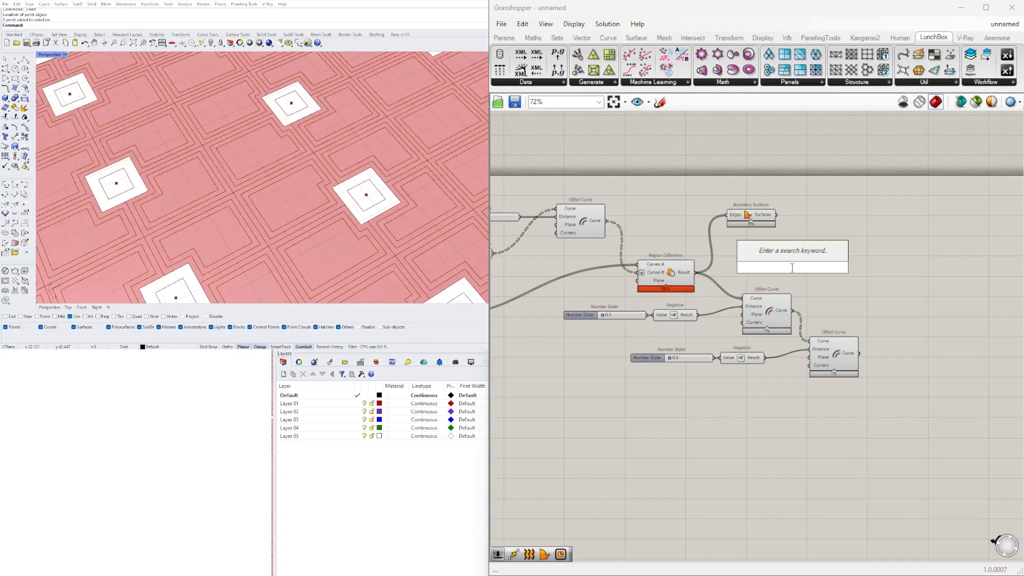
text(region)
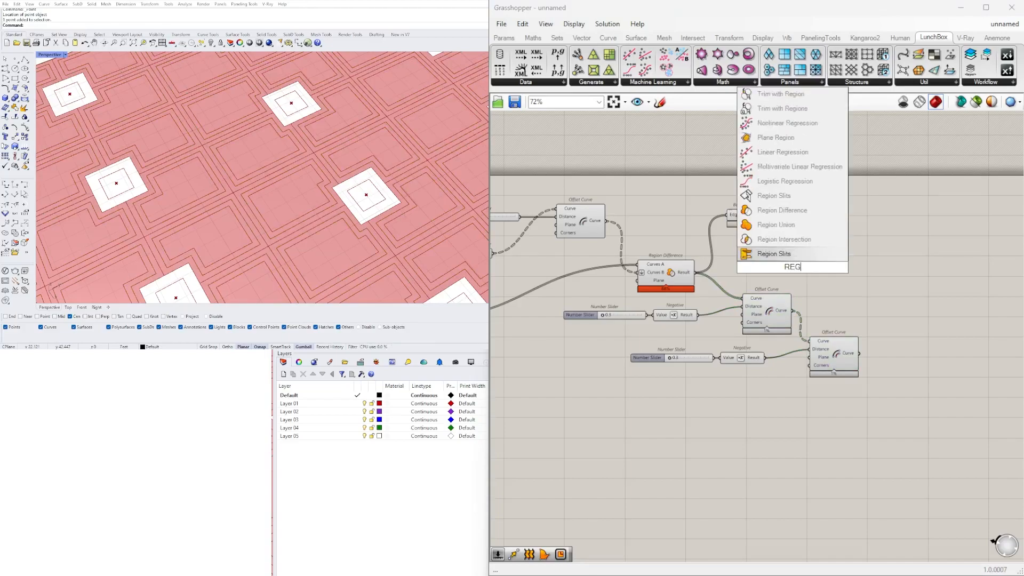
click(790, 221)
drag(672, 287, 812, 232)
drag(700, 272, 867, 274)
drag(798, 317, 848, 273)
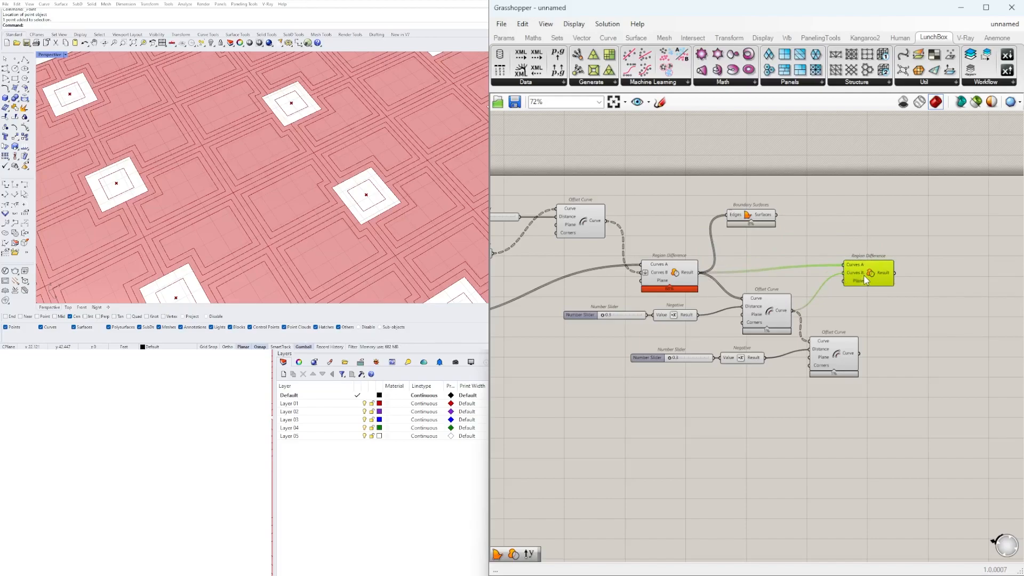
right_click(852, 278)
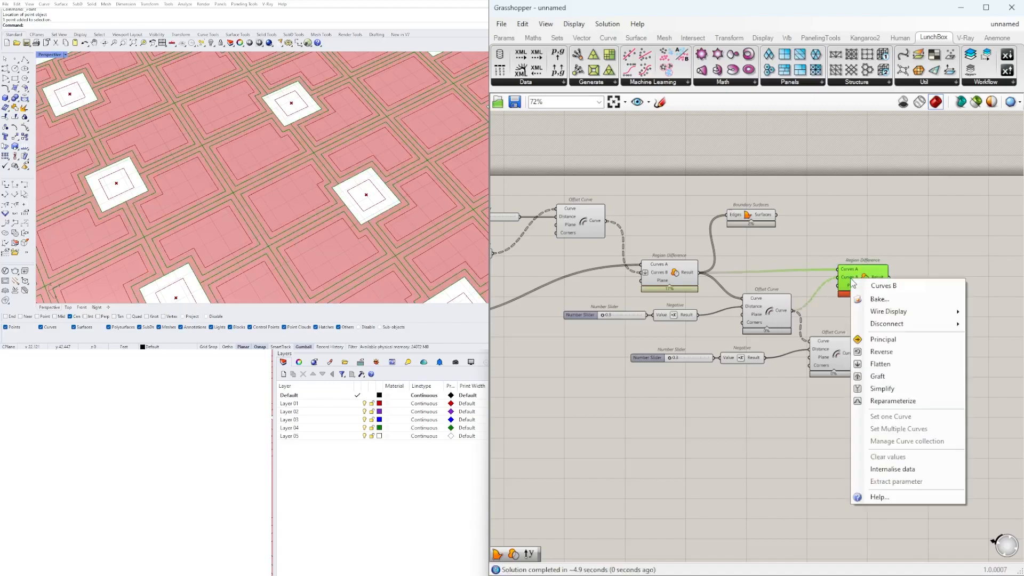
click(881, 363)
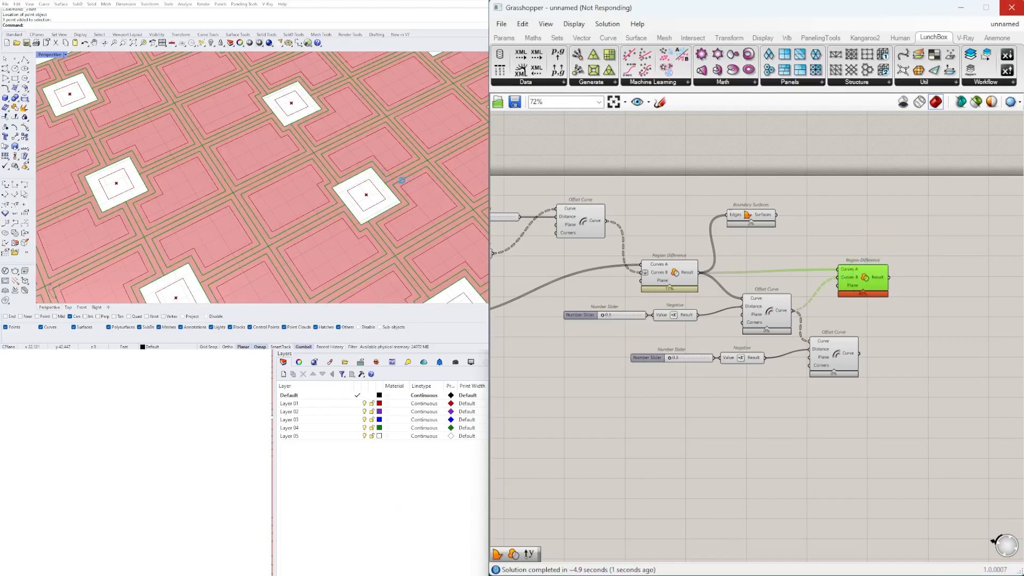
drag(859, 289, 849, 288)
Fill the new Region Difference's Result with a Boundary Surfaces component and delete the old Boundary Surfaces.
double_click(906, 276)
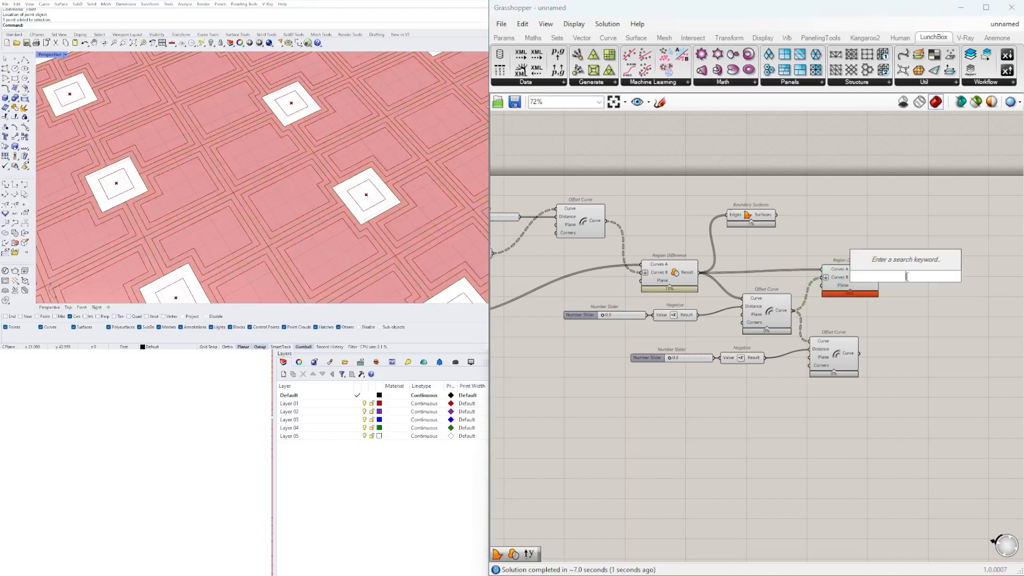
text(boundary)
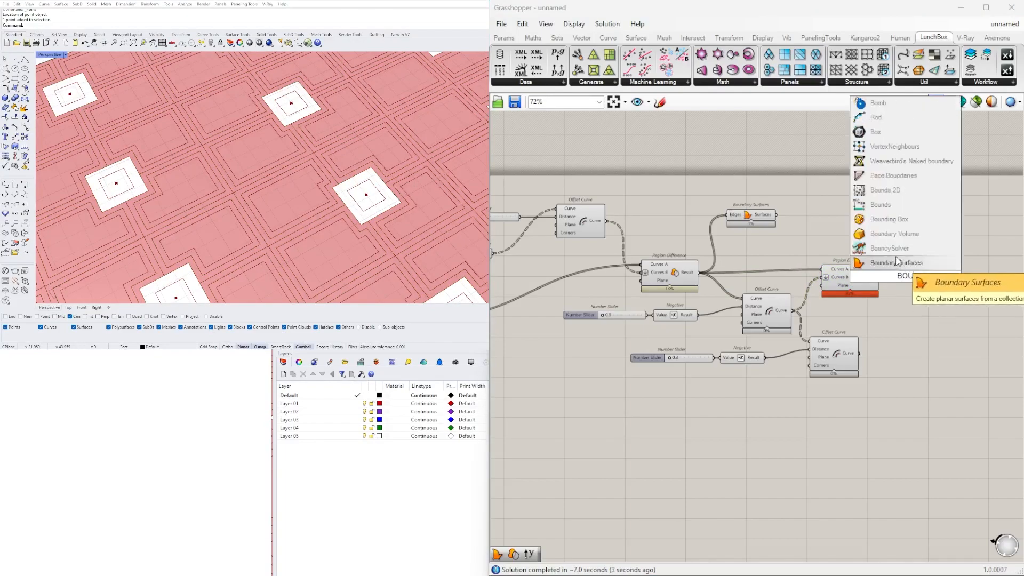
key(Return)
drag(888, 276, 897, 278)
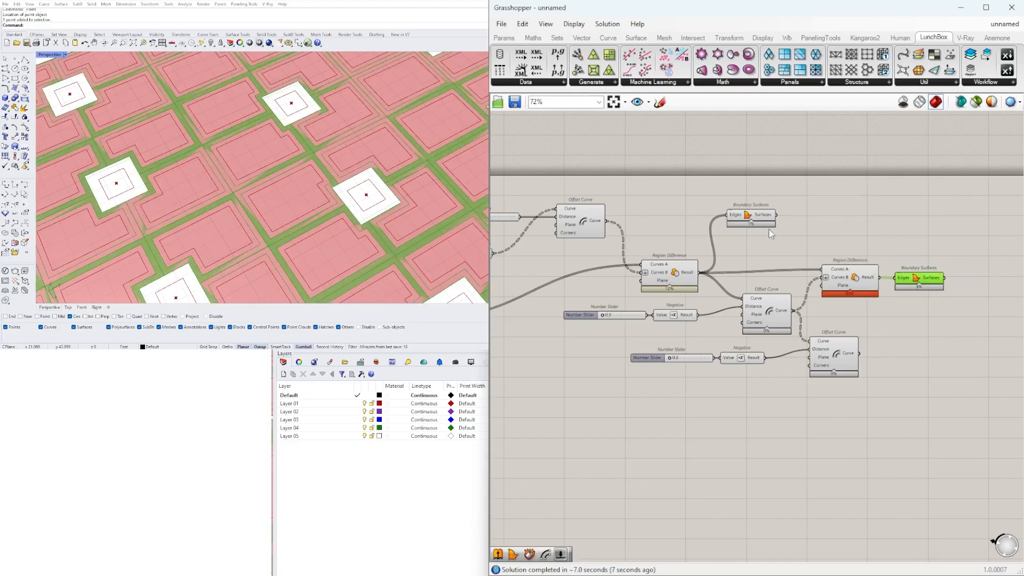
click(749, 220)
key(Delete)
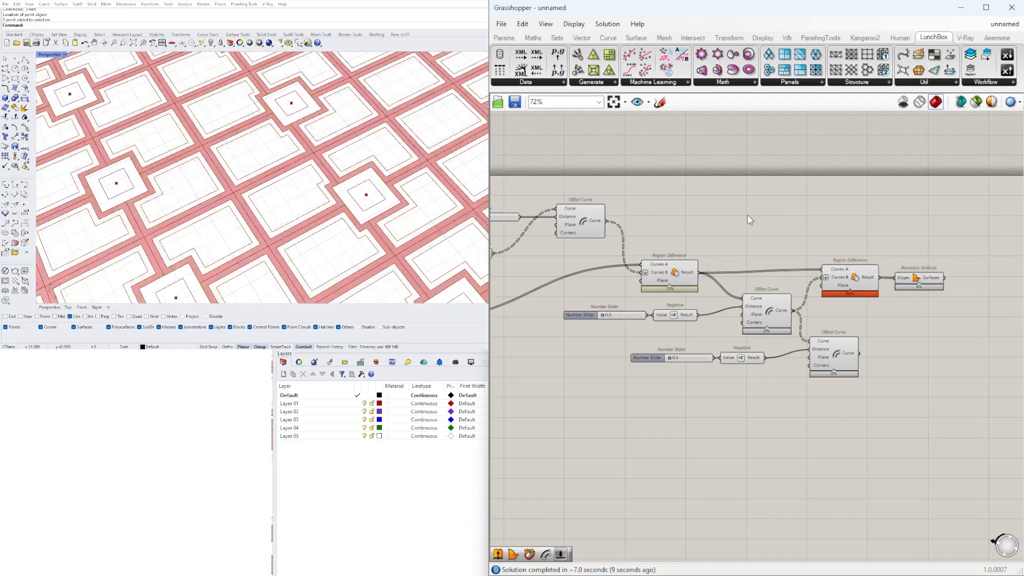
Examine the framed grid surface in the perspective view from above and below.
scroll(258, 175, down, 7)
scroll(240, 171, up, 2)
scroll(240, 170, down, 2)
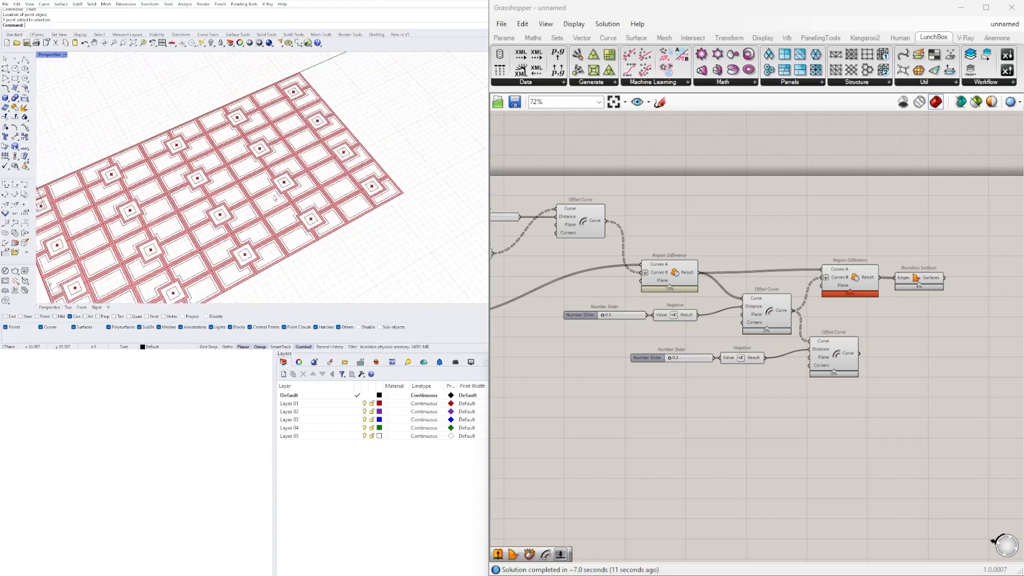
right_drag(253, 176, 251, 113)
scroll(252, 112, up, 10)
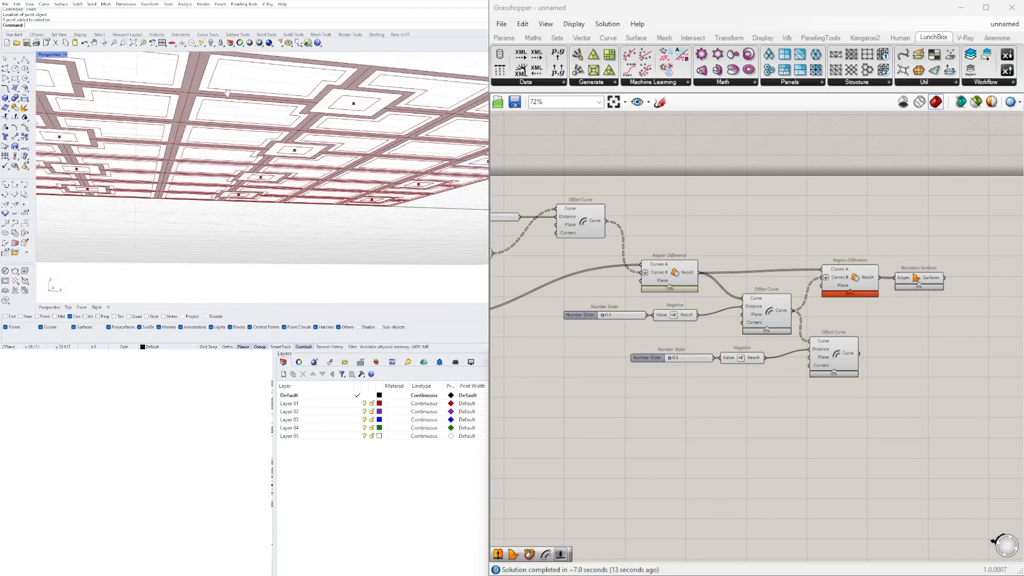
scroll(187, 81, up, 3)
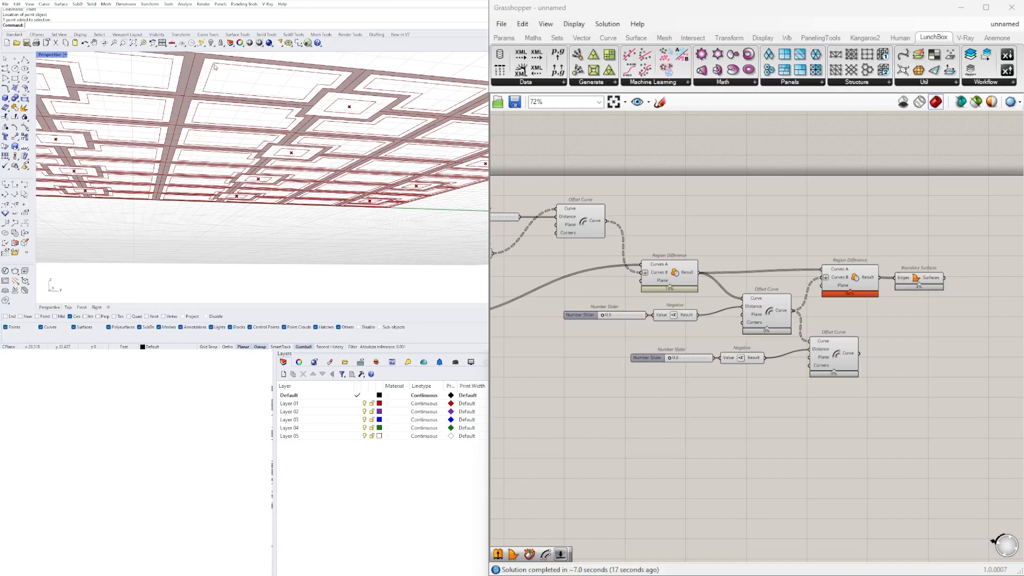
right_drag(251, 102, 250, 174)
scroll(249, 173, down, 1)
scroll(732, 260, down, 2)
Add a Move component and feed the second Offset Curve's curves into its Geometry.
right_drag(798, 336, 782, 279)
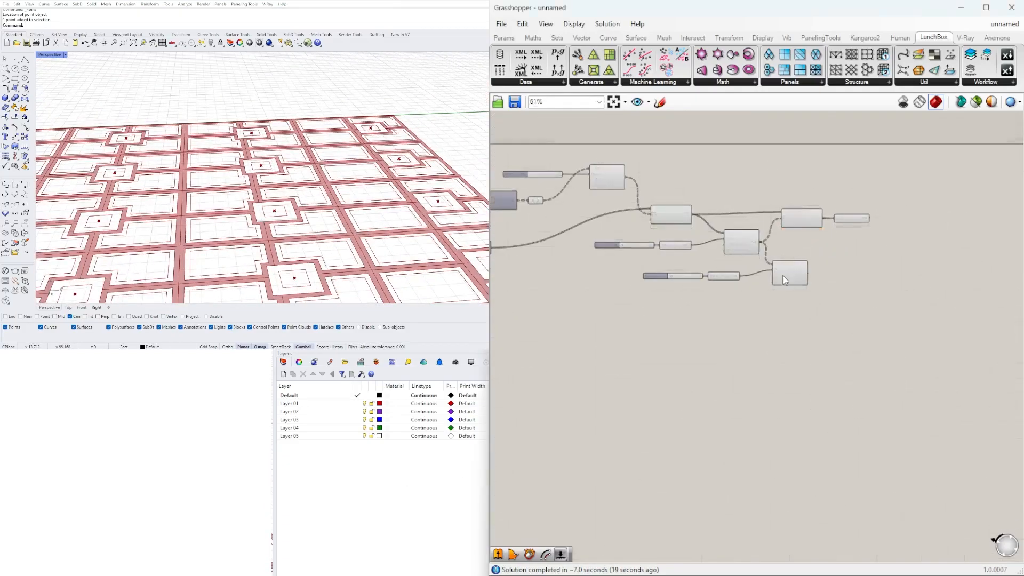
scroll(785, 276, up, 1)
click(789, 277)
scroll(850, 256, up, 2)
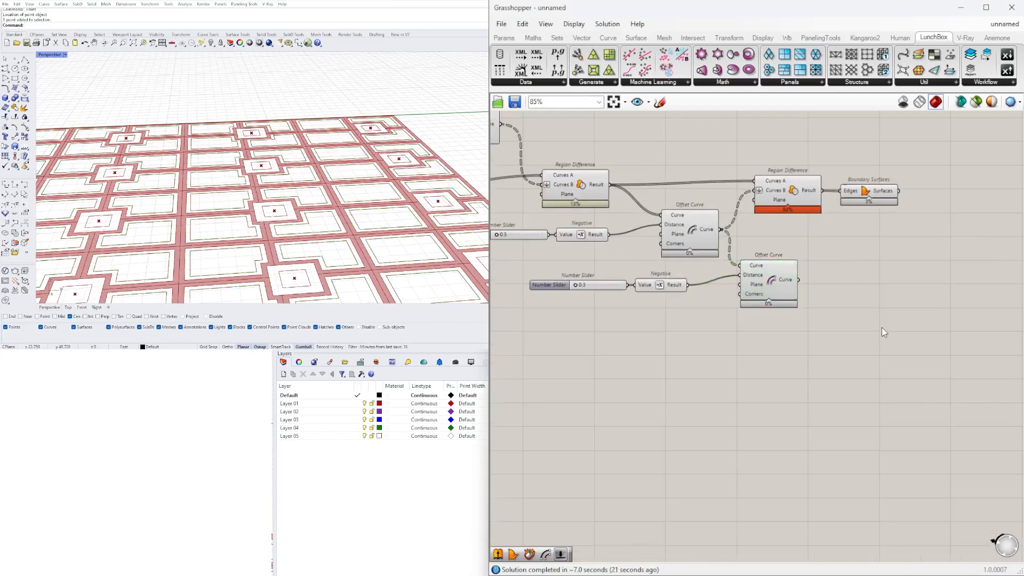
double_click(881, 328)
text(MOVE)
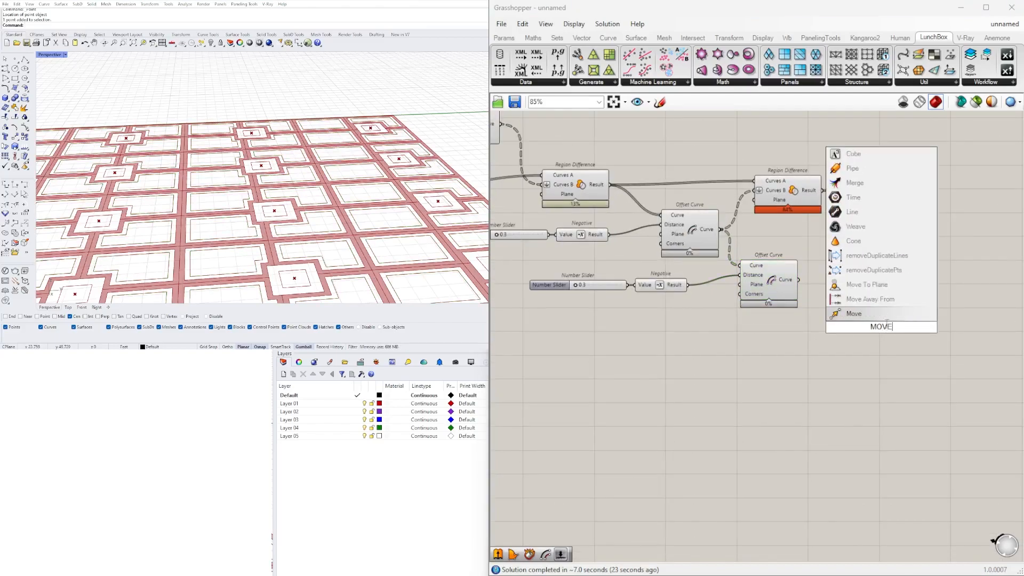
click(886, 313)
drag(798, 280, 868, 304)
Add a Unit Z vector and drive its Factor with a new number slider of 1.50.
click(764, 327)
double_click(762, 322)
text(Z)
click(755, 310)
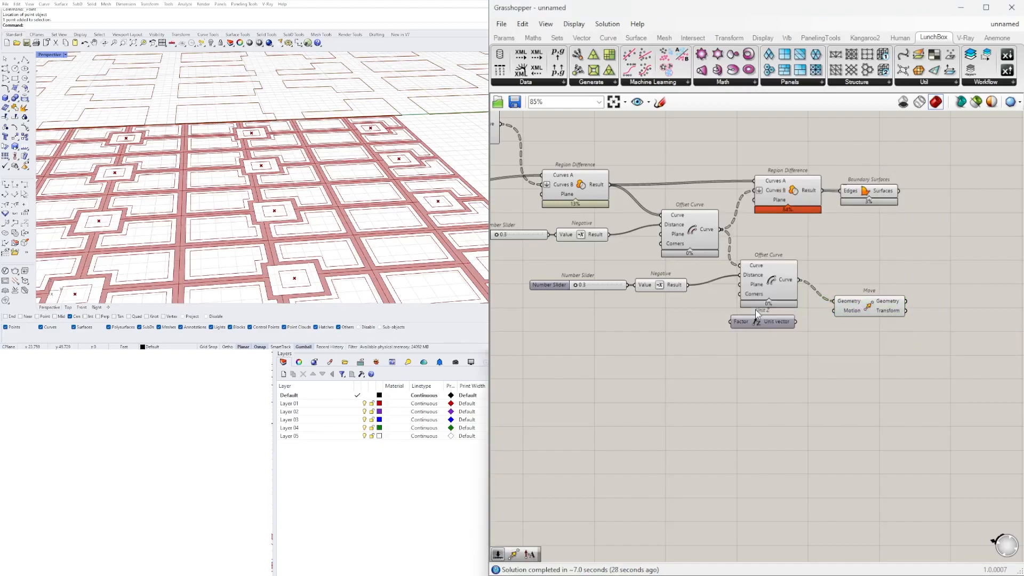
double_click(629, 345)
text(1.5)
key(Return)
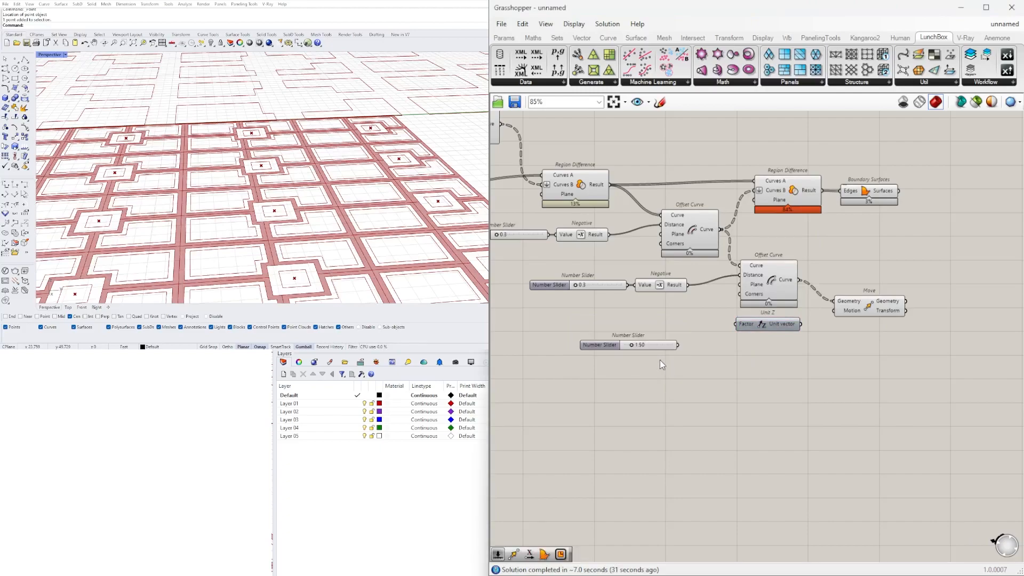
scroll(658, 363, up, 1)
drag(666, 347, 769, 317)
Connect the Unit Z vector to the Move component's Motion and check the raised curves.
scroll(736, 326, up, 2)
scroll(790, 325, down, 2)
scroll(925, 341, up, 2)
right_drag(924, 341, 799, 345)
drag(782, 338, 870, 303)
right_drag(245, 224, 251, 176)
Set the Unit Z factor slider to 0.50 and check the height of the moved outlines.
right_drag(491, 350, 691, 357)
scroll(692, 356, up, 2)
double_click(692, 353)
text(.5)
key(Return)
right_drag(260, 155, 264, 204)
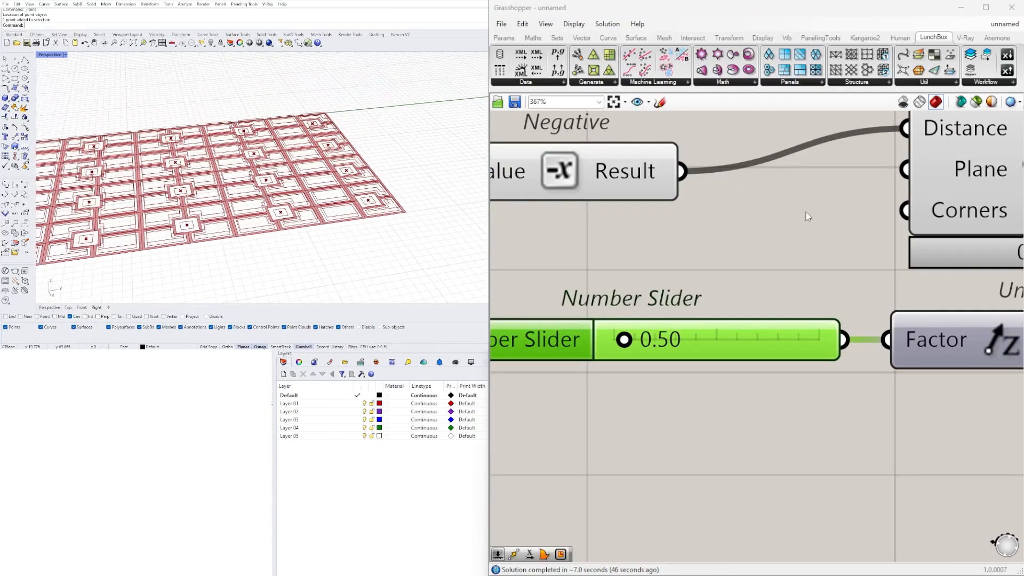
Turn off the preview of the second Offset Curve and check the remaining outlines around a hole.
scroll(814, 208, down, 5)
click(676, 288)
right_click(676, 288)
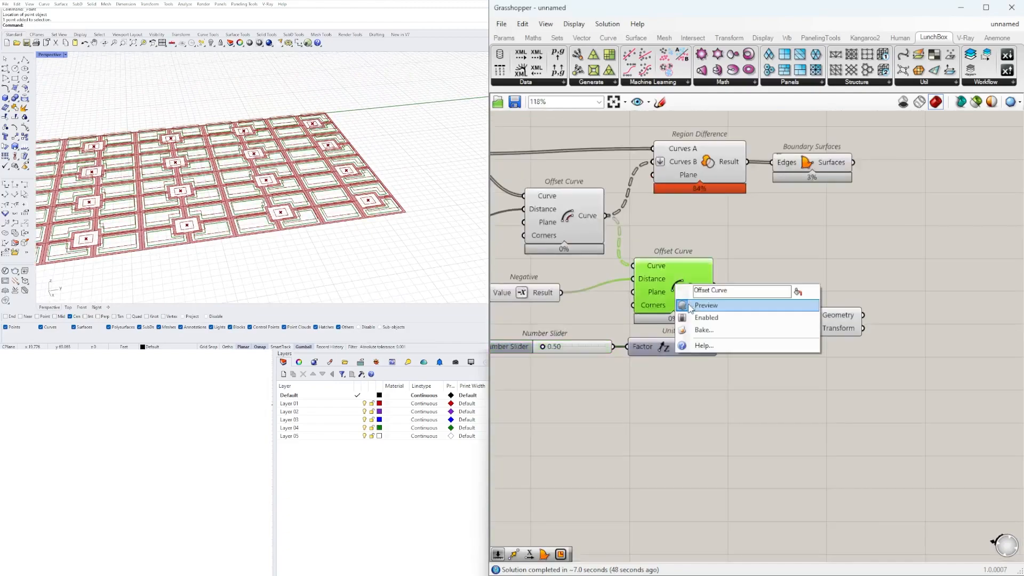
scroll(305, 211, up, 5)
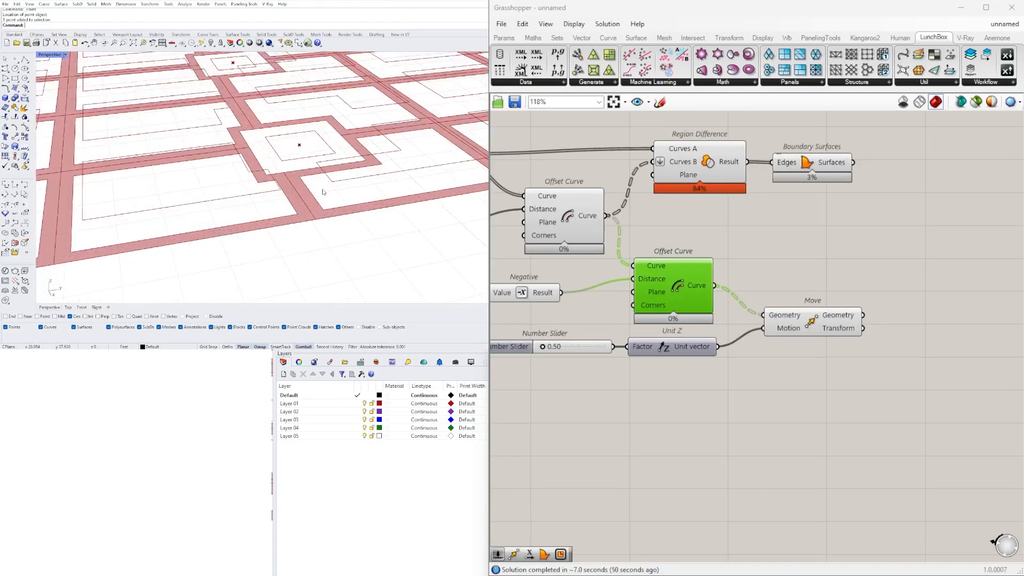
Add a Loft component and feed both the first Offset Curve's curves and the moved geometry into its Curves input.
right_drag(821, 213, 839, 296)
double_click(839, 296)
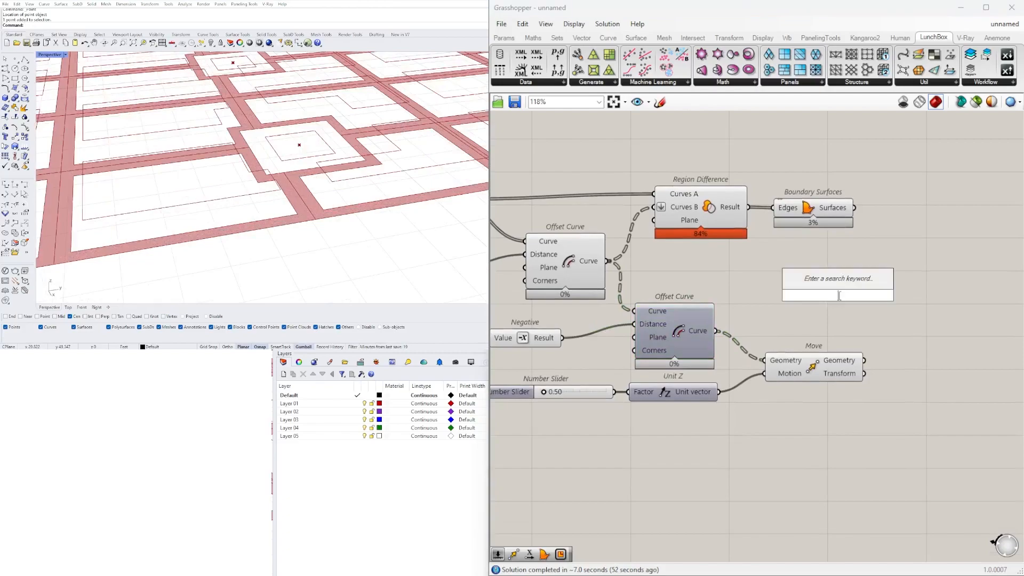
text(loft)
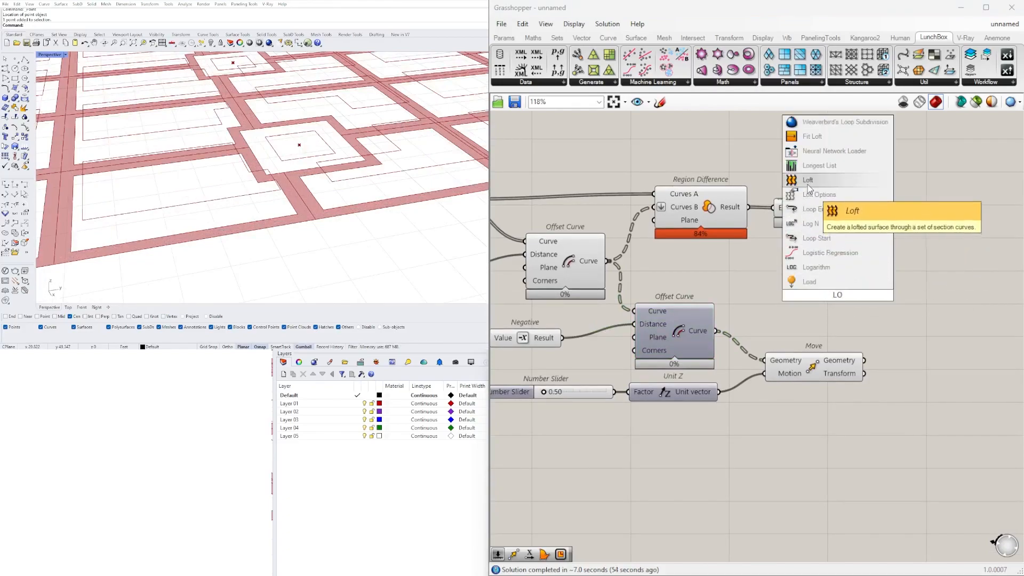
key(Return)
drag(830, 287, 967, 290)
click(581, 256)
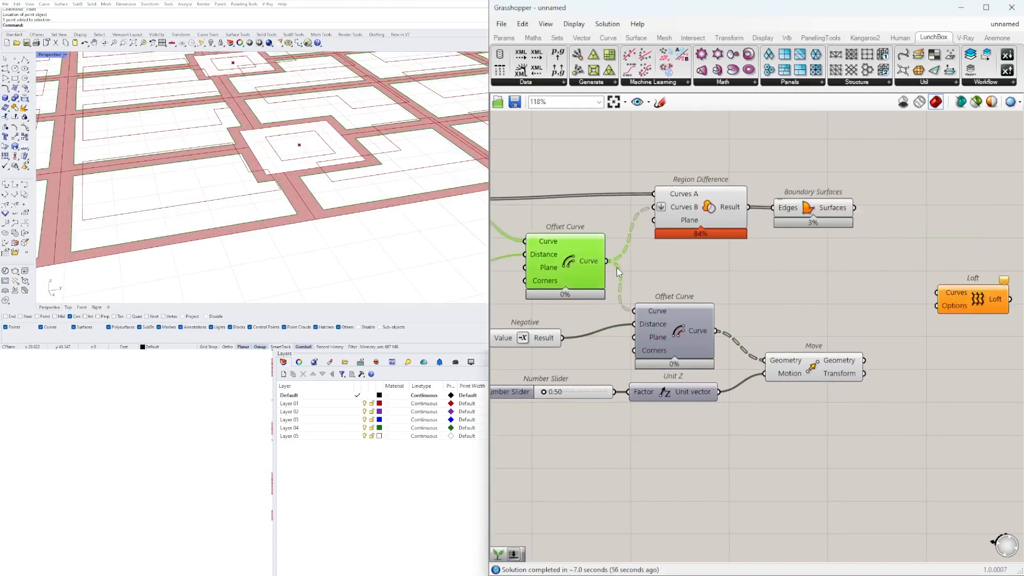
drag(607, 261, 938, 293)
drag(868, 366, 961, 305)
right_drag(959, 305, 831, 328)
drag(854, 312, 936, 304)
Try flattening the Loft's Curves input, and remove the flatten again.
scroll(799, 373, down, 2)
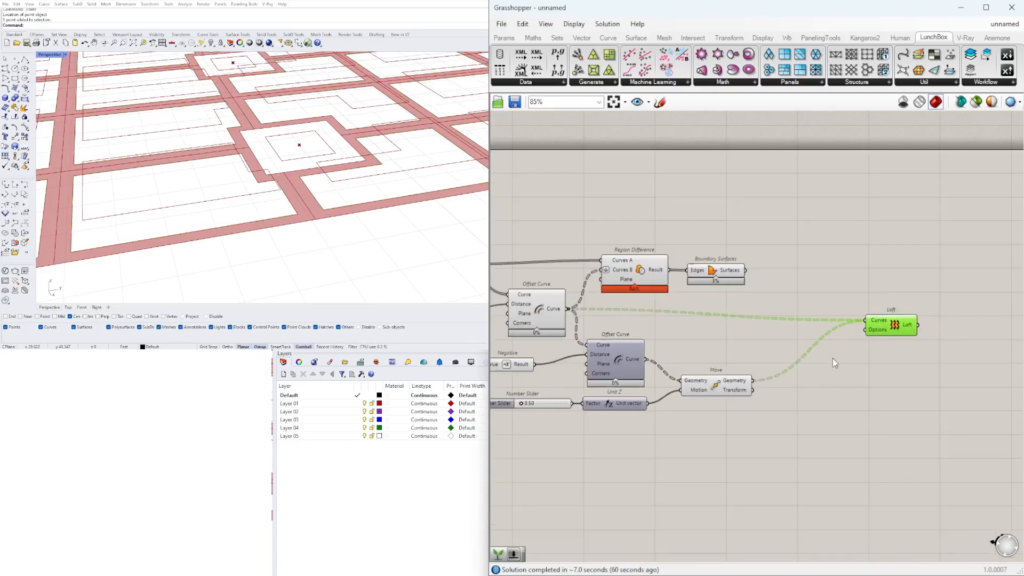
right_click(881, 320)
click(909, 405)
right_click(862, 320)
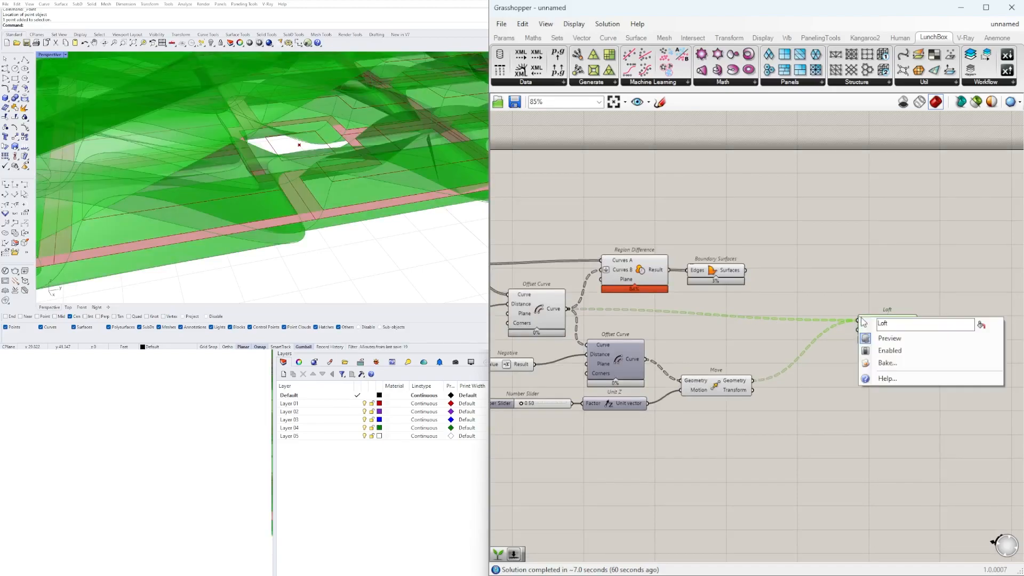
click(865, 329)
right_click(864, 324)
click(906, 407)
Add a Graft Tree component after Move and route the moved geometry through it into the Loft's Curves input.
drag(884, 333, 909, 319)
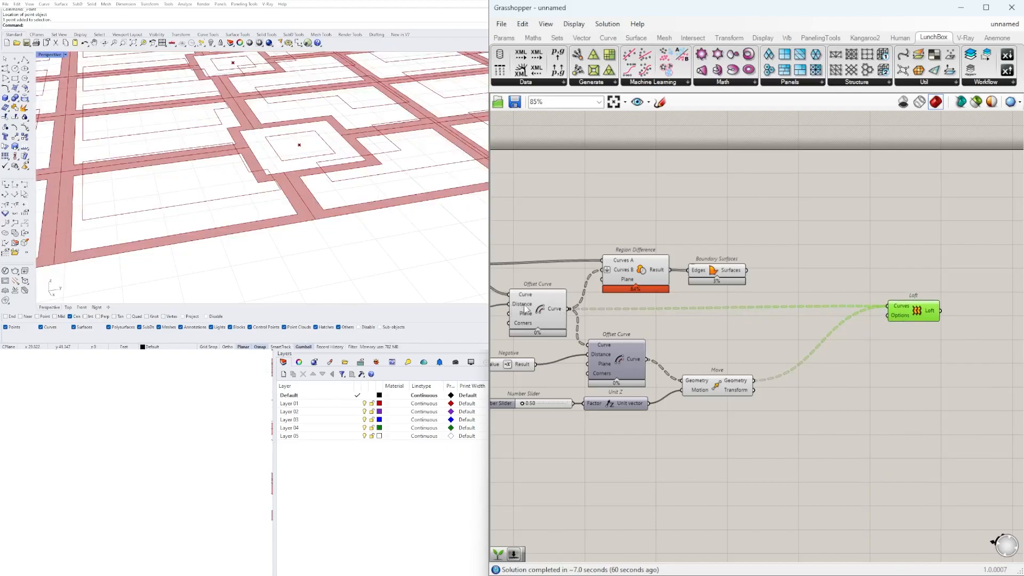
click(561, 314)
click(718, 384)
click(815, 392)
double_click(813, 412)
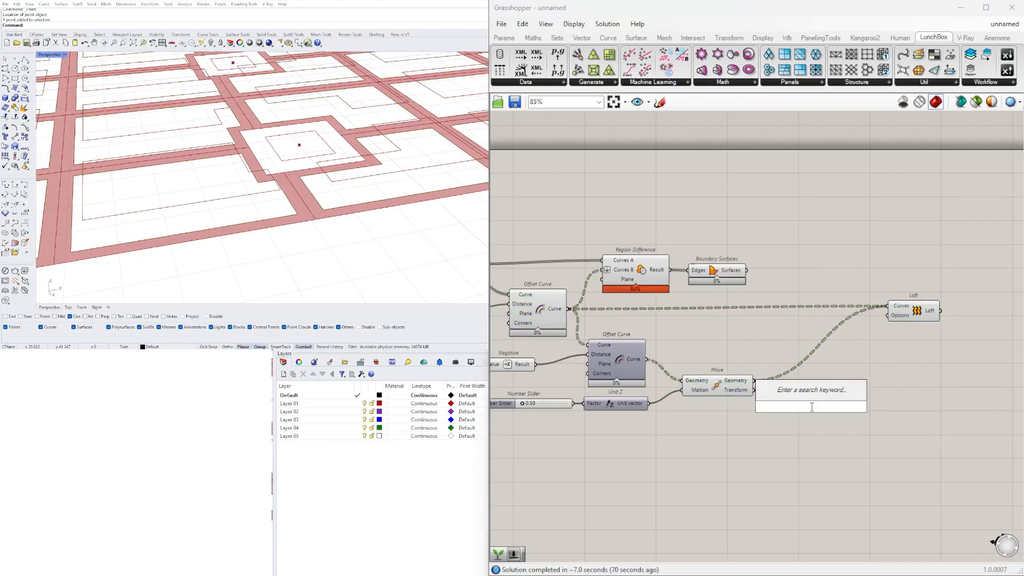
text(gra)
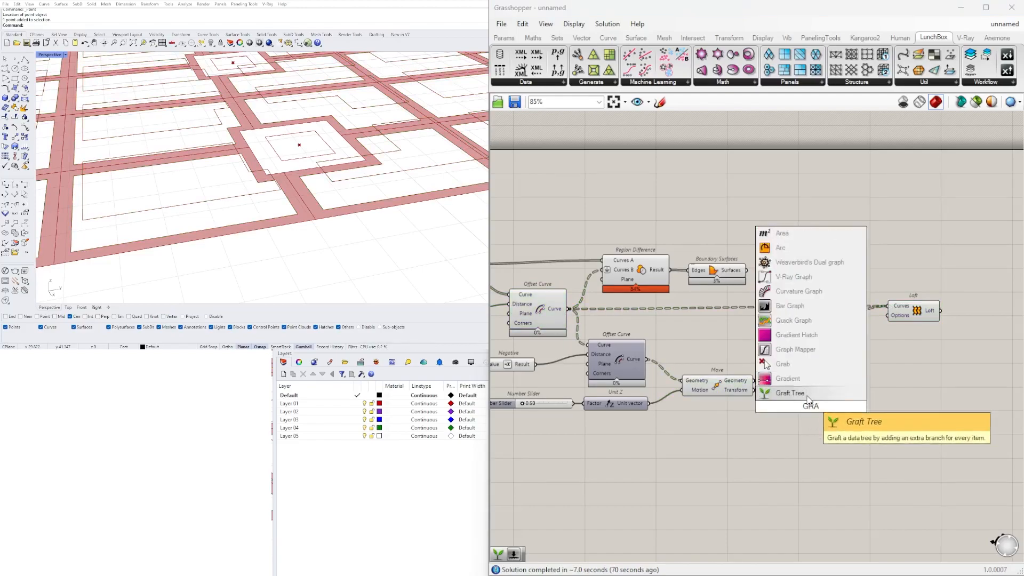
click(802, 394)
drag(762, 381, 883, 331)
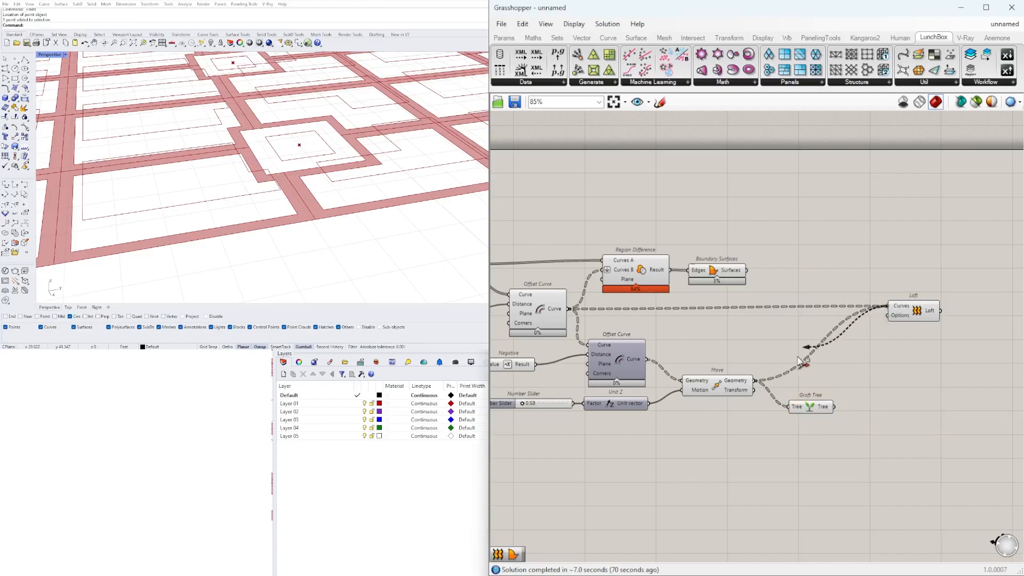
ctrl+drag(854, 325, 755, 380)
drag(841, 356, 887, 306)
drag(811, 405, 797, 380)
Compare the grafted moved outlines with the first Offset Curve's outlines in the viewport.
mouse_move(685, 399)
right_down()
mouse_move(897, 373)
mouse_move(680, 407)
right_up()
right_drag(823, 400, 836, 344)
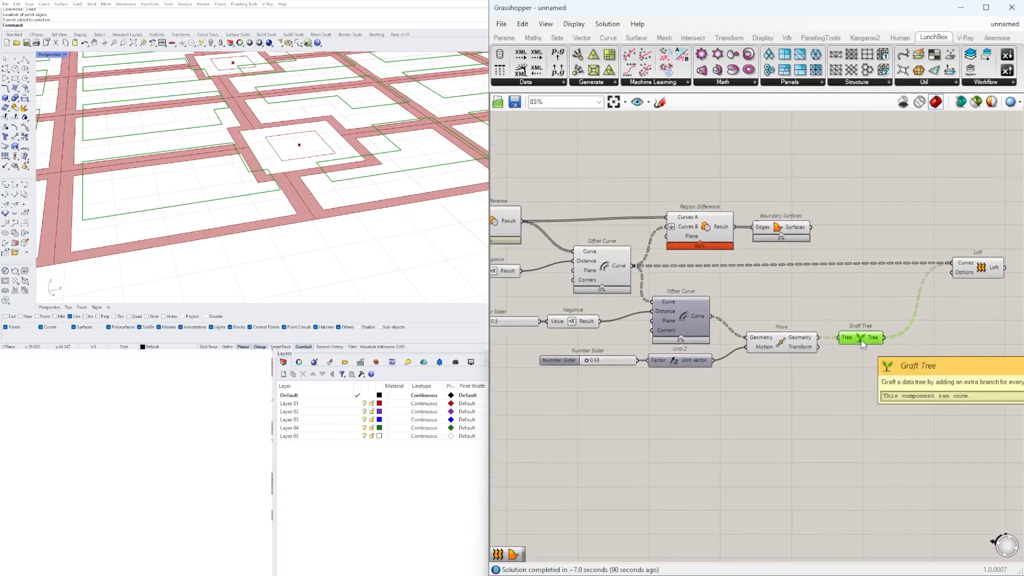
click(606, 263)
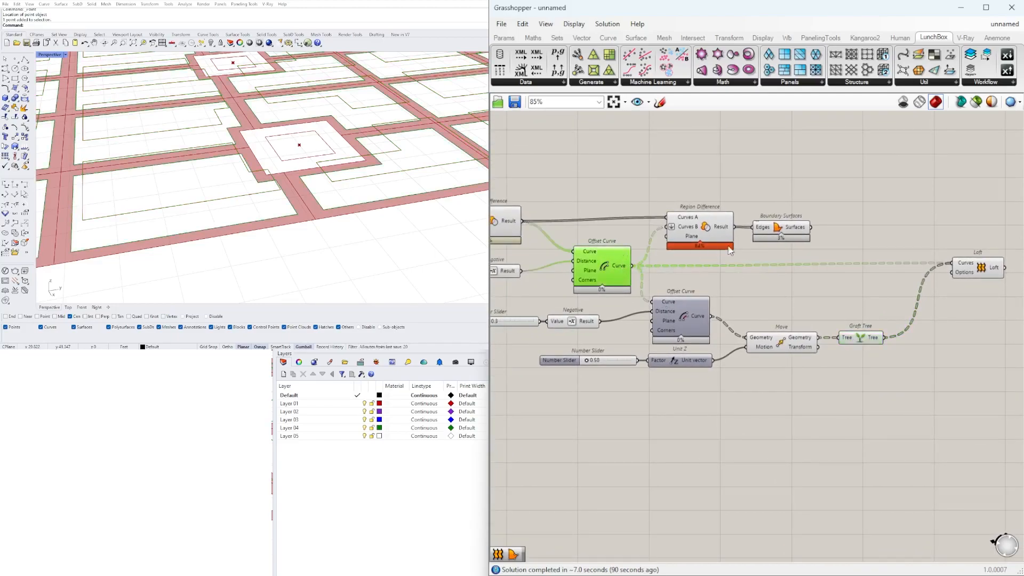
click(857, 342)
click(605, 264)
Replace the Graft Tree with a copy of the first Offset Curve fed by Move's Geometry, and disconnect the copy's Distance input.
right_drag(832, 358, 889, 358)
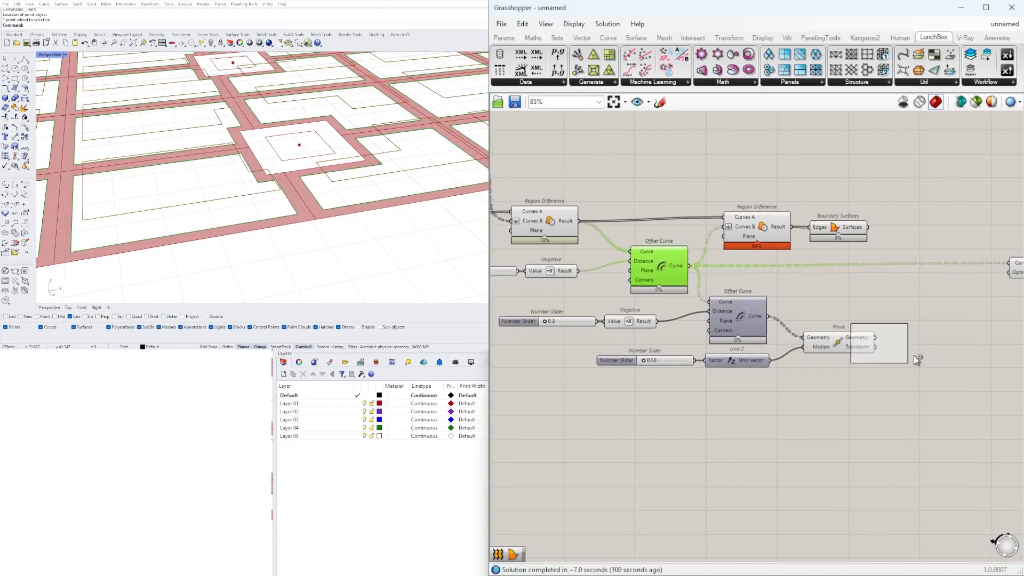
key(ctrl+v)
scroll(926, 346, up, 3)
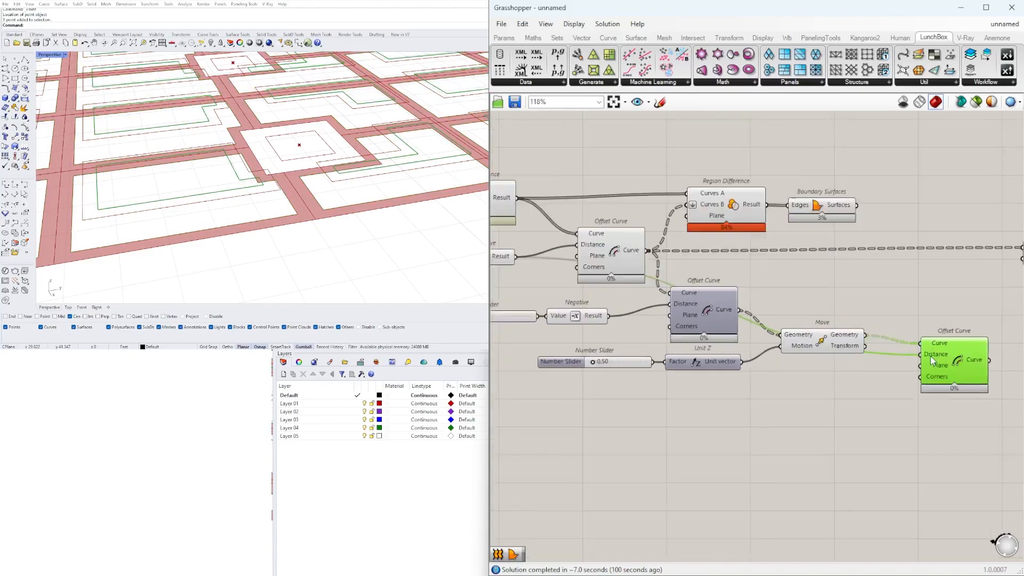
scroll(919, 357, down, 3)
ctrl+drag(919, 355, 626, 284)
scroll(916, 341, up, 4)
Set a fixed number on the copied Offset Curve's Distance input.
right_click(932, 369)
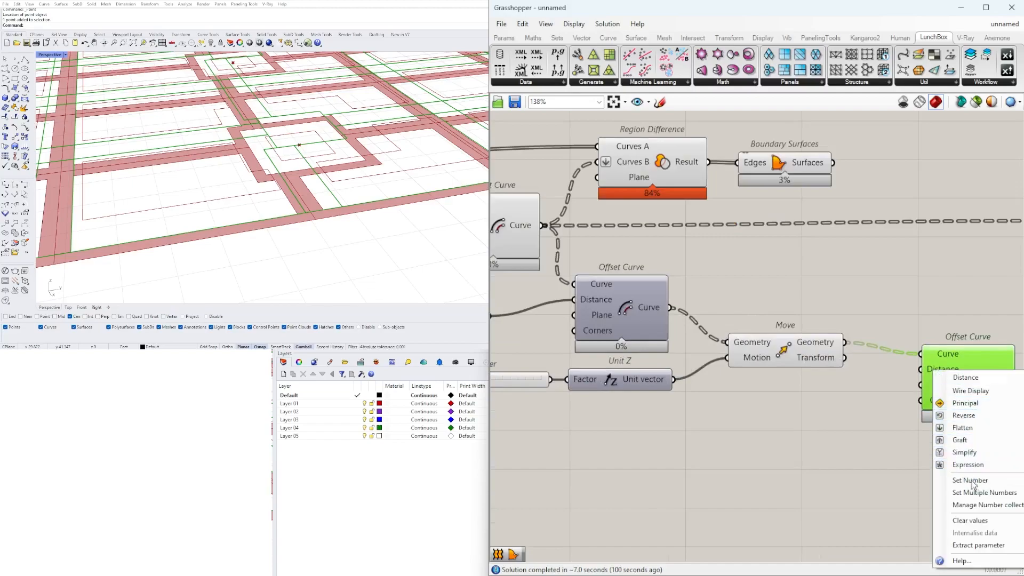
click(830, 449)
right_drag(828, 434, 647, 420)
right_click(751, 358)
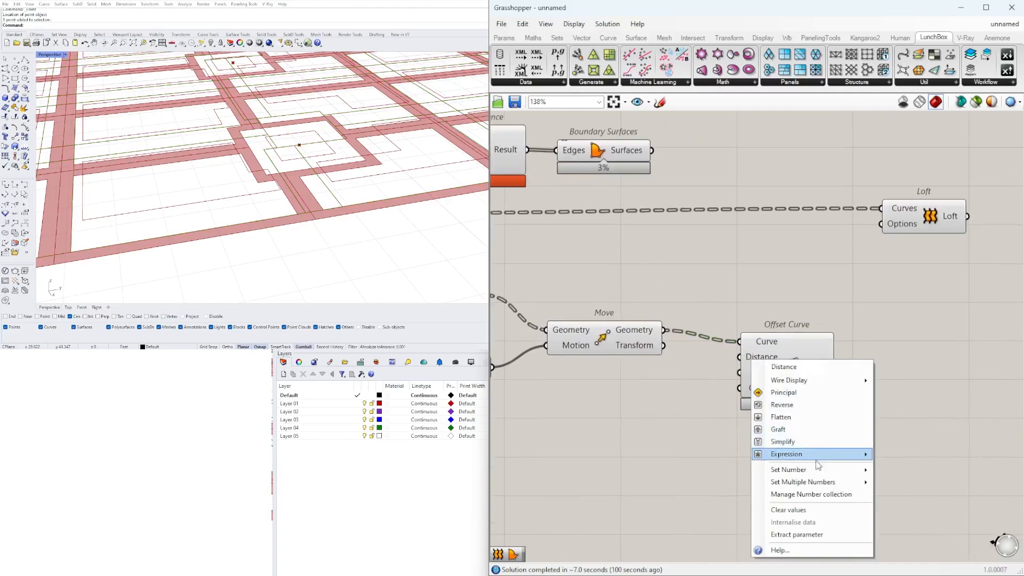
mouse_move(816, 469)
text(1)
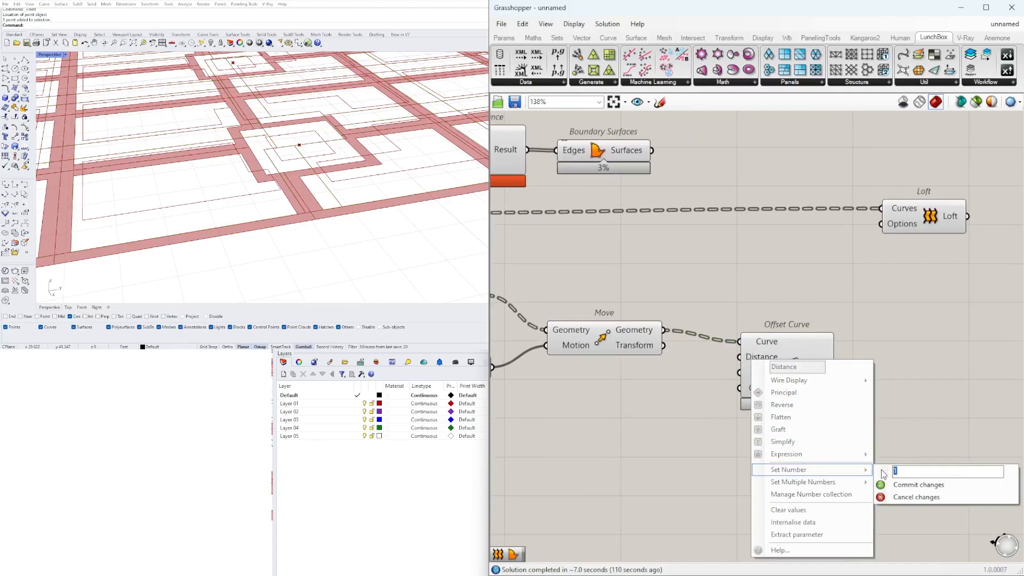
key(Return)
drag(791, 368, 748, 357)
Feed the copied Offset Curve's output into the Loft's Curves input alongside the first Offset Curve's curves.
right_drag(592, 344, 774, 321)
scroll(768, 320, down, 3)
shift+click(599, 241)
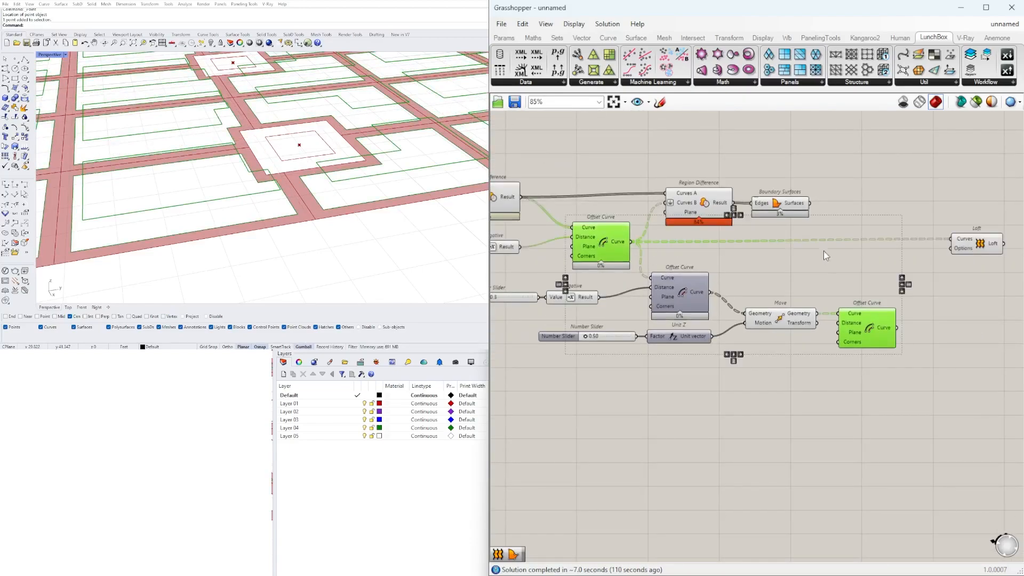
right_drag(905, 259, 830, 282)
scroll(830, 283, up, 1)
click(825, 308)
click(843, 382)
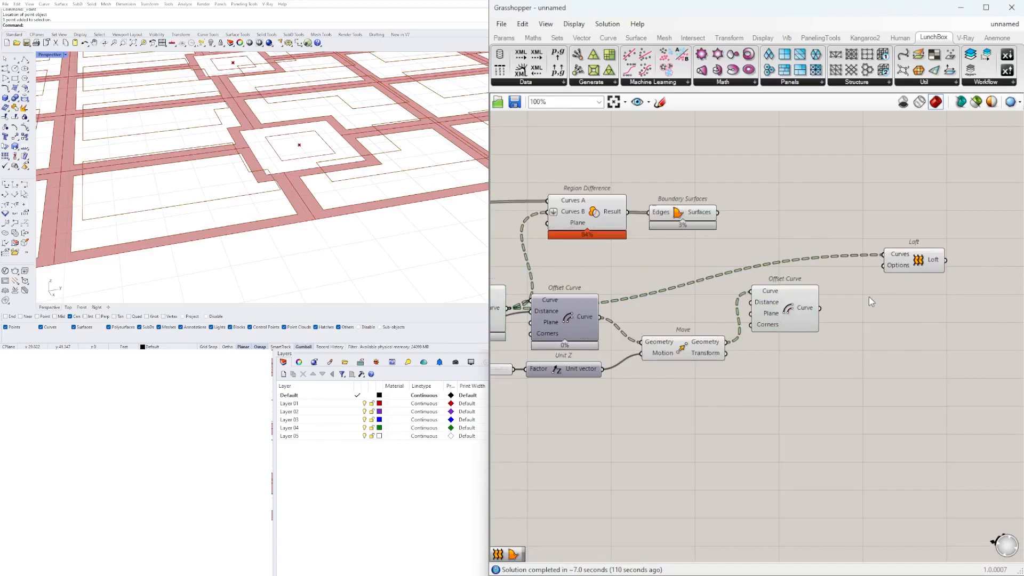
scroll(900, 295, down, 2)
drag(853, 372, 907, 291)
click(892, 291)
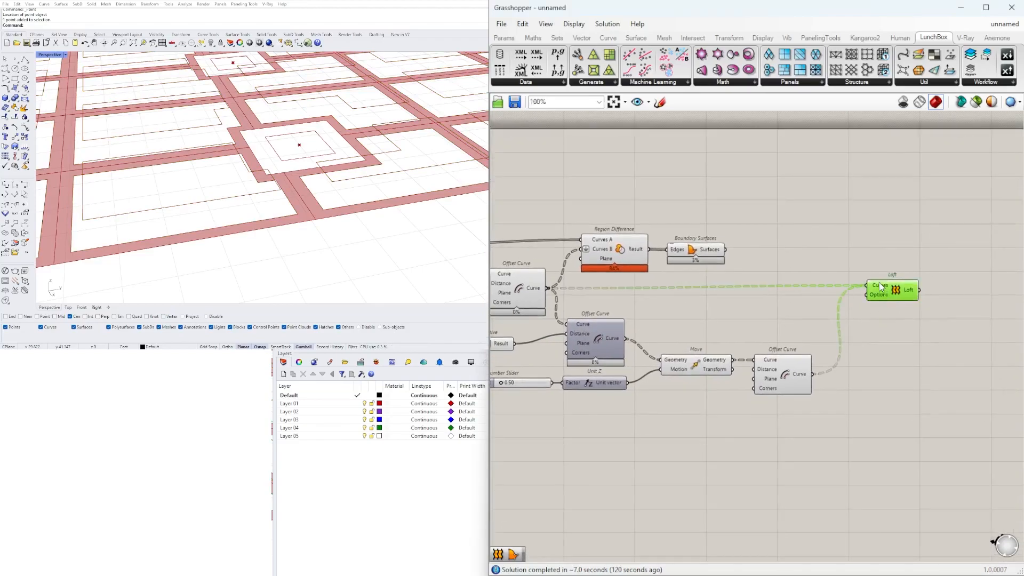
Try grafting and flattening the Loft's Curves input, and remove the flatten again.
scroll(885, 291, up, 3)
right_click(875, 288)
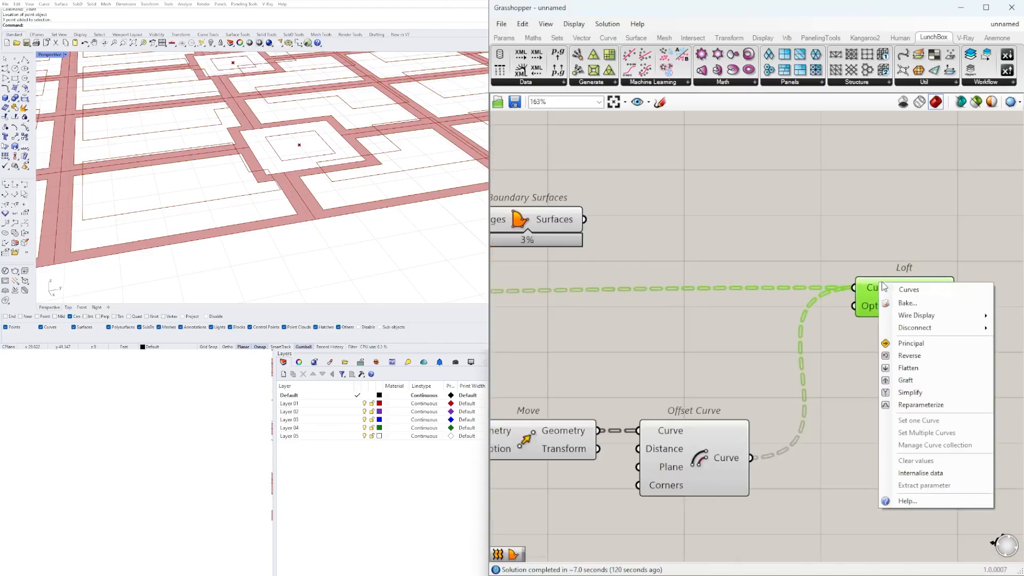
click(907, 379)
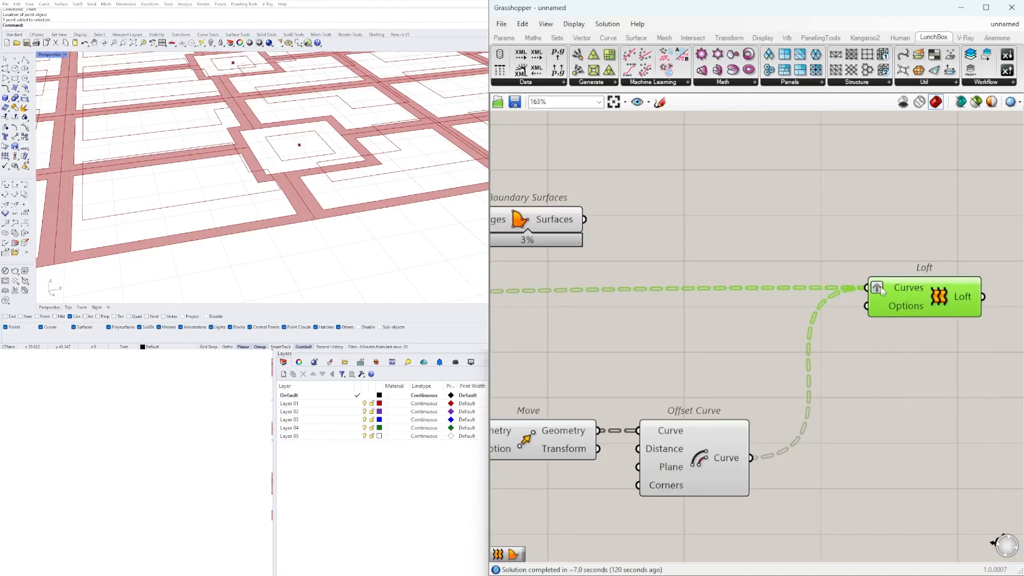
right_click(874, 287)
click(904, 372)
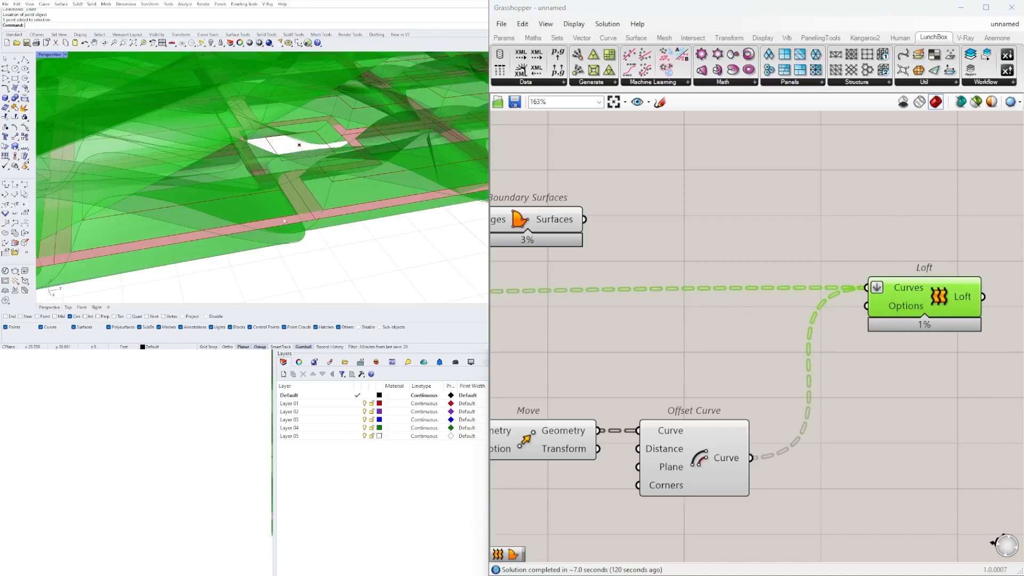
right_click(880, 289)
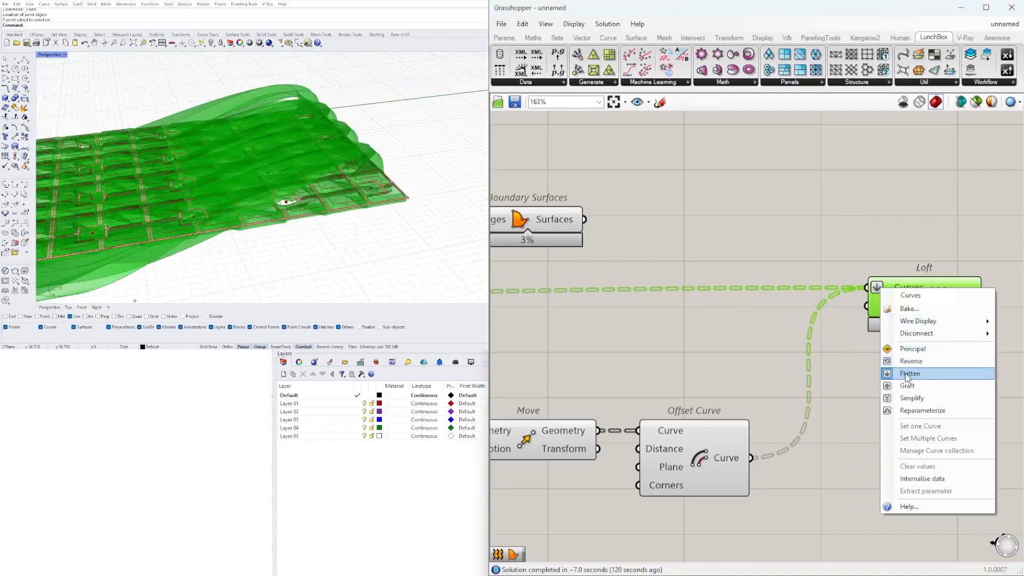
click(906, 373)
Rewire the Loft's Curves input to take the second Offset Curve's output in place of the copied Offset Curve's.
right_drag(651, 409, 691, 393)
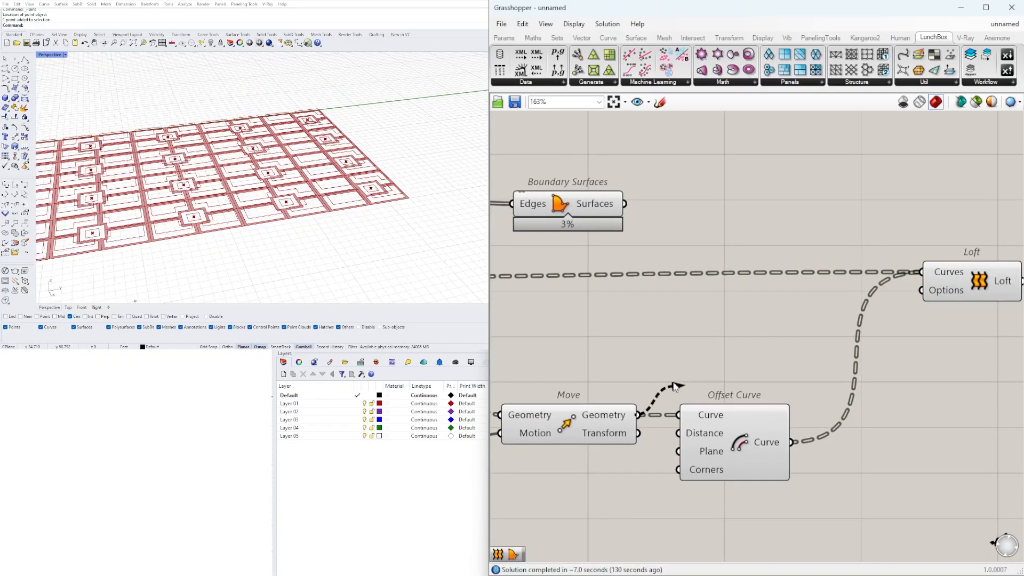
scroll(677, 390, down, 3)
drag(642, 372, 935, 318)
ctrl+drag(879, 379, 875, 382)
drag(638, 375, 942, 310)
right_drag(985, 308, 940, 319)
click(931, 323)
Turn on the preview of the second Offset Curve.
right_drag(571, 366, 705, 337)
right_click(700, 350)
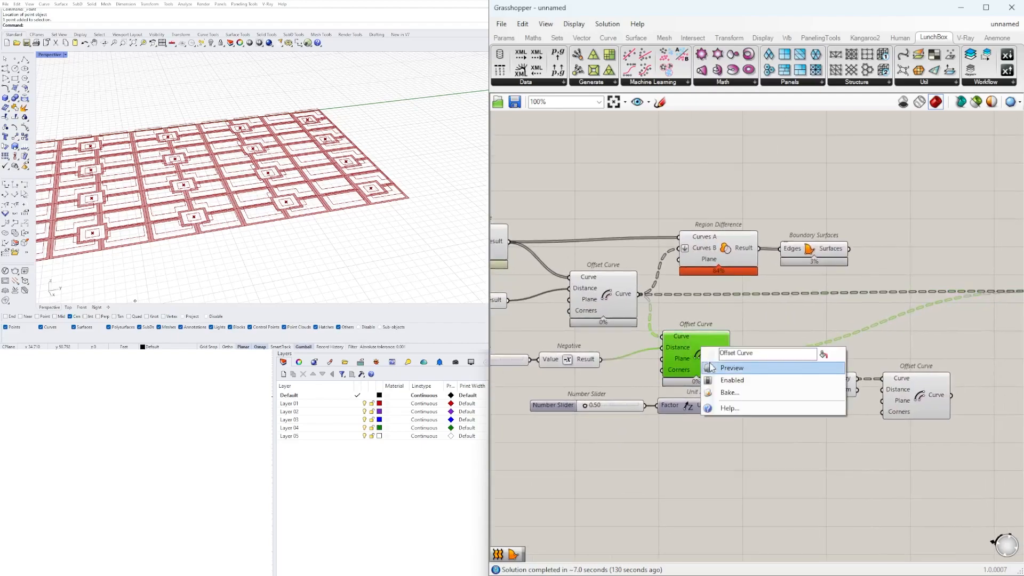
click(712, 366)
Try grafting the Loft's Curves input with the first and second Offset Curves connected.
right_drag(719, 350, 461, 368)
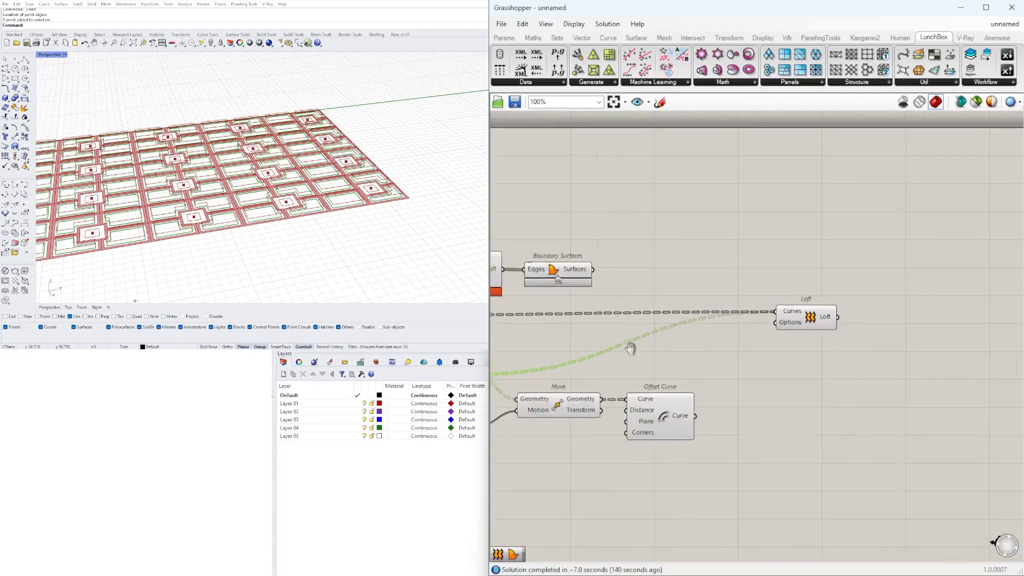
right_click(784, 310)
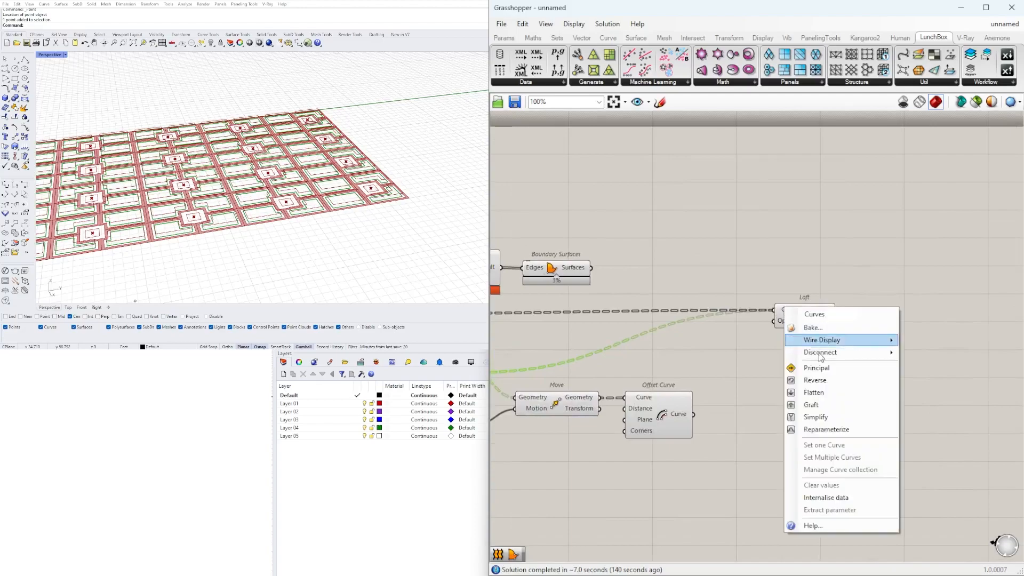
click(816, 401)
click(806, 312)
Examine the outlines of the first and second Offset Curves together in the perspective view.
right_drag(635, 356, 860, 317)
click(678, 333)
right_drag(605, 345, 694, 343)
shift+click(662, 286)
scroll(316, 230, up, 5)
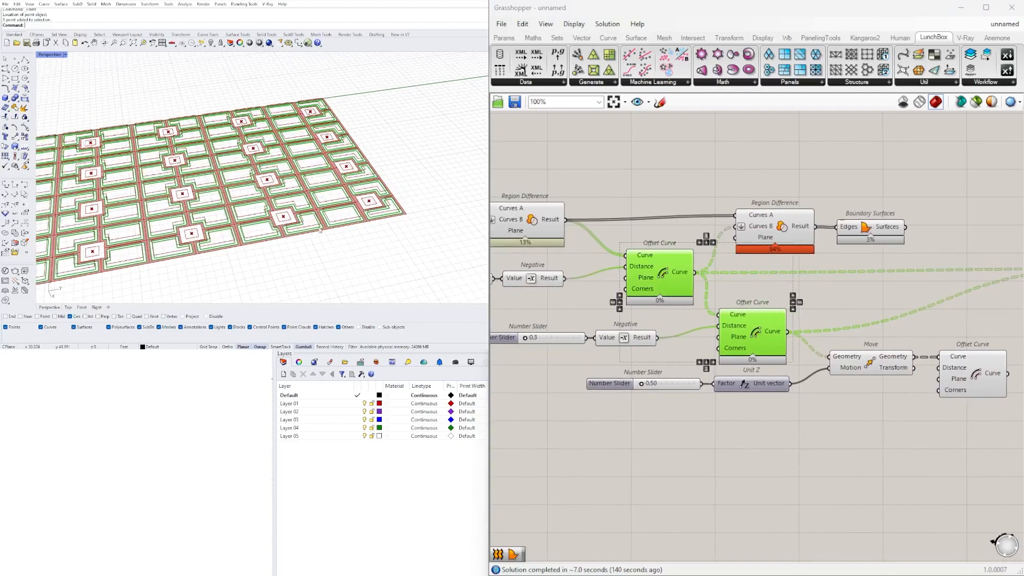
scroll(628, 333, down, 3)
Delete the Loft component and the copied Offset Curve that follows Move.
right_drag(938, 363, 804, 305)
click(629, 333)
scroll(721, 315, up, 2)
click(721, 313)
right_drag(624, 341, 792, 325)
key(Delete)
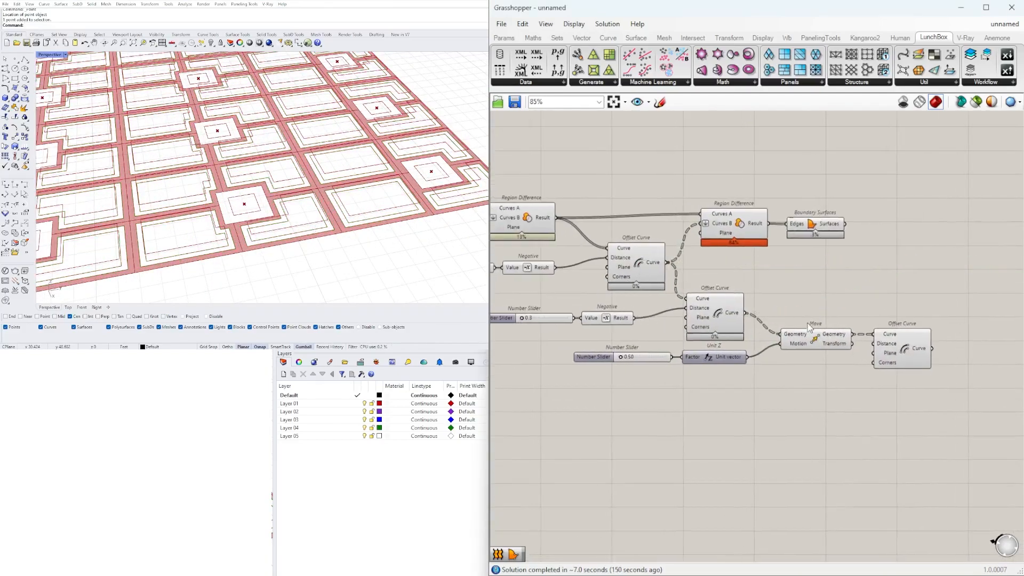
right_drag(943, 393, 900, 398)
click(867, 354)
key(Delete)
Add two Explode components, one fed by the first Offset Curve's curves and one by Move's Geometry.
click(781, 337)
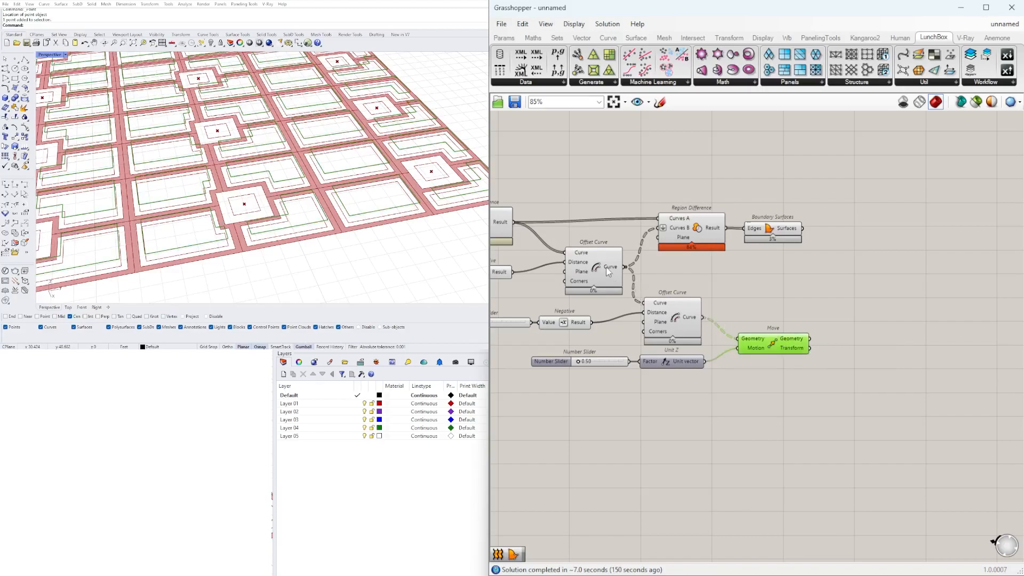
shift+click(590, 269)
right_drag(901, 269, 901, 274)
double_click(893, 274)
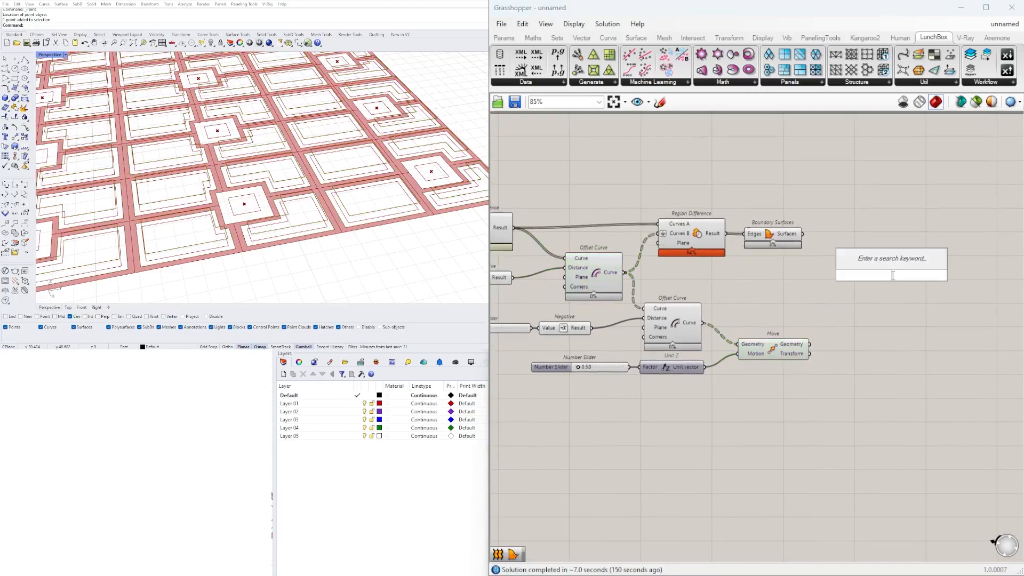
text(EXPL)
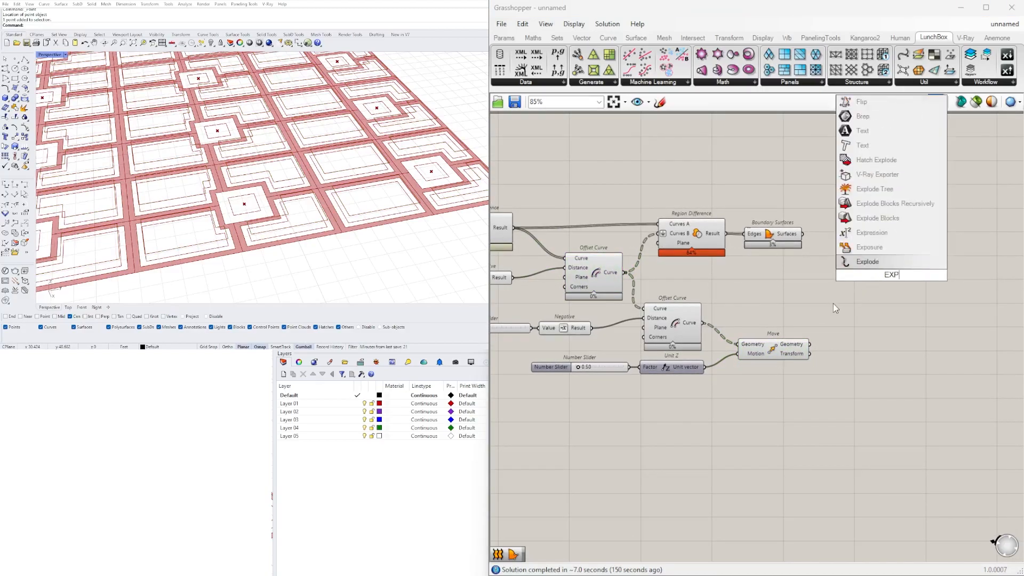
click(867, 262)
drag(628, 274, 868, 337)
drag(893, 342, 880, 349)
Add a Loft component fed by the Segments of the first Offset Curve's Explode.
right_drag(943, 318, 888, 330)
double_click(888, 331)
text(lo)
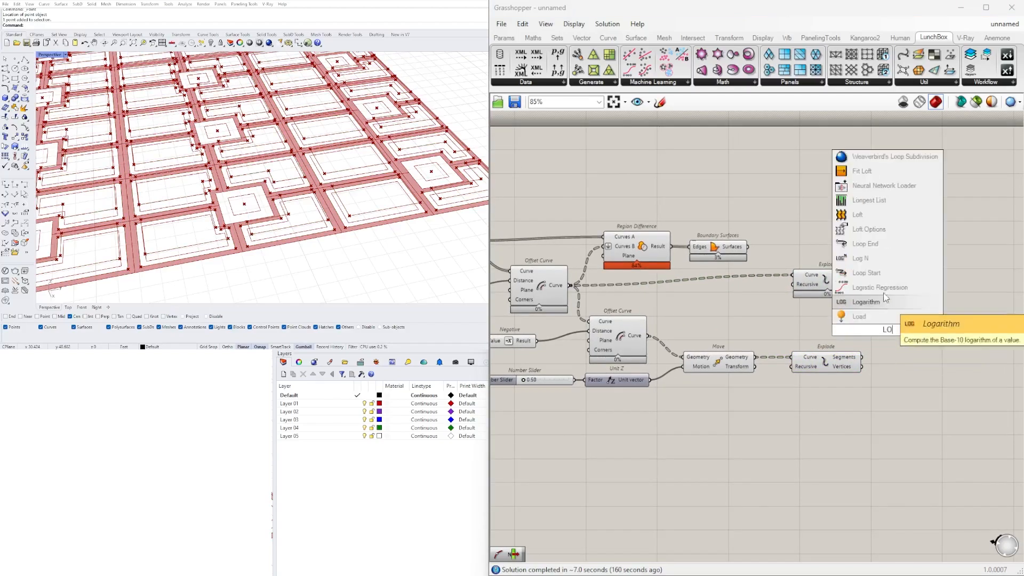
click(854, 215)
drag(900, 328, 905, 306)
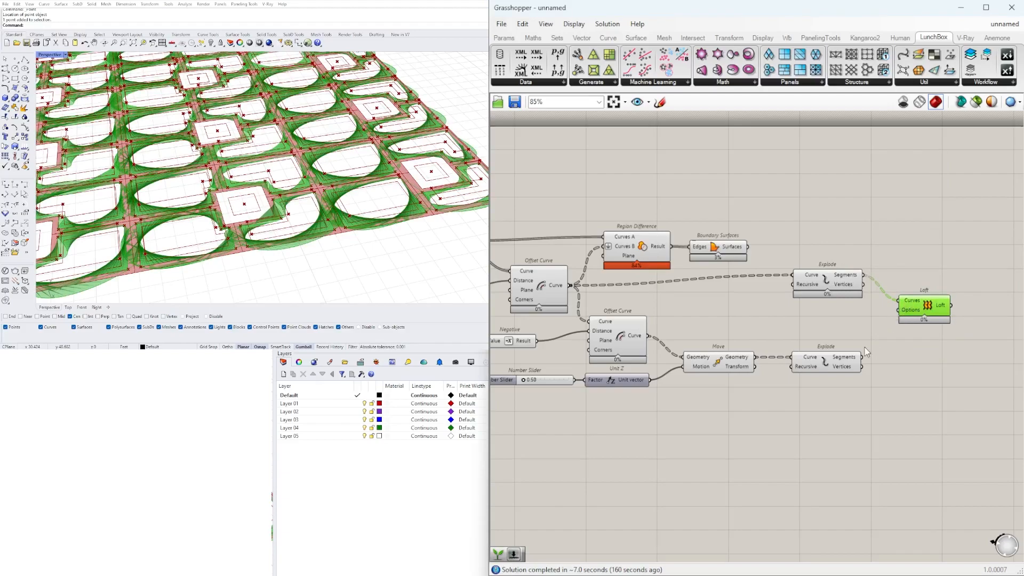
drag(942, 305, 1011, 295)
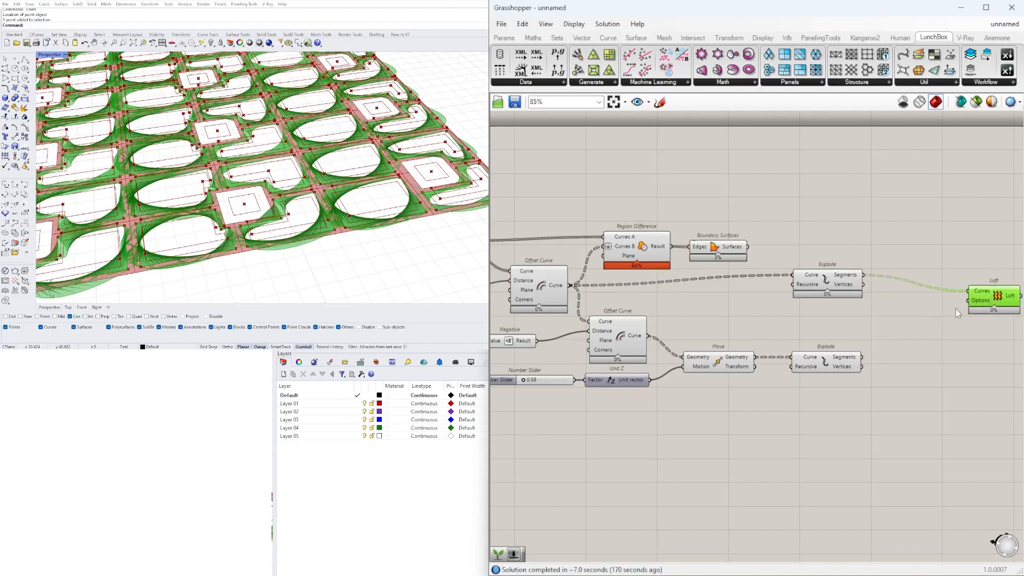
Add a Graft Tree component to the Segments output of each Explode.
double_click(918, 311)
text(graft)
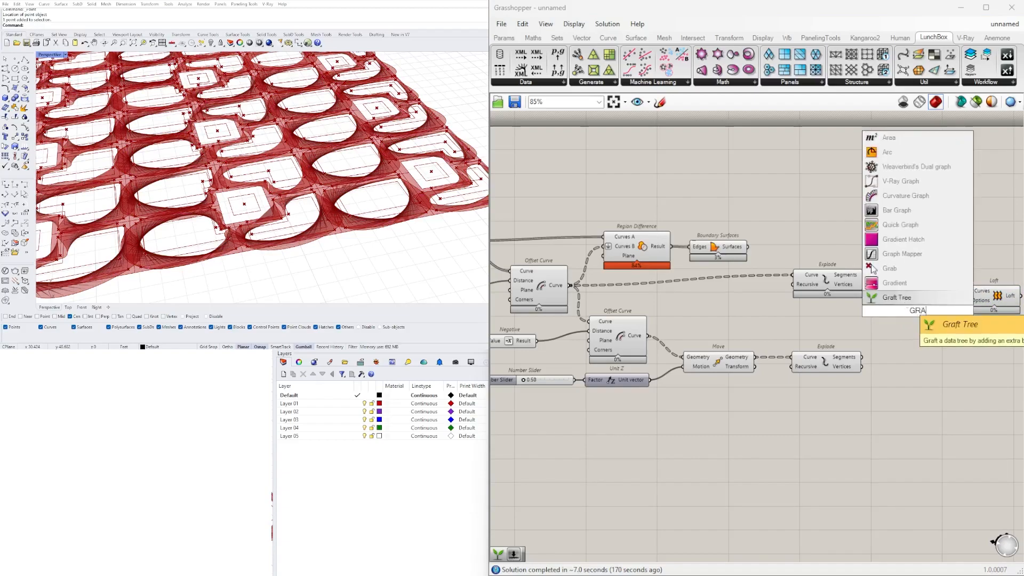
key(Return)
drag(894, 301, 896, 311)
drag(915, 311, 910, 295)
alt+drag(910, 294, 892, 360)
drag(911, 359, 916, 350)
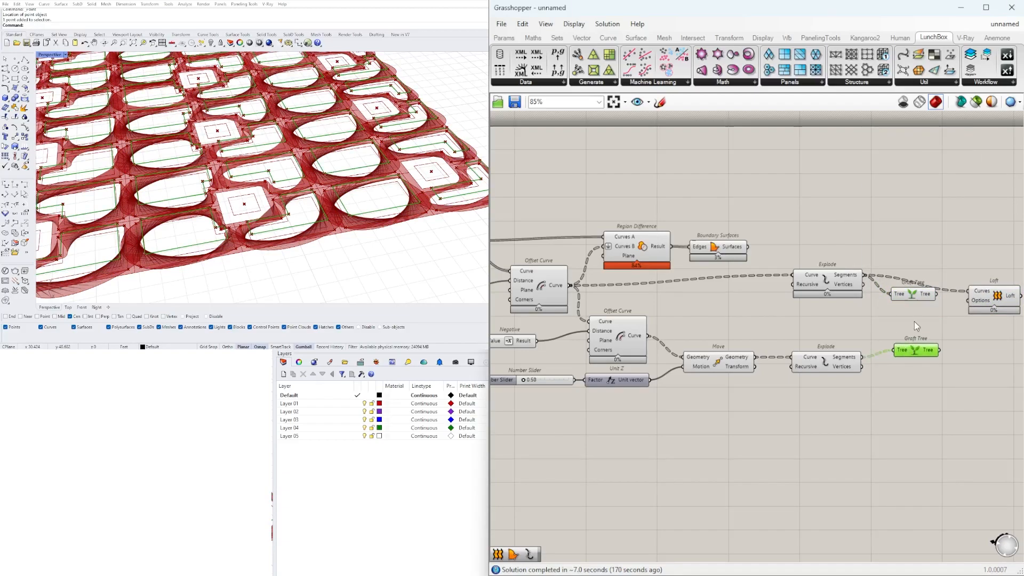
Feed both Graft Tree outputs into the Loft's Curves input and graft that input.
drag(940, 303, 1005, 306)
drag(914, 297, 921, 289)
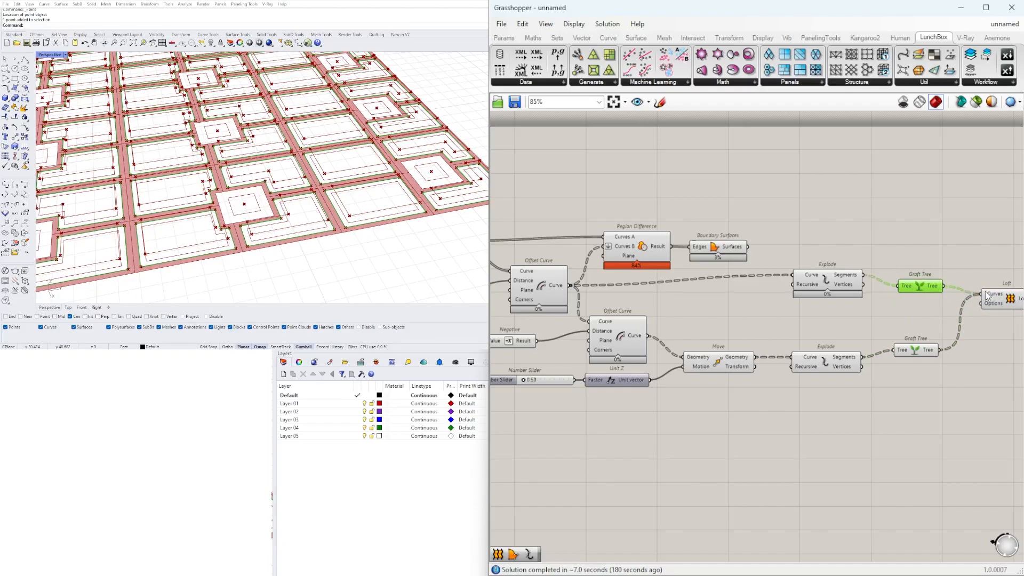
right_click(992, 294)
click(1005, 383)
Delete the Loft, both Graft Tree components and both Explode components, and check the moved outlines.
right_drag(959, 395, 819, 383)
click(868, 288)
drag(904, 350, 800, 272)
scroll(853, 299, down, 2)
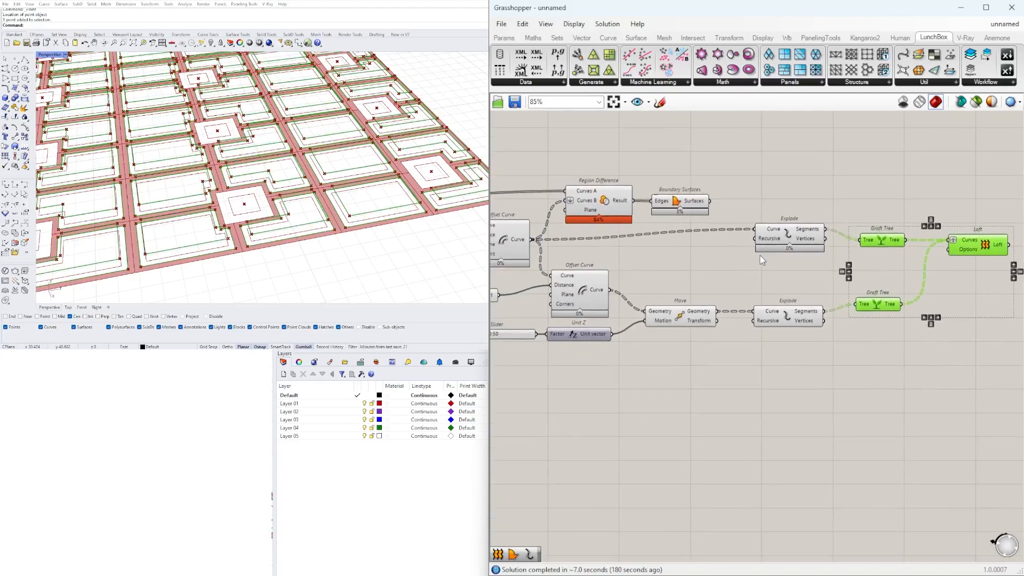
key(Delete)
drag(865, 306, 780, 241)
key(Delete)
scroll(707, 298, up, 2)
click(714, 298)
right_drag(639, 311, 679, 319)
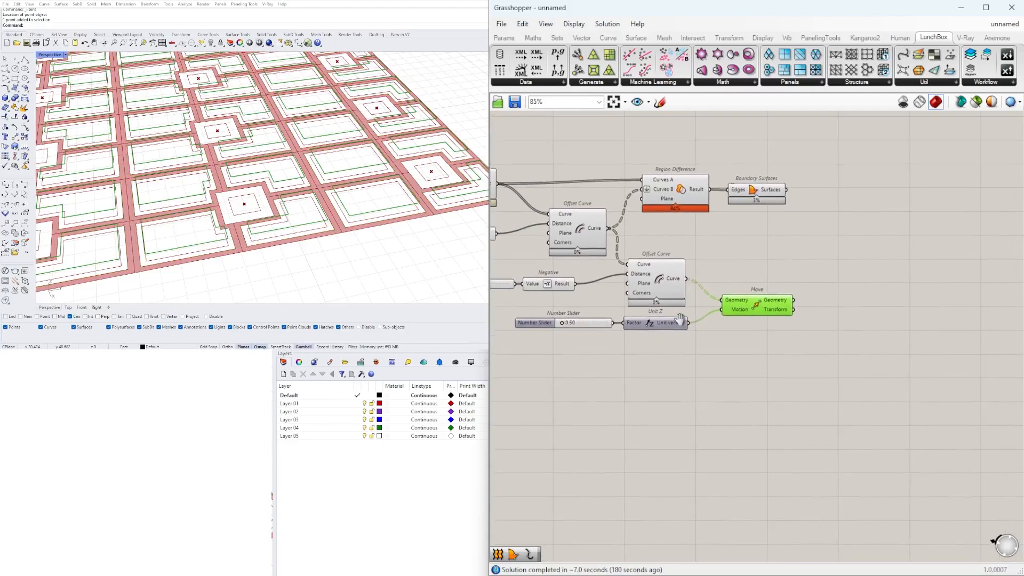
Add a Loft component with the second Offset Curve and the Move's Geometry output feeding its Curves input, and check the lofted walls.
scroll(709, 312, up, 3)
drag(848, 355, 795, 280)
right_drag(761, 303, 823, 341)
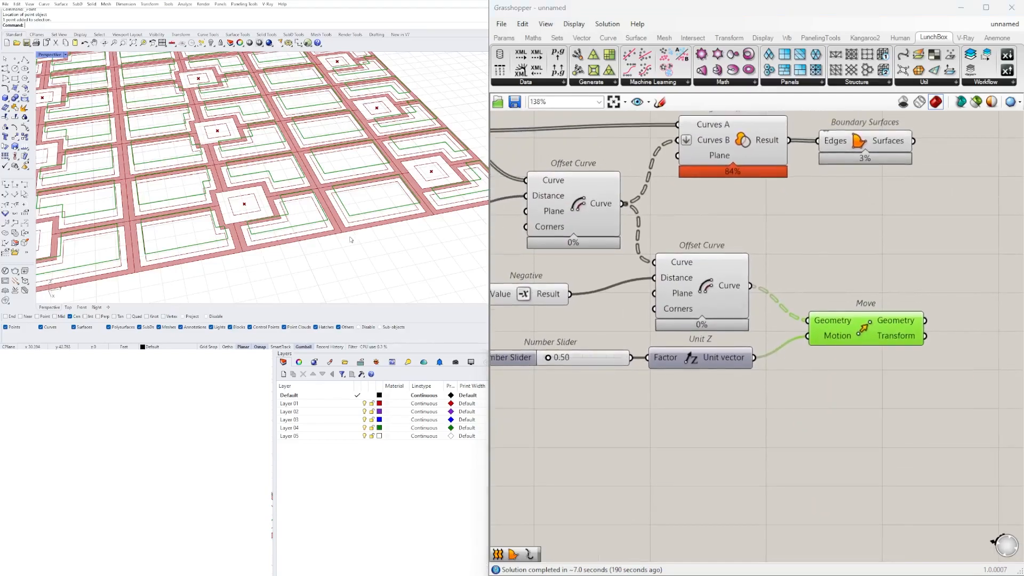
click(888, 261)
double_click(905, 247)
text(loft)
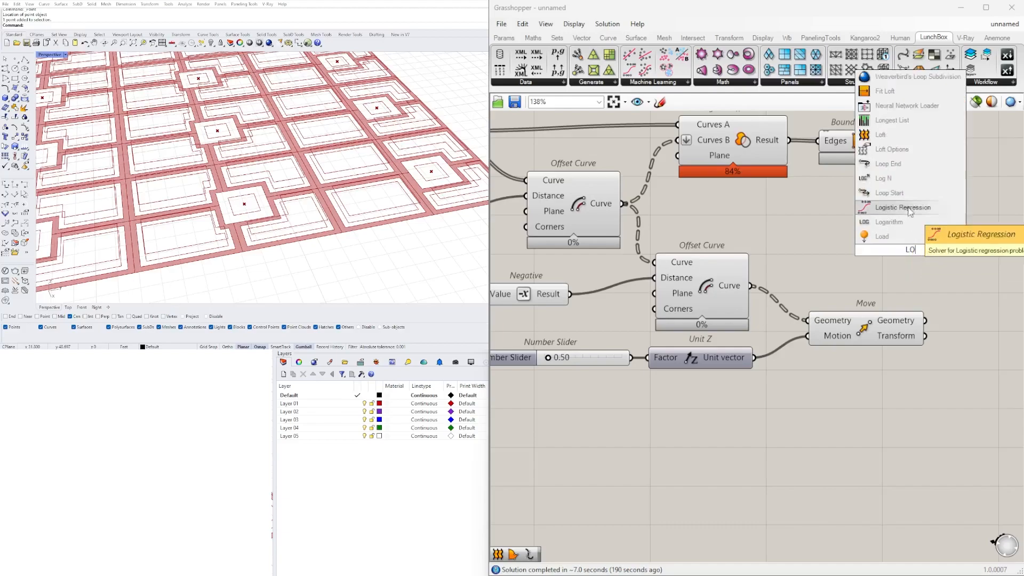
click(897, 131)
drag(747, 287, 976, 286)
right_drag(955, 313, 819, 321)
right_drag(419, 213, 387, 161)
scroll(387, 160, up, 4)
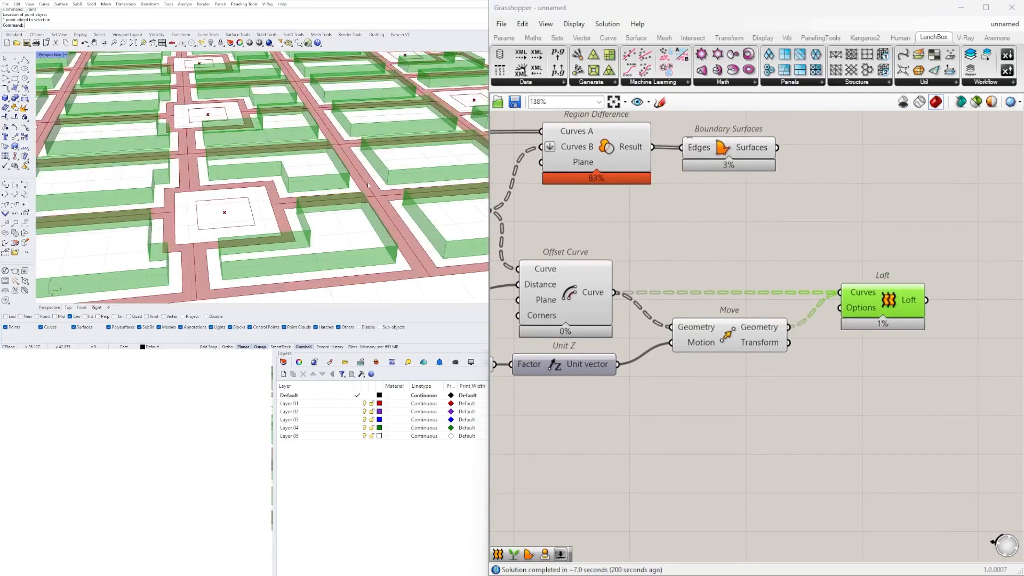
Check the curve previews of the second Offset Curve and Move, and space the Loft component away from them.
click(571, 300)
click(718, 338)
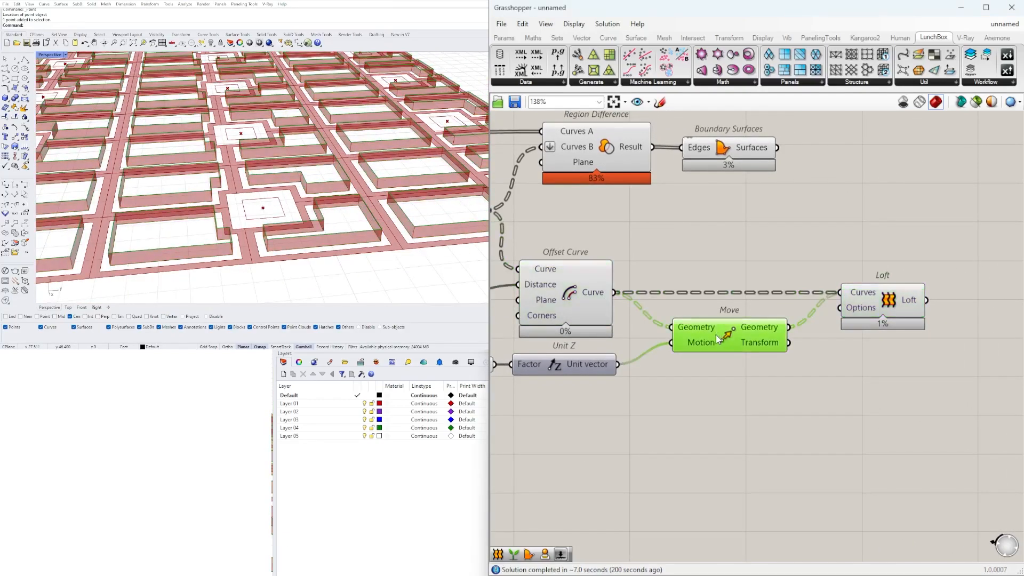
right_drag(679, 401, 625, 374)
scroll(806, 355, down, 2)
drag(789, 322, 834, 292)
click(756, 372)
right_drag(580, 364, 665, 333)
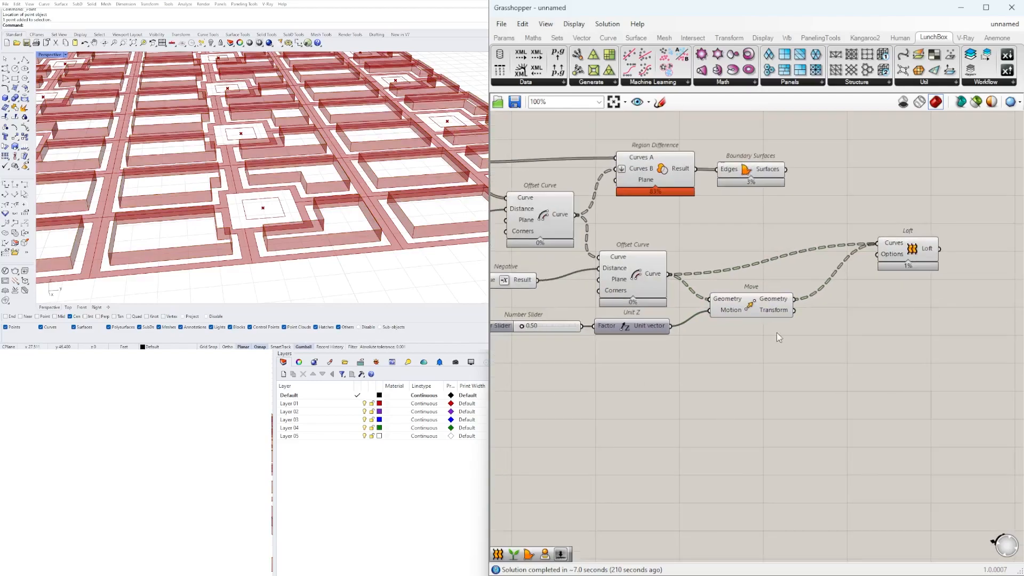
Duplicate the second Offset Curve component and feed the Move's Geometry output into the copy's Curve input.
click(640, 288)
alt+drag(630, 278, 861, 324)
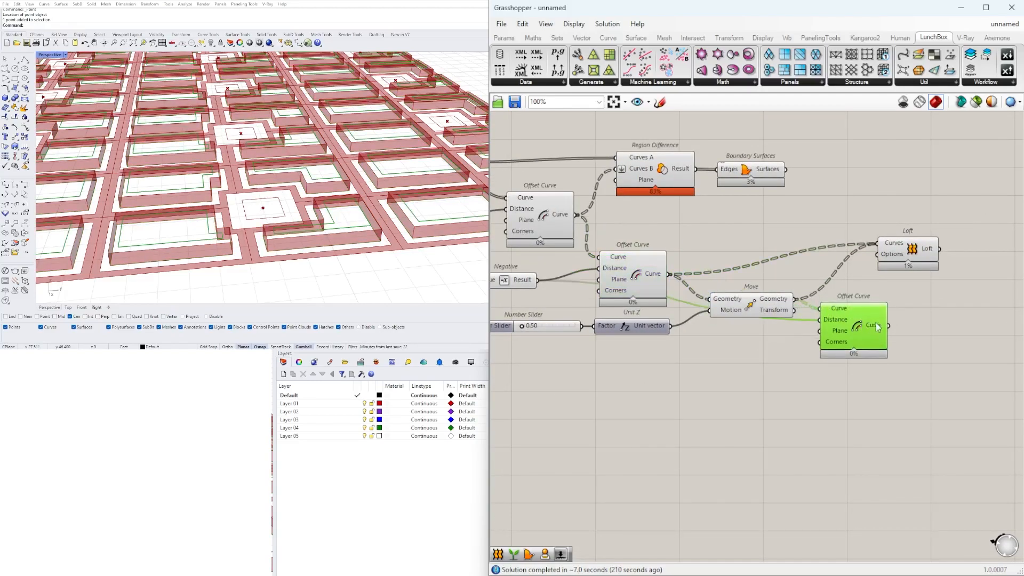
right_drag(880, 308, 817, 329)
drag(824, 271, 732, 320)
Feed the second Offset Curve and its duplicate into the Loft's Curves input and graft that input.
shift+drag(834, 288, 893, 299)
right_click(884, 295)
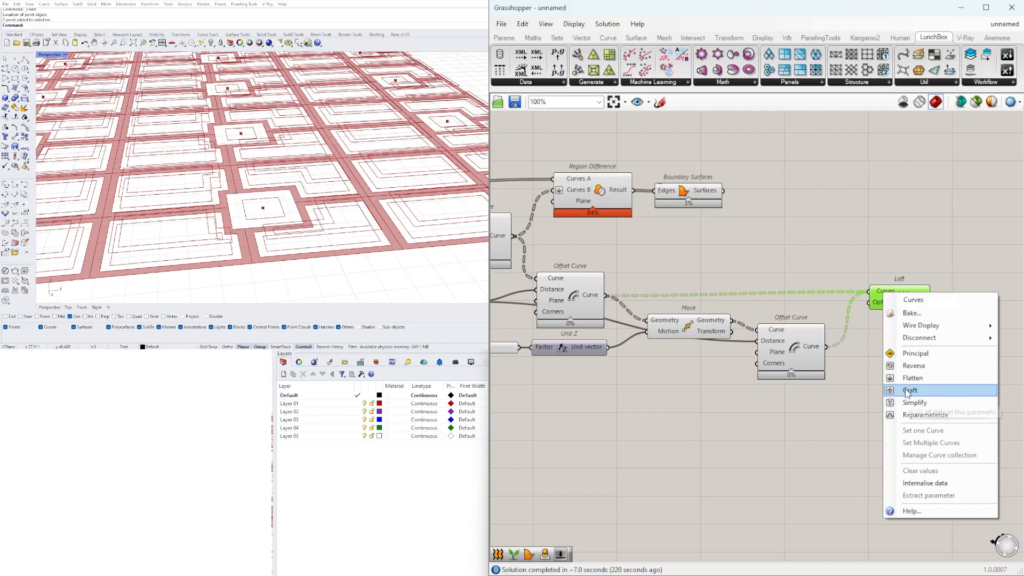
click(907, 391)
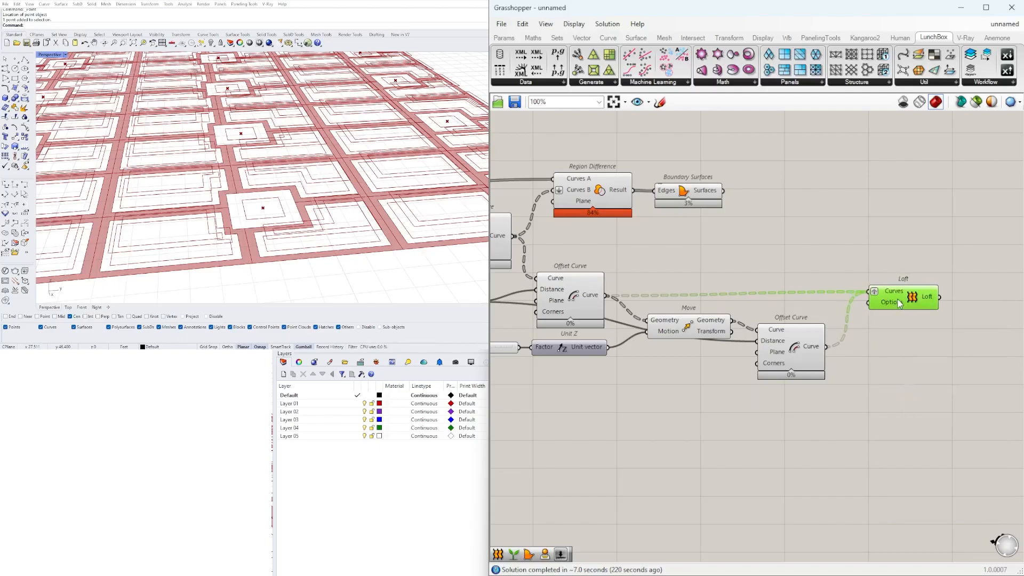
Inspect the offset of the moved outlines, and delete the Loft and the duplicated Offset Curve.
click(800, 353)
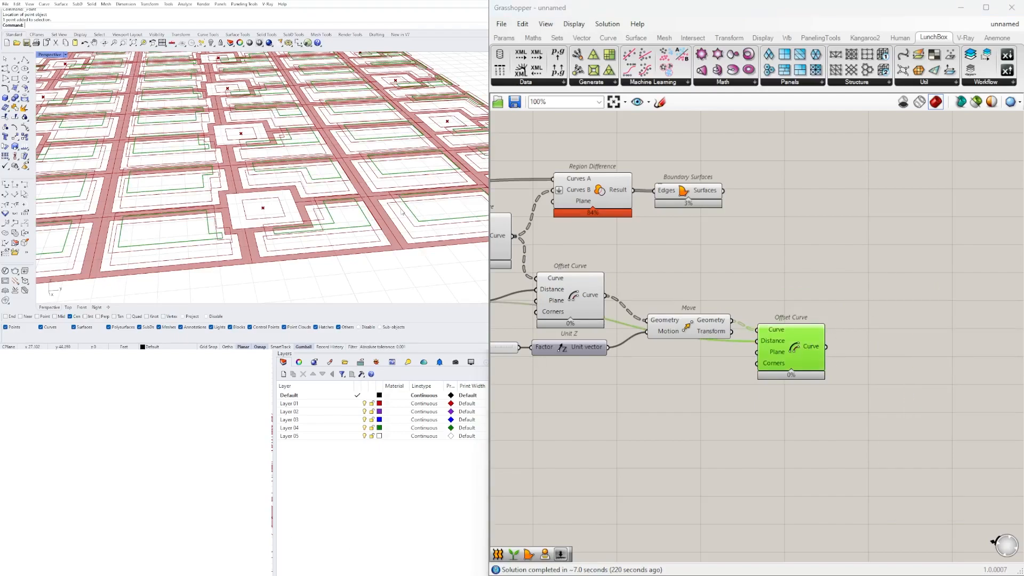
scroll(315, 244, up, 3)
scroll(315, 244, down, 3)
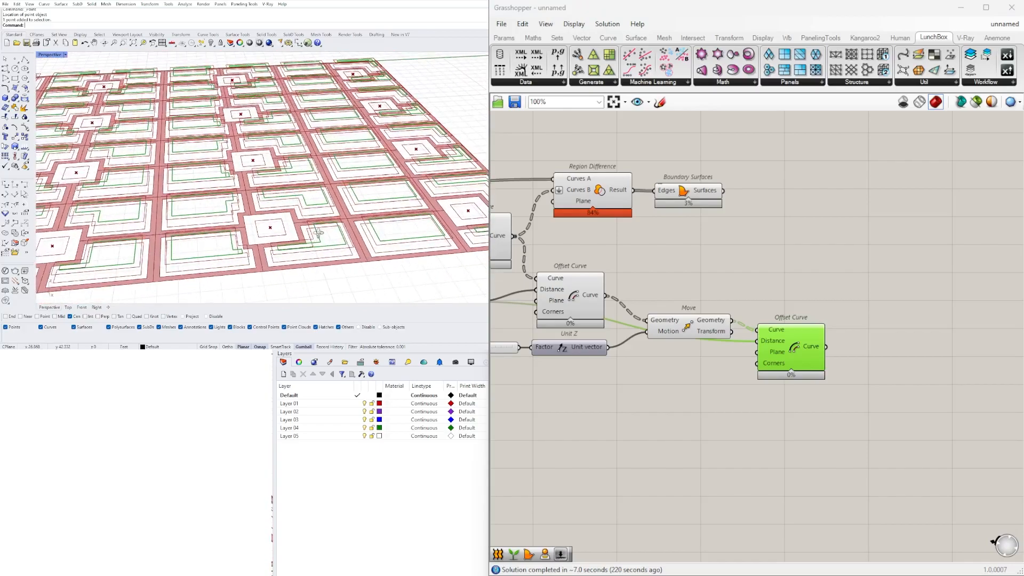
right_drag(310, 255, 320, 235)
drag(827, 381, 793, 317)
key(Delete)
Add a new Loft component between the second Offset Curve's outlines and the Move's Geometry output.
click(672, 329)
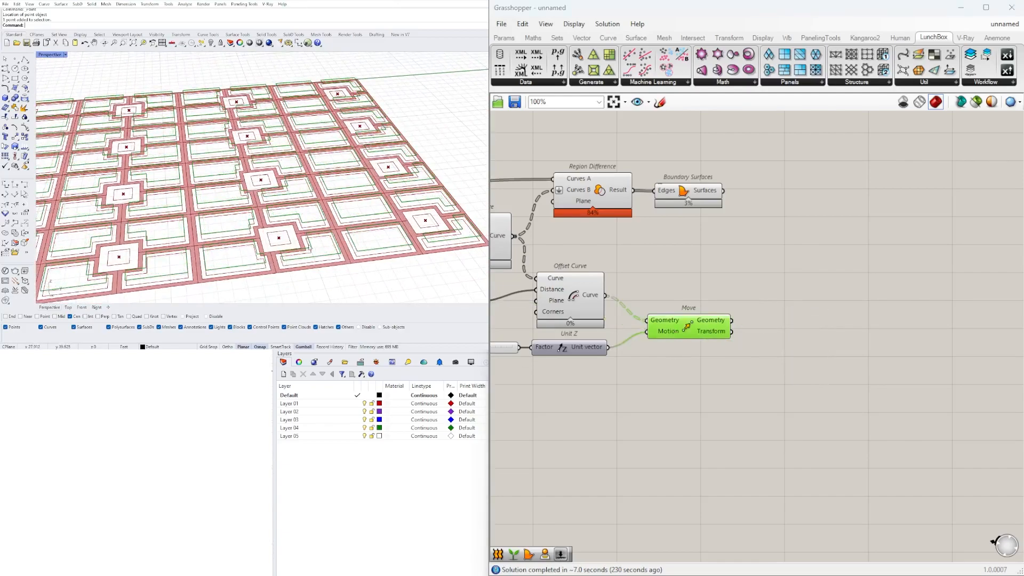
right_drag(649, 370, 773, 366)
right_drag(884, 309, 833, 333)
double_click(852, 316)
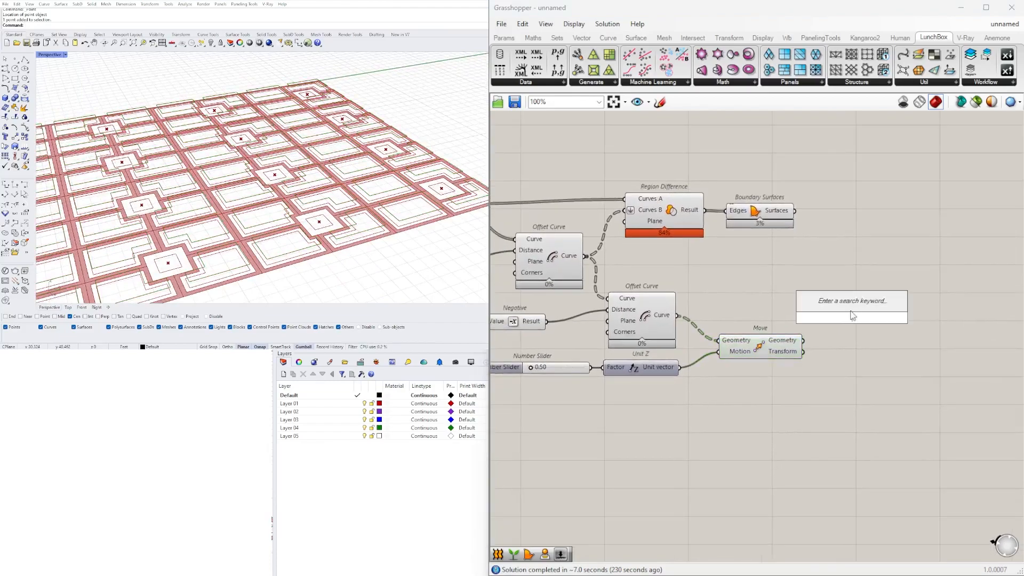
text(loft)
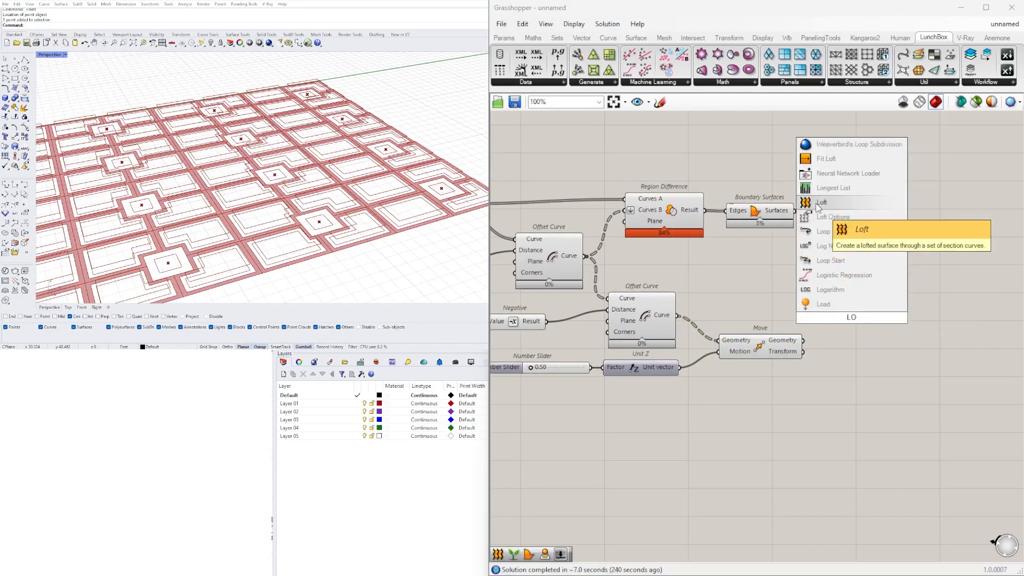
key(Return)
scroll(718, 301, up, 1)
drag(670, 318, 843, 314)
drag(863, 321, 878, 320)
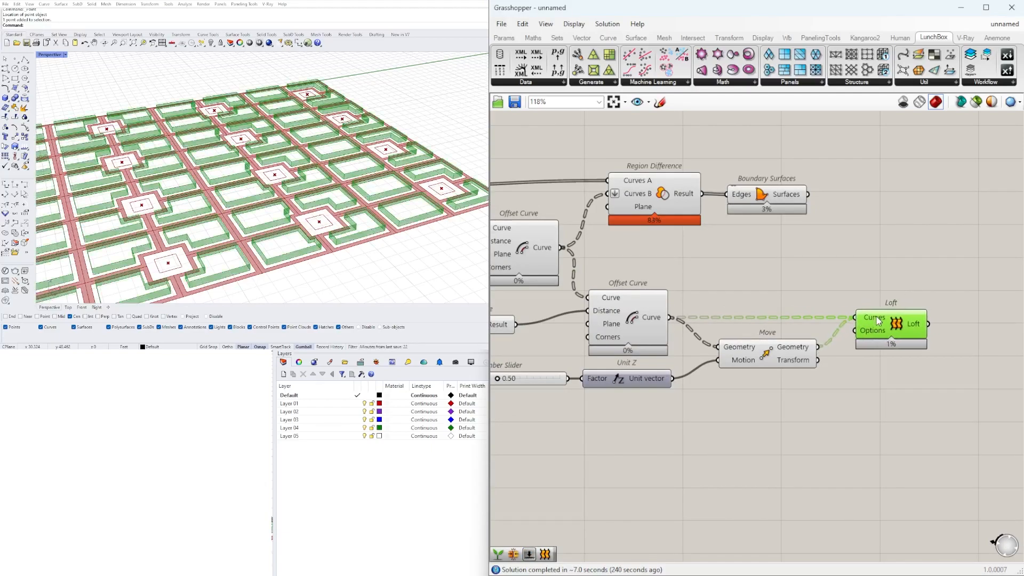
click(773, 285)
double_click(771, 276)
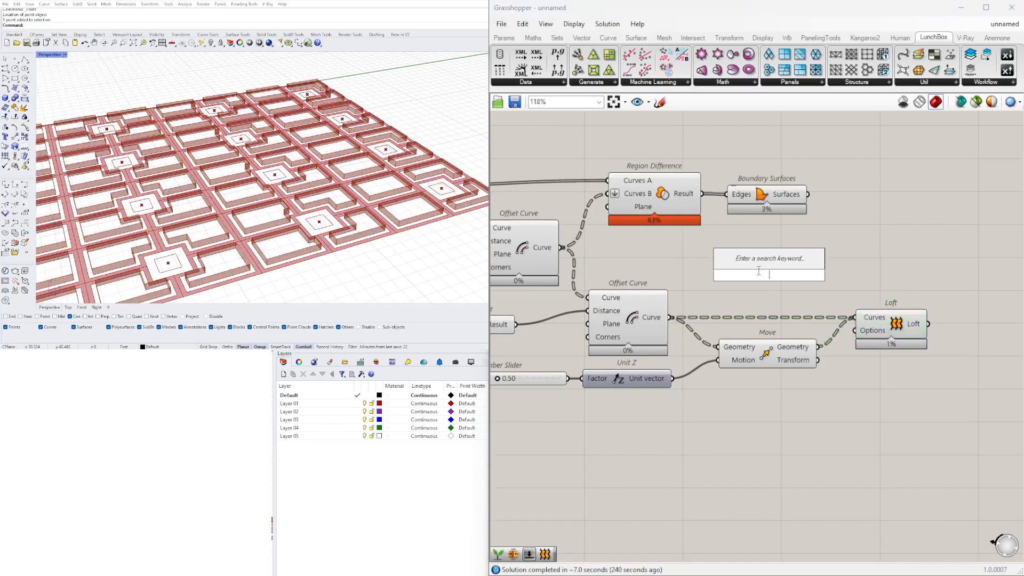
text(no)
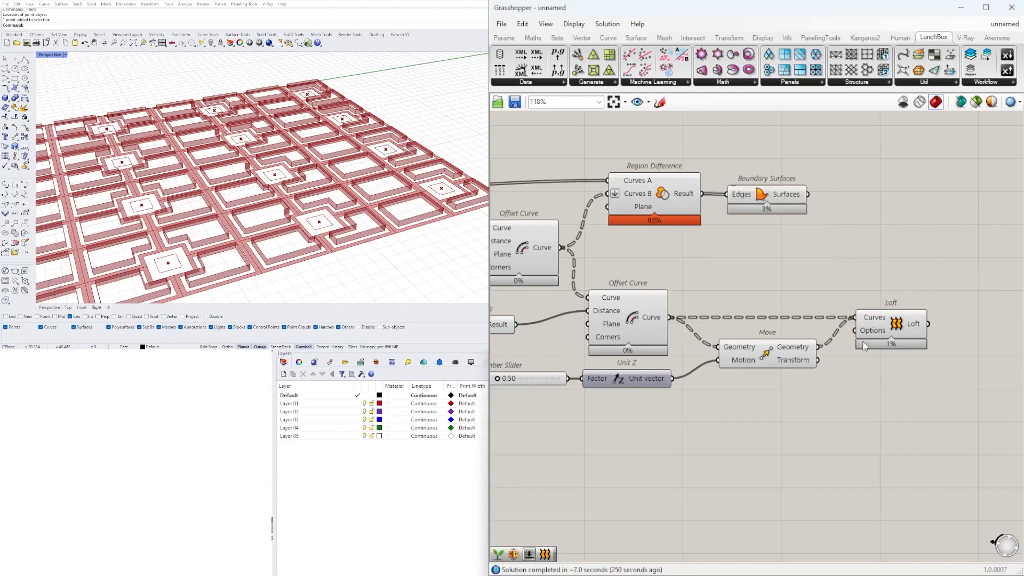
click(864, 346)
Rewire the Loft's Curves input to take the outputs of the first and second Offset Curves.
right_drag(763, 223, 858, 216)
click(871, 197)
right_drag(443, 198, 405, 203)
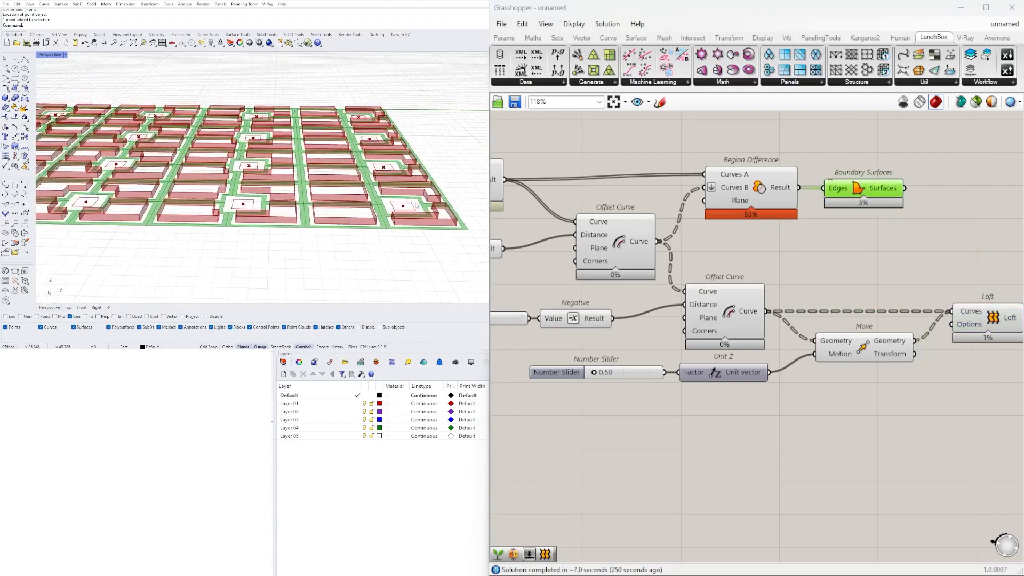
click(749, 194)
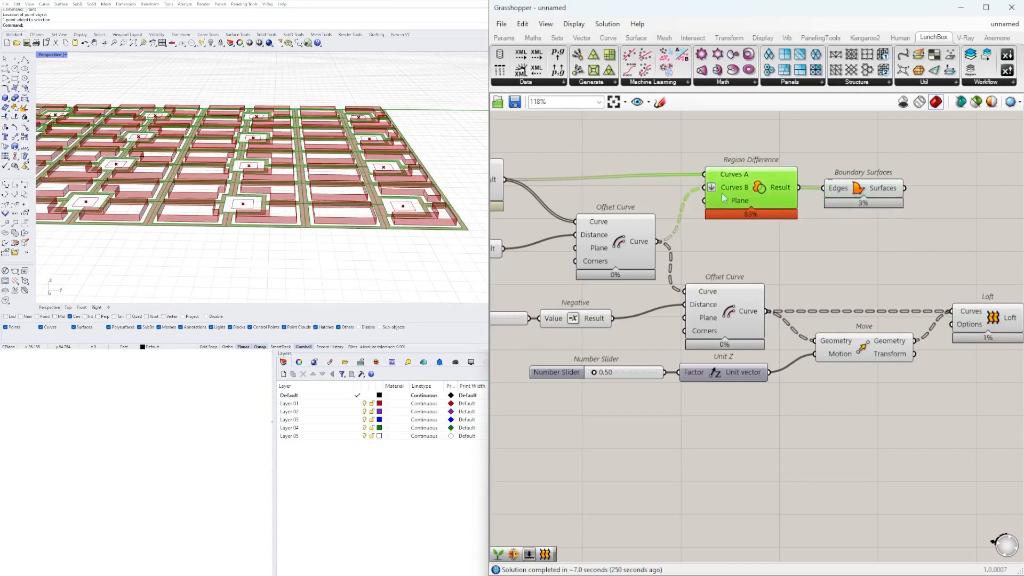
click(624, 250)
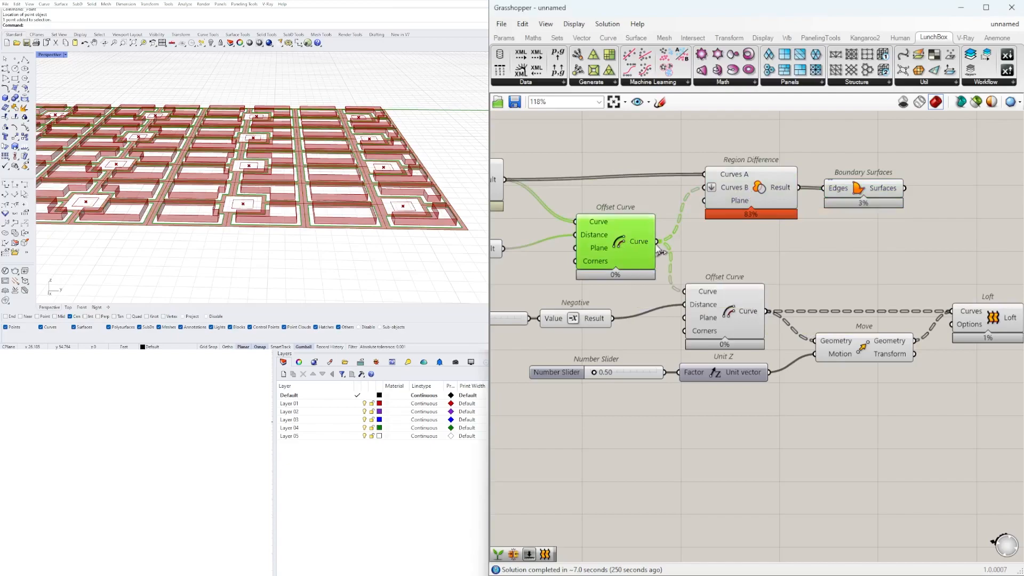
right_drag(658, 248, 597, 252)
drag(747, 276, 890, 319)
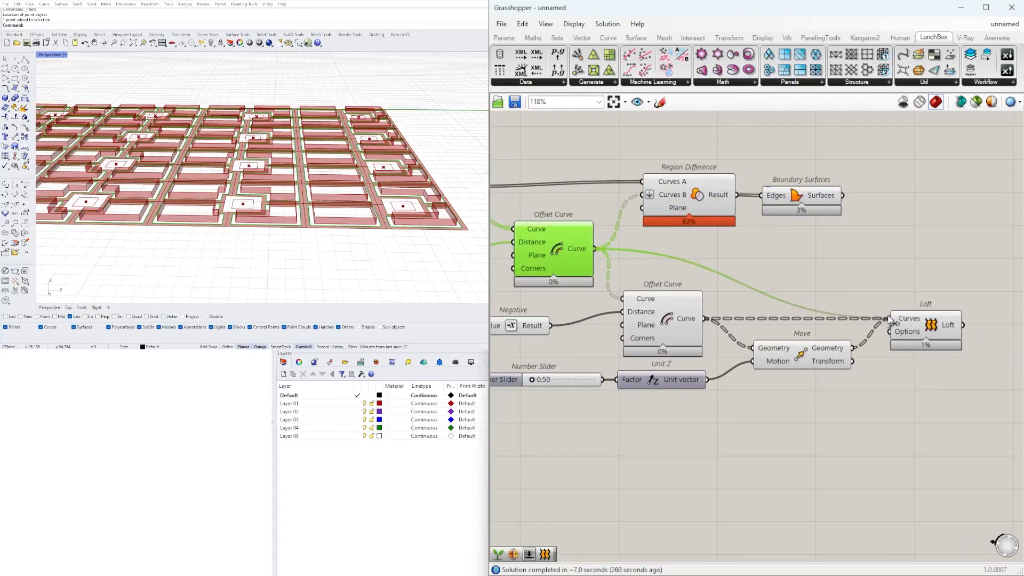
click(703, 319)
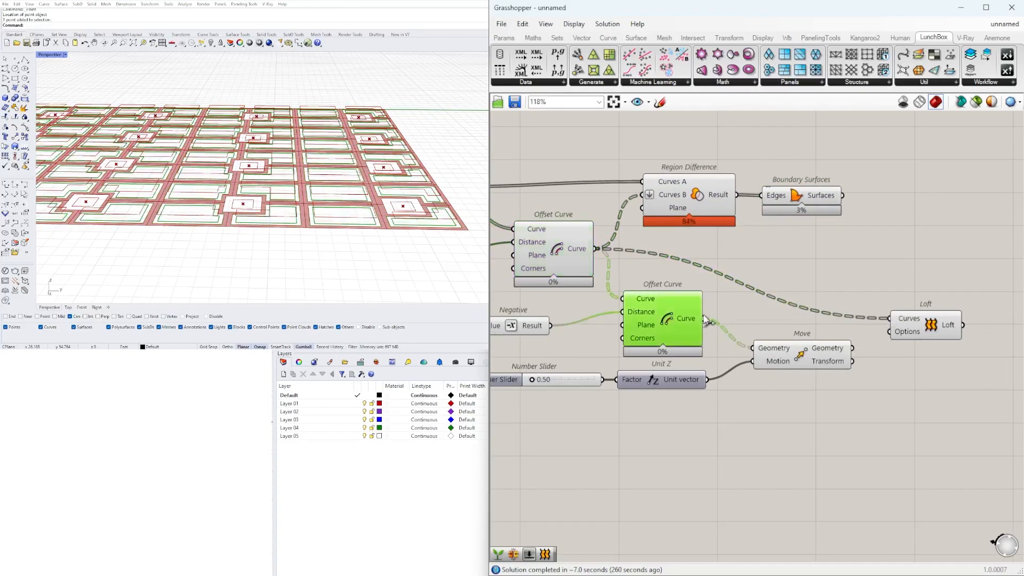
shift+drag(789, 319, 894, 305)
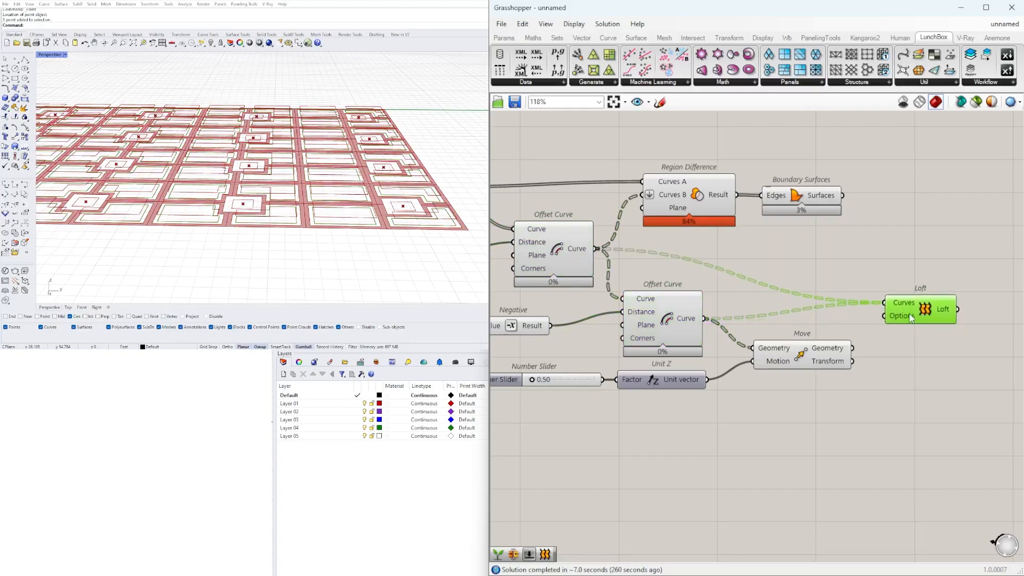
Look at the data options of the Loft's Curves input, and delete the Loft component.
right_click(895, 305)
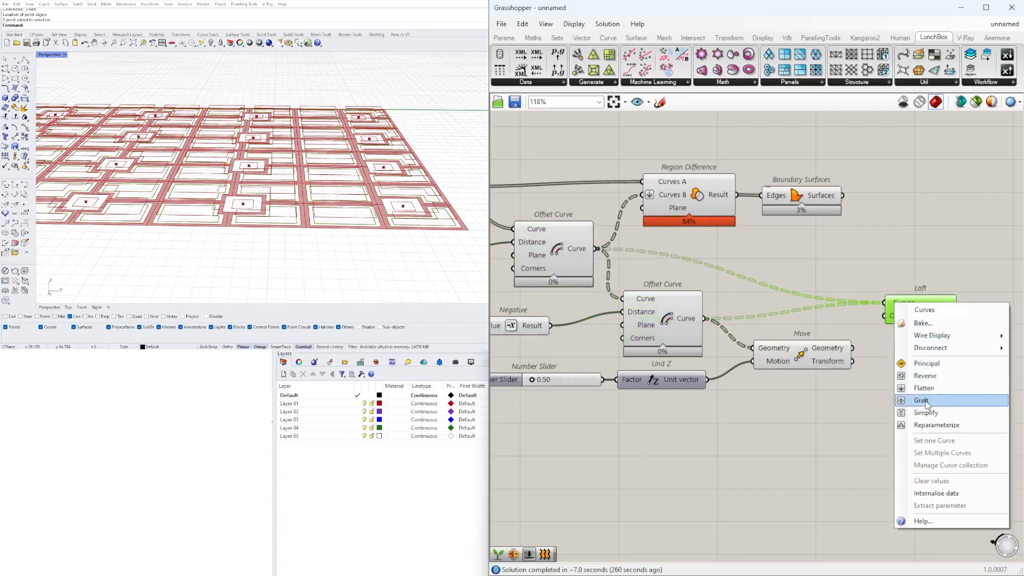
click(806, 341)
click(936, 309)
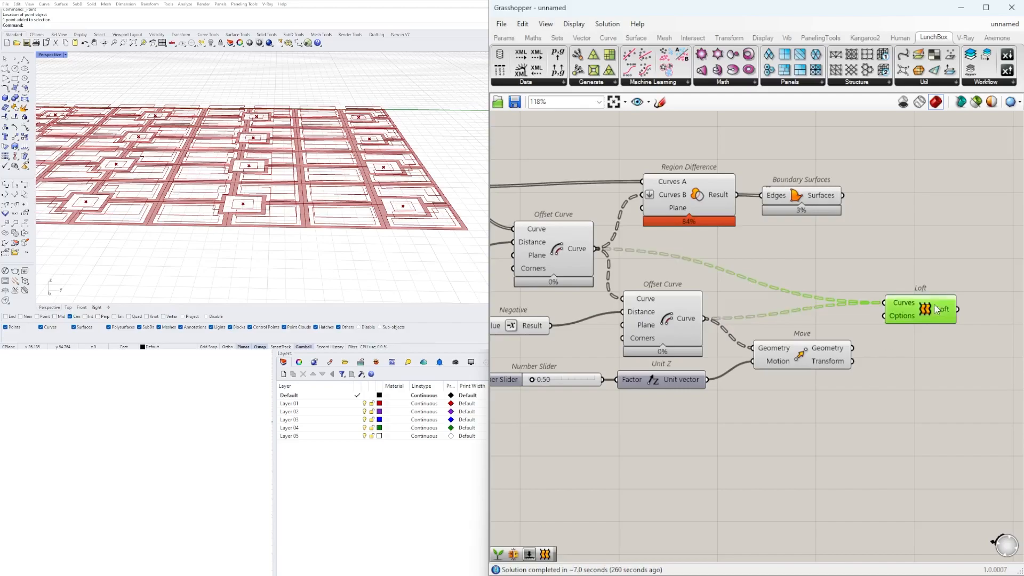
key(Delete)
Delete the Move component and the second Offset Curve.
drag(790, 354, 851, 332)
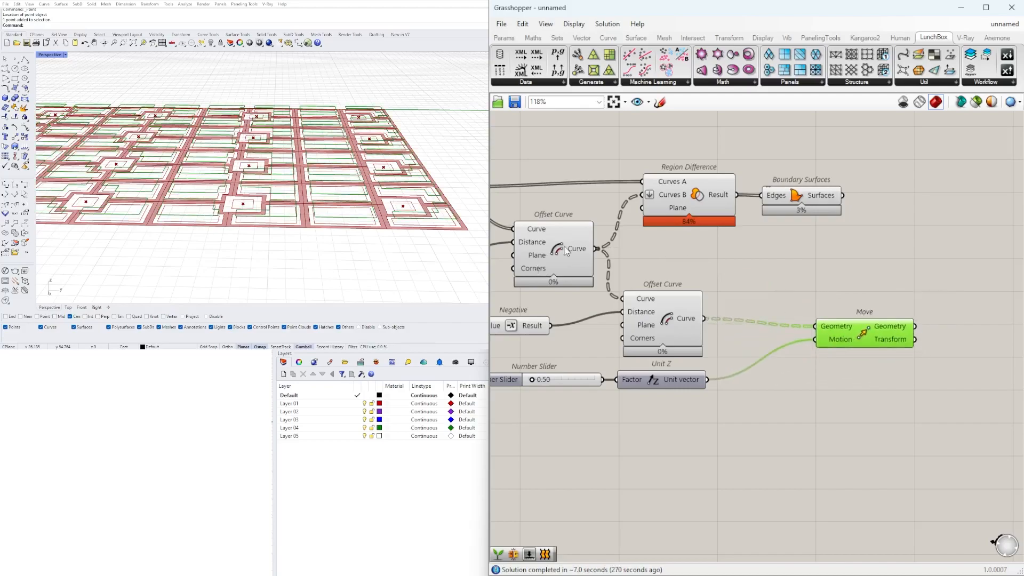
drag(559, 252, 554, 252)
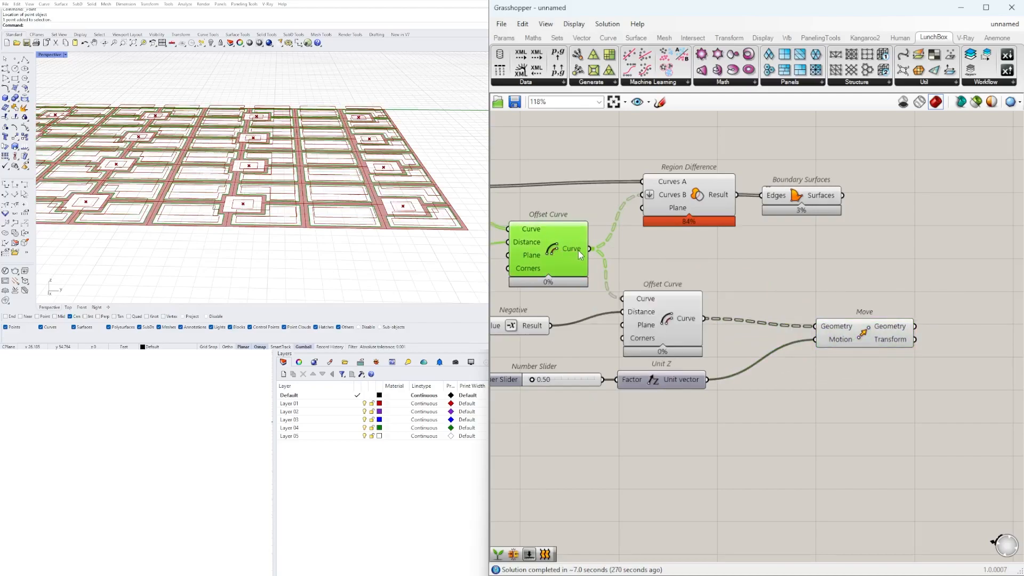
click(841, 321)
key(Delete)
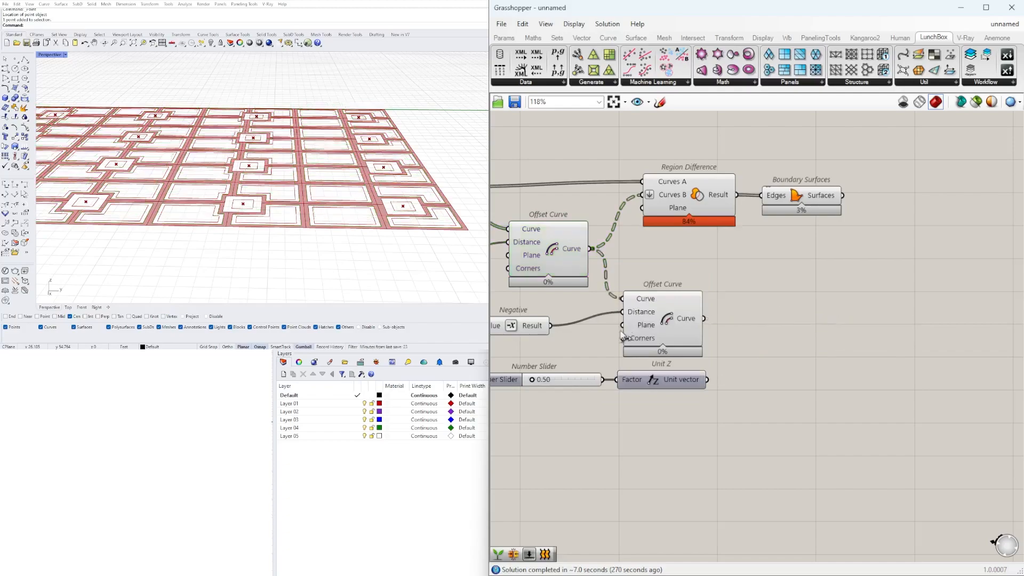
click(646, 324)
key(Delete)
Delete the Negative component and the number slider that drove the second offset's distance.
drag(611, 350, 538, 322)
key(Delete)
scroll(683, 292, down, 1)
right_drag(768, 299, 863, 294)
click(560, 316)
key(Delete)
Add an Extrude component with the remaining Offset Curve as Base and the 0.50 Unit Z vector as Direction.
drag(618, 343, 851, 404)
drag(668, 330, 672, 324)
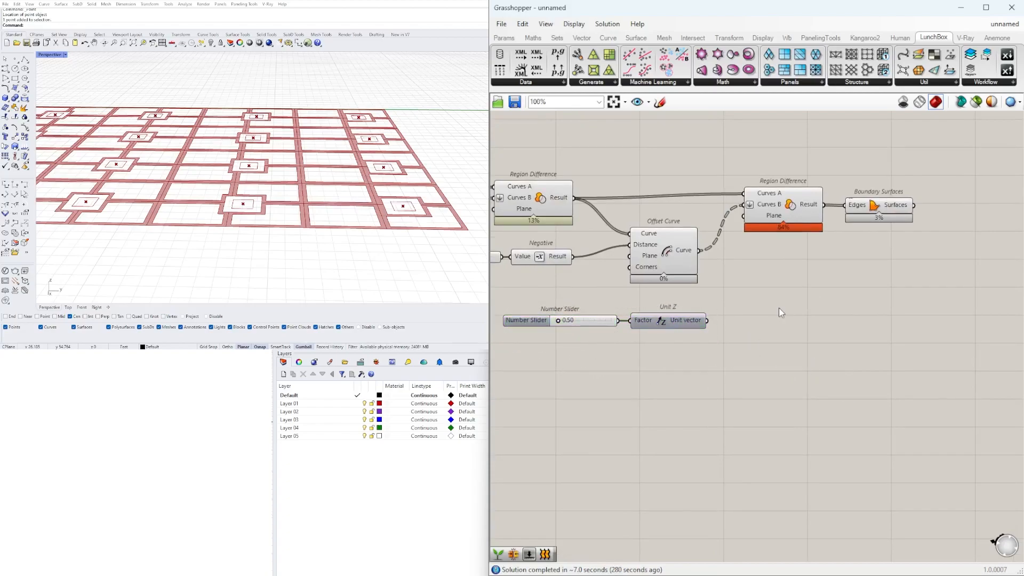
double_click(779, 308)
text(EXTR)
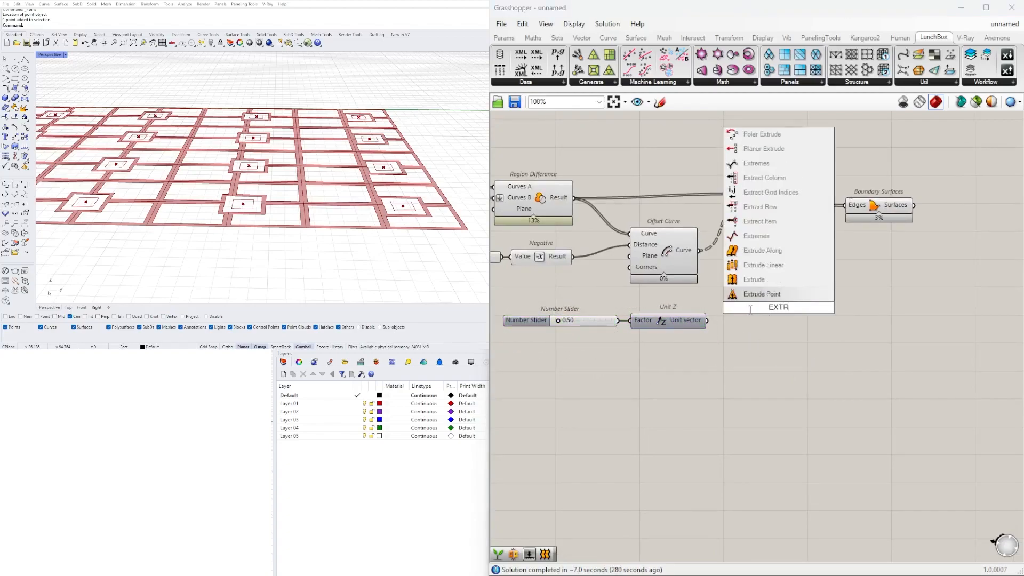
key(Return)
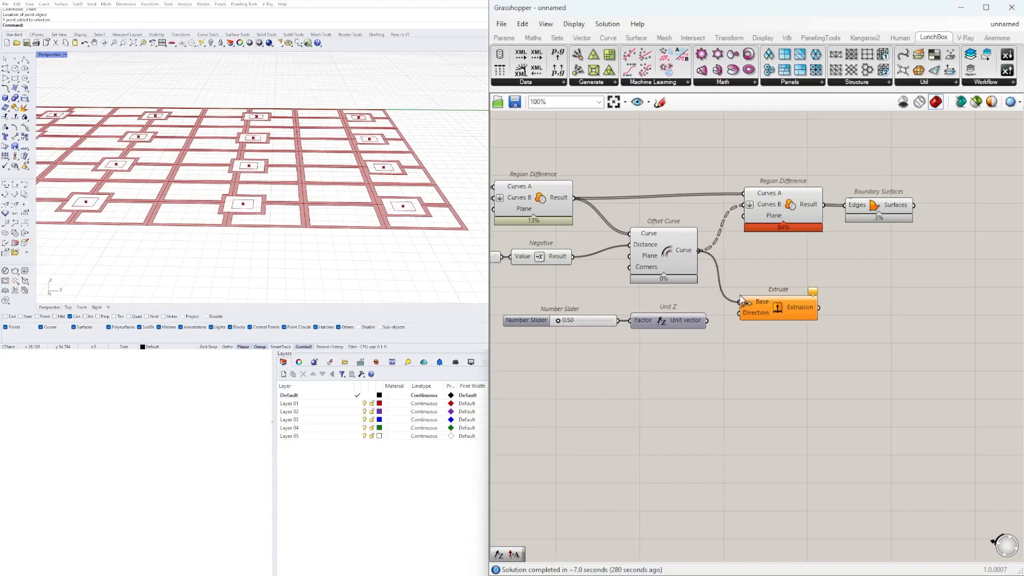
drag(737, 318, 767, 318)
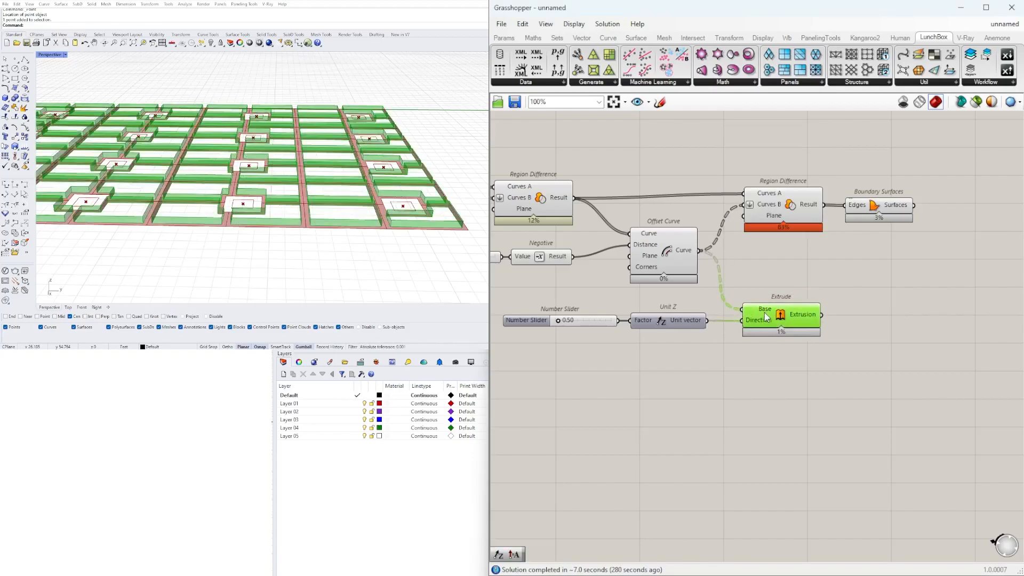
Shift the extrusion components down and add a Move with the Offset Curve as Geometry and Unit Z as Motion.
drag(803, 375, 530, 317)
drag(786, 314, 789, 334)
double_click(797, 290)
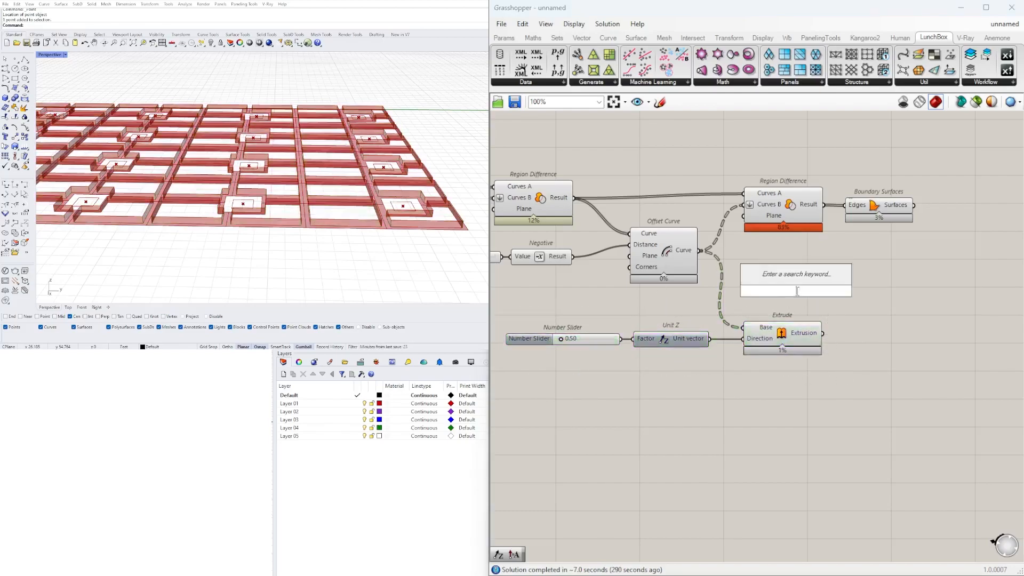
text(move)
key(Return)
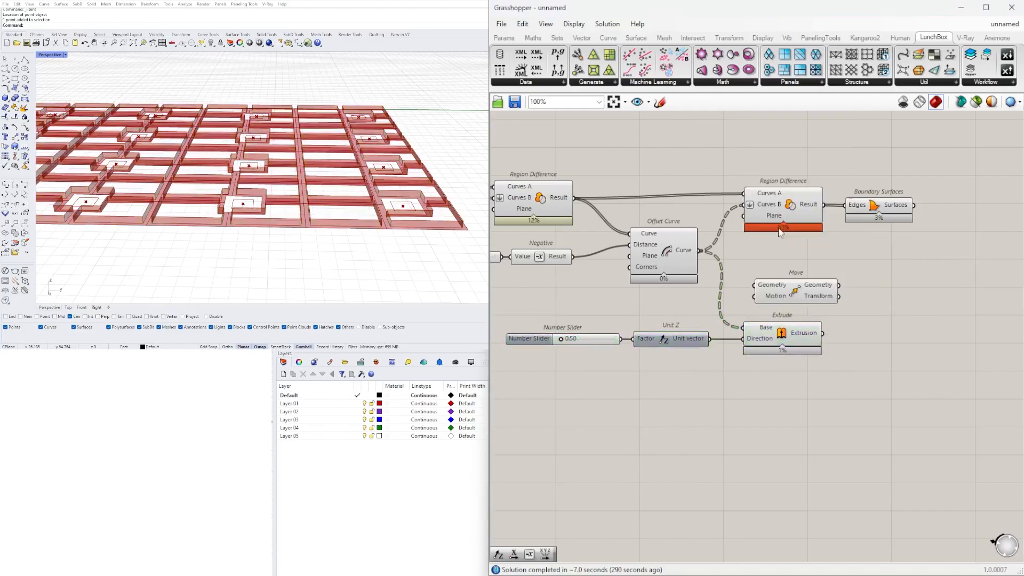
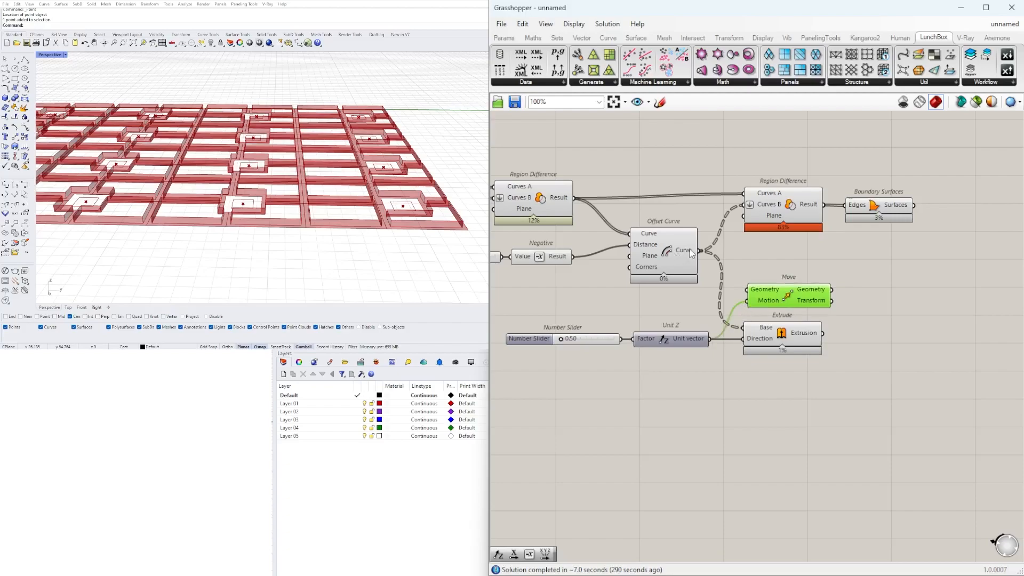
drag(783, 301, 780, 303)
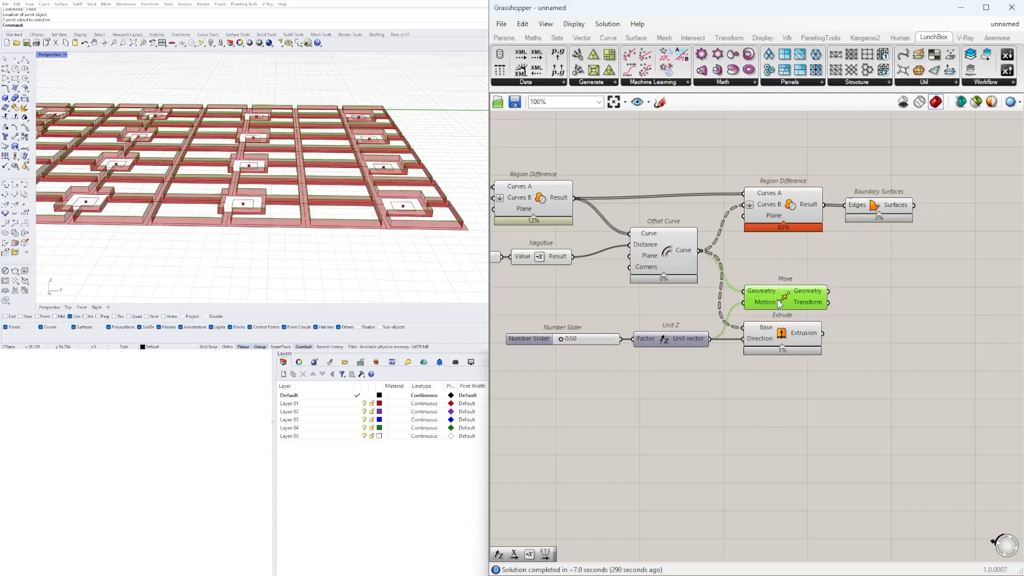
Add a Boundary Surfaces component with the Move component's Geometry output as Edges.
double_click(869, 298)
text(bound)
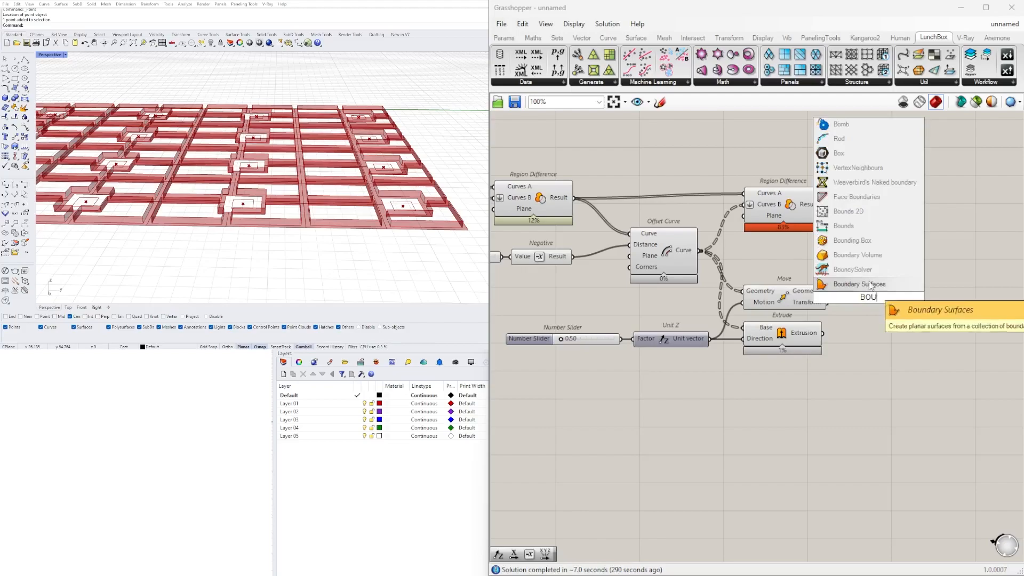
click(863, 283)
drag(831, 291, 877, 293)
Space the Region Difference, Move, Extrude and Boundary Surfaces components further from the Offset Curve, and shift the number slider and Unit Z up beneath it.
drag(904, 413, 749, 295)
drag(949, 439, 739, 173)
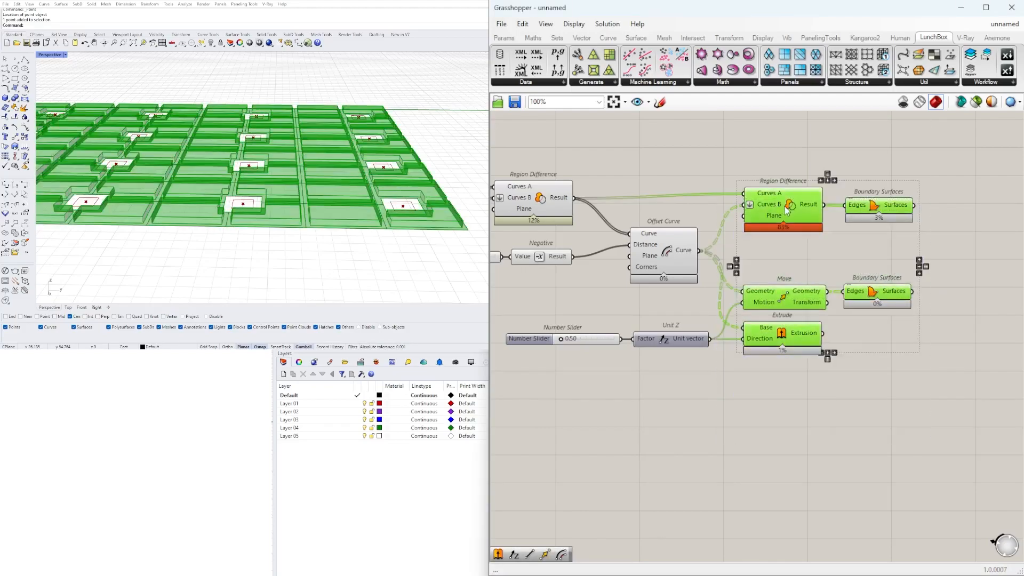
drag(784, 296, 850, 296)
click(634, 384)
right_drag(613, 335, 635, 342)
drag(729, 369, 586, 325)
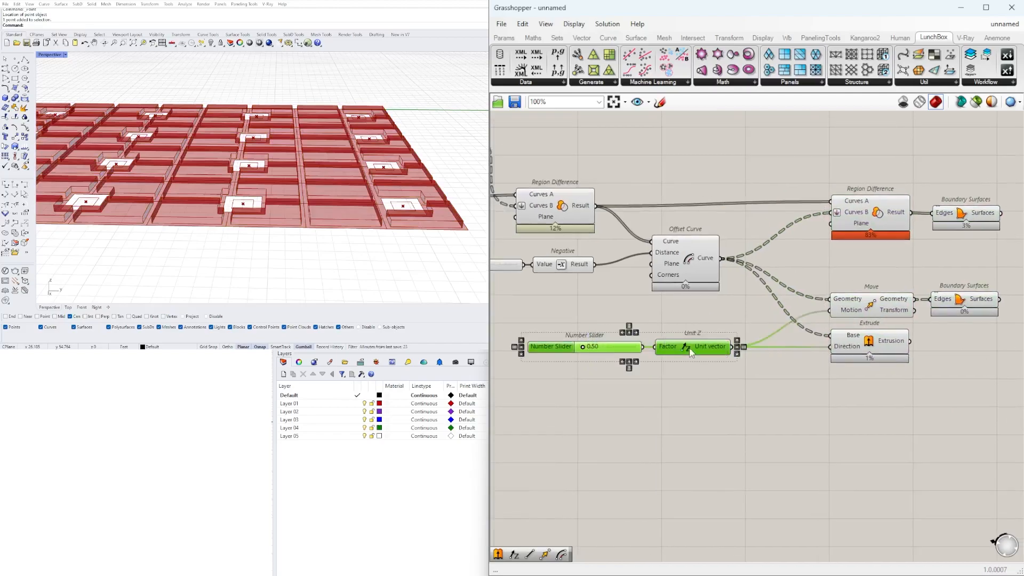
drag(689, 348, 677, 316)
Examine the coffers in the 3D view from below and above, with the Extrude and the raised Boundary Surfaces selected to highlight their geometry.
right_drag(387, 208, 239, 108)
scroll(238, 108, up, 5)
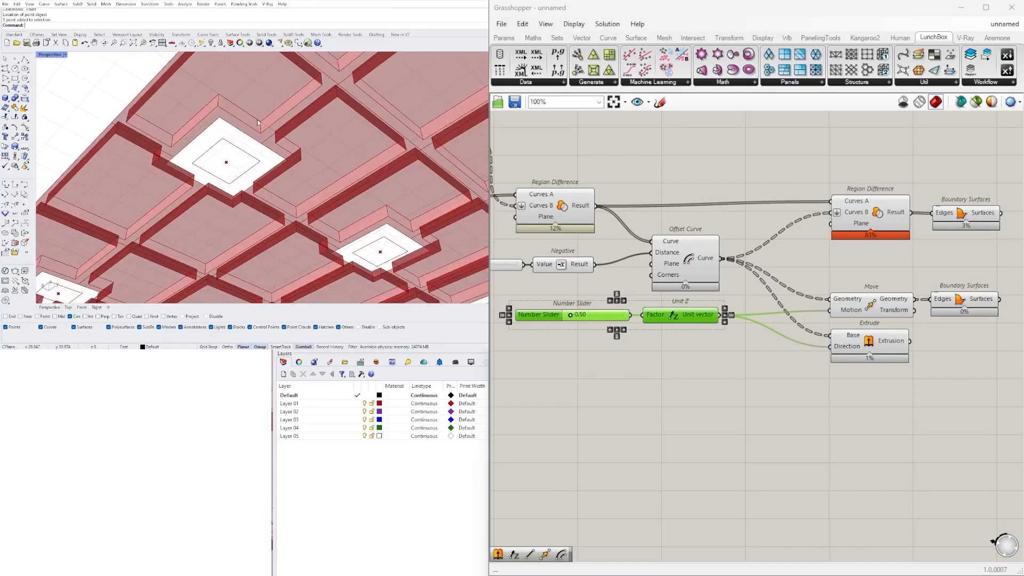
scroll(258, 121, down, 5)
right_drag(258, 121, 355, 225)
scroll(355, 225, up, 5)
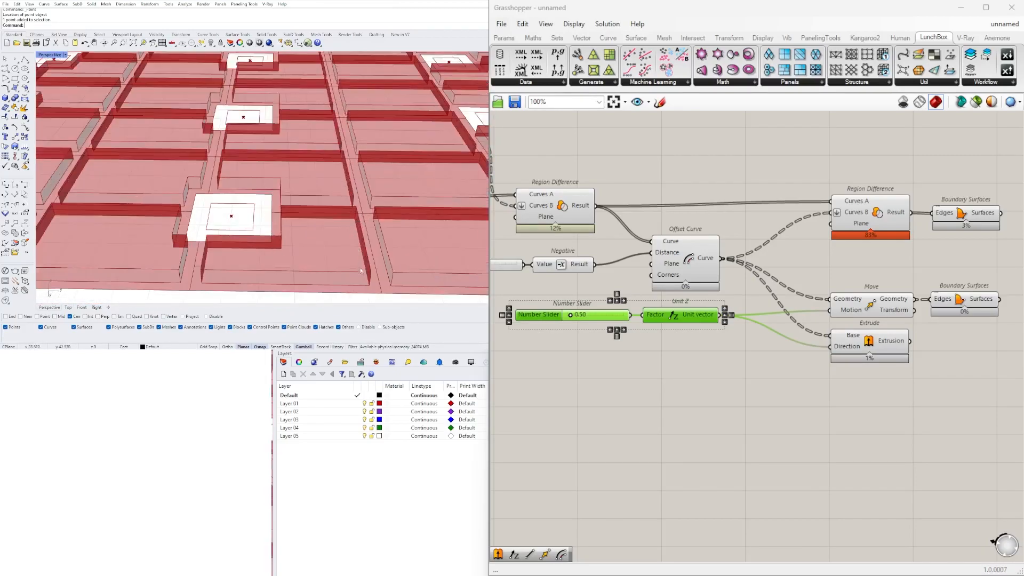
right_drag(759, 322, 568, 358)
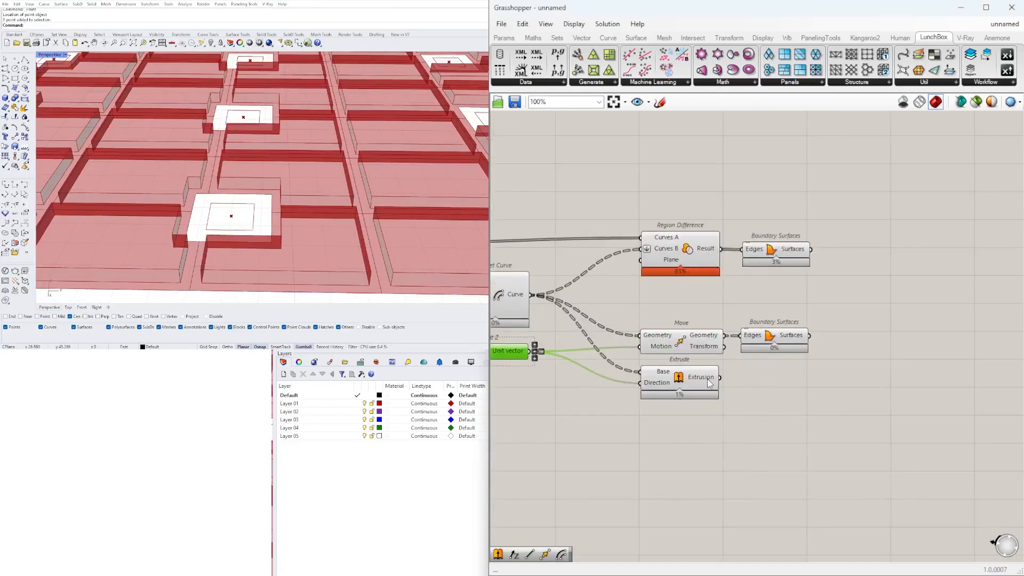
click(711, 382)
shift+click(798, 337)
scroll(308, 192, down, 5)
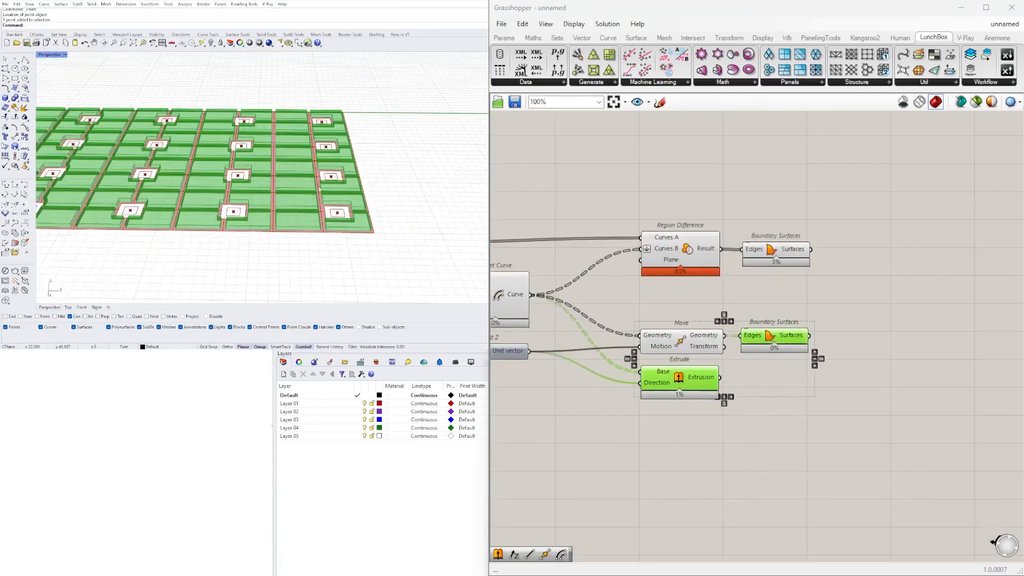
Add a Brep Join component beside the lower Boundary Surfaces and Extrude components.
scroll(821, 331, up, 5)
right_drag(256, 176, 362, 200)
scroll(216, 212, up, 3)
scroll(288, 205, up, 3)
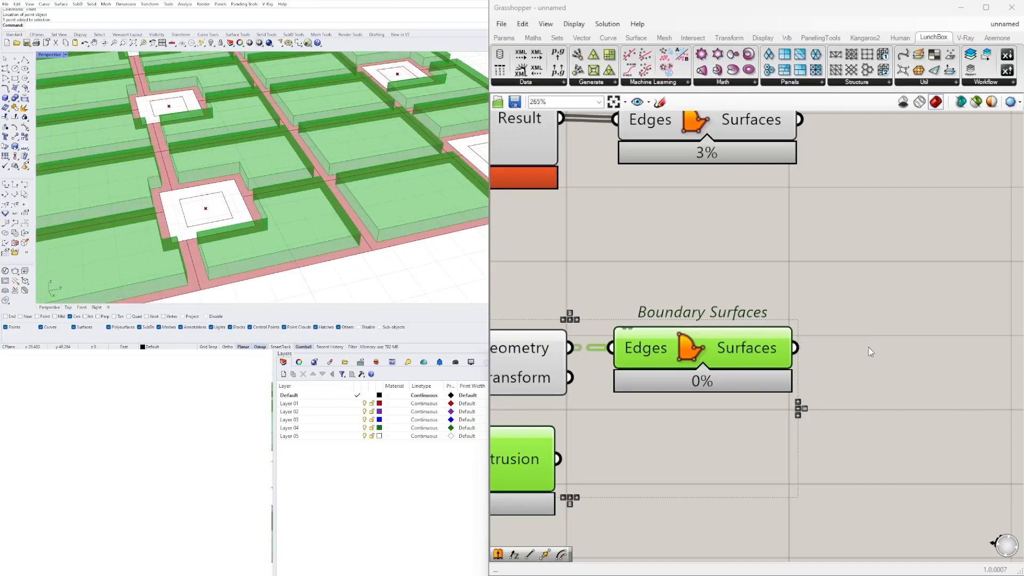
scroll(907, 320, down, 4)
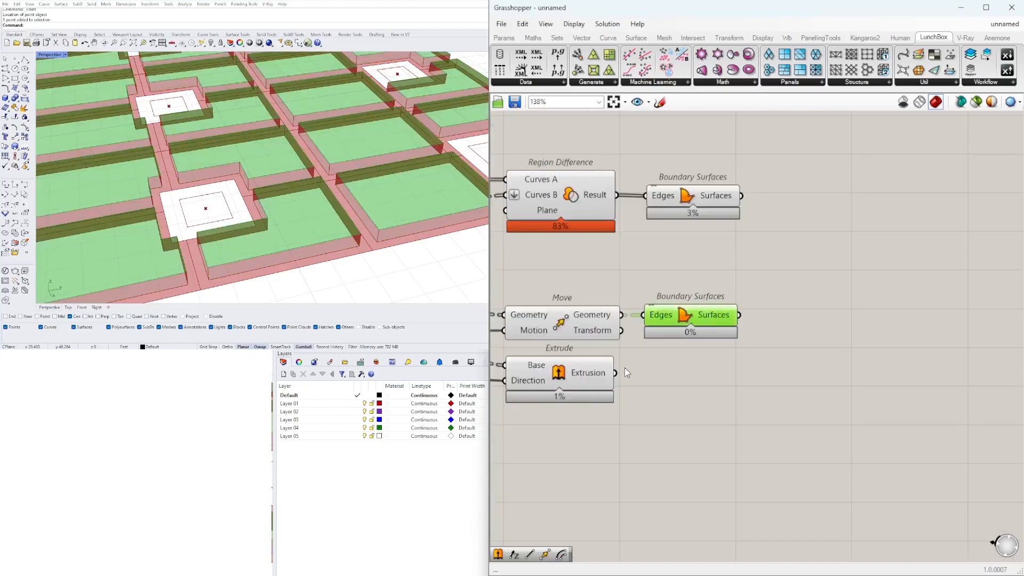
click(741, 386)
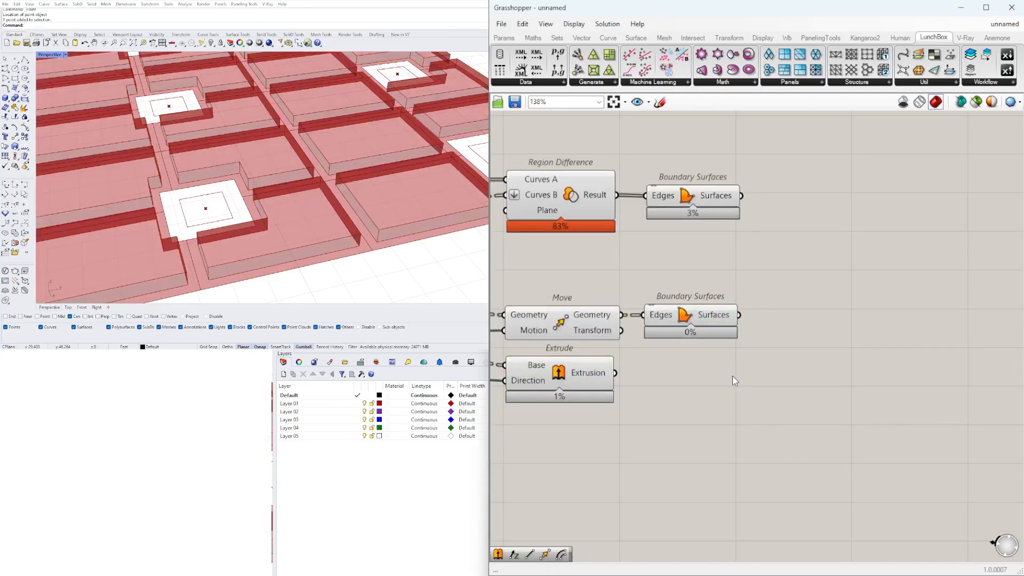
double_click(726, 378)
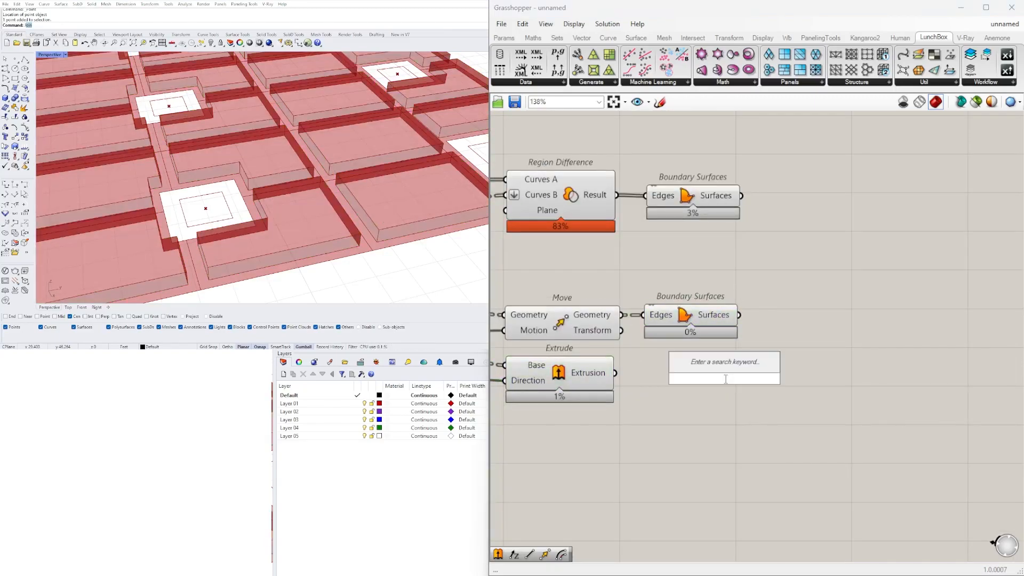
text(join)
click(703, 350)
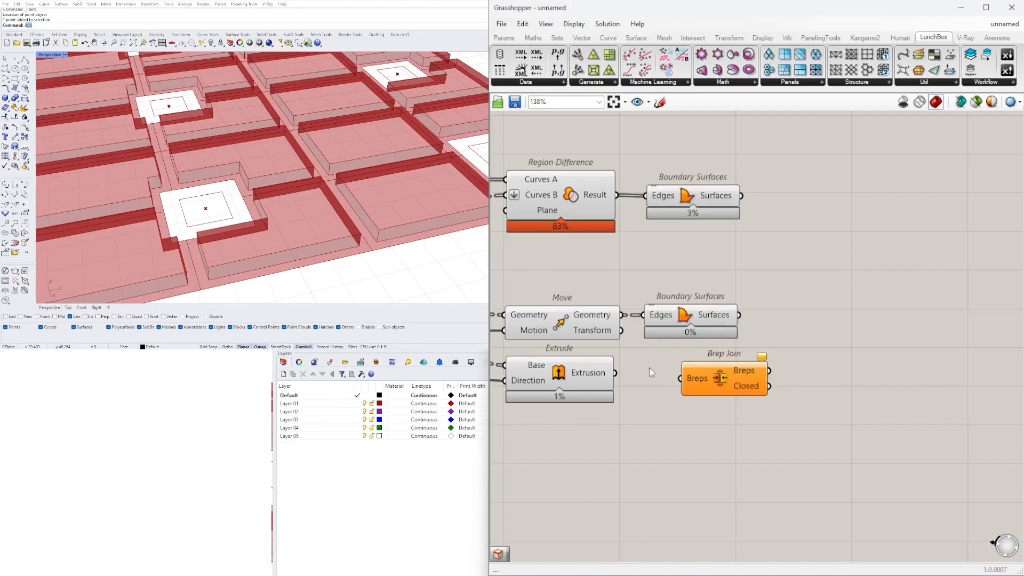
Connect the Extrude output and the lower Boundary Surfaces output to Brep Join, and flatten its Breps input.
click(607, 373)
drag(678, 380, 680, 378)
drag(699, 379, 809, 367)
click(731, 322)
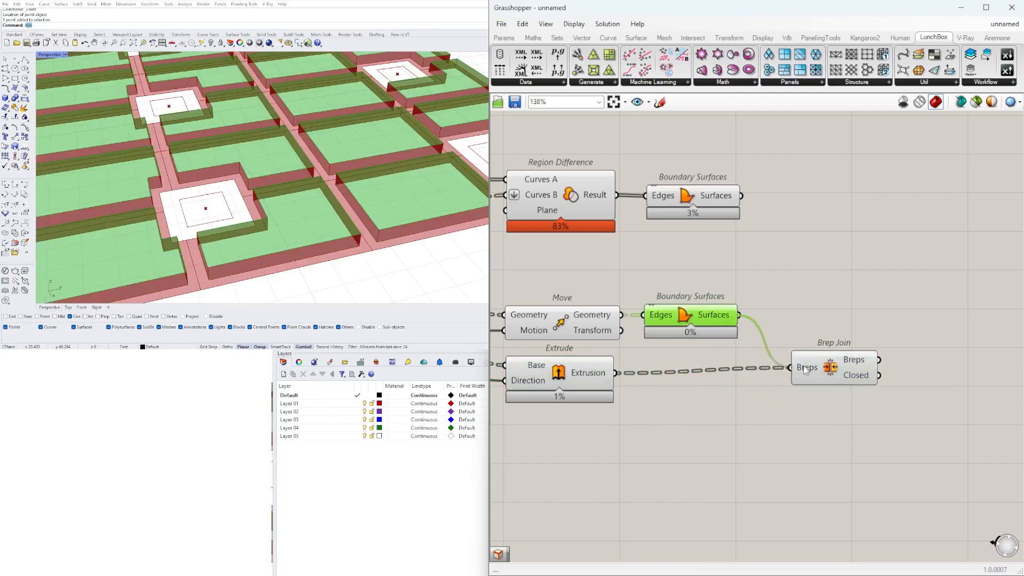
right_click(804, 370)
click(843, 446)
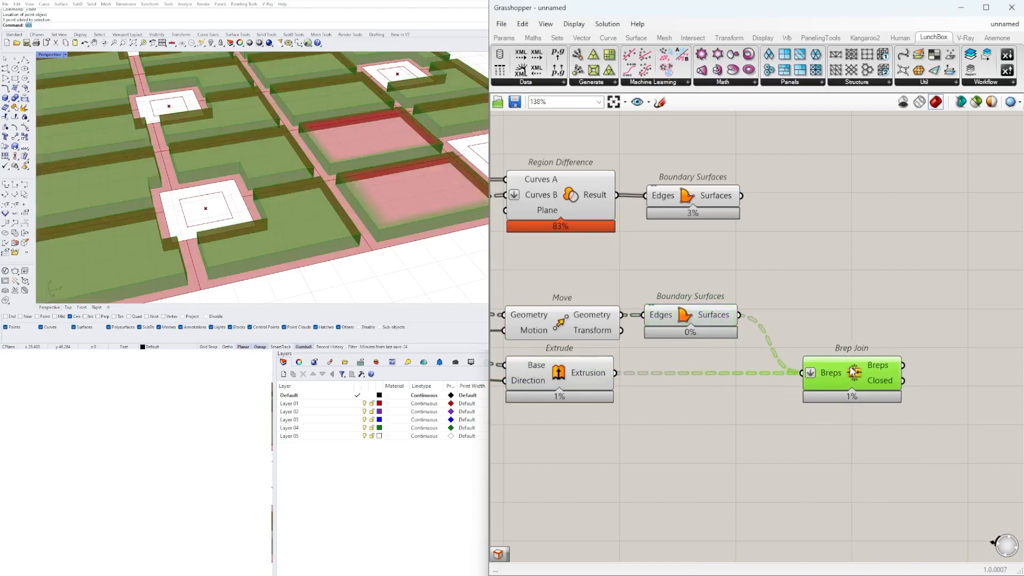
Turn off the preview of the Move, lower Boundary Surfaces and Extrude components that feed Brep Join.
click(716, 410)
drag(715, 424, 499, 293)
middle_click(567, 297)
scroll(566, 312, down, 3)
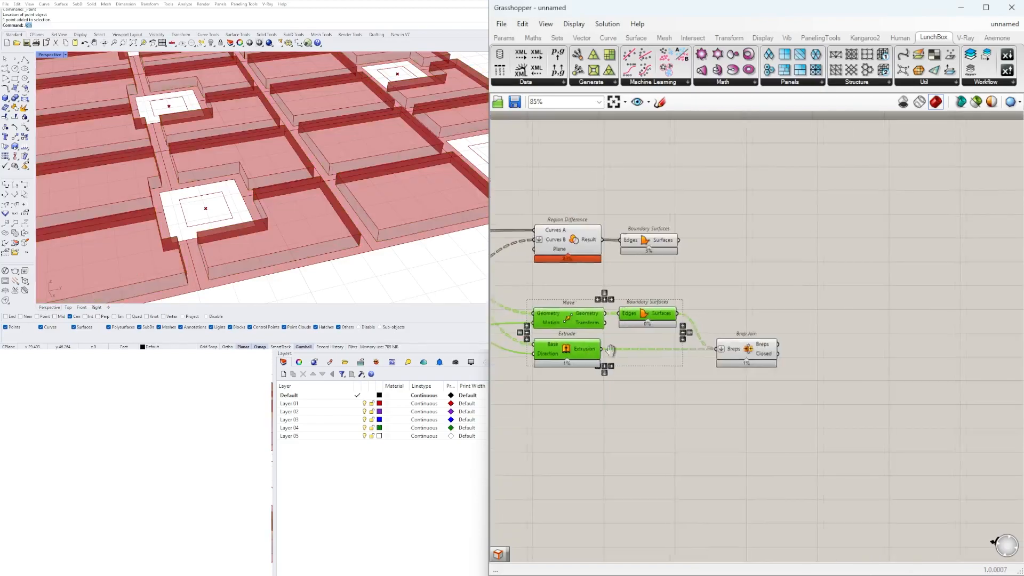
right_drag(592, 349, 833, 338)
click(874, 419)
Connect the upper Boundary Surfaces output to Brep Join's Breps input as an additional source.
click(897, 237)
right_drag(898, 259, 706, 299)
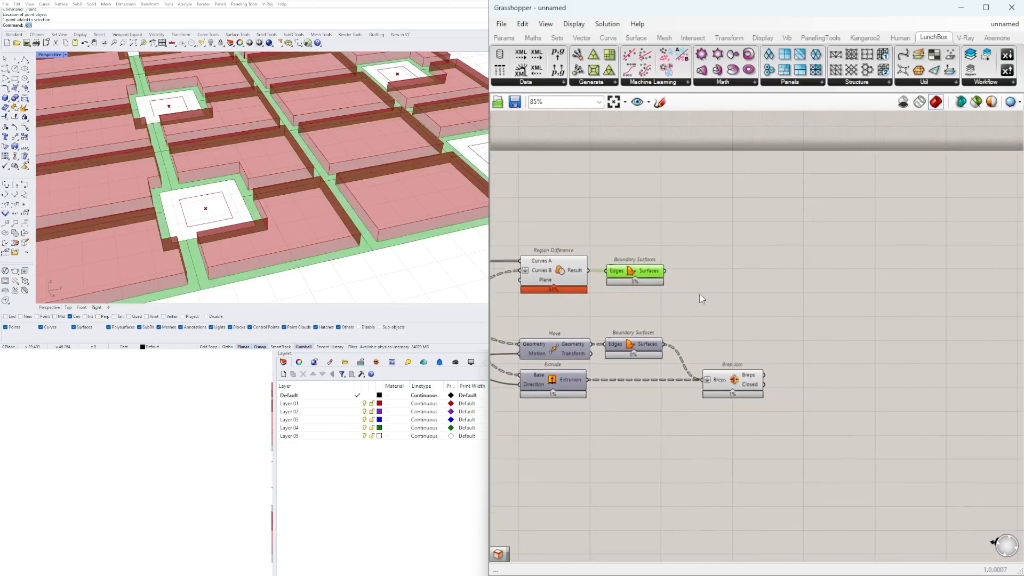
drag(735, 379, 806, 380)
right_click(783, 380)
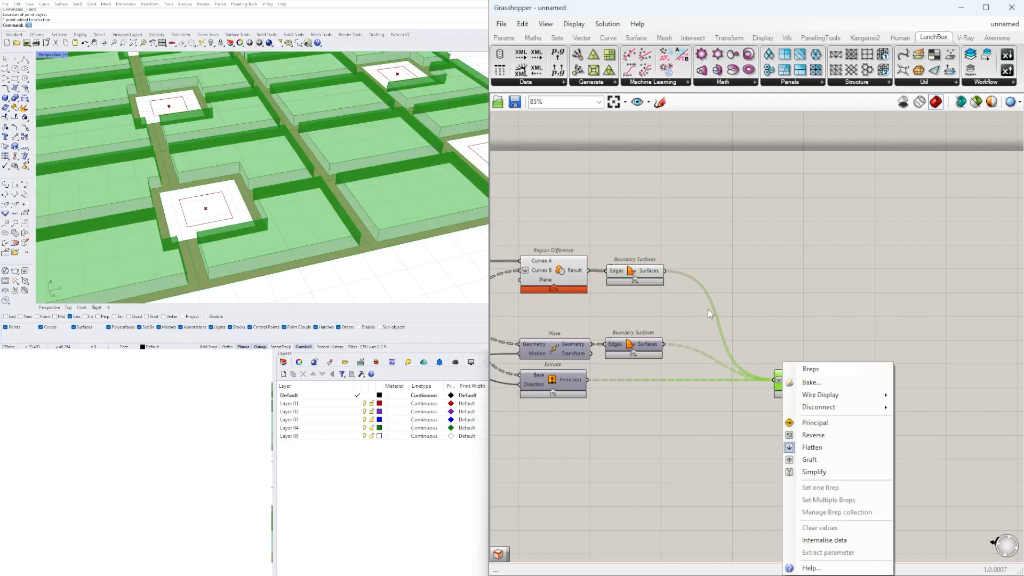
click(712, 333)
Turn off the preview of the last Region Difference and its Boundary Surfaces component.
right_drag(617, 409, 764, 372)
drag(788, 415, 640, 214)
scroll(705, 193, down, 1)
middle_click(704, 195)
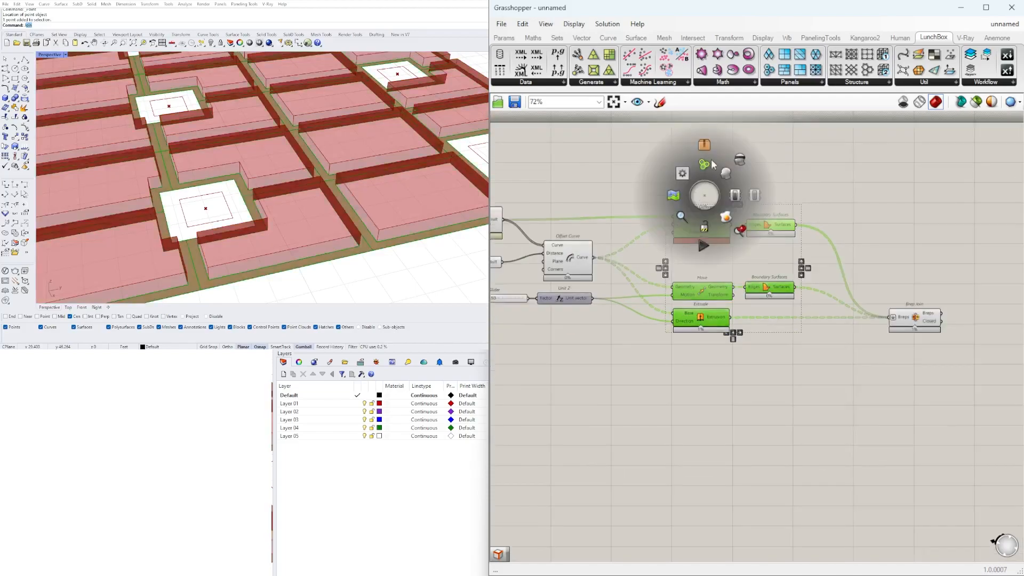
click(741, 158)
Set the number slider feeding the Unit Z factor to 0.47 and check the panel height in perspective.
right_drag(316, 191, 331, 216)
scroll(791, 234, down, 2)
right_drag(657, 254, 780, 265)
scroll(779, 264, up, 2)
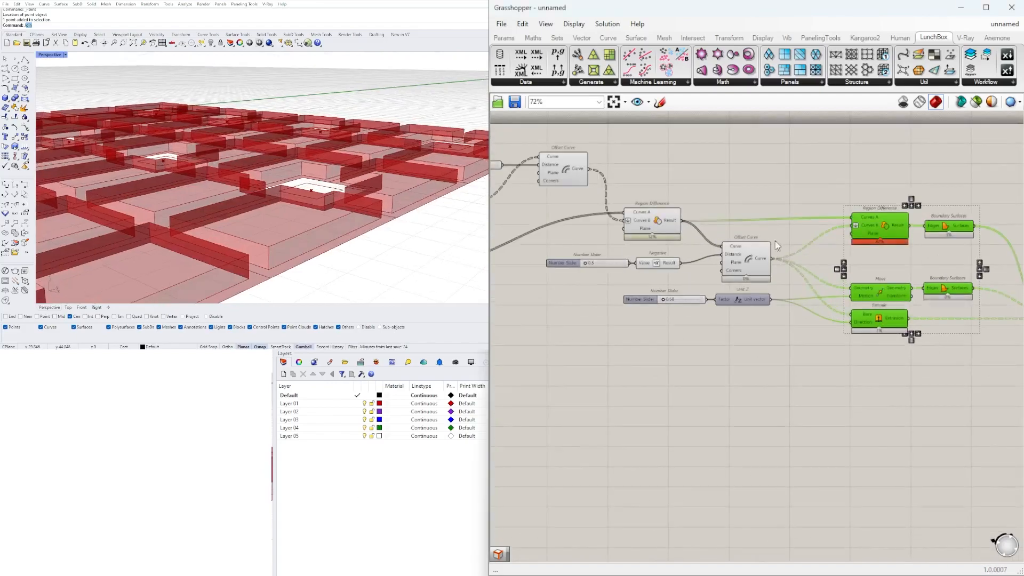
scroll(674, 301, up, 6)
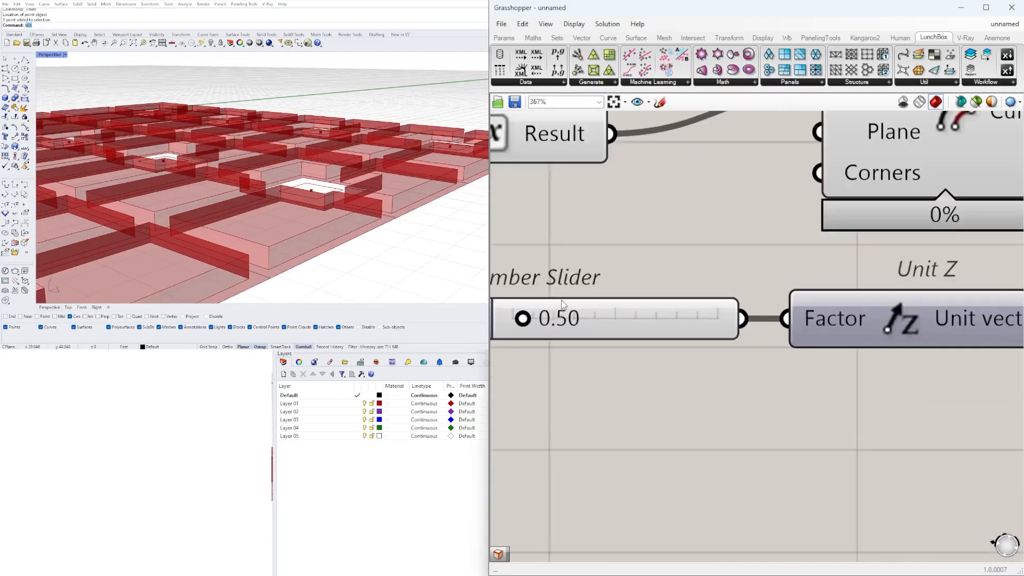
mouse_move(537, 318)
mouse_down()
mouse_move(552, 318)
mouse_move(520, 318)
mouse_up()
scroll(711, 314, down, 2)
right_drag(407, 184, 381, 137)
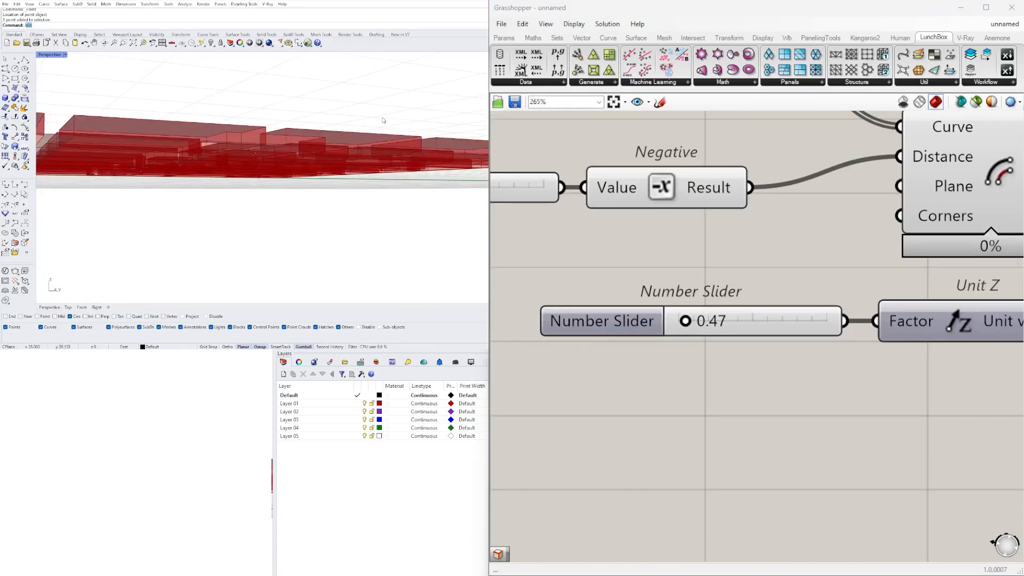
right_drag(382, 132, 379, 192)
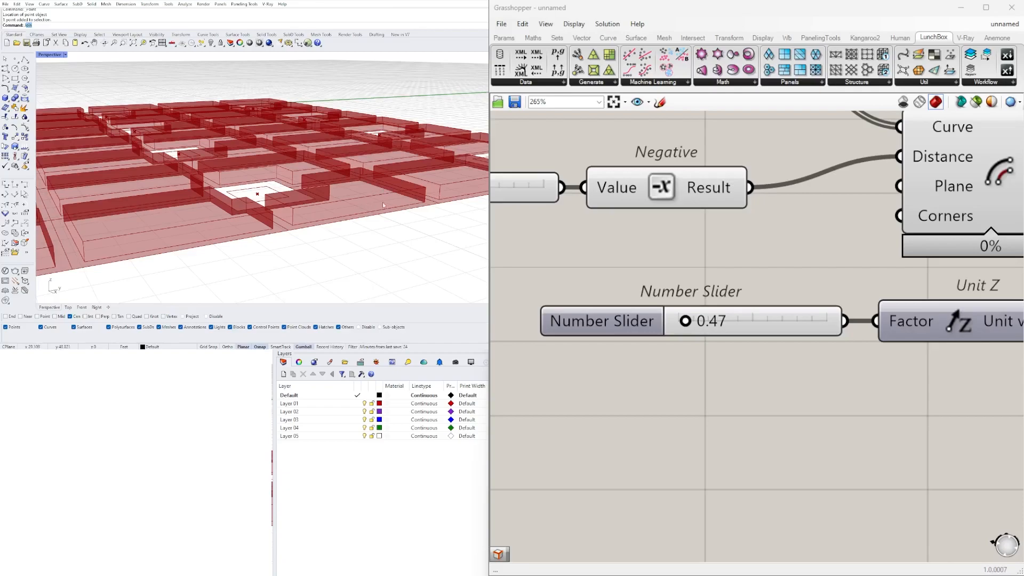
Examine the Region Difference and Offset Curve components and trace the definition back to the base Rectangle.
scroll(802, 386, down, 3)
right_drag(849, 377, 700, 366)
right_drag(565, 335, 726, 327)
scroll(725, 326, down, 2)
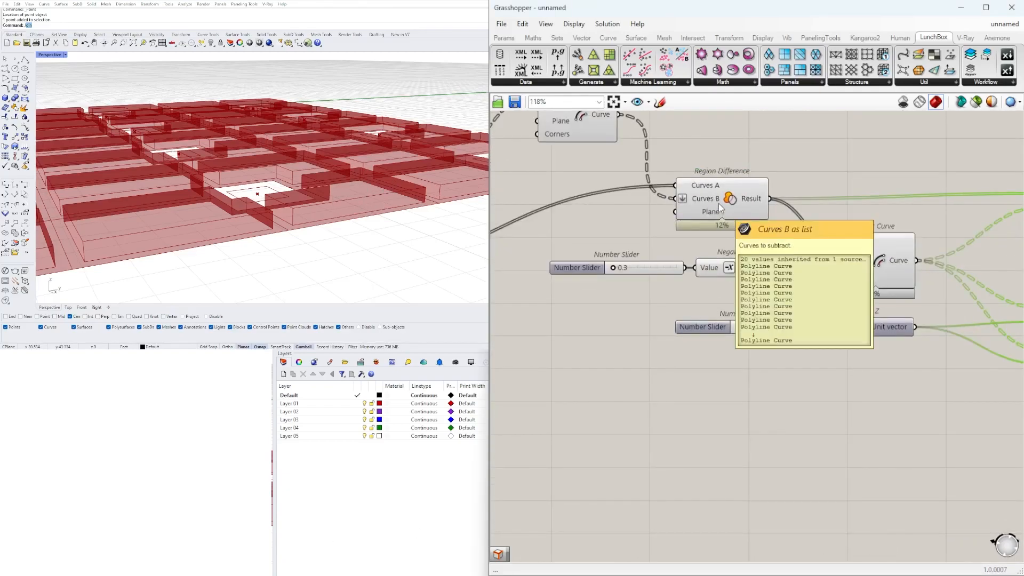
right_drag(853, 350, 833, 358)
click(840, 275)
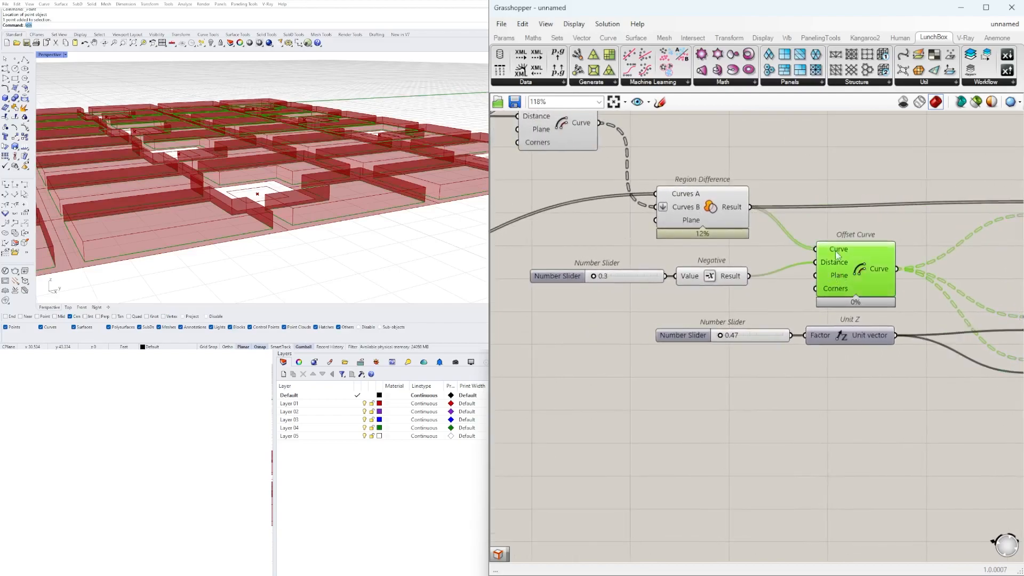
scroll(832, 253, down, 2)
right_drag(832, 253, 959, 249)
right_drag(555, 240, 882, 304)
right_drag(544, 277, 800, 256)
right_drag(505, 232, 726, 246)
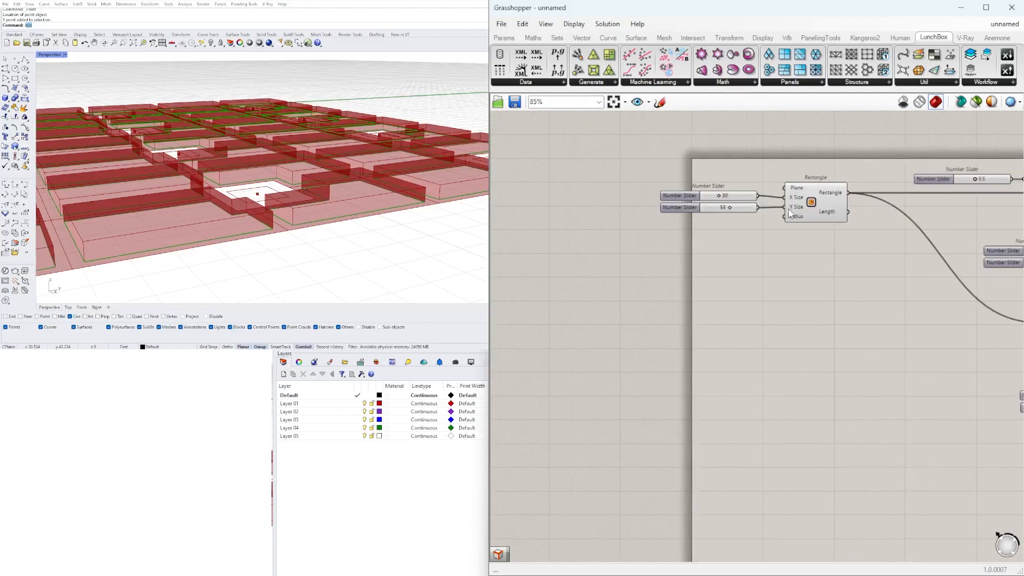
Add a new Extrude component below the existing one and connect the base Rectangle to its Base input.
click(787, 215)
double_click(832, 392)
text(EXTR)
click(808, 363)
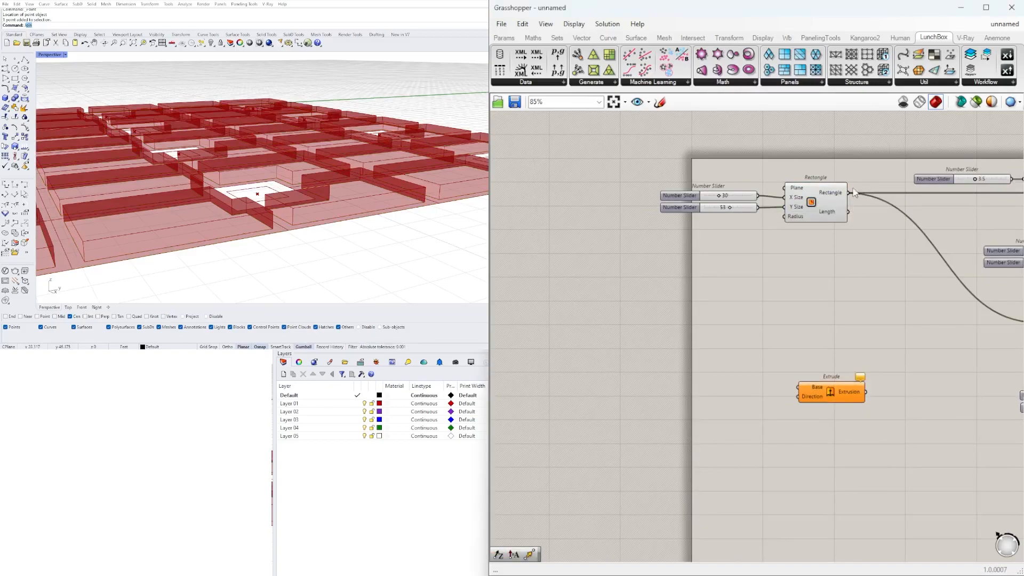
scroll(627, 317, down, 7)
drag(825, 386, 699, 366)
scroll(843, 339, up, 7)
right_drag(668, 381, 918, 376)
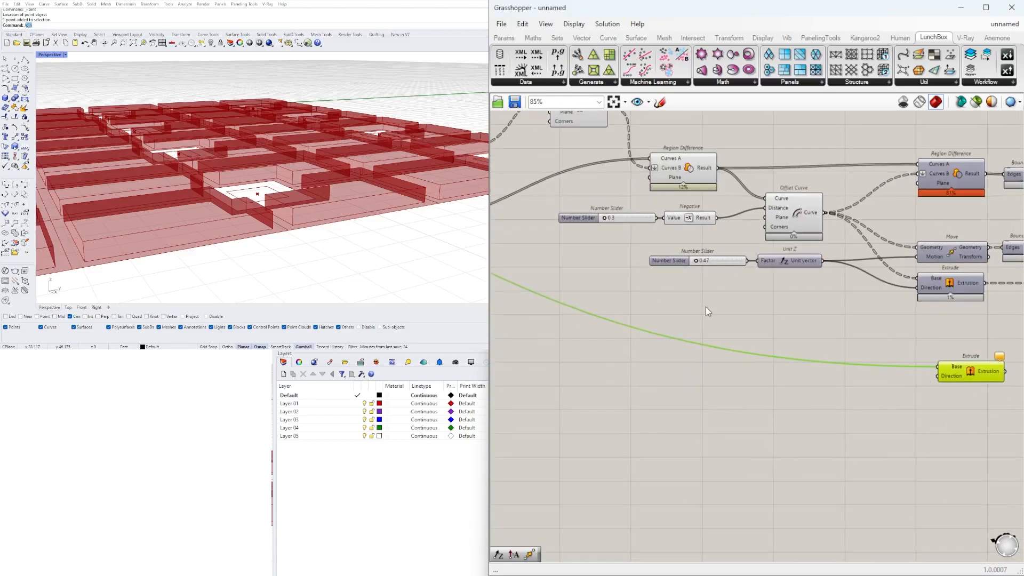
Move the Unit Z height slider lower and add an Addition component next to it.
scroll(736, 320, up, 3)
drag(608, 226, 582, 283)
double_click(765, 316)
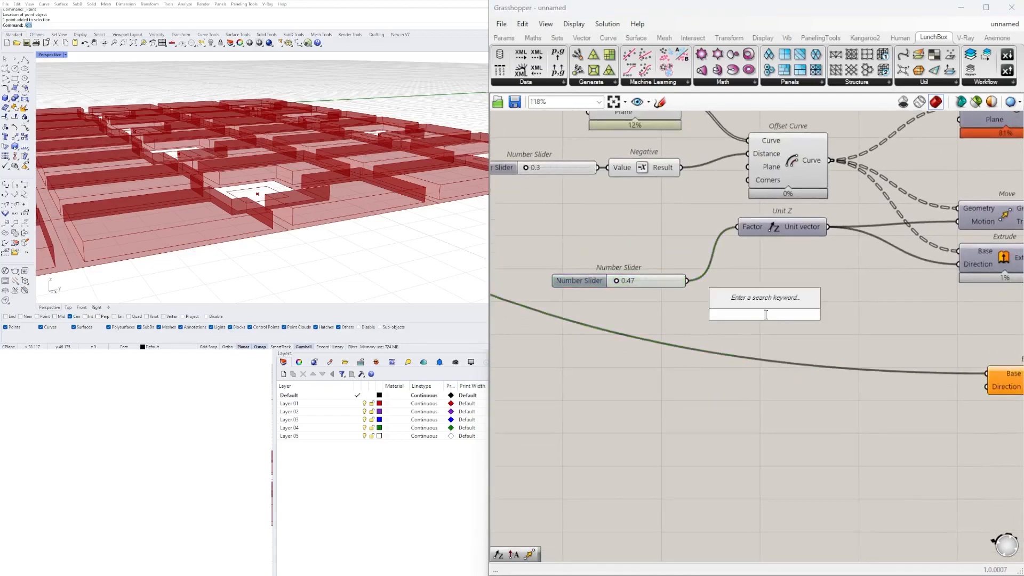
text(addition)
key(Return)
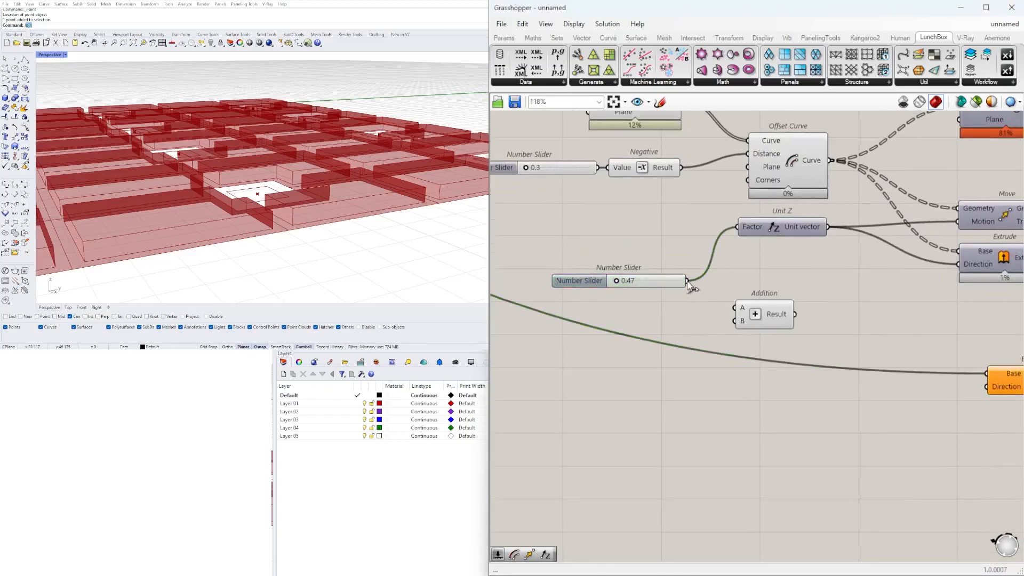
Connect the 0.47 slider to Addition's A input and a new 0.5 number slider to its B input.
double_click(603, 402)
text(0.5)
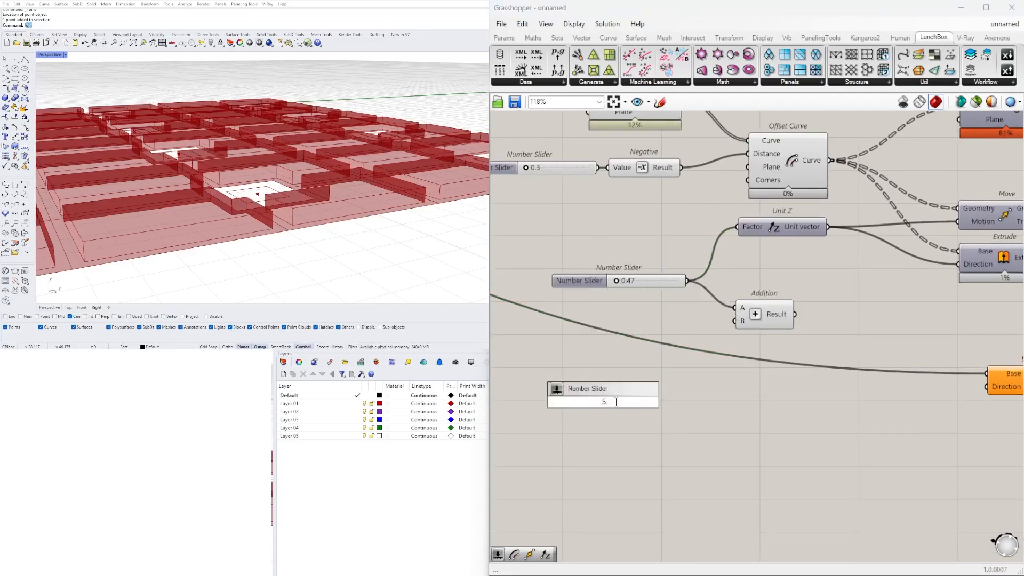
key(Return)
drag(569, 408, 592, 333)
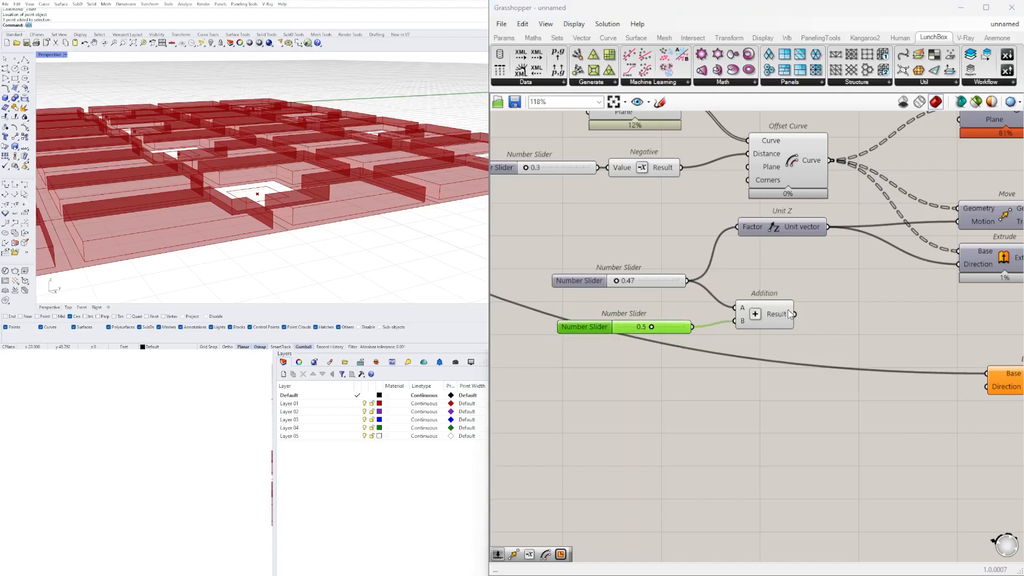
Add a second Unit Z component, feed it the Addition result, and connect its vector to the new Extrude's Direction.
right_drag(802, 320, 688, 315)
double_click(768, 407)
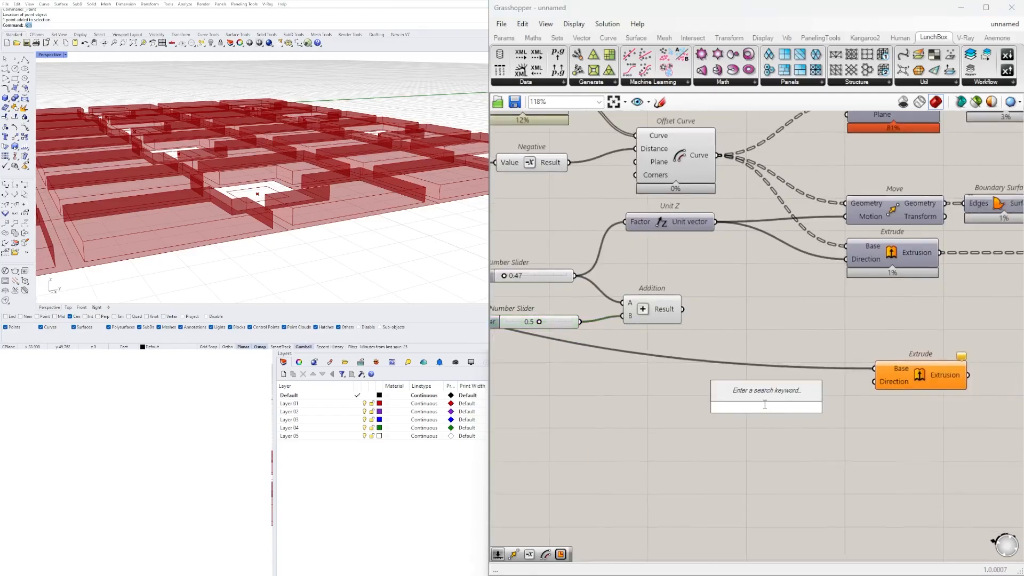
text(unit z)
key(Return)
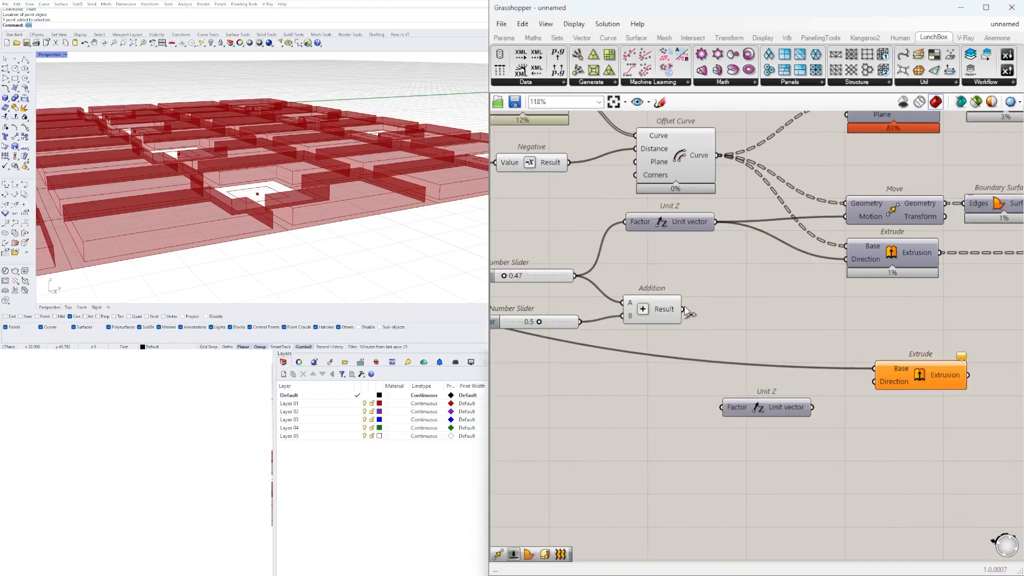
drag(730, 413, 761, 404)
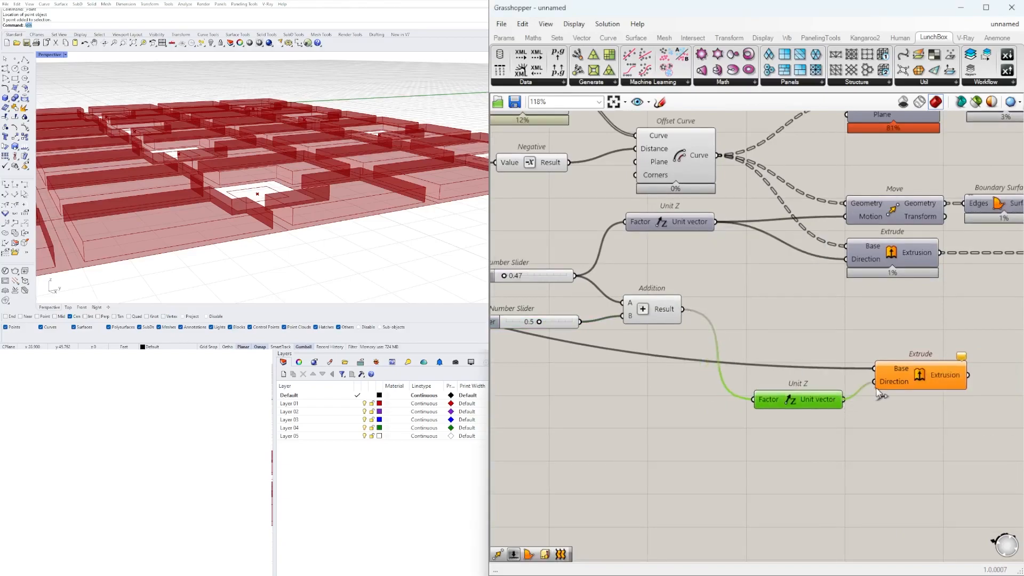
click(928, 372)
Set the slider feeding Addition's B input to 0.4 and inspect the extruded outer border in perspective.
right_drag(376, 206, 413, 175)
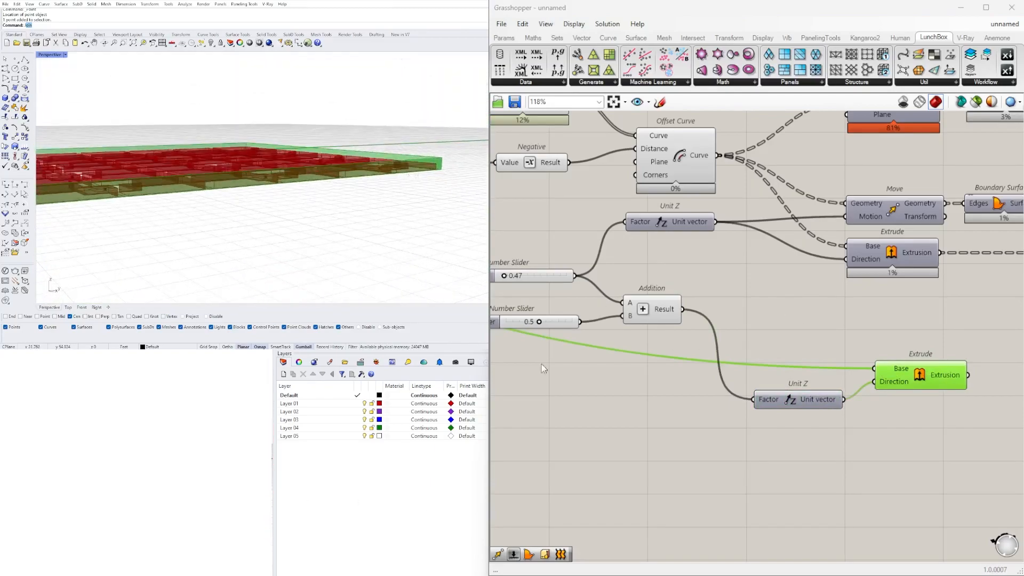
scroll(525, 333, up, 4)
right_drag(523, 331, 644, 321)
scroll(532, 323, up, 1)
drag(583, 312, 567, 275)
scroll(545, 226, up, 4)
drag(811, 300, 779, 299)
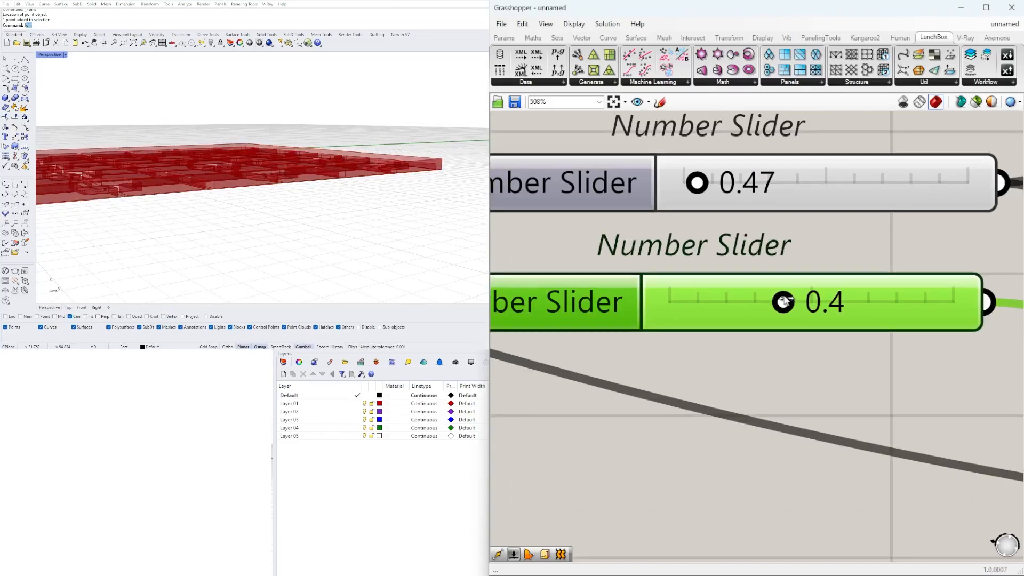
scroll(779, 302, down, 9)
click(853, 345)
right_drag(320, 176, 331, 218)
Add a Move component above the new Extrude and connect the second Unit Z vector to its Motion input.
right_drag(806, 331, 901, 335)
scroll(901, 336, up, 5)
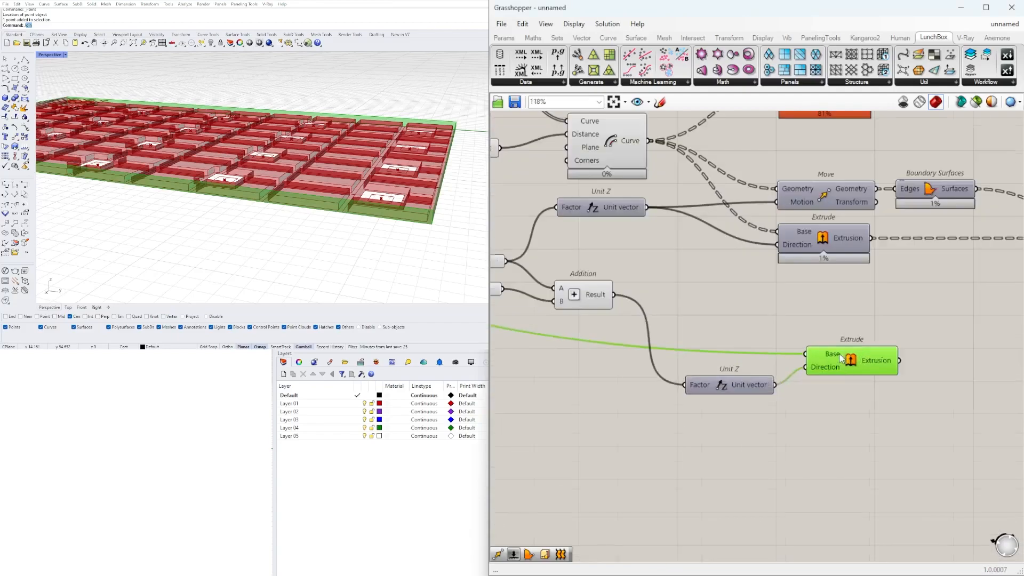
double_click(859, 301)
text(move)
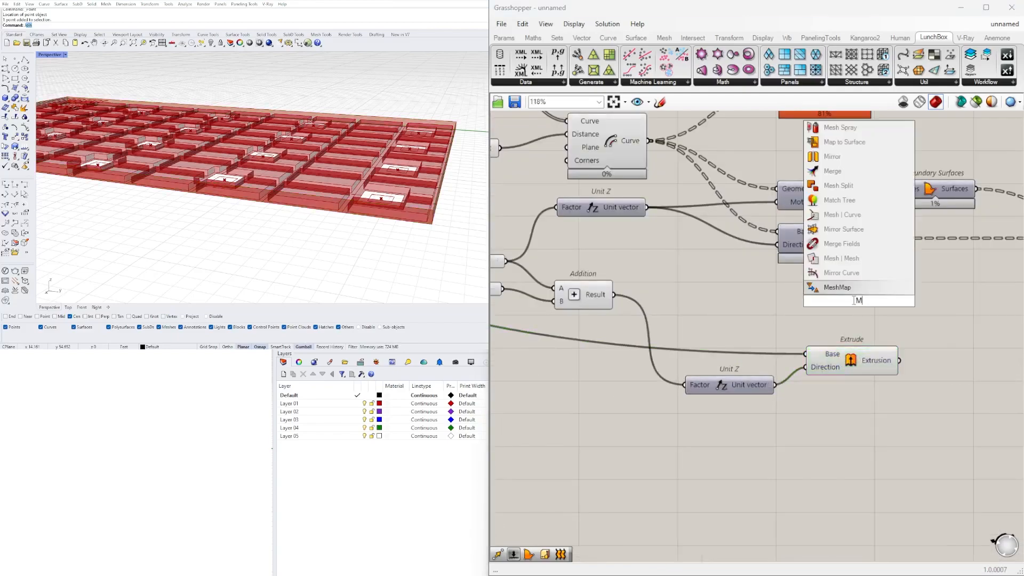
key(Return)
drag(844, 302, 853, 322)
Connect the base Rectangle output to the new Move component's Geometry input.
scroll(807, 331, down, 5)
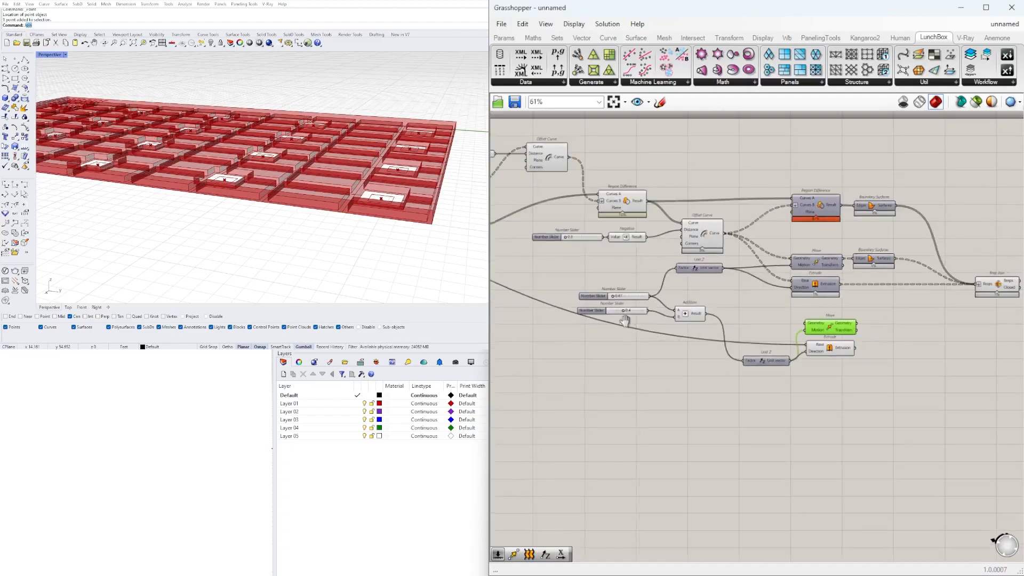
right_drag(624, 325, 788, 318)
scroll(788, 318, down, 3)
right_drag(597, 293, 755, 300)
scroll(526, 218, up, 4)
click(597, 219)
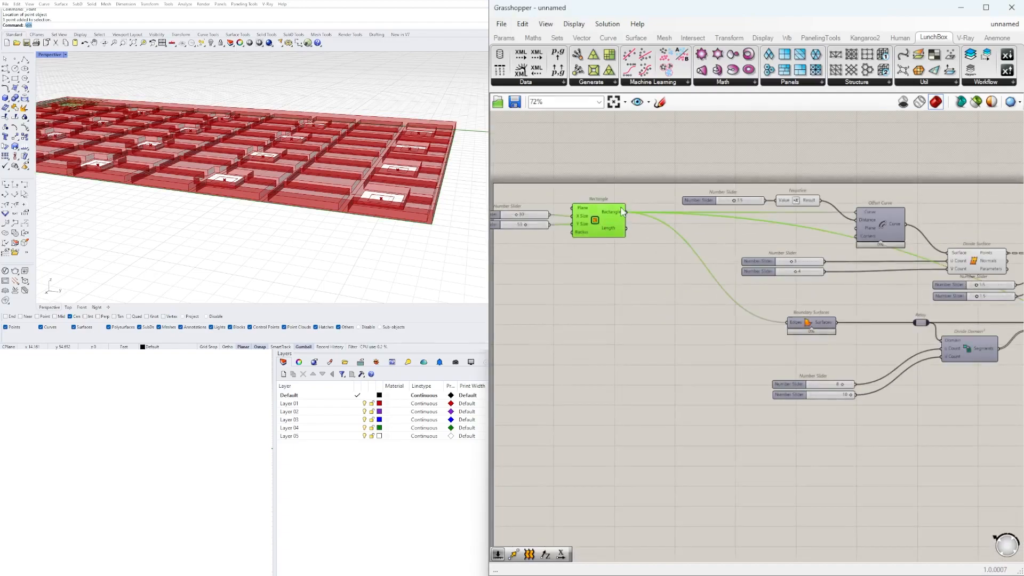
scroll(629, 219, down, 3)
scroll(954, 314, up, 6)
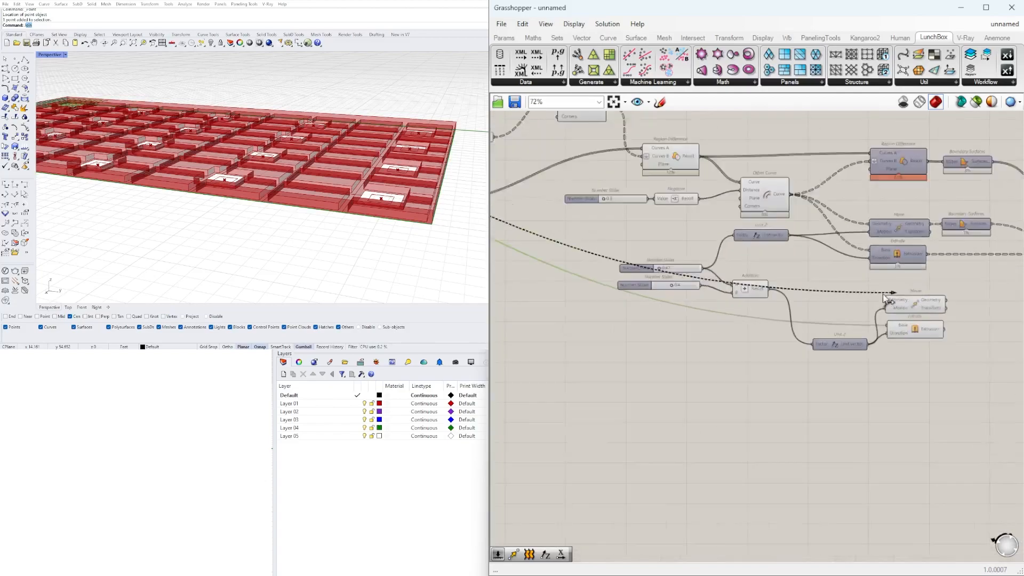
click(945, 319)
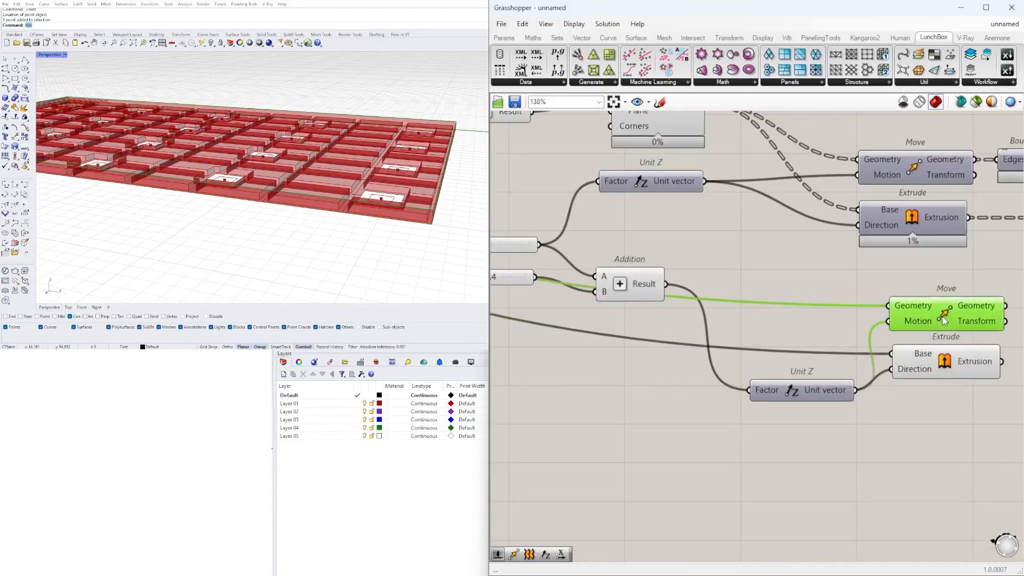
Add a Boundary Surfaces component beside the lower Move and connect Move's Geometry output to its Edges input.
right_drag(870, 334, 767, 336)
double_click(764, 337)
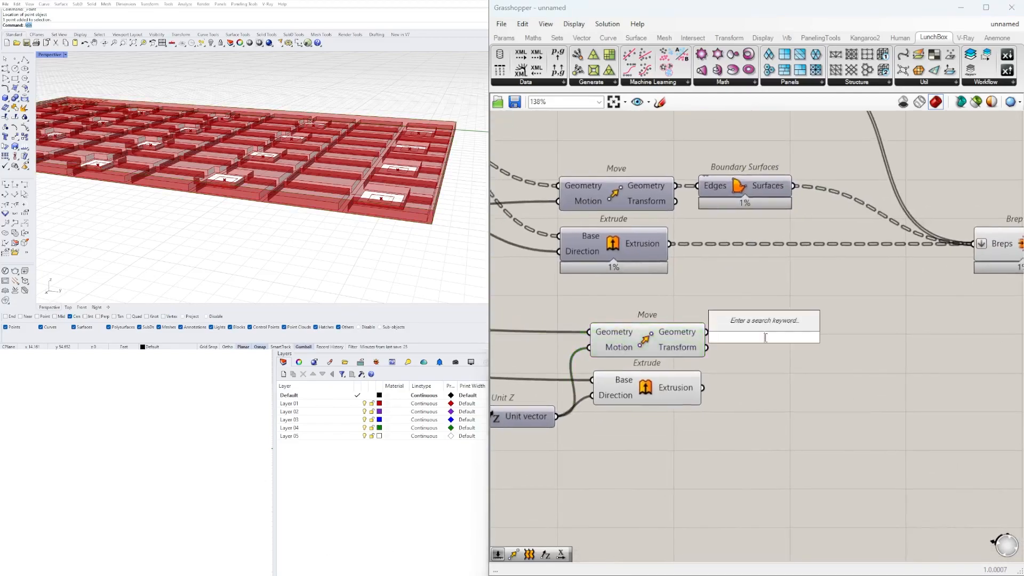
text(Boun)
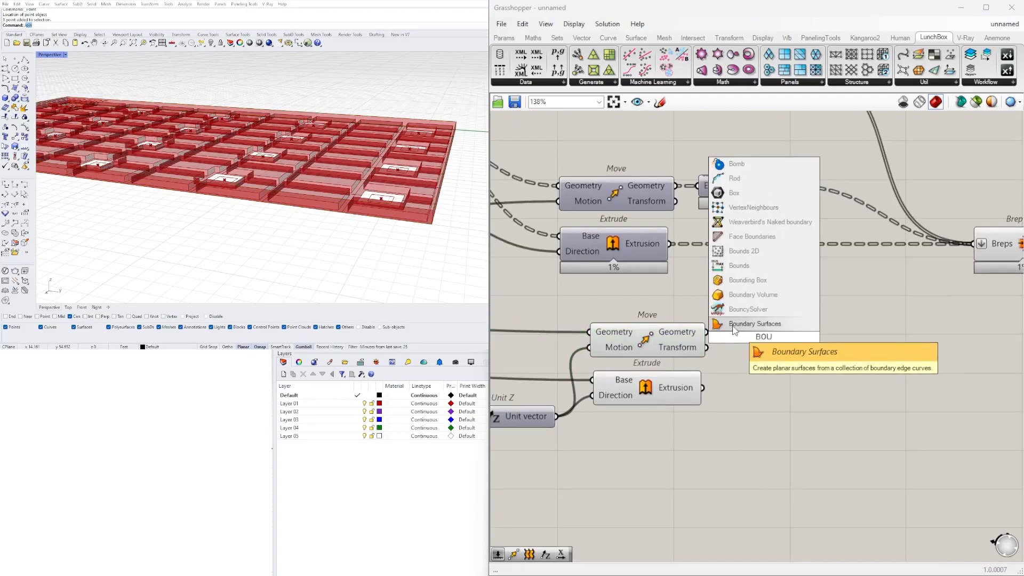
click(732, 326)
drag(707, 332, 767, 385)
drag(694, 393, 729, 385)
key(ctrl+z)
click(772, 393)
click(671, 390)
drag(707, 332, 759, 391)
key(Delete)
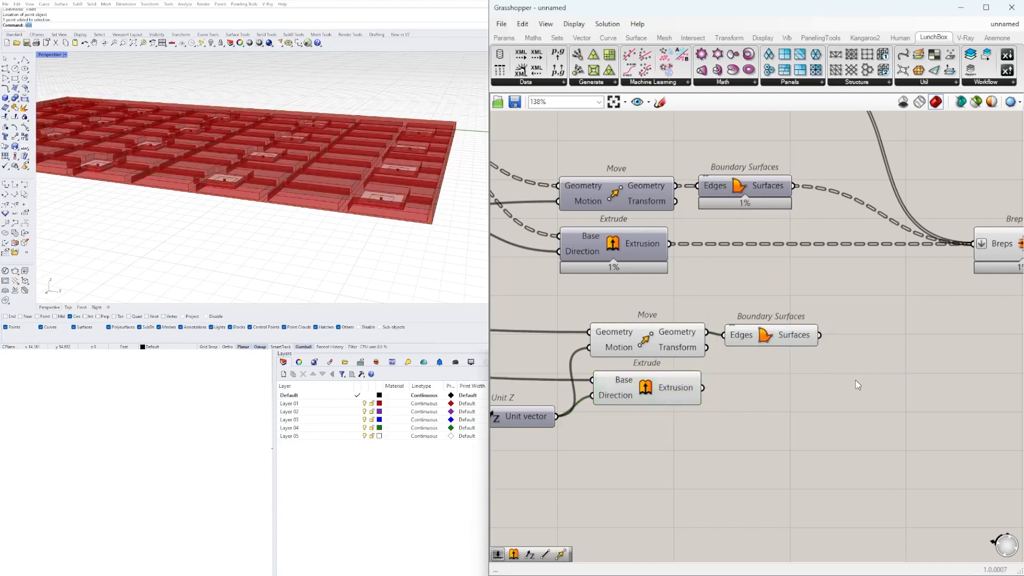
click(742, 335)
Examine the extruded outer border and the existing Brep Join result in perspective, from below and above.
click(667, 387)
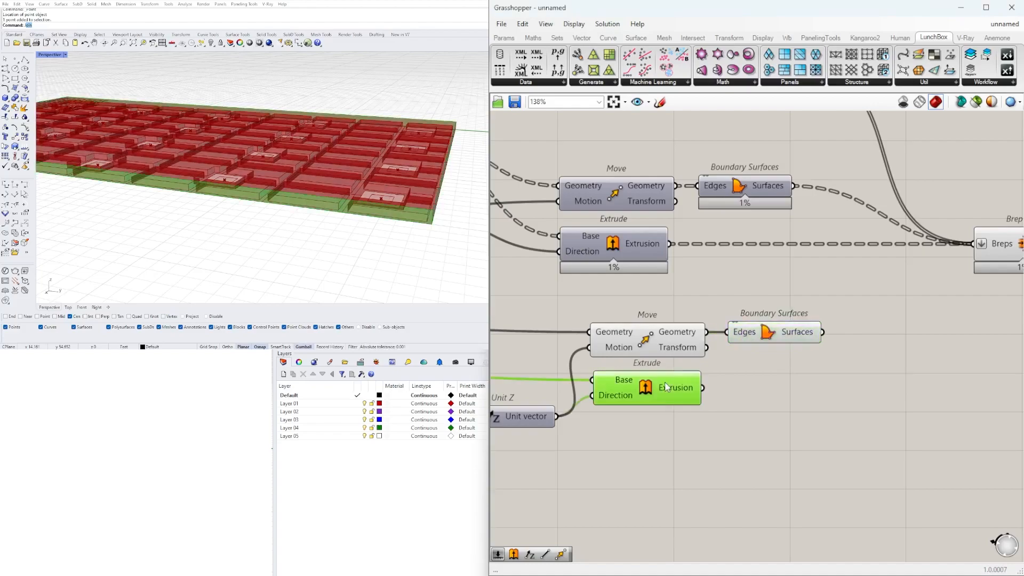
right_drag(256, 186, 322, 118)
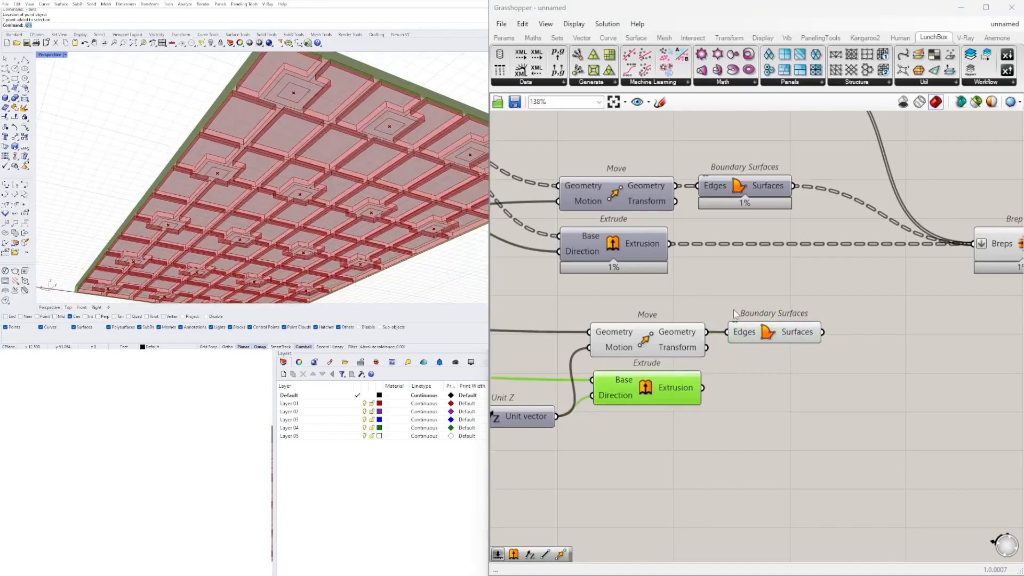
scroll(734, 309, down, 3)
click(821, 293)
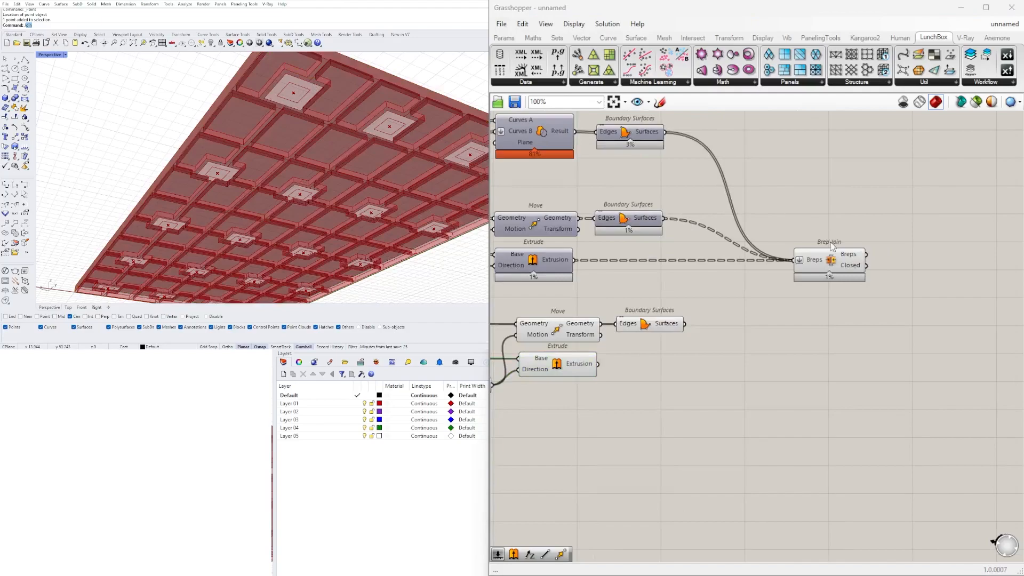
click(831, 239)
right_drag(320, 112, 347, 194)
scroll(725, 371, up, 2)
scroll(725, 371, down, 3)
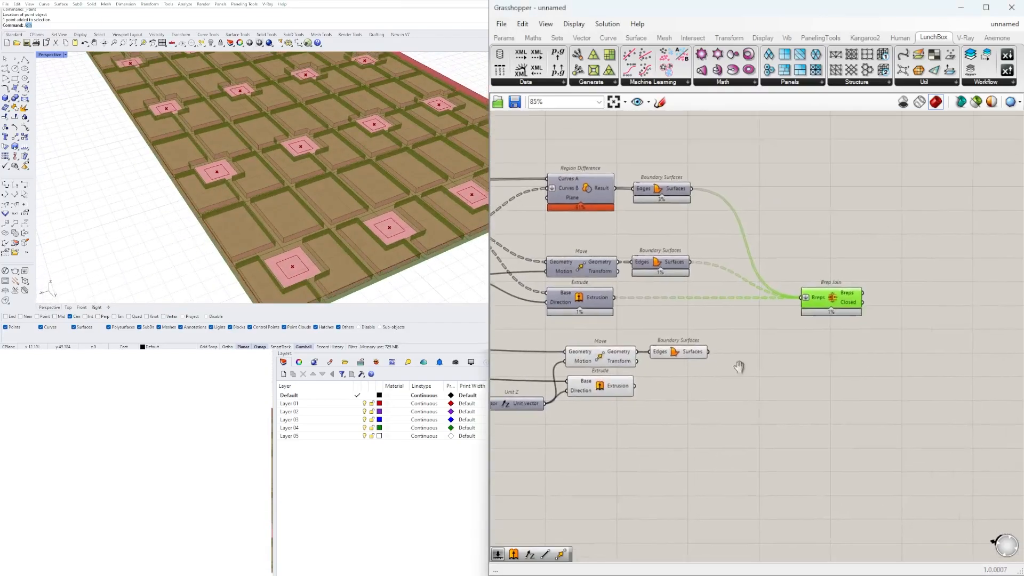
Add a second Brep Join and connect the lower Boundary Surfaces' Surfaces and the lower Extrude's Extrusion to its Breps input.
double_click(740, 348)
text(brep join)
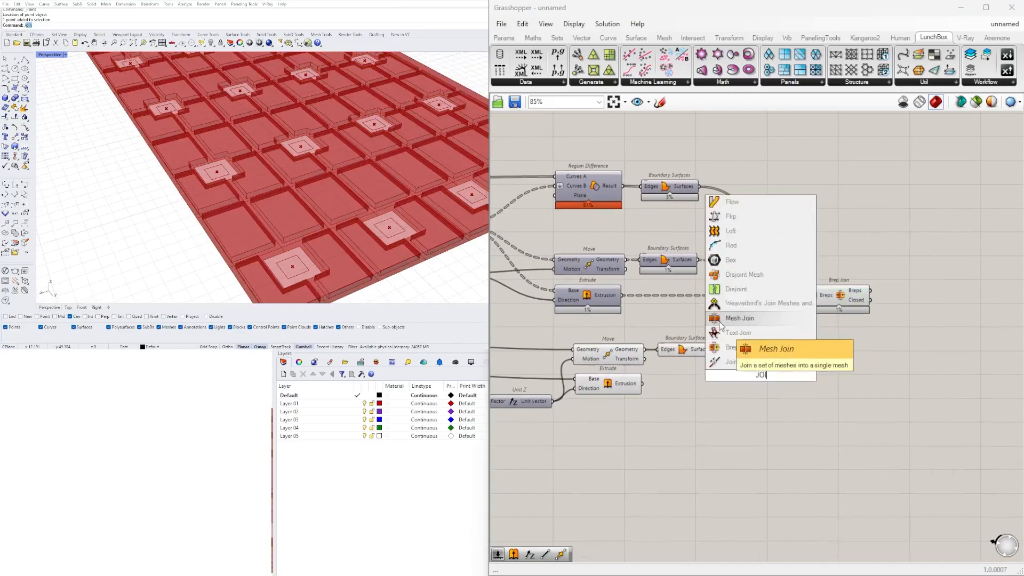
key(Return)
scroll(702, 352, up, 2)
click(701, 356)
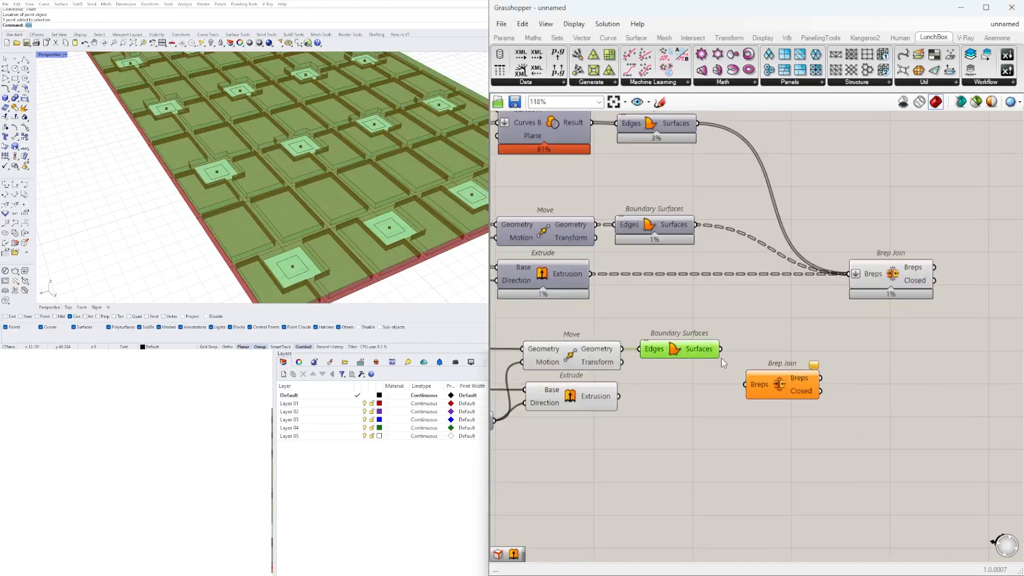
drag(721, 349, 807, 379)
click(597, 398)
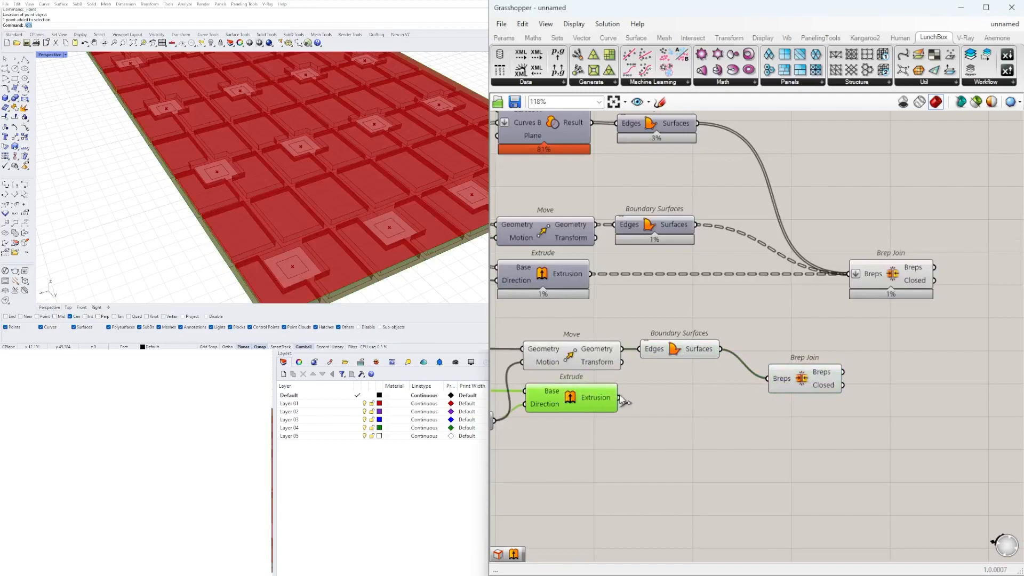
drag(645, 404, 768, 379)
Place the second Brep Join past the first, connect the first join's Breps output to it, and flatten its Breps input.
right_drag(769, 378, 645, 376)
drag(719, 387, 927, 400)
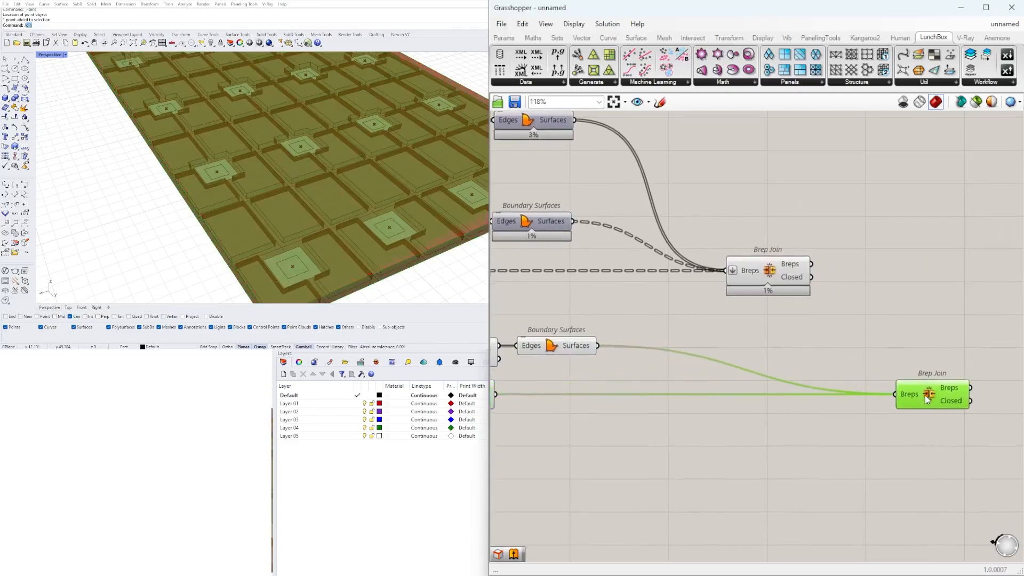
right_click(919, 397)
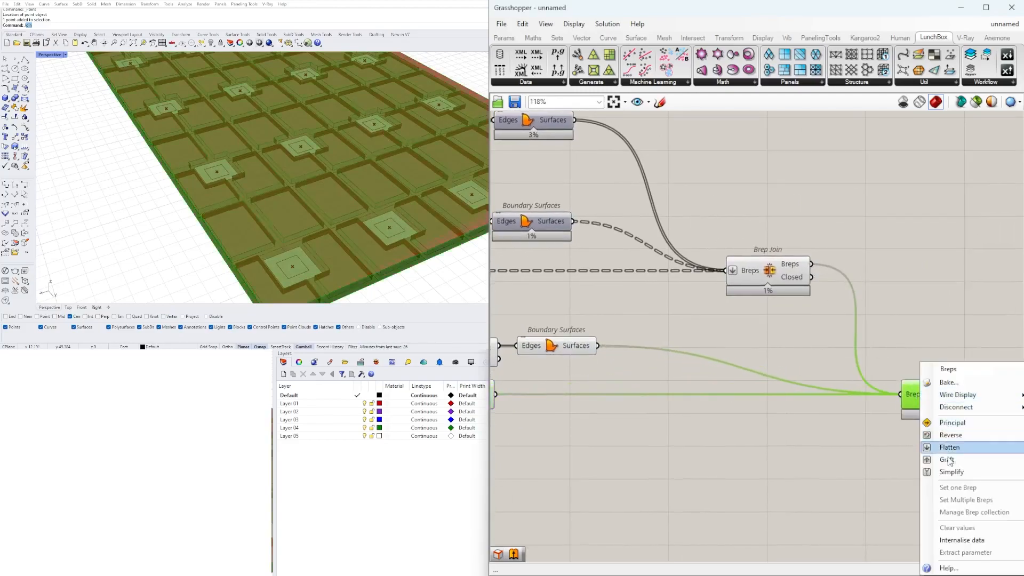
click(943, 447)
scroll(942, 427, down, 1)
scroll(861, 450, down, 2)
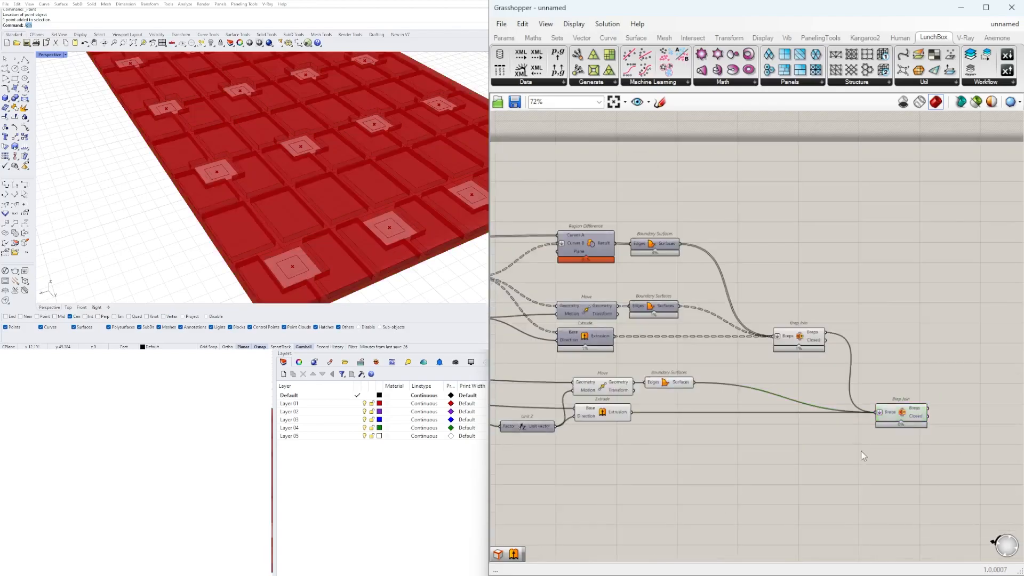
Hide the previews of the Move, Extrude, Boundary Surfaces and first Brep Join components, and inspect the final join from below.
drag(861, 451, 570, 286)
key(space)
right_drag(372, 235, 172, 114)
scroll(171, 106, up, 2)
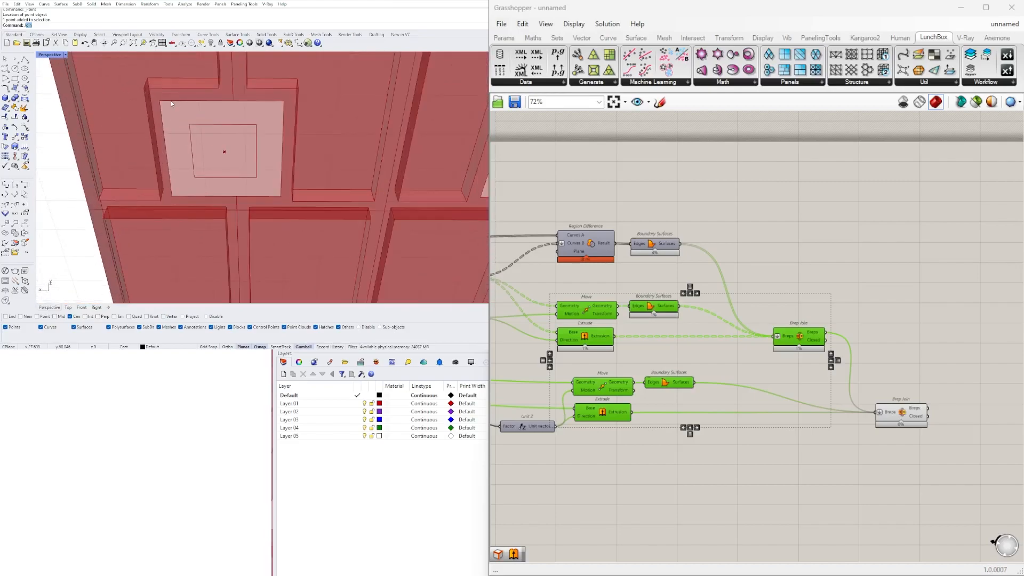
click(822, 295)
click(902, 412)
scroll(797, 243, up, 2)
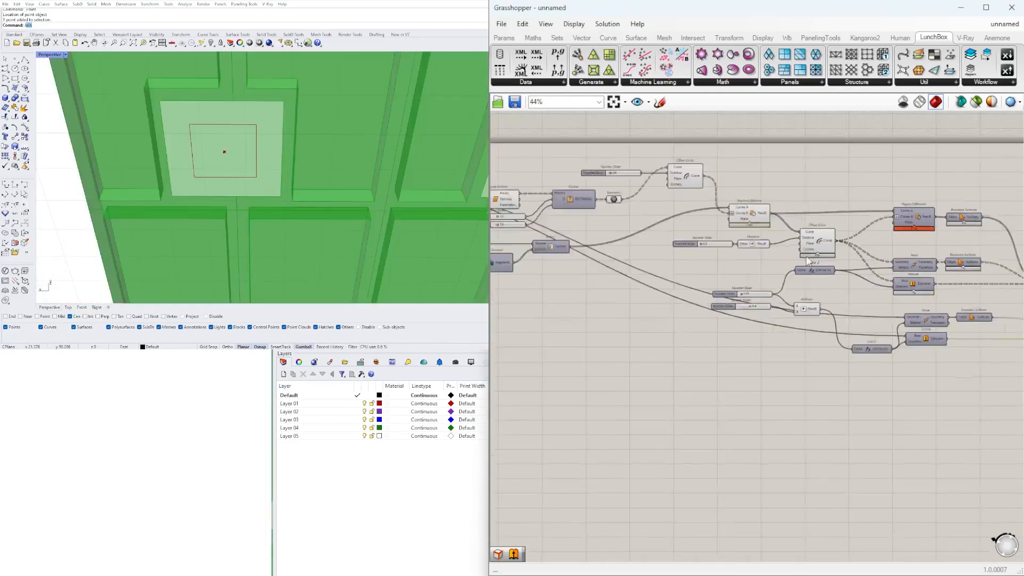
Toggle the preview of the Offset Curve feeding Divide Surface to check its curve.
right_drag(493, 255, 783, 250)
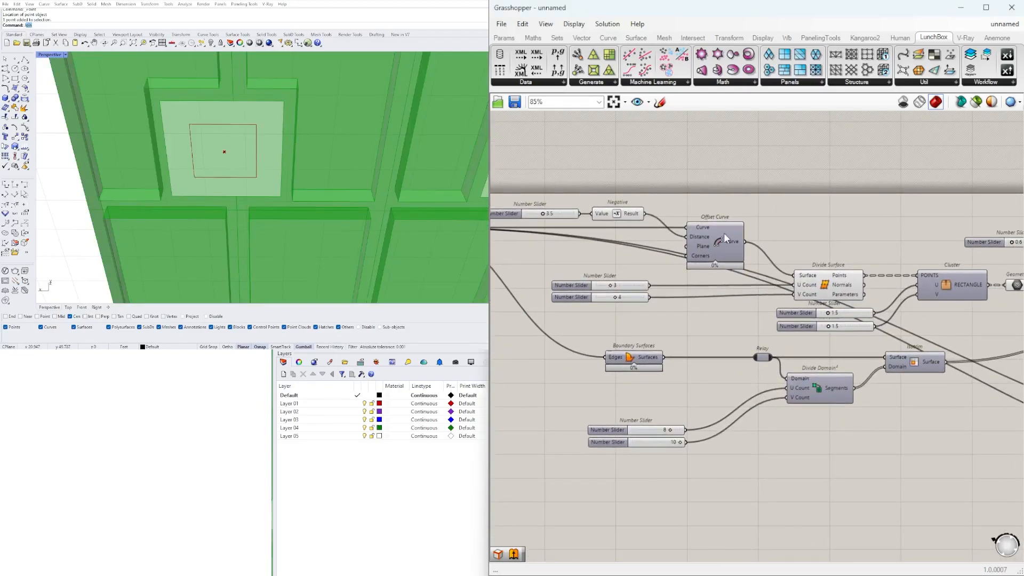
scroll(725, 238, down, 1)
right_click(664, 262)
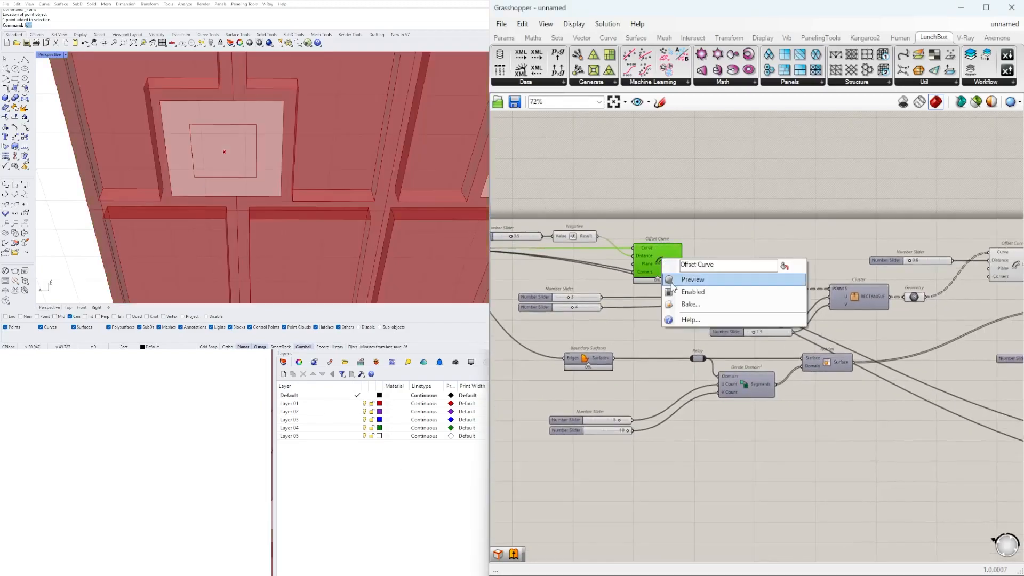
click(674, 283)
right_click(658, 259)
click(677, 280)
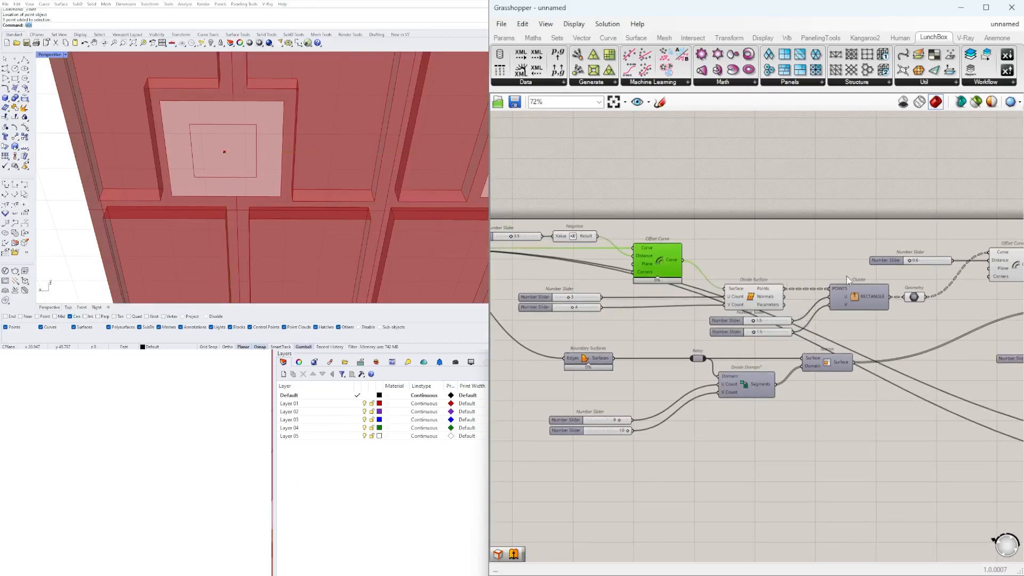
Add a Boundary Surfaces component and connect the Curve output of the Offset Curve around the small rectangles to its Edges input.
right_drag(862, 301, 727, 304)
right_drag(860, 308, 754, 316)
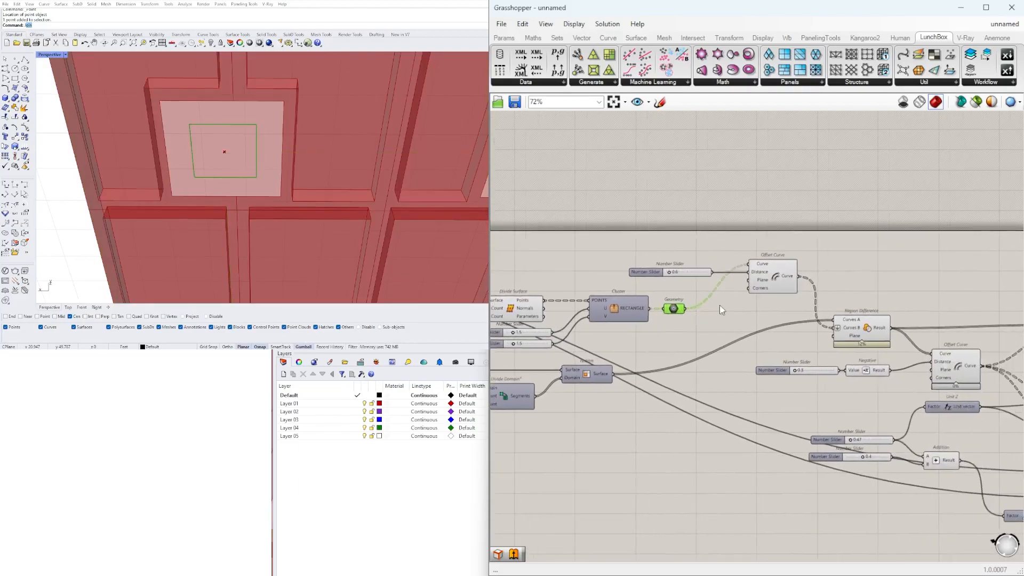
click(777, 281)
right_drag(778, 282, 641, 291)
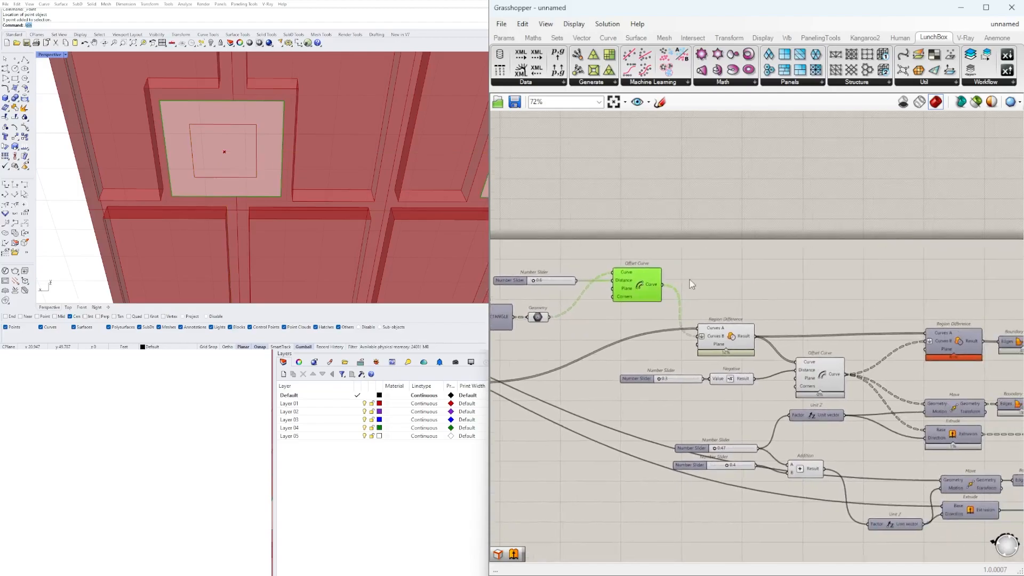
double_click(736, 268)
text(boundary)
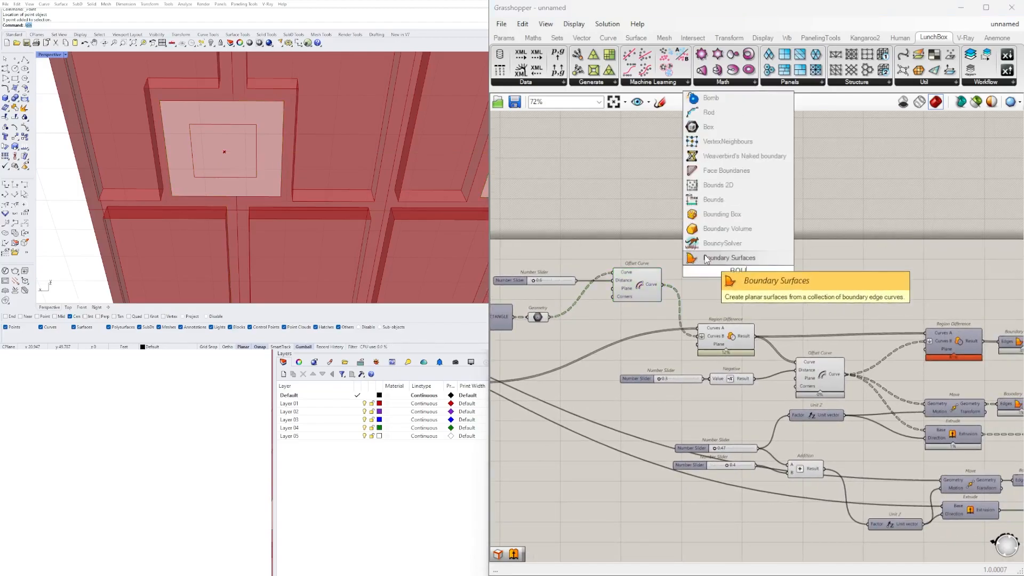
key(Return)
click(731, 276)
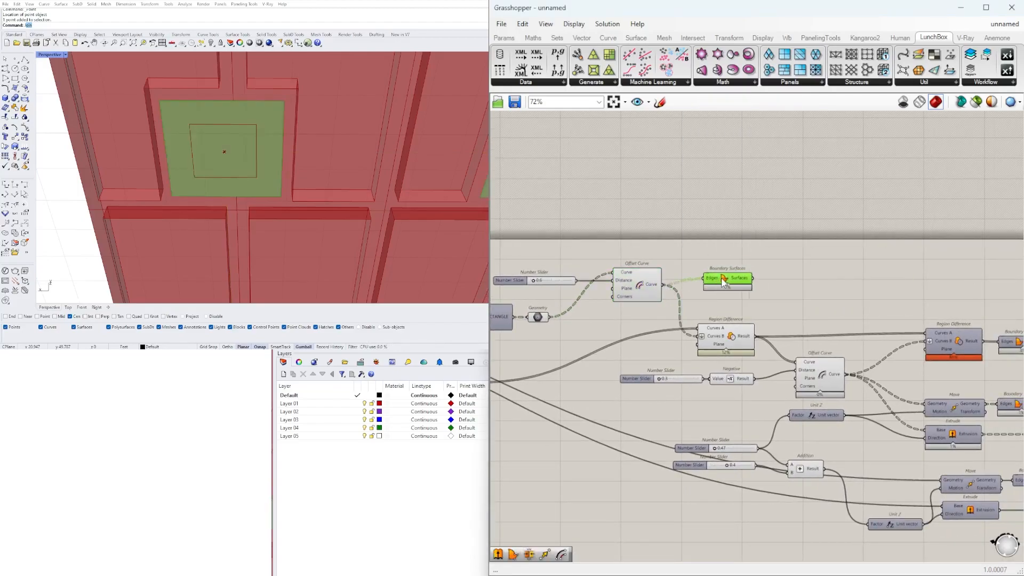
Move the new Boundary Surfaces next to the final Brep Join and connect its Surfaces output to the join's Breps input.
scroll(736, 282, down, 3)
scroll(809, 330, up, 6)
drag(776, 344, 791, 312)
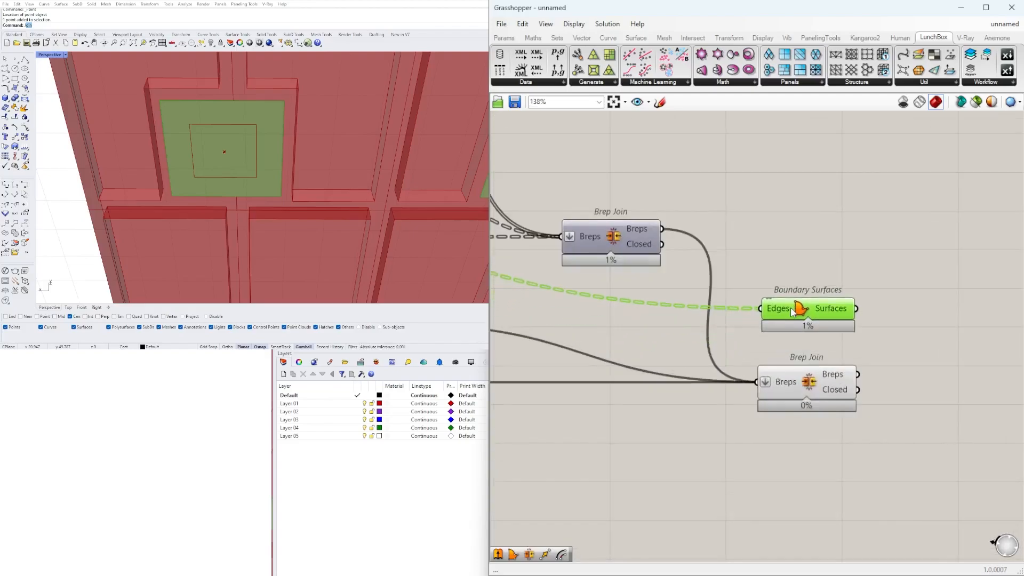
right_drag(791, 311, 668, 319)
click(698, 380)
shift+click(702, 333)
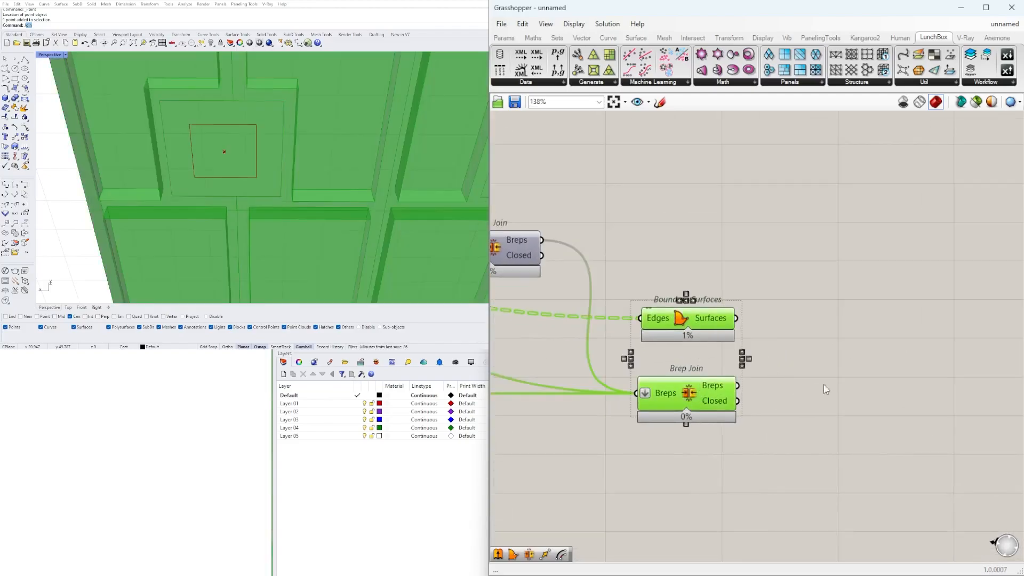
click(776, 389)
drag(693, 326, 532, 343)
right_drag(642, 340, 756, 332)
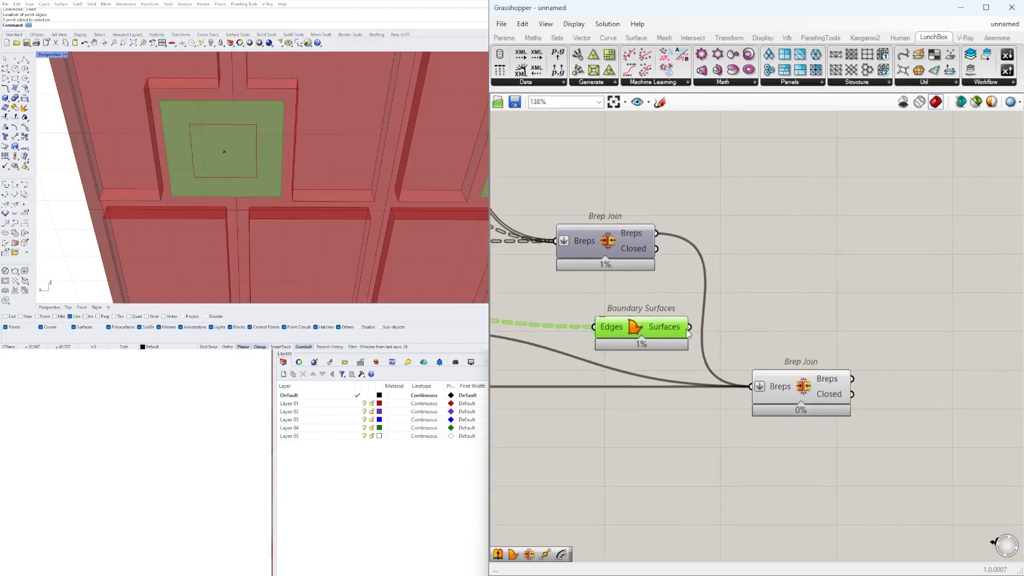
click(800, 389)
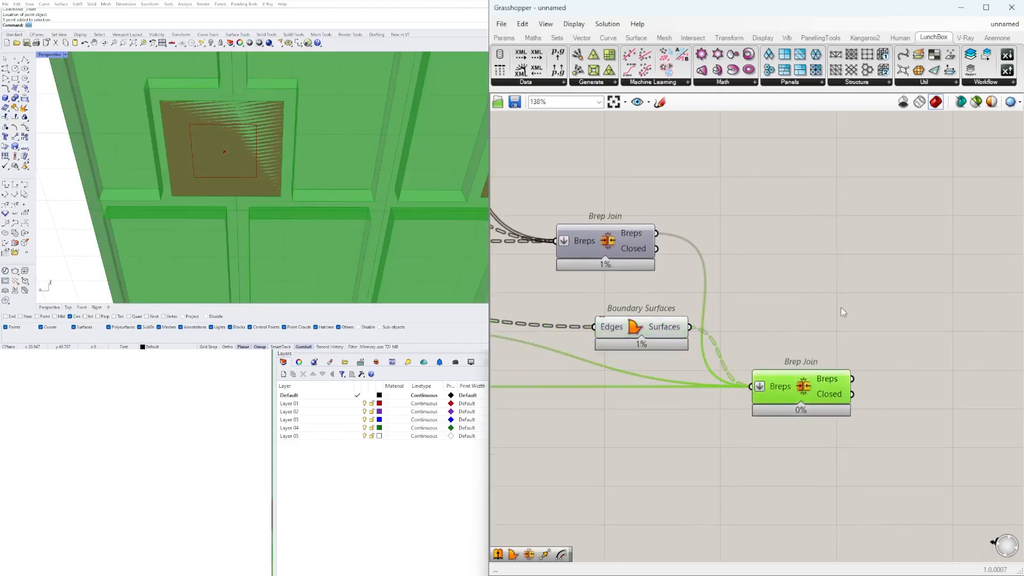
Hide the preview of every upstream component so that only the final Brep Join is displayed.
click(828, 331)
scroll(708, 308, down, 10)
drag(925, 364, 558, 224)
middle_click(567, 229)
click(591, 194)
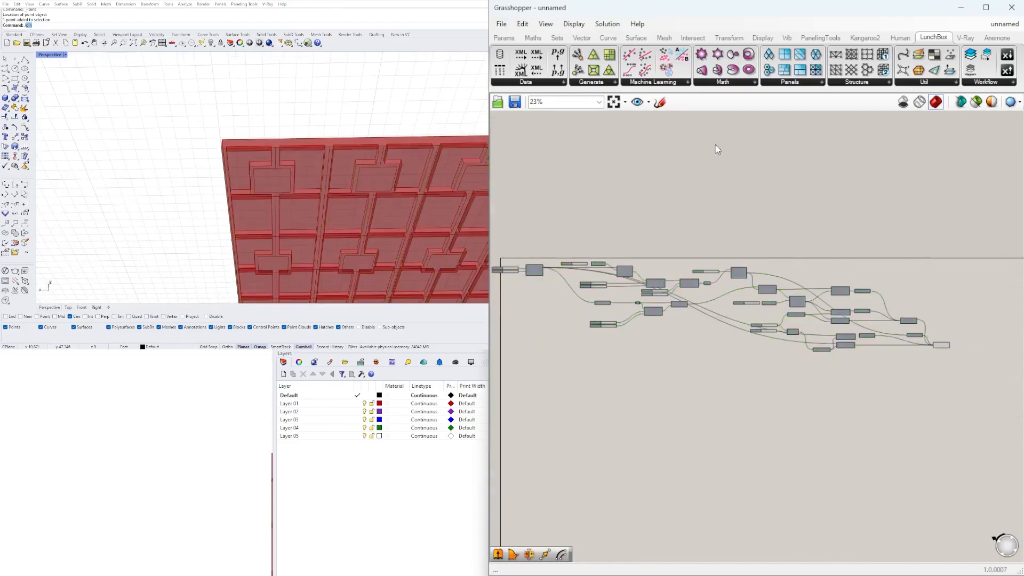
Examine the joined slab's recessed underside, panel edges and outer border in perspective.
drag(953, 383, 545, 229)
scroll(709, 251, up, 2)
right_drag(737, 277, 759, 279)
click(587, 213)
scroll(341, 180, up, 5)
scroll(341, 179, down, 5)
right_drag(352, 134, 271, 99)
scroll(256, 132, up, 3)
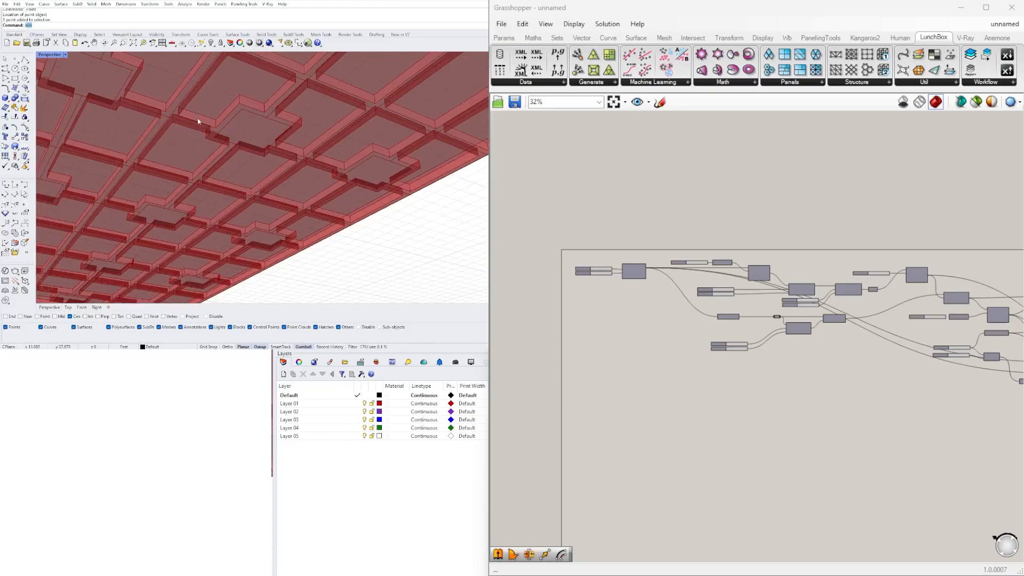
right_drag(217, 127, 247, 170)
scroll(688, 274, down, 2)
Turn on the preview of the Geometry parameter holding the Cluster rectangles and view them on the slab's underside.
scroll(665, 270, up, 7)
right_drag(738, 313, 702, 316)
right_drag(939, 296, 594, 295)
right_drag(815, 319, 631, 331)
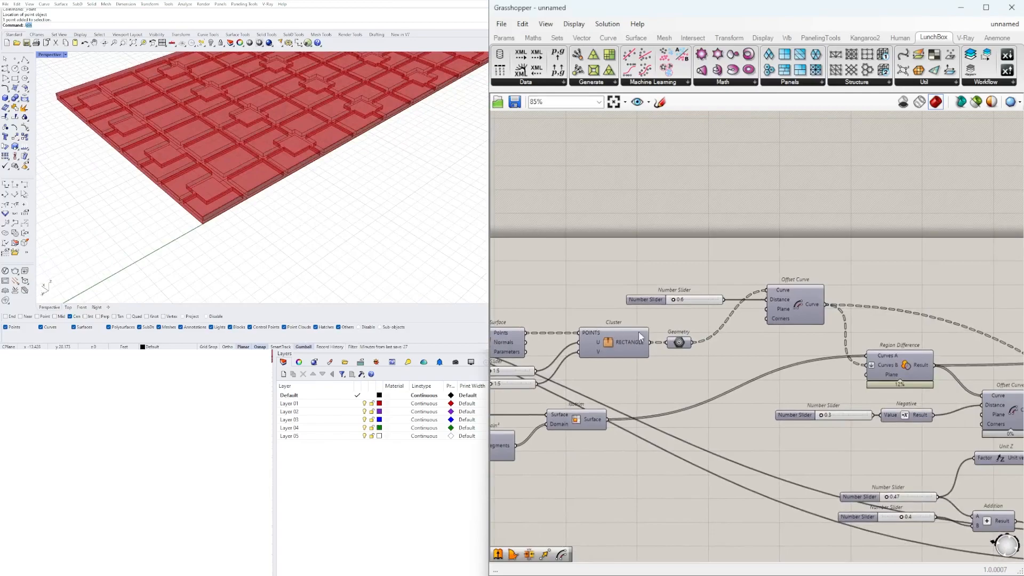
right_click(678, 346)
click(692, 365)
right_drag(303, 224, 188, 115)
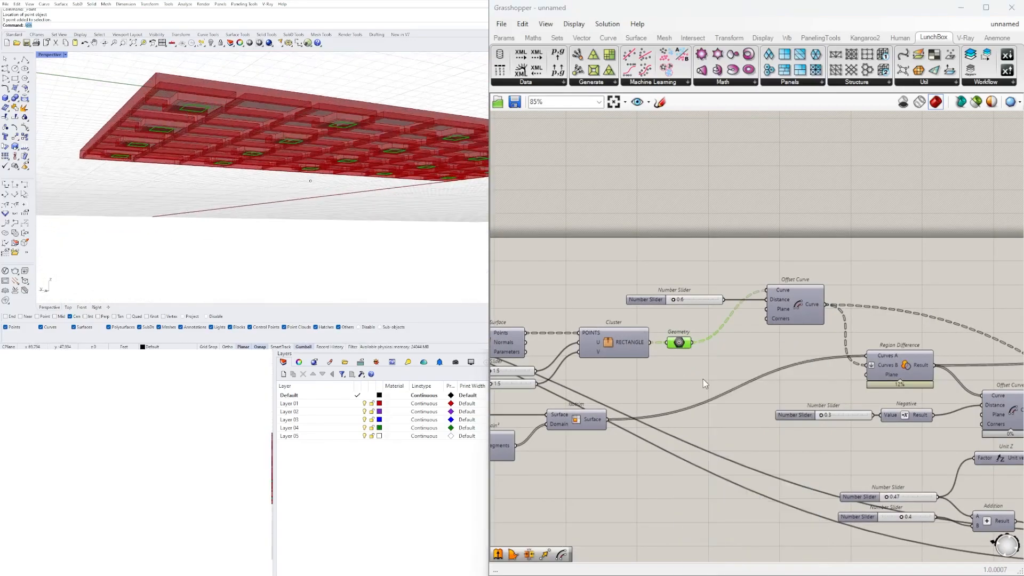
Add a Boundary Surfaces component fed by the Geometry parameter's rectangles and place it below the second Unit Z.
right_drag(819, 297, 761, 297)
double_click(833, 270)
text(boundary)
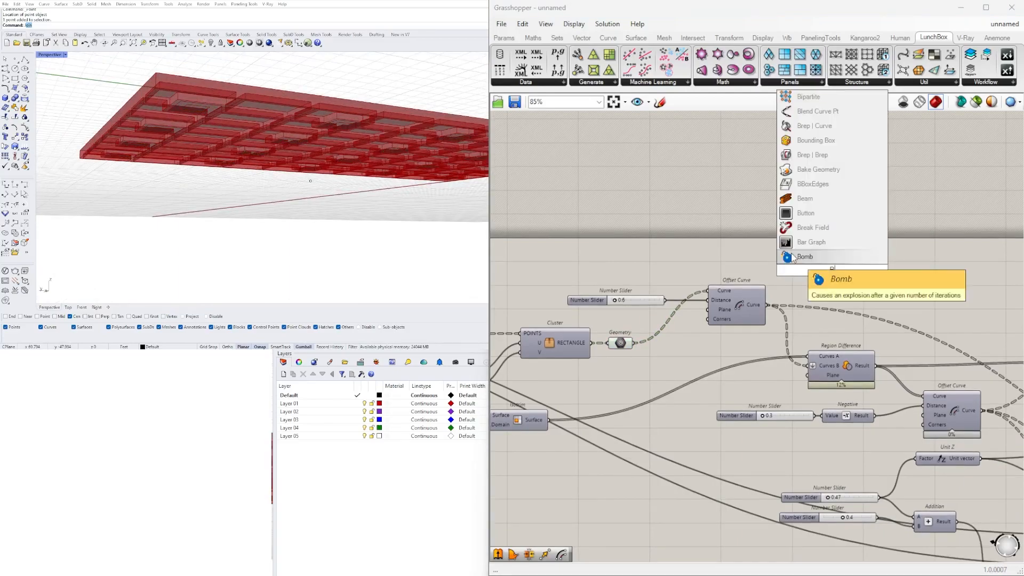
key(Return)
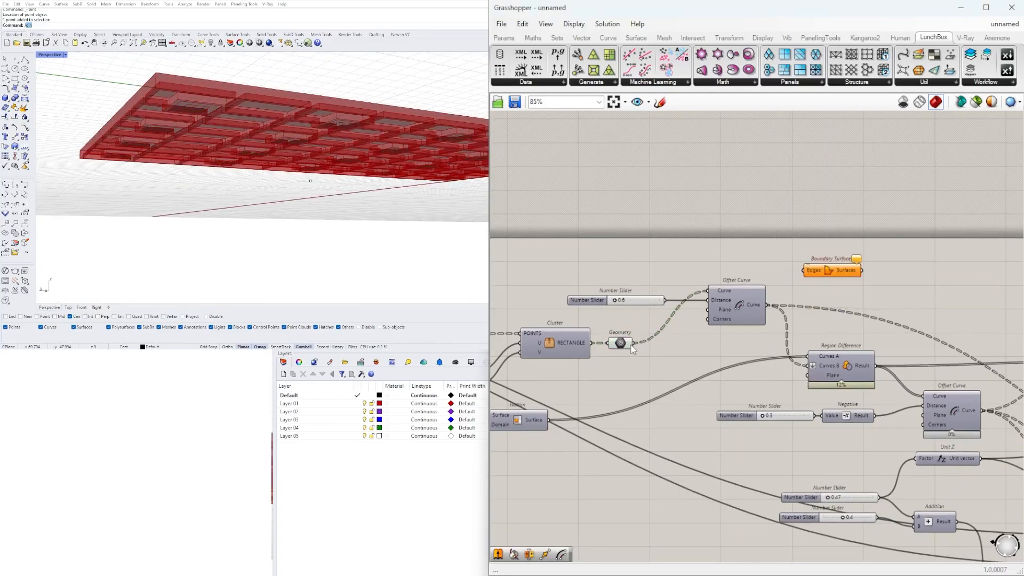
drag(821, 273, 694, 292)
scroll(735, 335, down, 5)
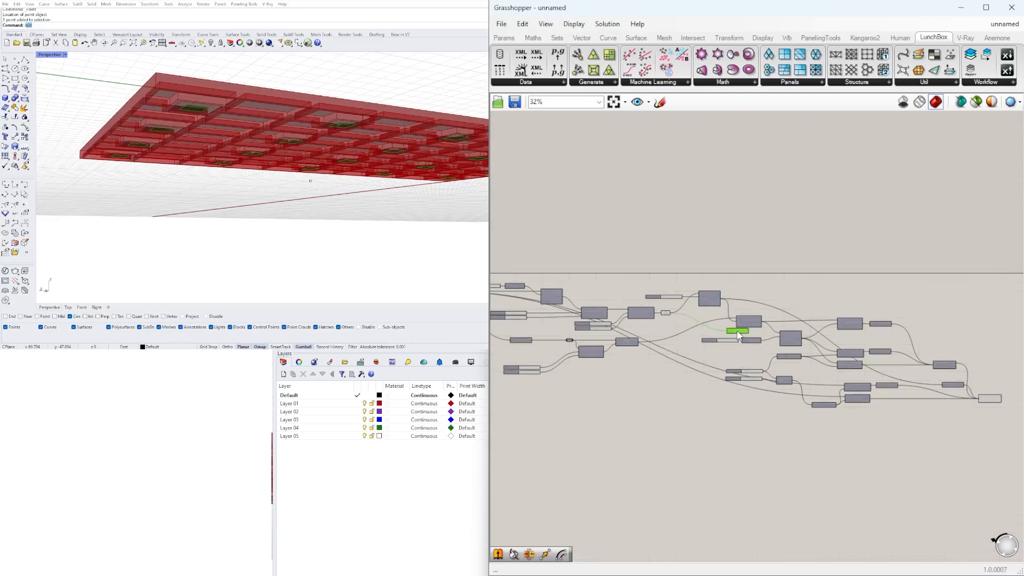
scroll(799, 427, up, 6)
Add an Extrude component based on the lower Boundary Surfaces output and wire a Negative component into its Direction input.
double_click(903, 443)
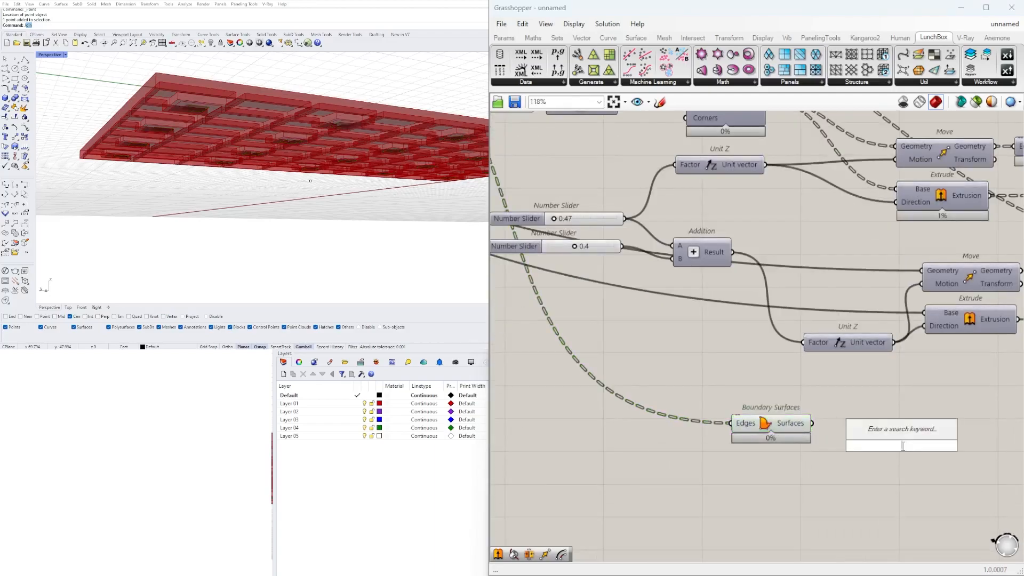
text(extrude)
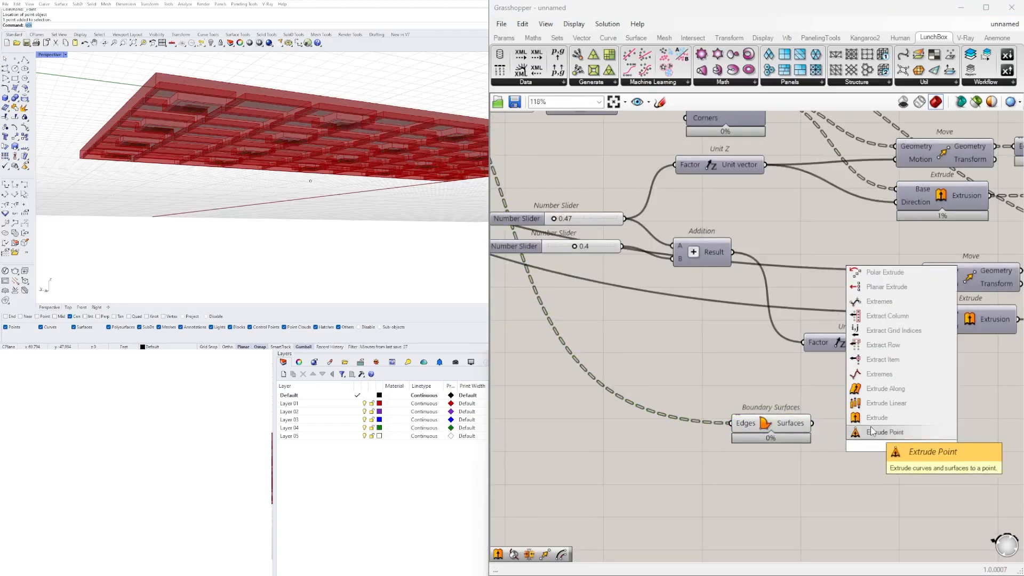
key(Return)
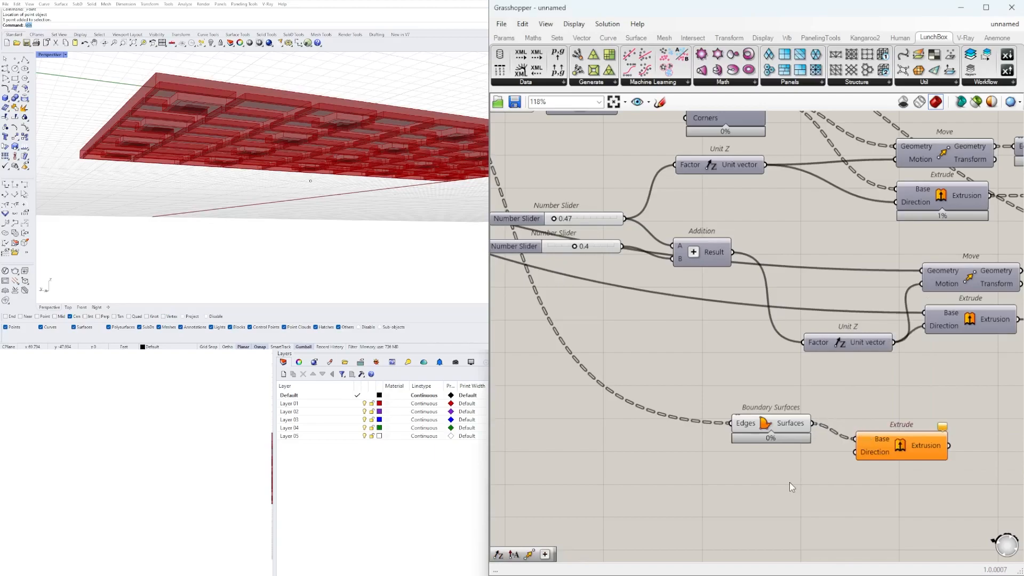
double_click(790, 483)
text(NEG)
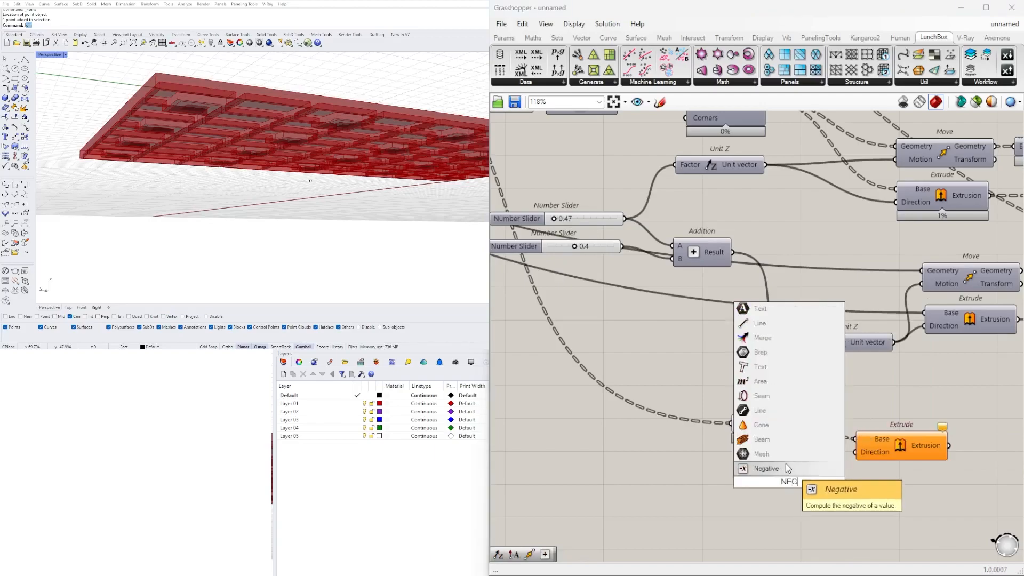
click(788, 469)
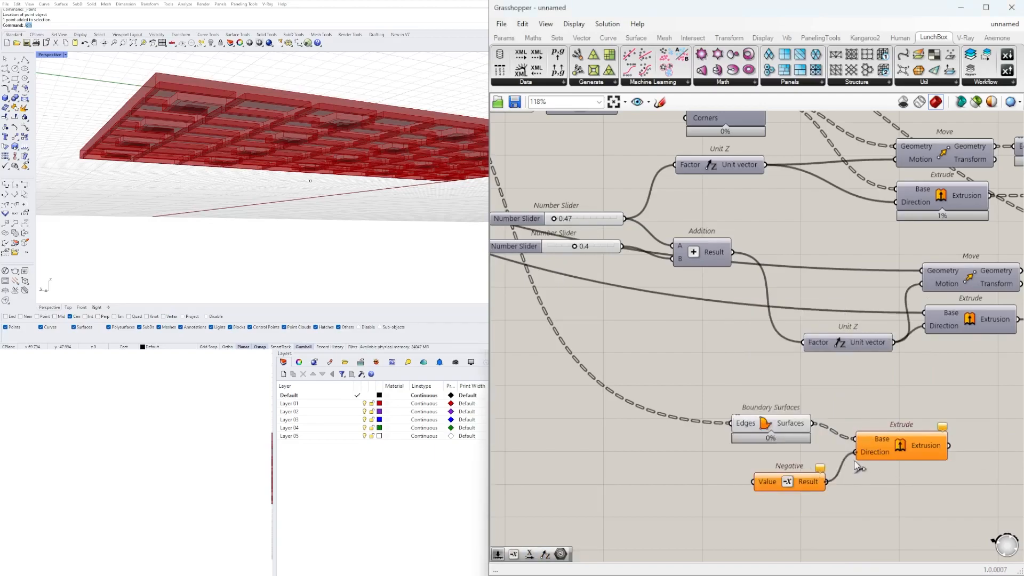
drag(790, 487, 778, 472)
Add a Unit Z component and wire its vector into the Negative component's Value input.
double_click(629, 478)
text(unit z)
click(675, 472)
drag(711, 477, 742, 468)
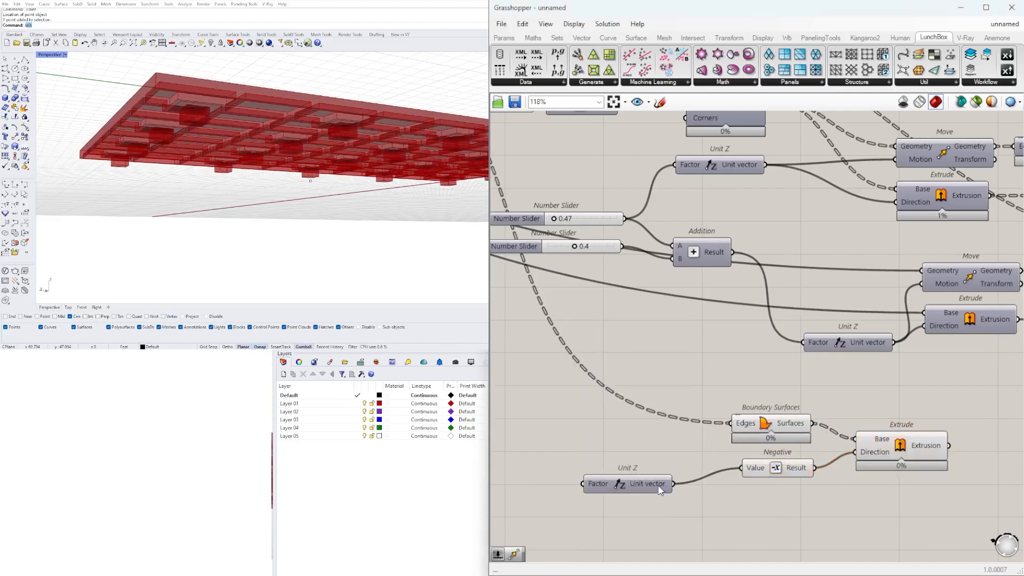
drag(656, 485, 696, 473)
Add a number slider of 12.5 driving the Factor of the new Unit Z component.
right_drag(541, 484, 629, 462)
double_click(629, 462)
text(12.5)
key(Return)
mouse_move(700, 455)
mouse_down()
mouse_move(716, 445)
mouse_move(700, 445)
mouse_up()
Set the column extrusion's height slider to 10.
right_drag(423, 268, 296, 193)
scroll(663, 443, up, 3)
double_click(662, 444)
text(10)
key(Return)
scroll(297, 193, up, 5)
scroll(712, 234, down, 5)
right_drag(921, 240, 744, 344)
scroll(744, 344, up, 4)
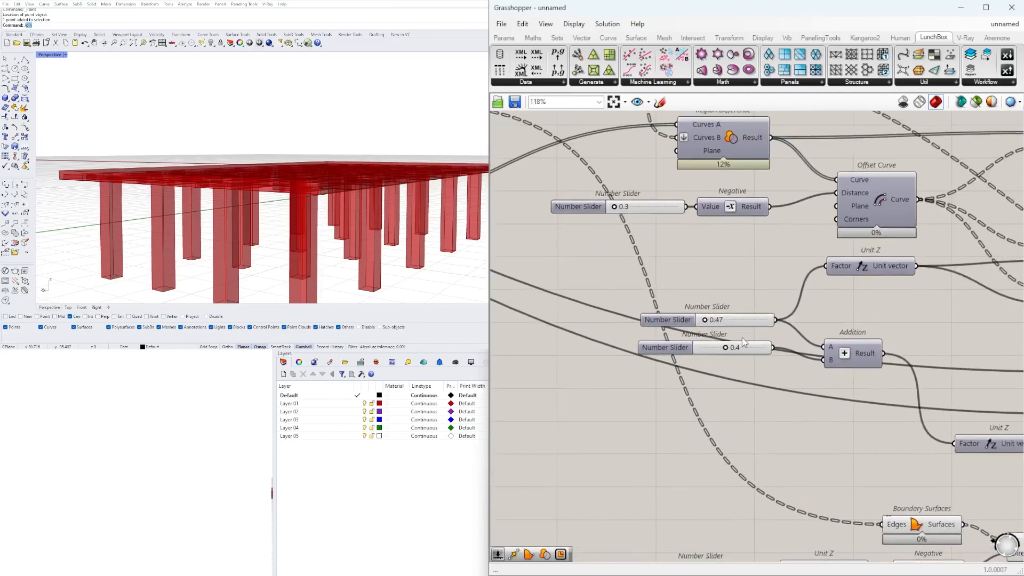
scroll(702, 308, up, 5)
double_click(729, 324)
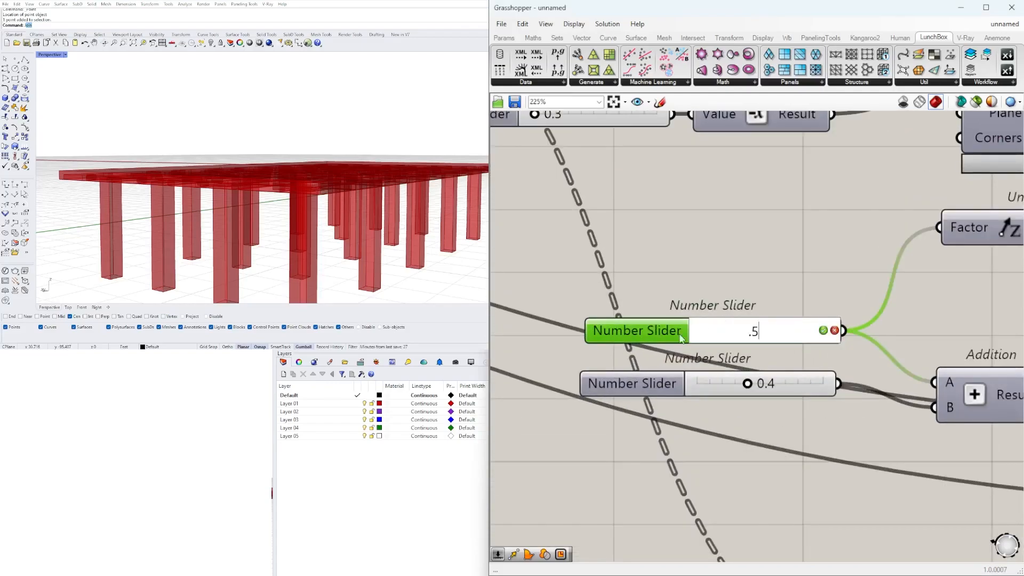
text(.5)
key(Escape)
Set the slider feeding the Addition's B input to 1.0 and view the slab edge from the side.
right_drag(299, 203, 281, 137)
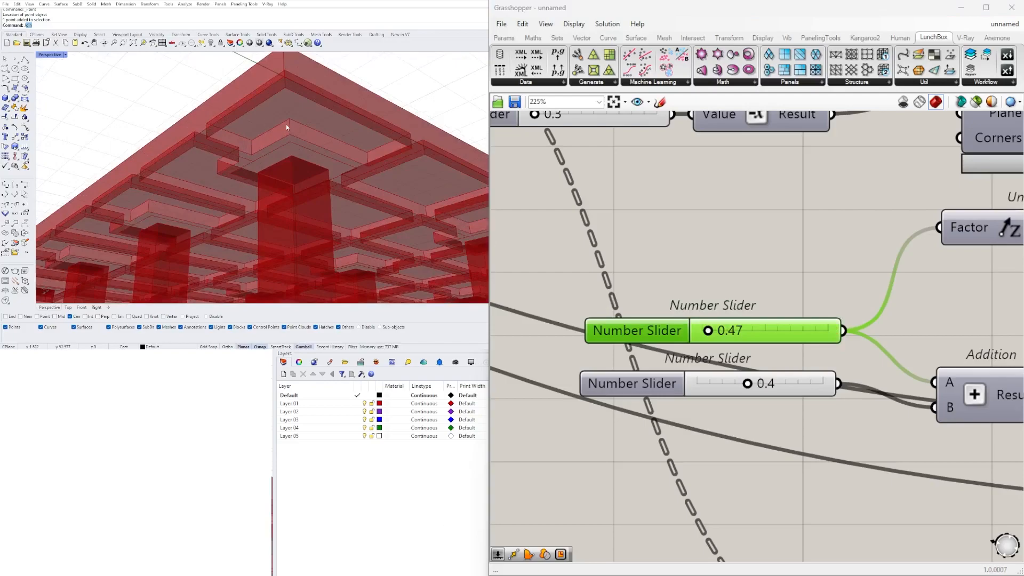
double_click(765, 391)
text(1)
key(Return)
right_drag(320, 203, 299, 183)
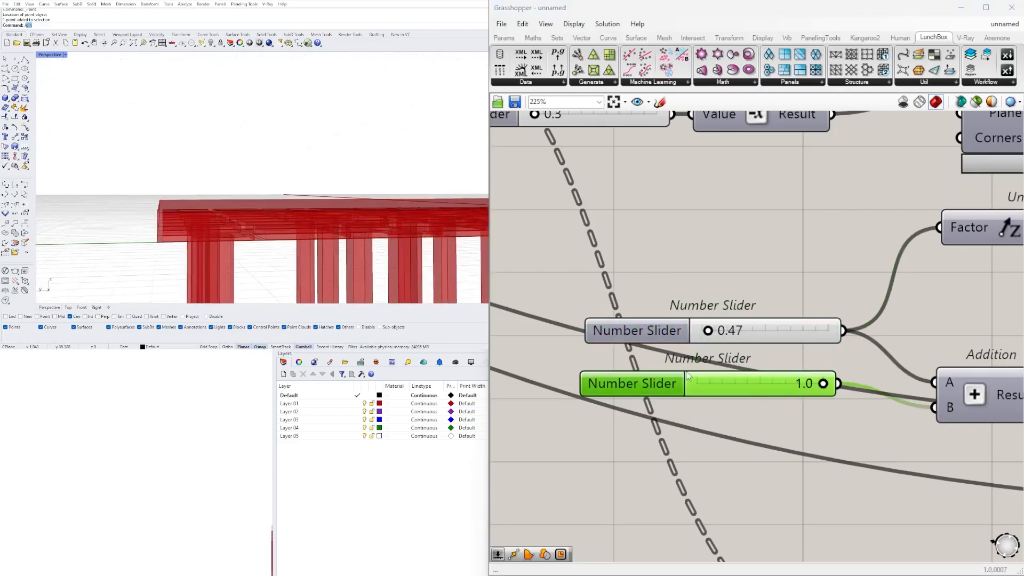
Set the slider feeding the Addition's A input to 0.60.
double_click(731, 328)
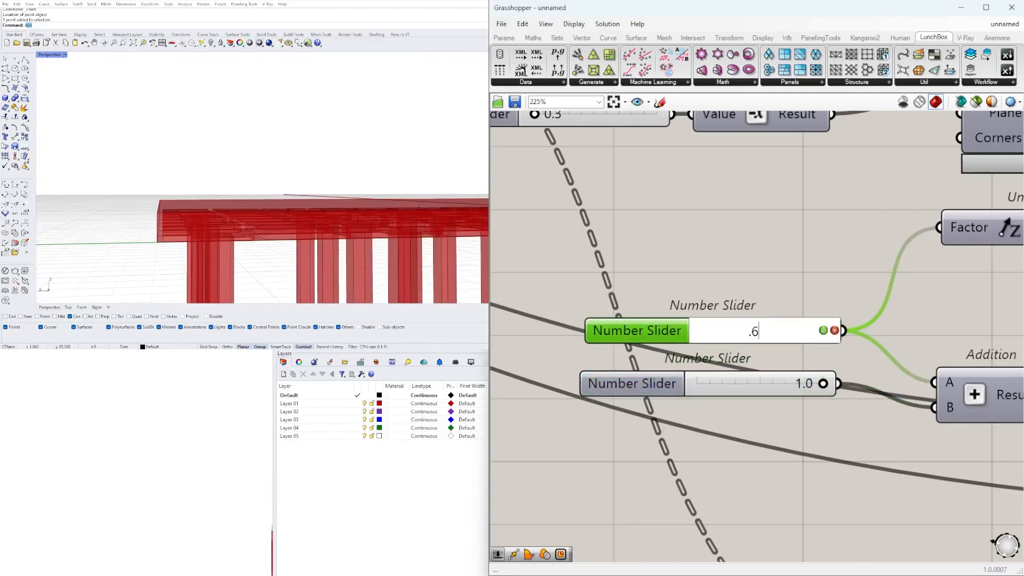
right_click(375, 183)
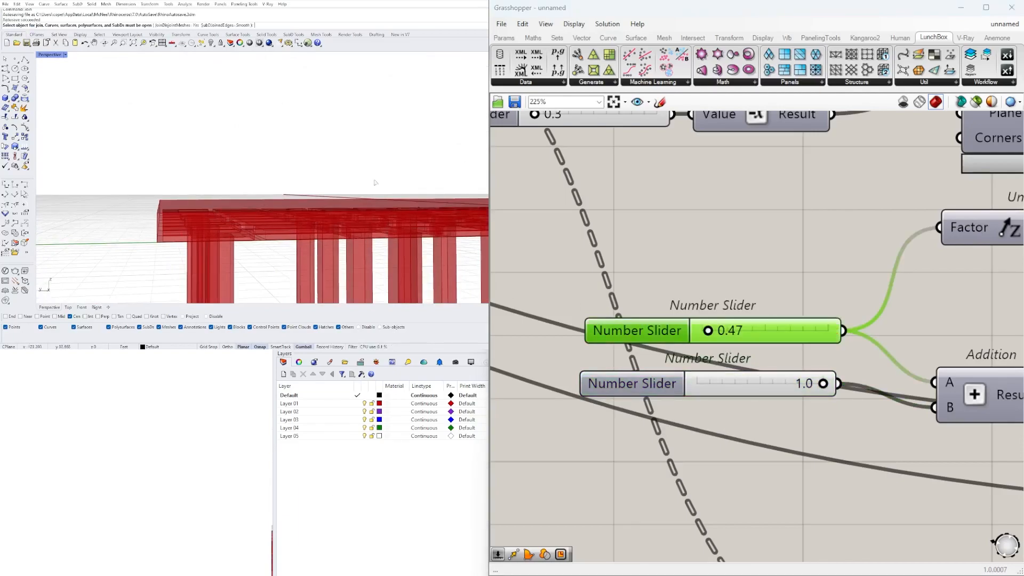
double_click(739, 332)
text(.6)
key(Return)
mouse_move(368, 169)
right_down()
mouse_move(357, 186)
mouse_move(363, 170)
right_up()
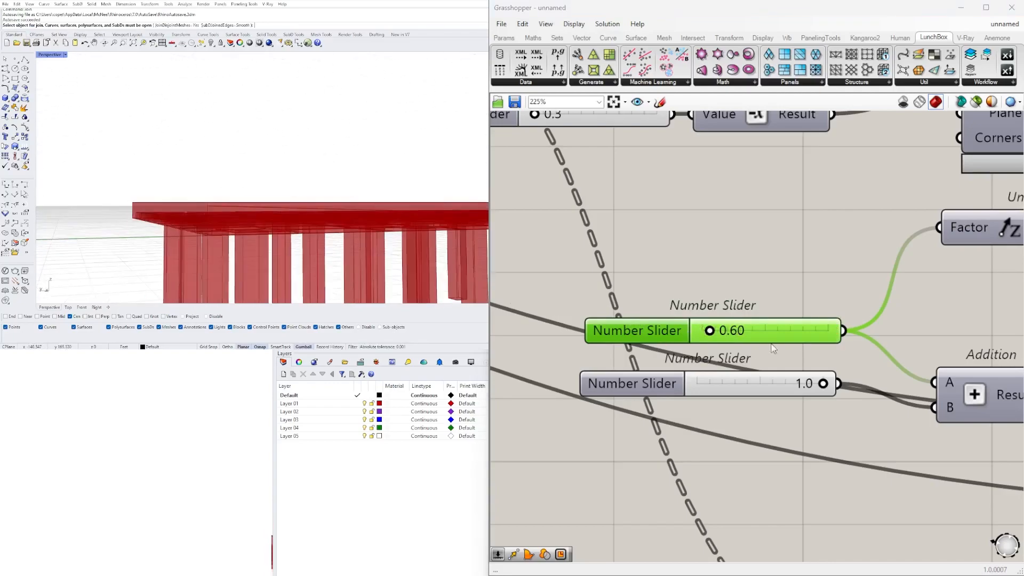
Set the slider feeding the Addition's B input to 0.5 and check the slab's thickness.
double_click(795, 386)
key(Return)
right_drag(245, 181, 258, 190)
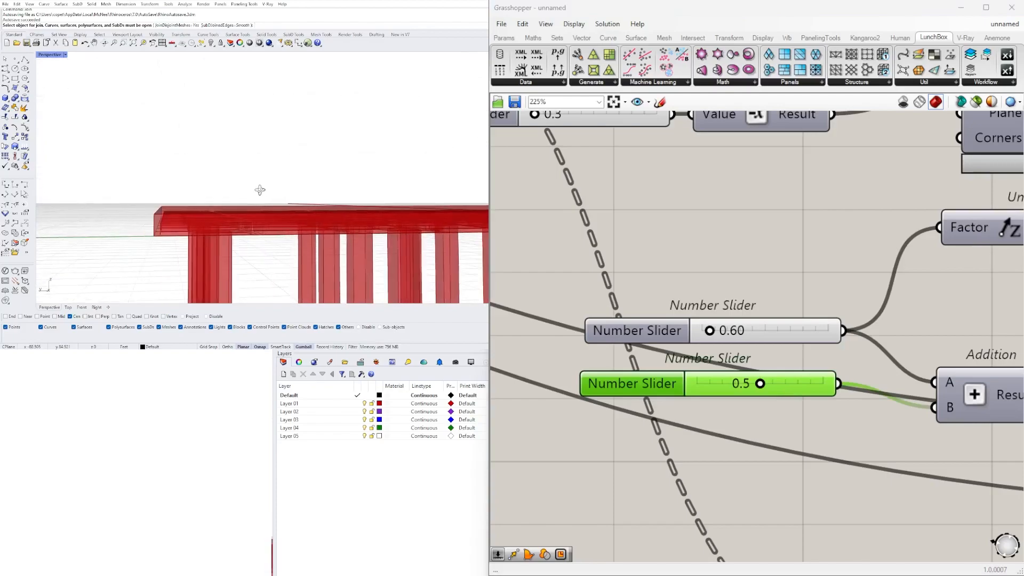
double_click(750, 391)
Set both sliders feeding the Addition's A and B inputs to 1.
double_click(737, 331)
text(1)
key(Return)
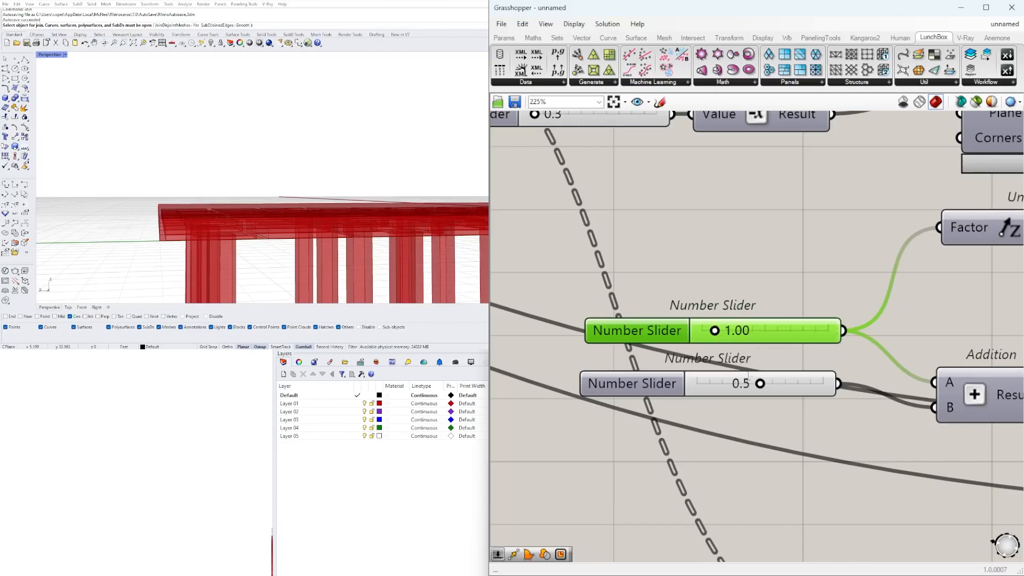
double_click(749, 384)
text(1)
key(Return)
Select the final joined slab component together with the column Extrude and bake them into Rhino.
right_drag(280, 223, 294, 256)
scroll(760, 280, down, 6)
right_drag(852, 300, 498, 339)
scroll(747, 304, down, 4)
scroll(839, 348, up, 3)
click(848, 349)
right_drag(544, 418, 766, 361)
click(780, 367)
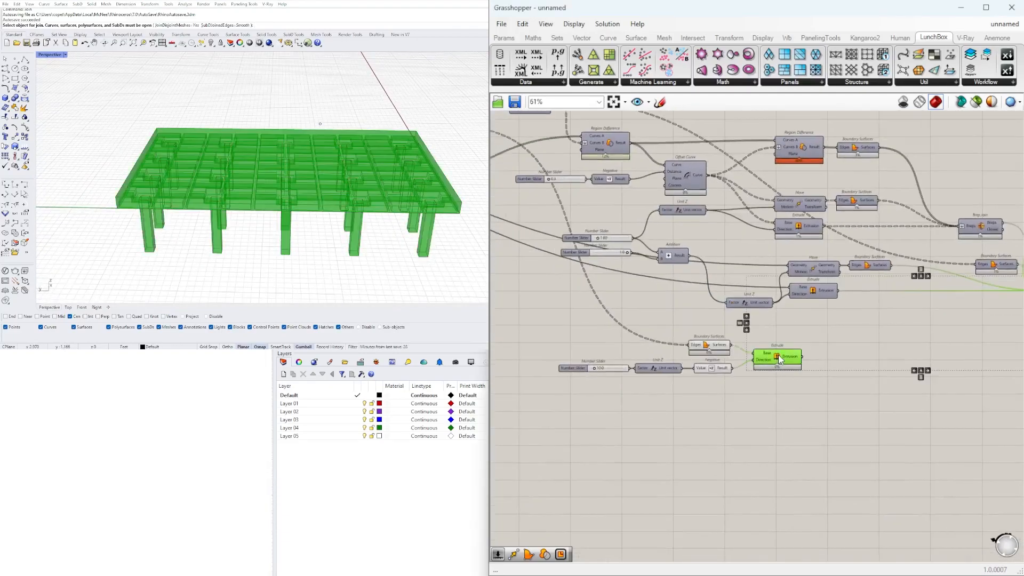
middle_click(782, 356)
click(801, 375)
right_drag(395, 208, 275, 208)
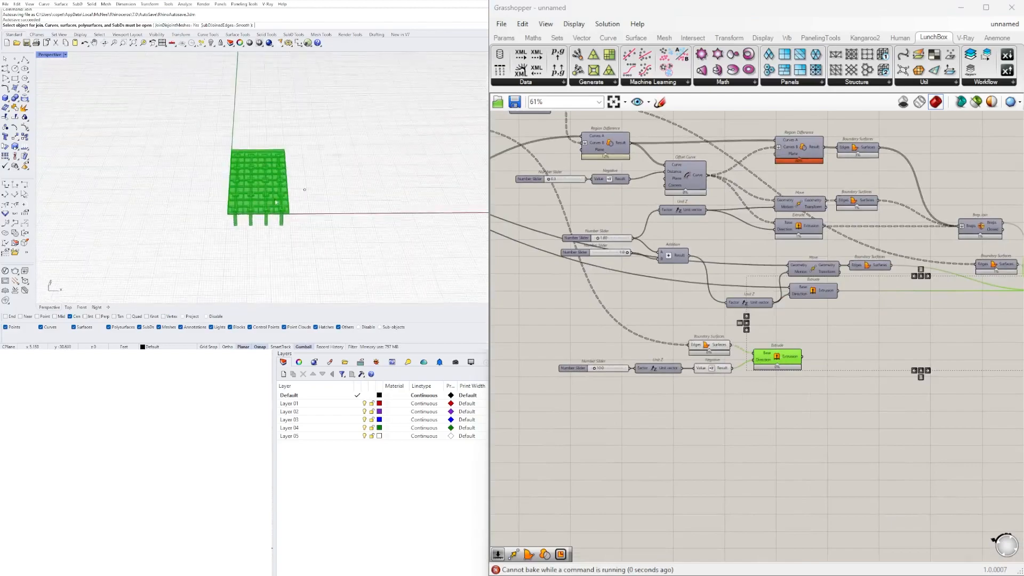
right_drag(194, 142, 334, 181)
middle_click(857, 350)
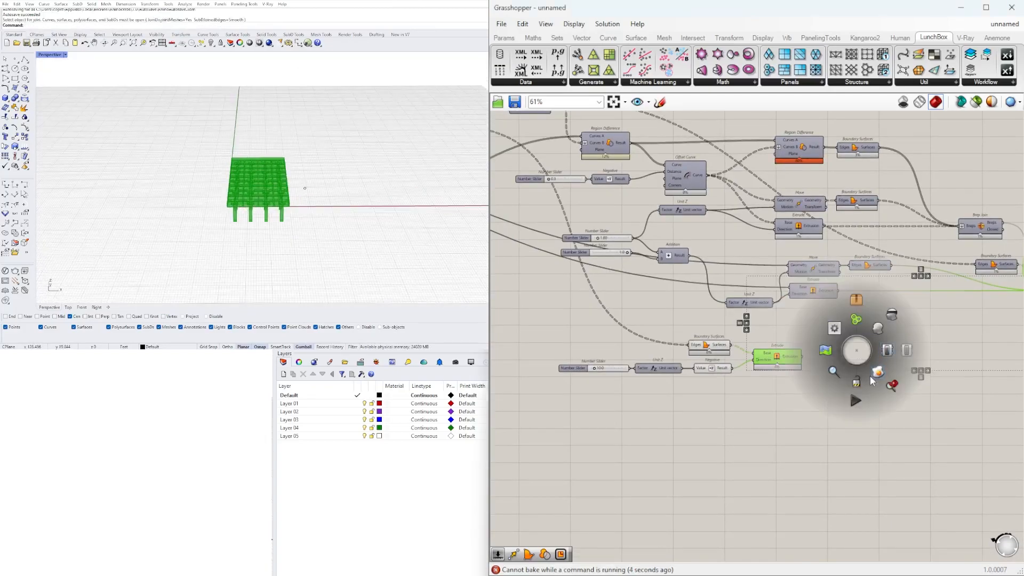
Move the baked slab and columns clear of the Grasshopper preview and zoom in on them.
drag(300, 233, 300, 233)
drag(256, 162, 352, 95)
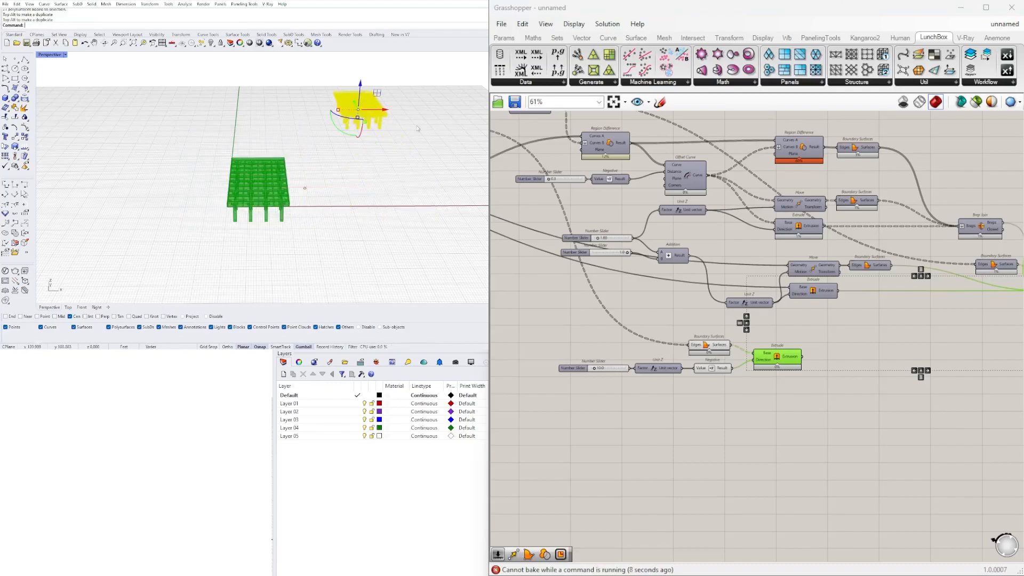
key(Return)
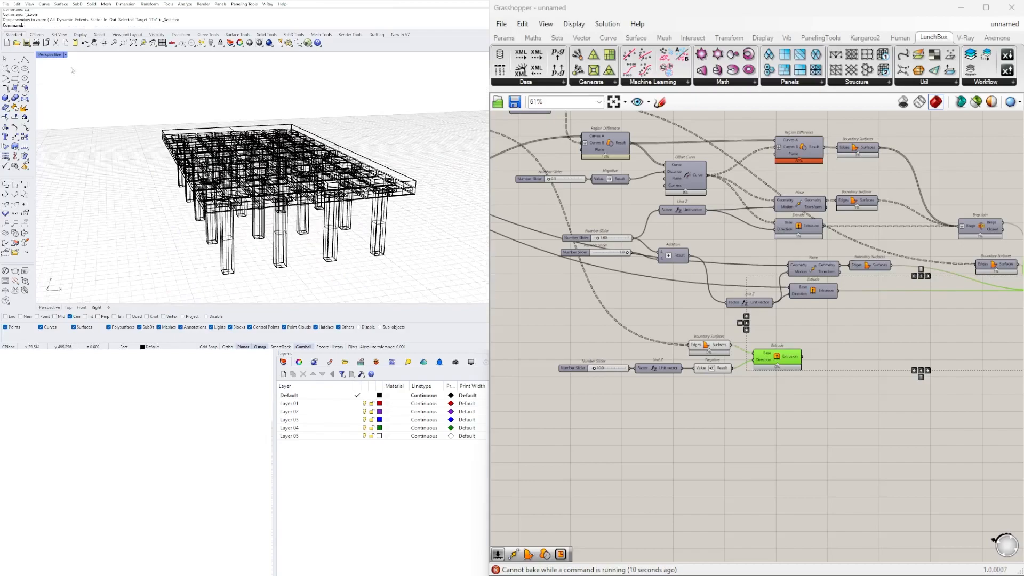
Switch the perspective view to Shaded display and examine the baked slab's recessed underside around the columns.
click(46, 55)
click(96, 104)
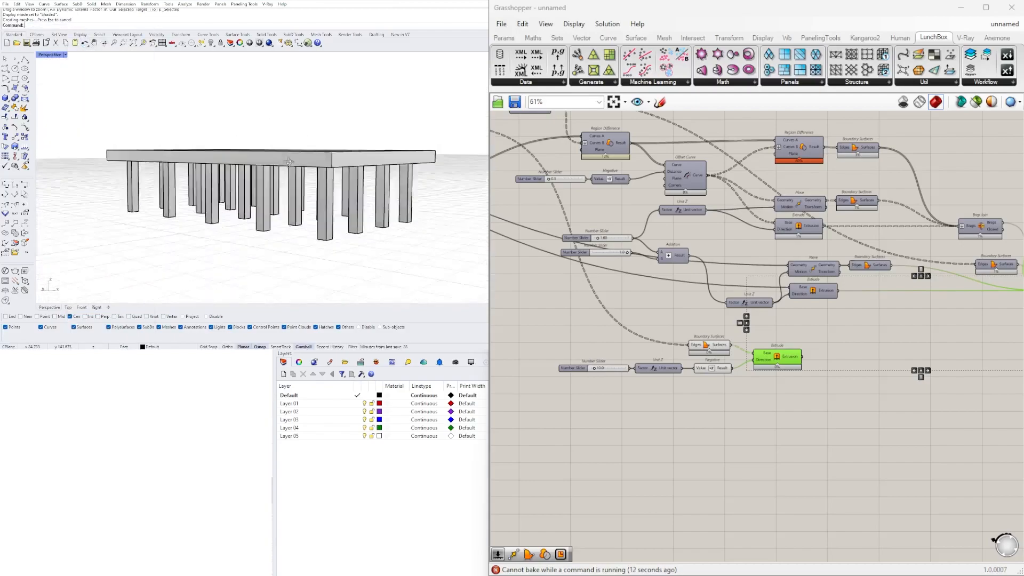
scroll(301, 157, up, 6)
scroll(301, 157, down, 4)
right_drag(301, 157, 288, 109)
scroll(422, 139, up, 3)
scroll(384, 134, up, 2)
click(309, 92)
scroll(186, 90, up, 5)
right_drag(186, 90, 221, 105)
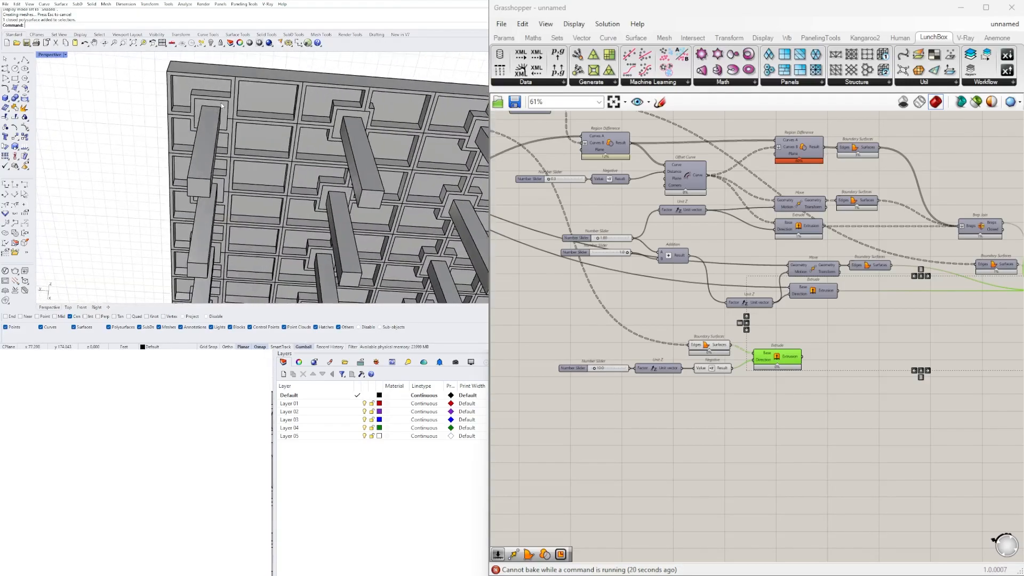
Chamfer all edges adjoining the recessed panel faces in the slab's first two rows by 0.3, using ChamferEdge with face selection.
text(fer)
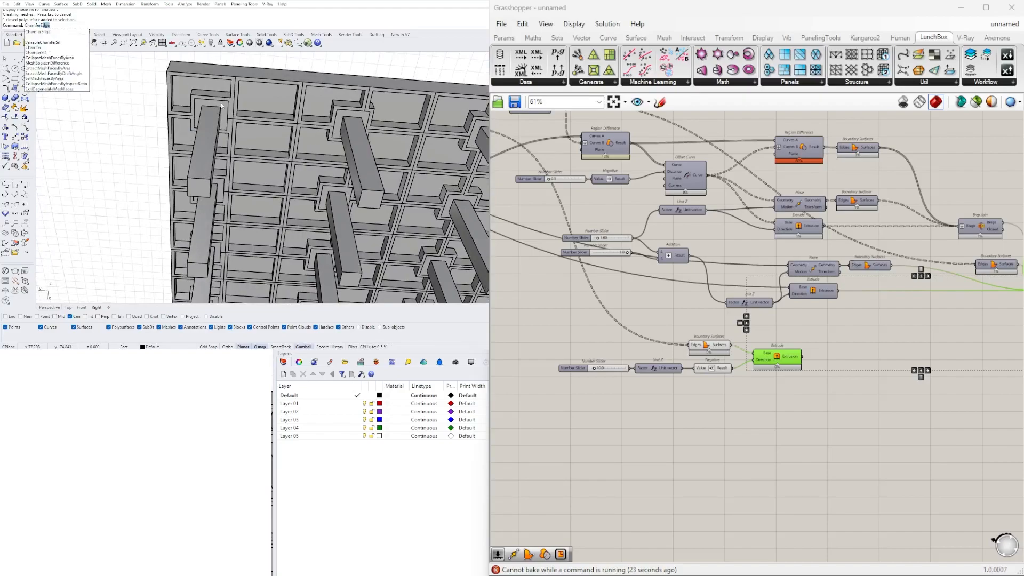
key(Return)
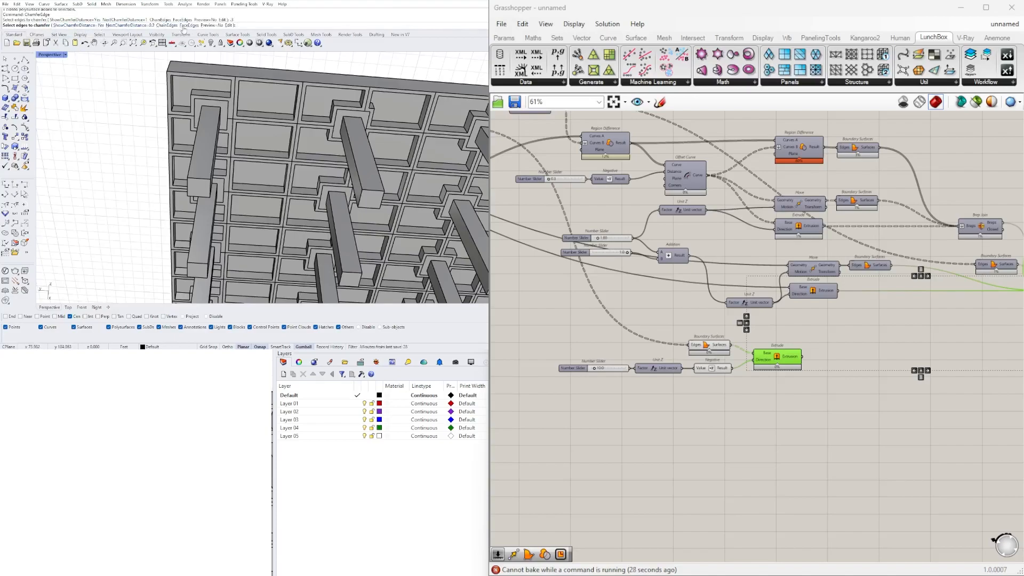
key(Return)
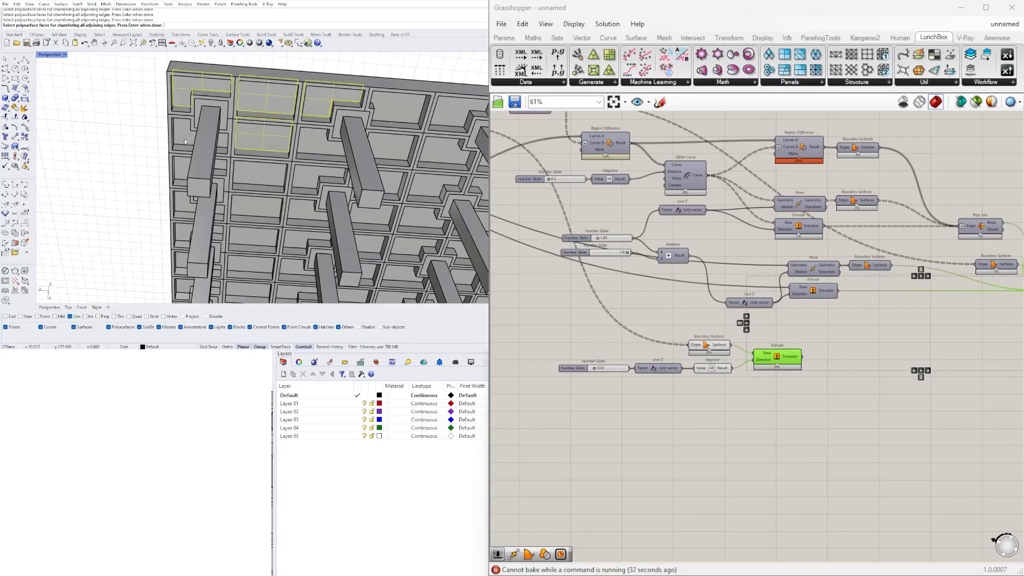
right_drag(412, 140, 247, 111)
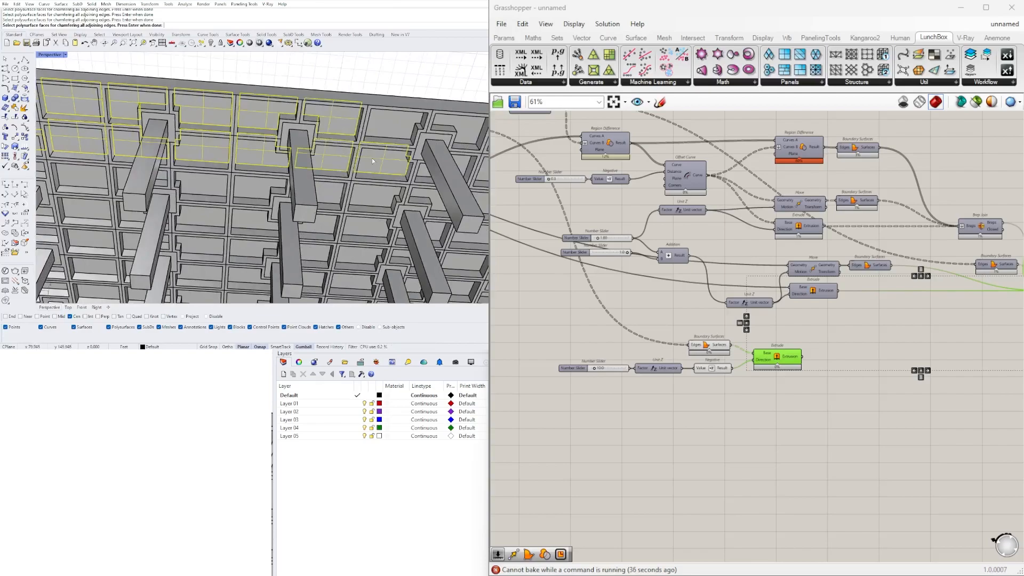
right_drag(425, 129, 296, 129)
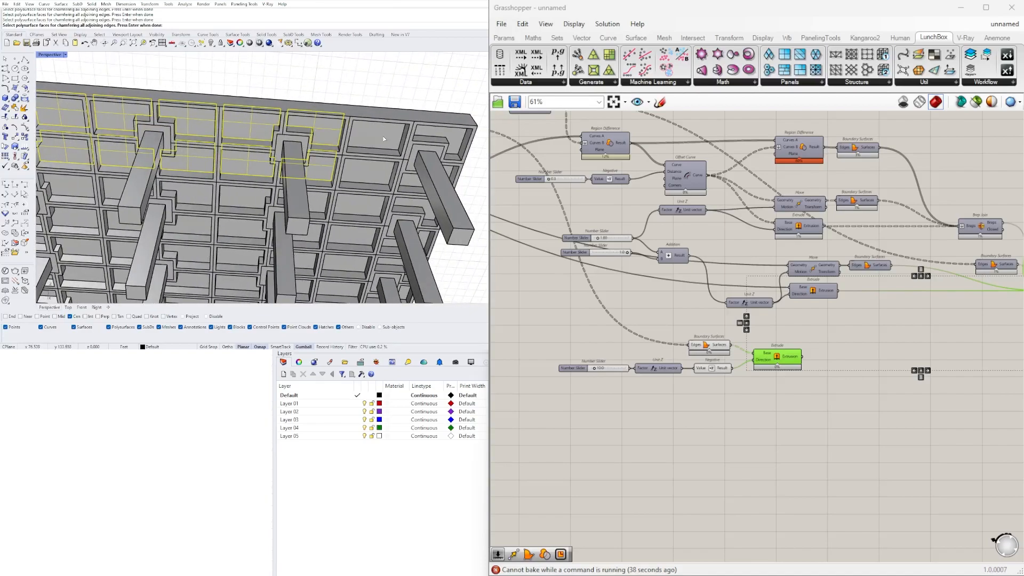
key(Return)
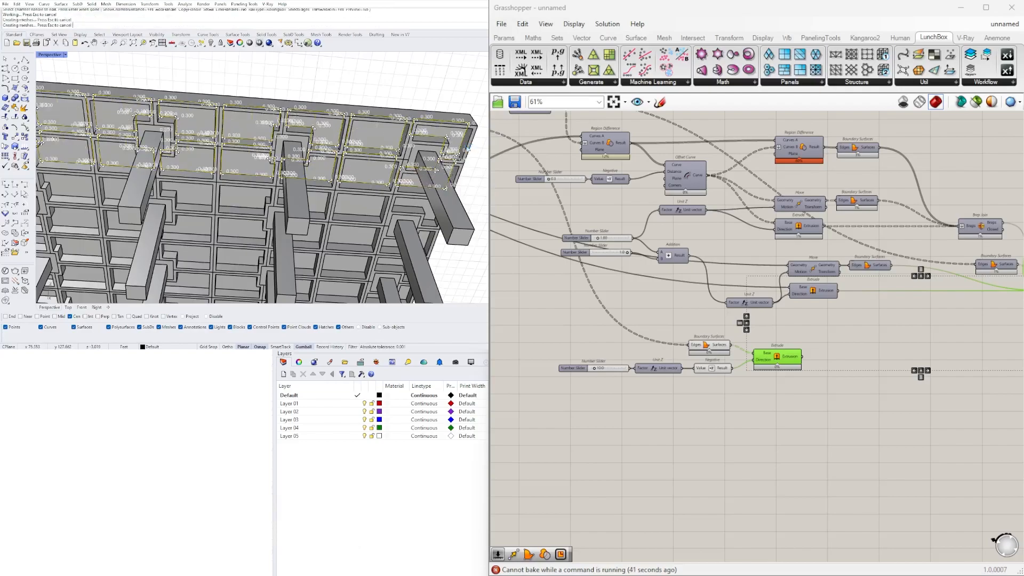
Examine the chamfered recesses on the slab's underside from several angles.
scroll(469, 148, up, 5)
right_drag(469, 149, 301, 93)
scroll(406, 168, down, 5)
scroll(302, 94, up, 5)
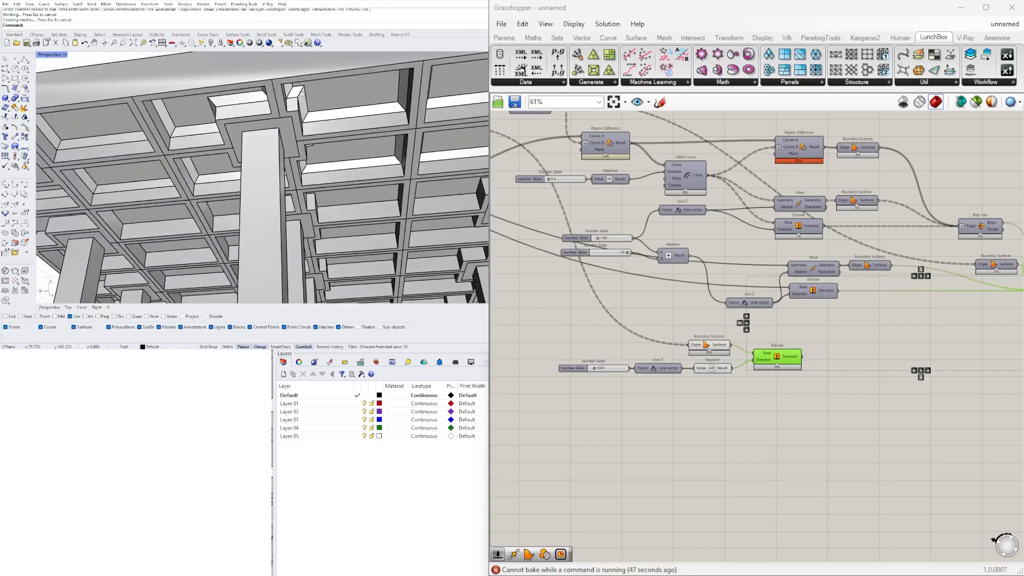
scroll(324, 95, down, 6)
right_drag(323, 95, 296, 179)
scroll(362, 150, down, 3)
Delete all the baked slab and column geometry from the Rhino model.
key(ctrl+a)
key(Delete)
scroll(184, 198, down, 5)
scroll(374, 157, up, 5)
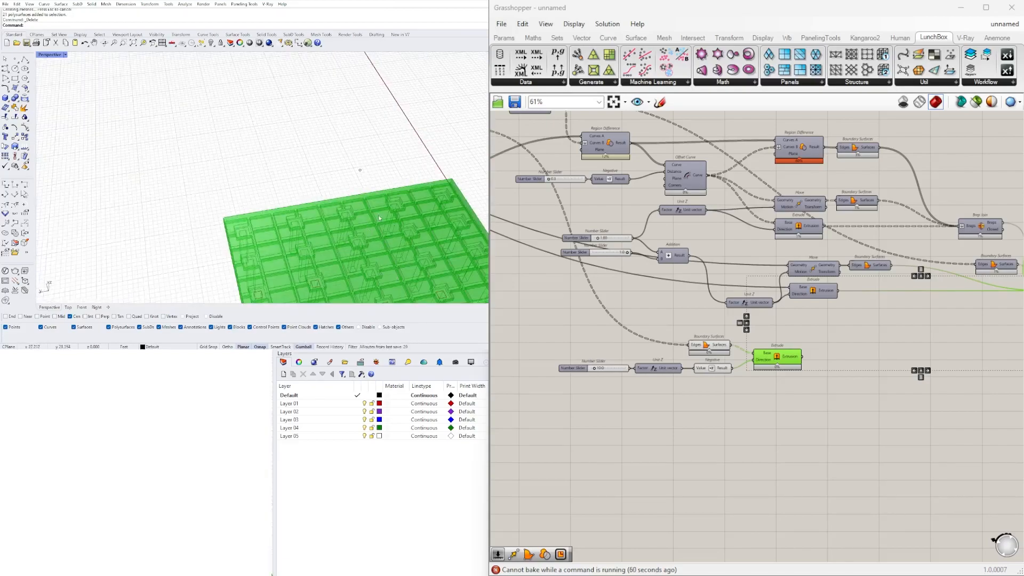
Trace the definition back to the sliders that control the column grid and the panel divisions.
click(592, 307)
scroll(592, 307, up, 3)
scroll(585, 310, down, 2)
right_drag(588, 311, 757, 312)
right_drag(548, 280, 776, 294)
right_drag(589, 269, 786, 321)
scroll(720, 304, up, 2)
mouse_move(720, 304)
right_down()
mouse_move(690, 341)
mouse_move(690, 421)
right_up()
scroll(679, 314, down, 2)
scroll(670, 279, up, 7)
right_drag(299, 160, 395, 187)
scroll(807, 363, down, 2)
right_drag(808, 362, 513, 324)
scroll(585, 318, down, 3)
right_drag(580, 335, 722, 333)
scroll(728, 319, down, 1)
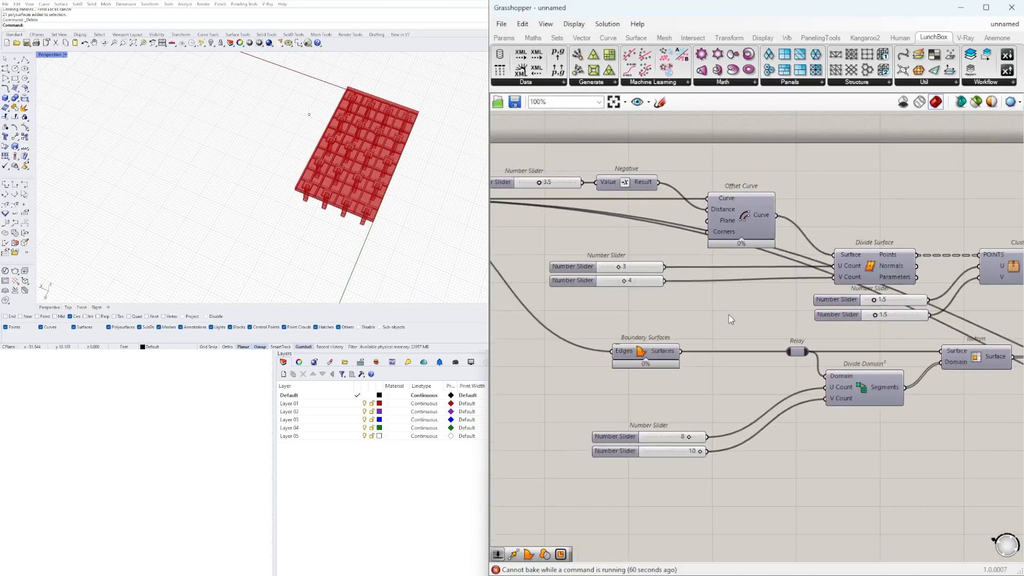
Set the slider feeding the U Count of Divide Domain² to 10.
scroll(612, 262, up, 5)
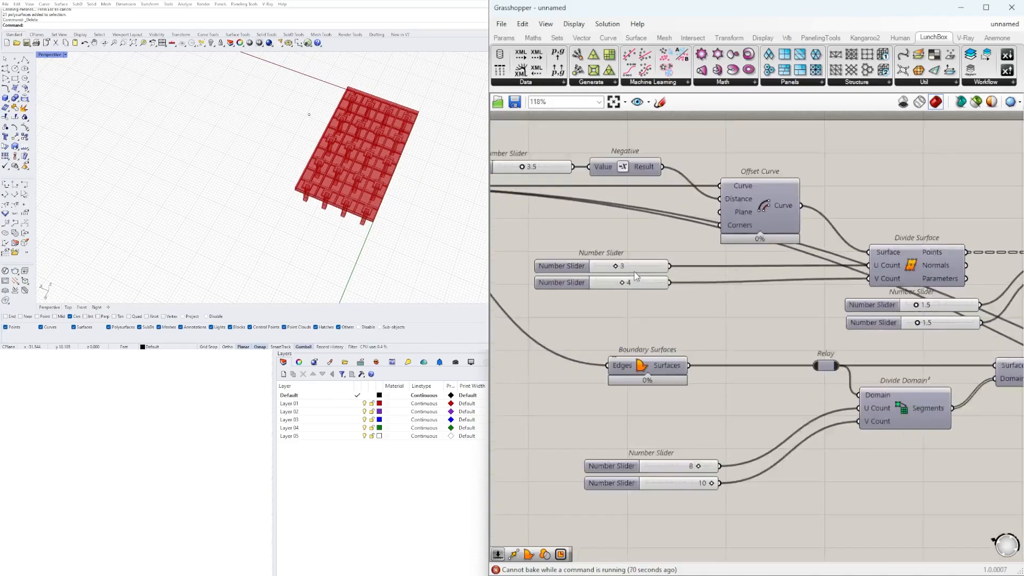
right_drag(800, 392, 766, 302)
scroll(766, 302, down, 4)
scroll(767, 428, up, 5)
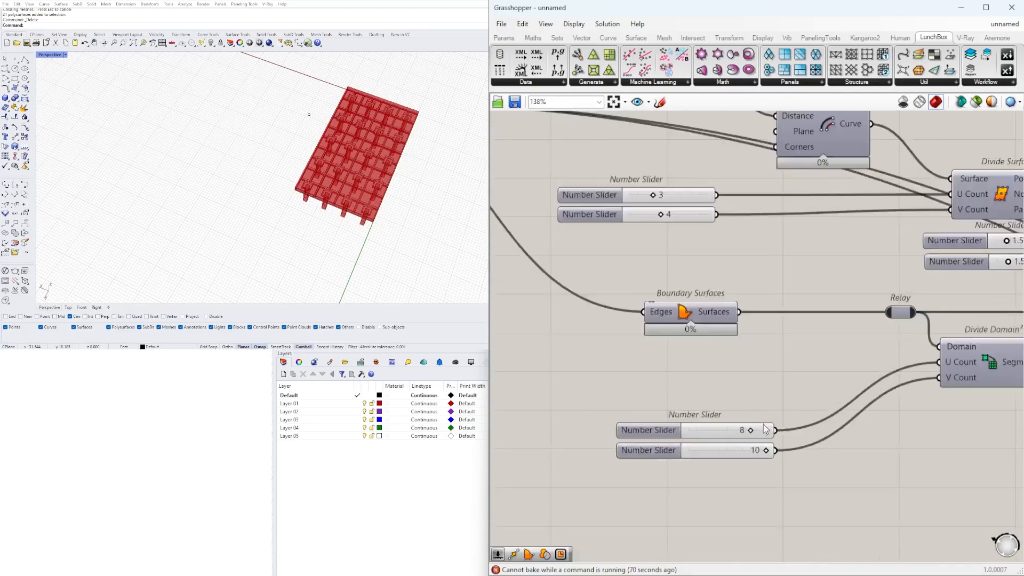
double_click(732, 427)
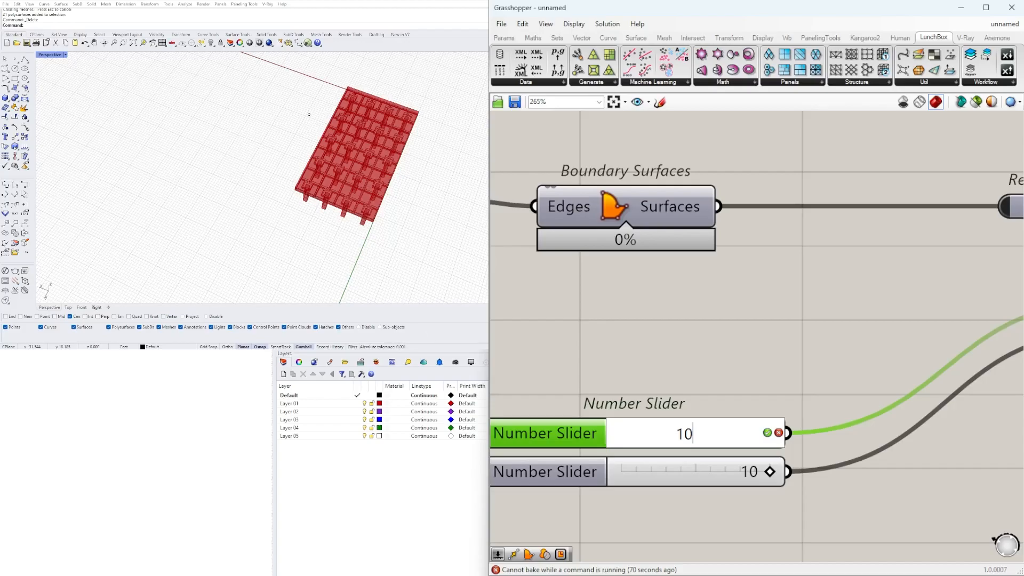
key(Return)
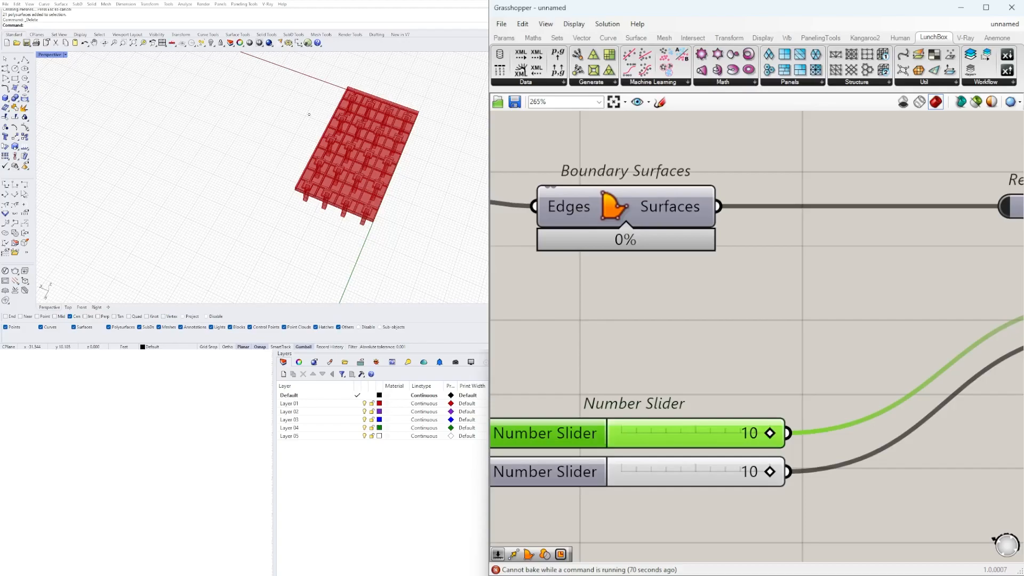
Examine the updated panel pattern and columns of the slab preview up close from several angles.
right_drag(306, 180, 336, 128)
scroll(360, 110, up, 10)
right_drag(320, 176, 315, 213)
scroll(261, 237, up, 2)
scroll(324, 115, up, 5)
scroll(324, 116, down, 3)
scroll(314, 213, up, 2)
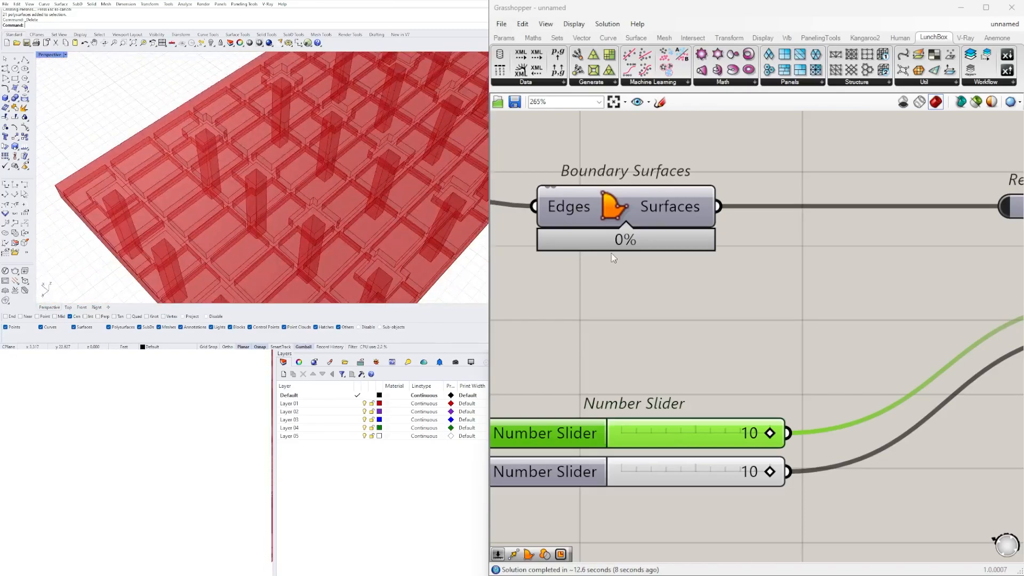
Set the slider feeding the V Count of Divide Surface to 3.
scroll(544, 262, down, 5)
right_drag(586, 298, 647, 367)
scroll(647, 366, up, 3)
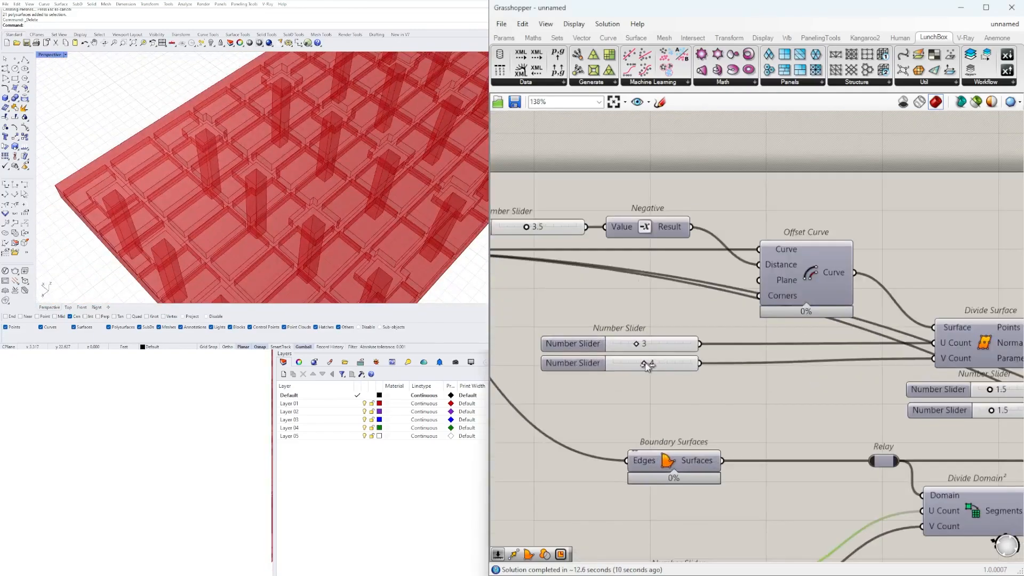
double_click(646, 364)
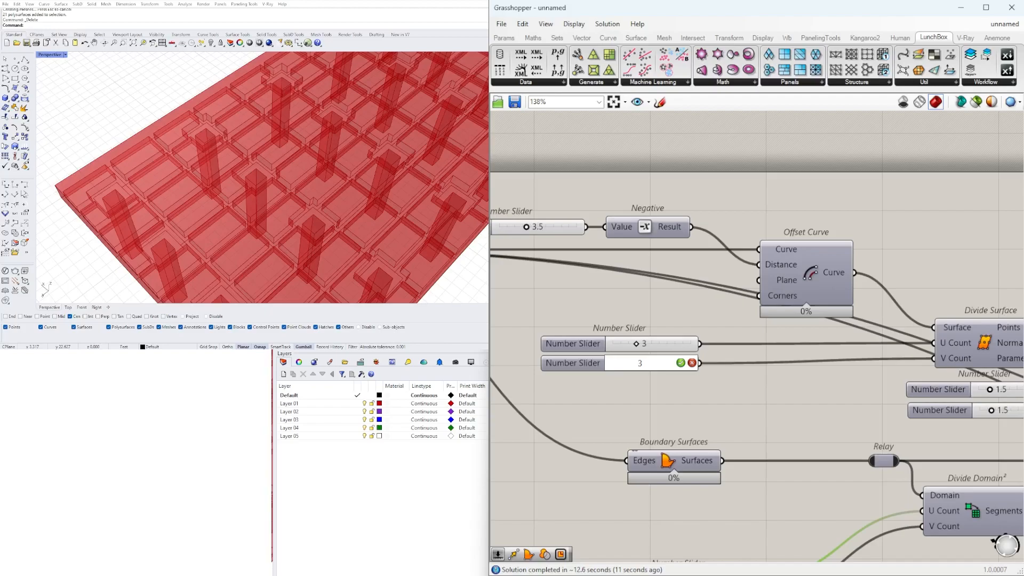
key(Return)
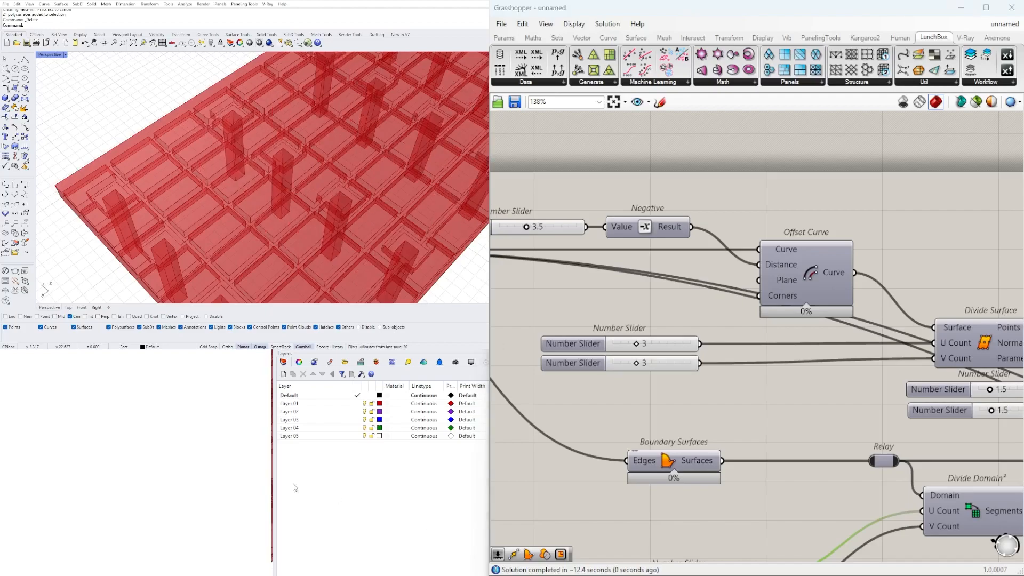
scroll(299, 221, down, 6)
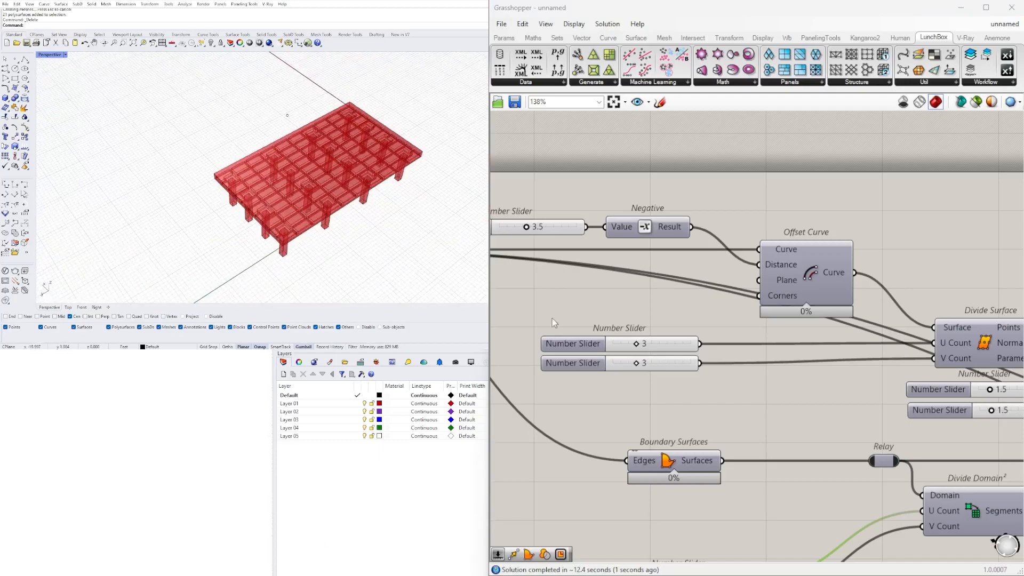
Bake the final slab and column components together into the Rhino model.
scroll(616, 316, down, 3)
right_drag(853, 350, 491, 270)
scroll(800, 274, down, 2)
right_drag(933, 274, 506, 274)
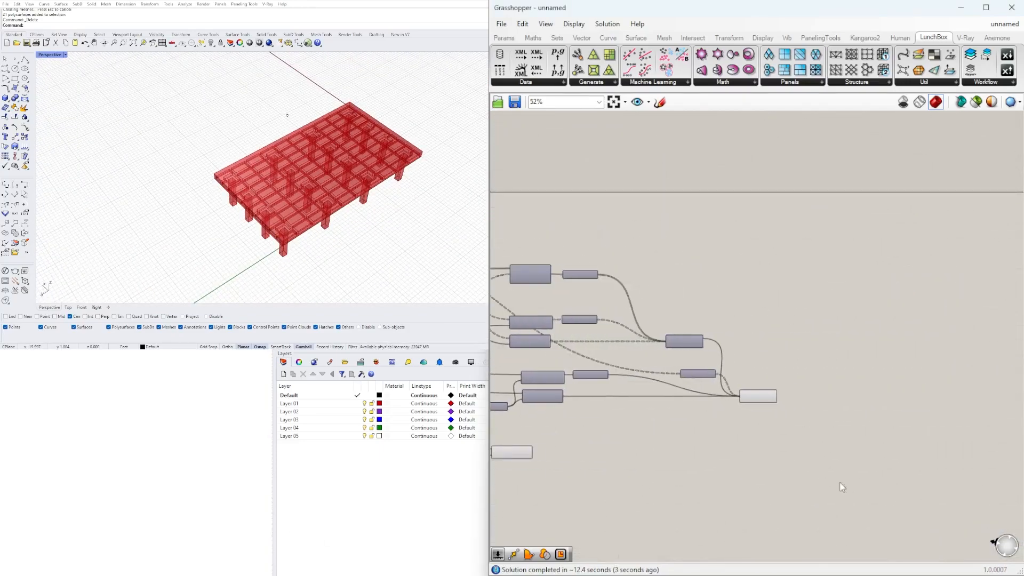
drag(837, 482, 760, 382)
right_drag(648, 406, 769, 379)
shift+drag(686, 457, 640, 400)
middle_click(645, 399)
click(669, 423)
Move the baked slab and columns aside in the Perspective view, clear of the live preview.
right_drag(323, 213, 202, 222)
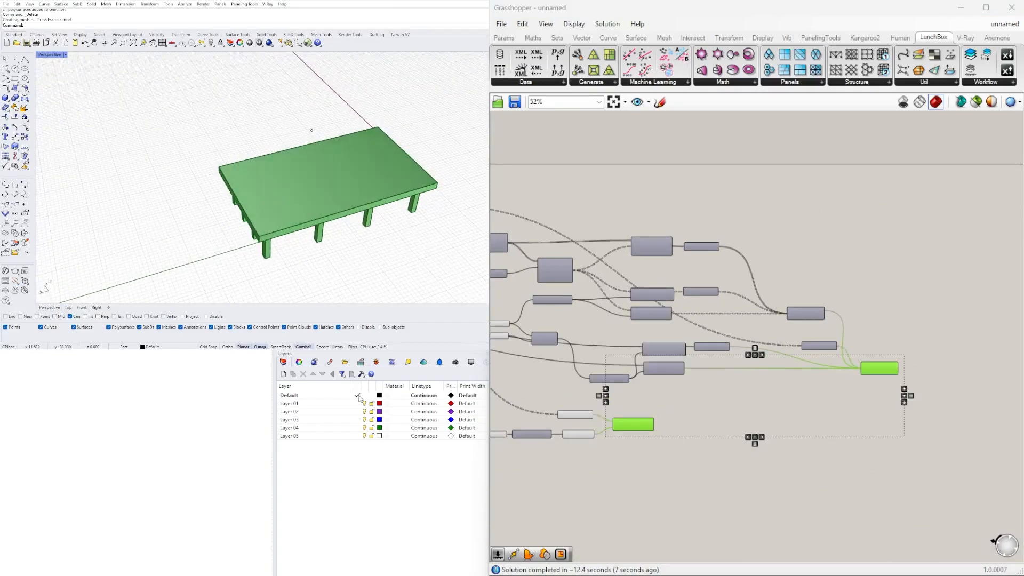
drag(118, 136, 189, 194)
right_drag(320, 197, 123, 111)
scroll(163, 140, down, 6)
drag(122, 109, 255, 251)
drag(245, 175, 392, 161)
scroll(386, 202, up, 8)
click(335, 192)
Make Layer 01 the current layer and draw a vertical clipping plane across the baked slab.
right_drag(336, 192, 427, 123)
click(357, 404)
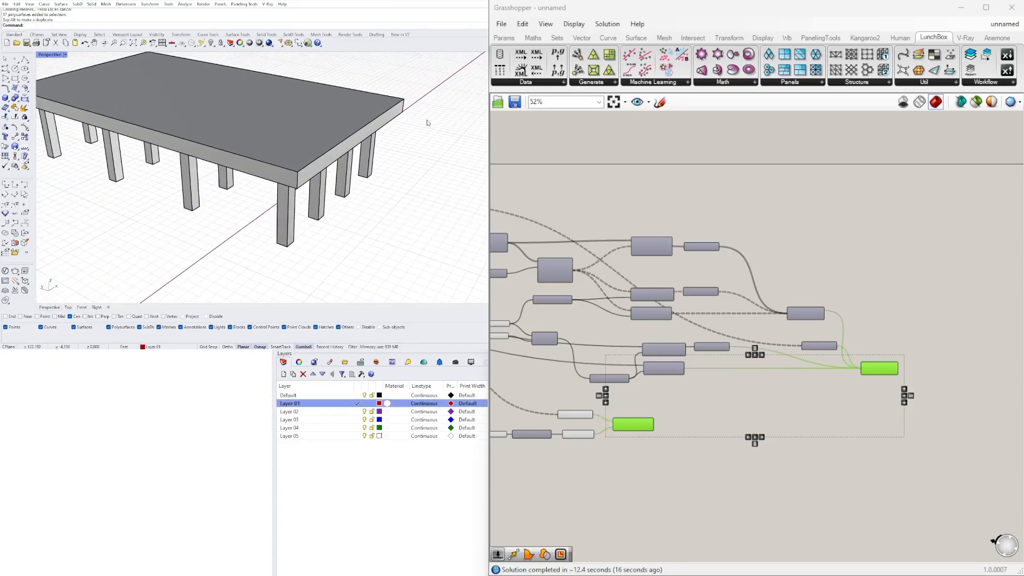
key(Return)
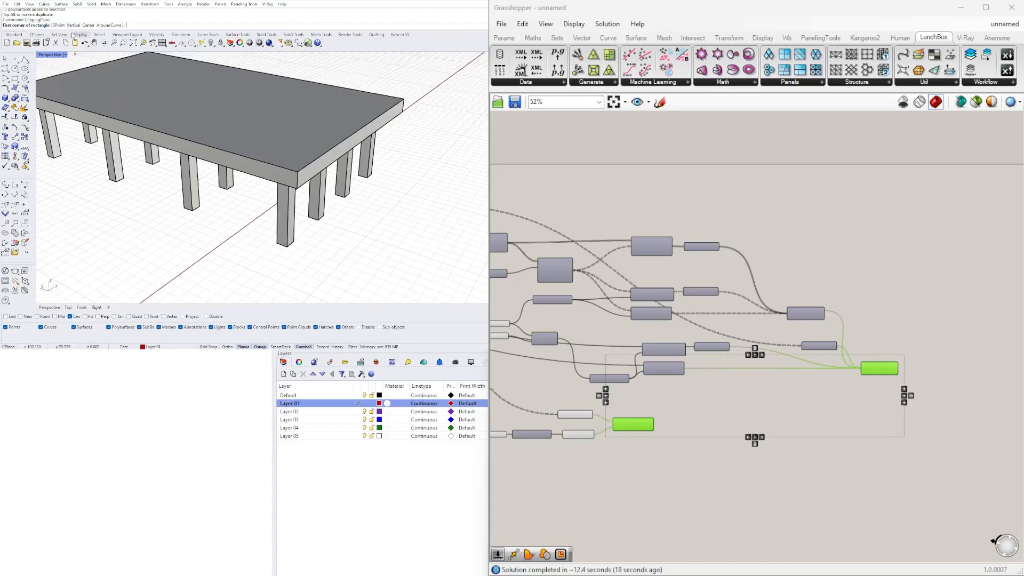
click(87, 26)
click(353, 135)
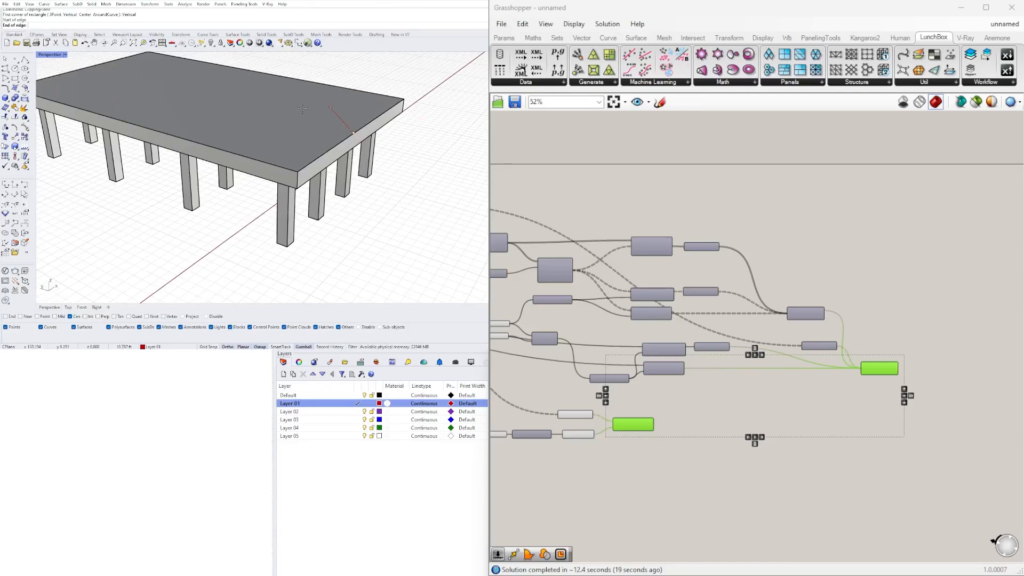
shift+click(275, 108)
key(Return)
right_drag(406, 142, 256, 155)
click(360, 159)
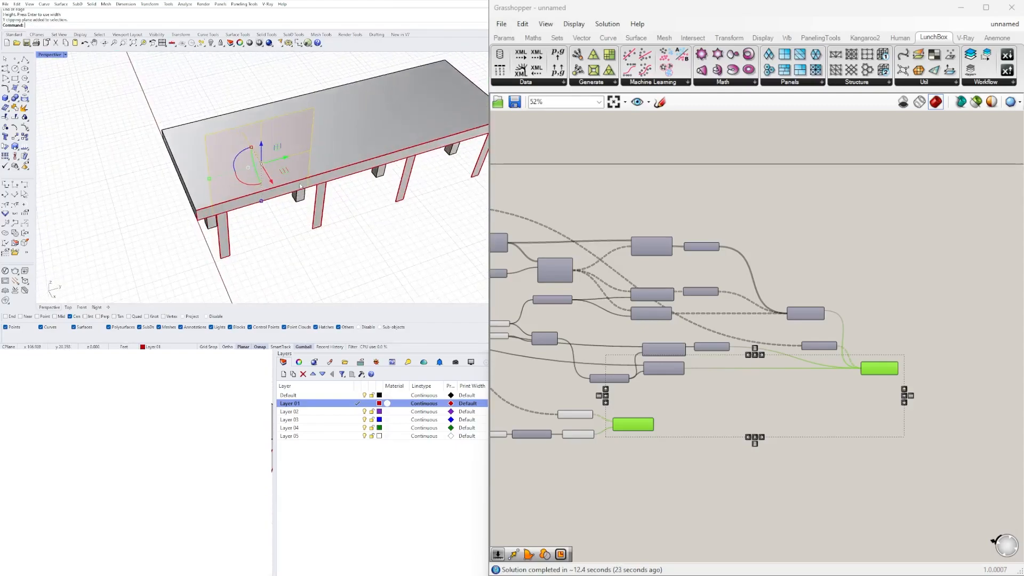
Shift the clipping plane through the baked slab to inspect its section, and clear the component selection.
scroll(245, 165, up, 4)
drag(239, 153, 269, 194)
right_drag(283, 224, 274, 143)
mouse_move(273, 143)
mouse_down()
mouse_move(286, 152)
mouse_move(203, 101)
mouse_move(280, 149)
mouse_up()
right_drag(299, 208, 227, 203)
click(728, 479)
Rename the slider feeding the X Size of Rectangle as SIZE X.
scroll(374, 229, down, 3)
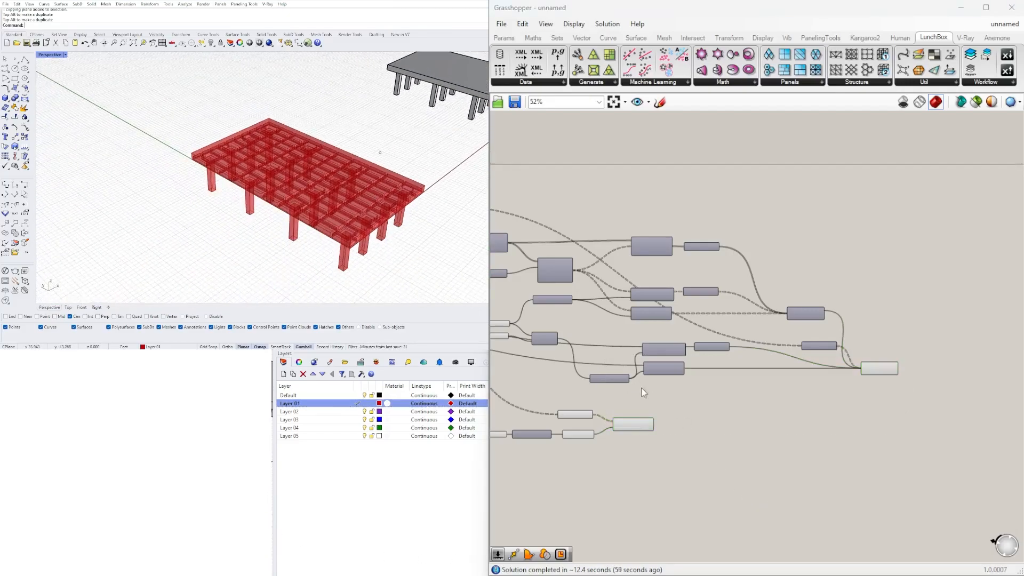
scroll(717, 300, up, 4)
scroll(604, 252, down, 2)
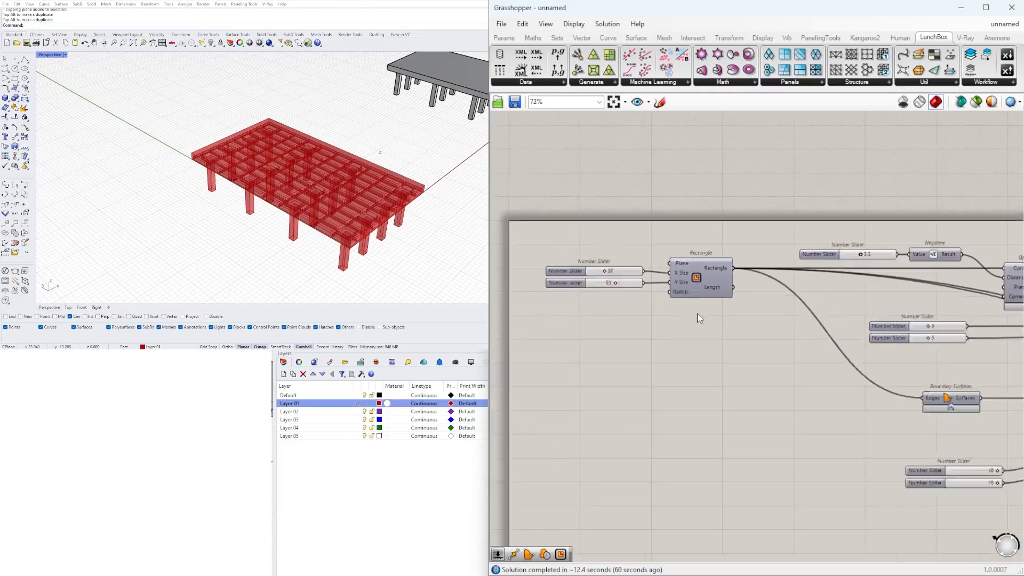
right_drag(592, 326, 733, 354)
drag(557, 333, 757, 322)
click(709, 288)
scroll(656, 301, up, 4)
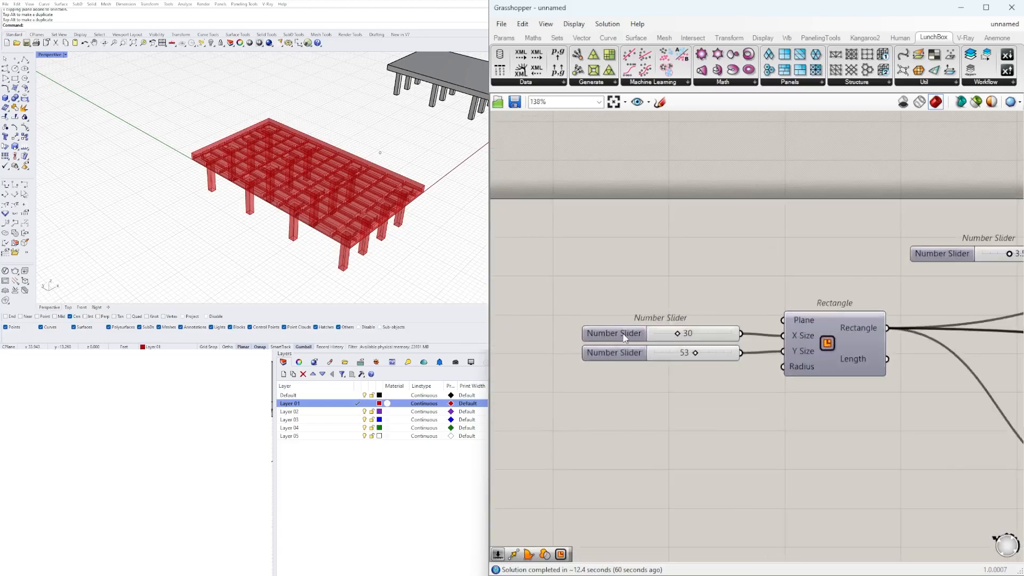
right_click(624, 333)
key(ctrl+a)
text(S)
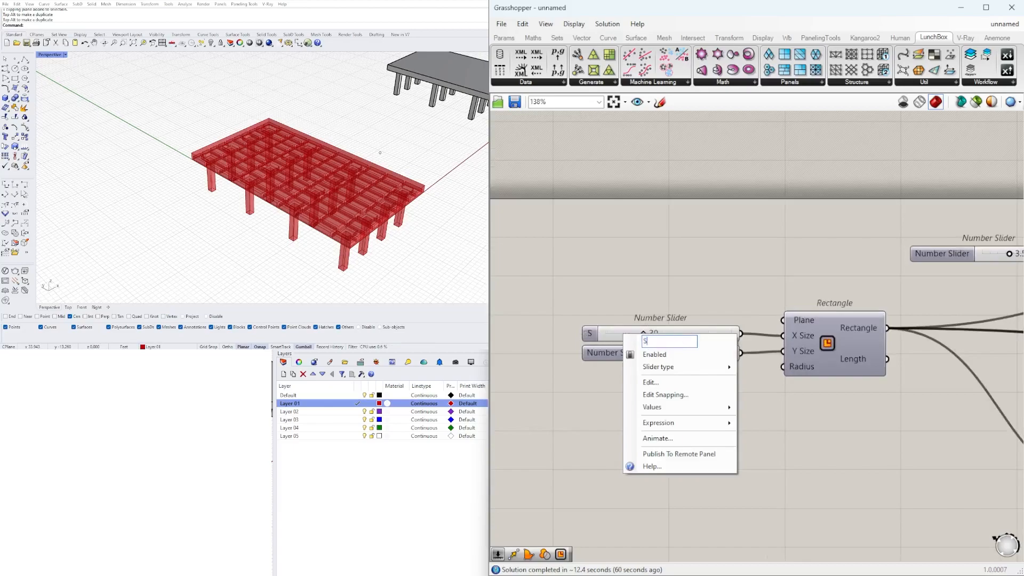
text(IZE X)
key(Return)
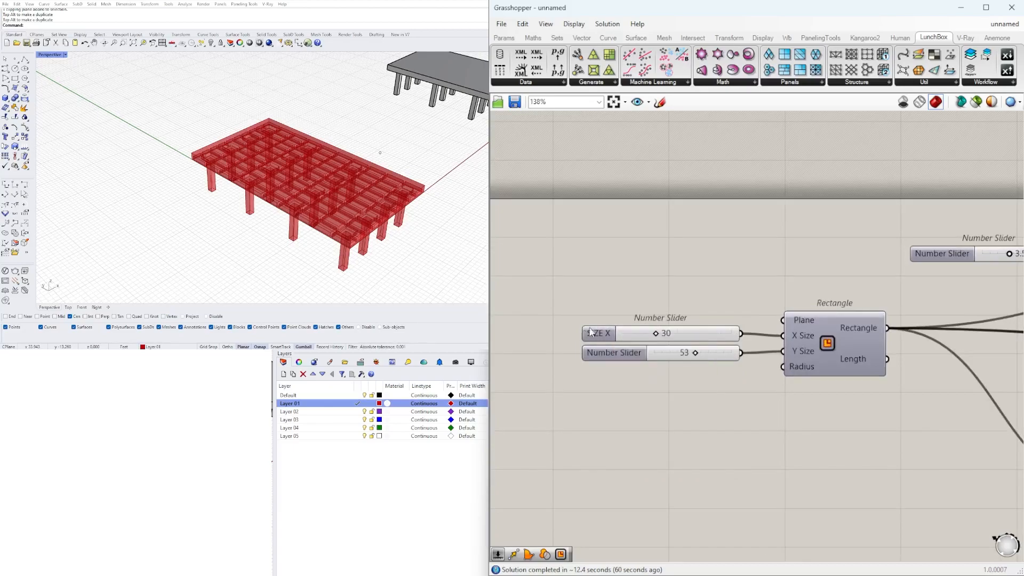
Rename the slider feeding the Y Size of Rectangle with a matching SIZE label.
right_click(604, 351)
key(ctrl+a)
text(S)
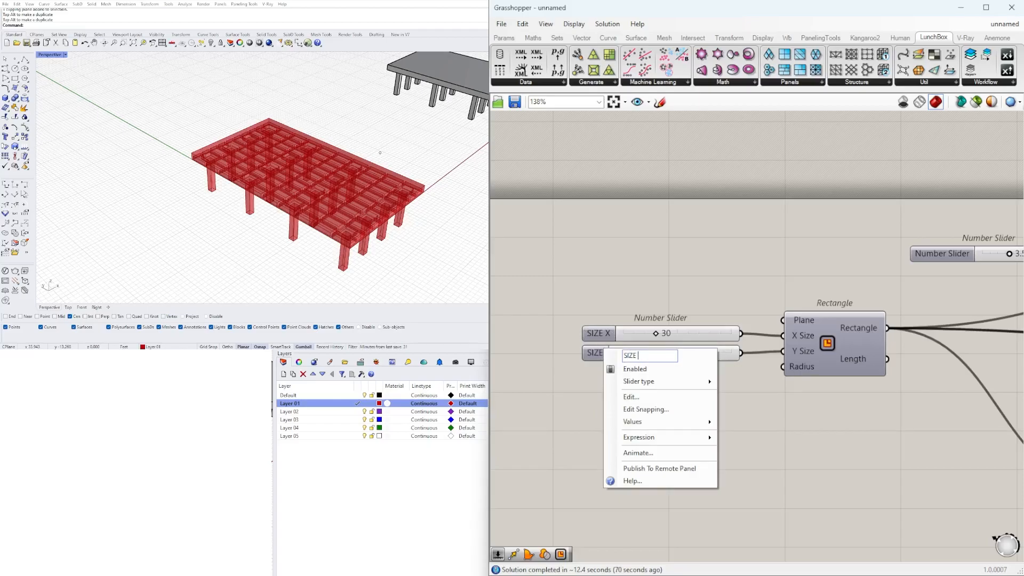
key(Return)
Rename the slider that drives the Offset Curve distance through Negative as OVERHANG.
scroll(717, 334, down, 4)
scroll(845, 293, up, 2)
right_drag(844, 292, 628, 314)
scroll(630, 318, up, 2)
right_click(624, 322)
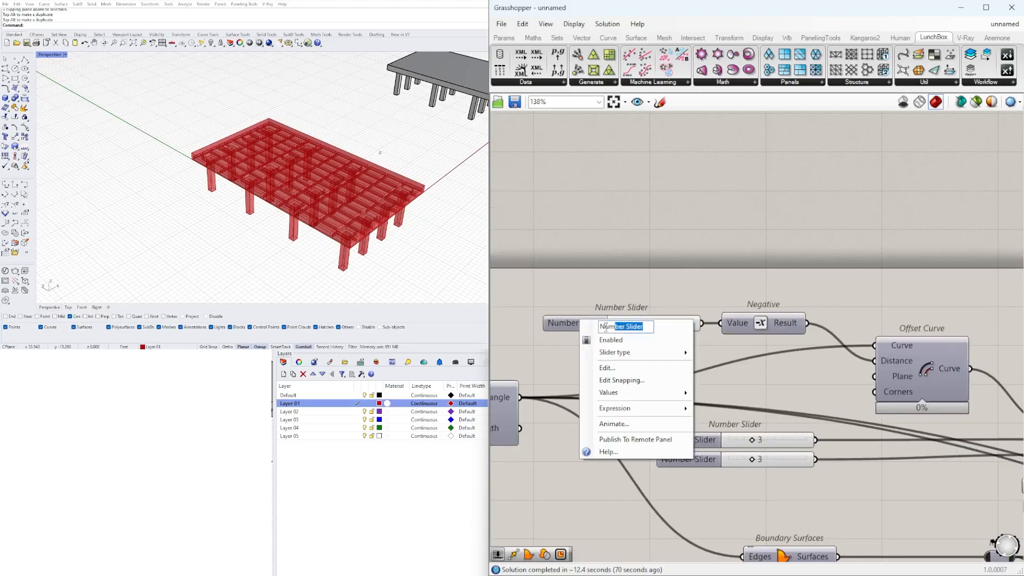
right_drag(320, 213, 207, 109)
scroll(206, 108, up, 5)
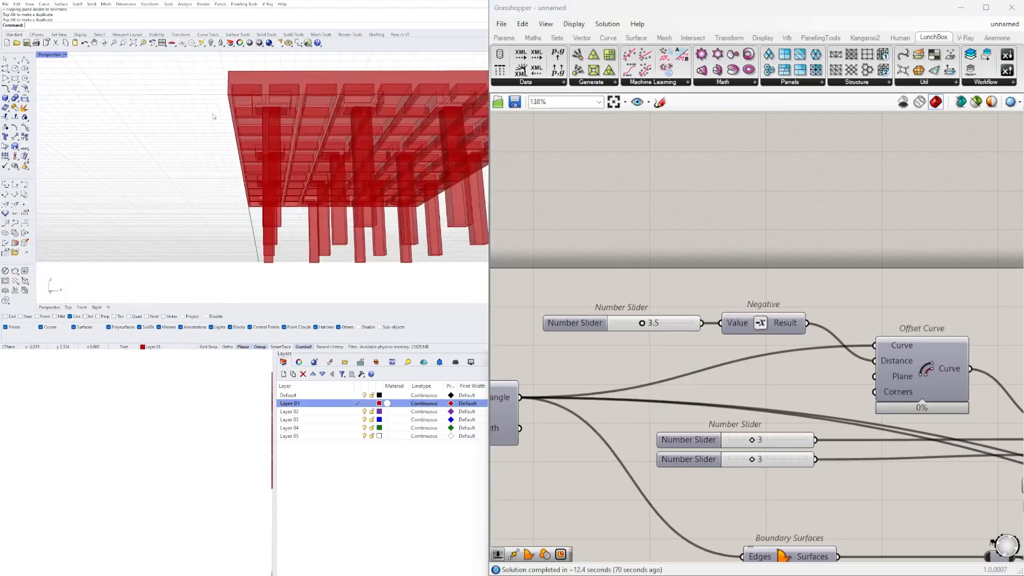
right_drag(600, 322, 701, 351)
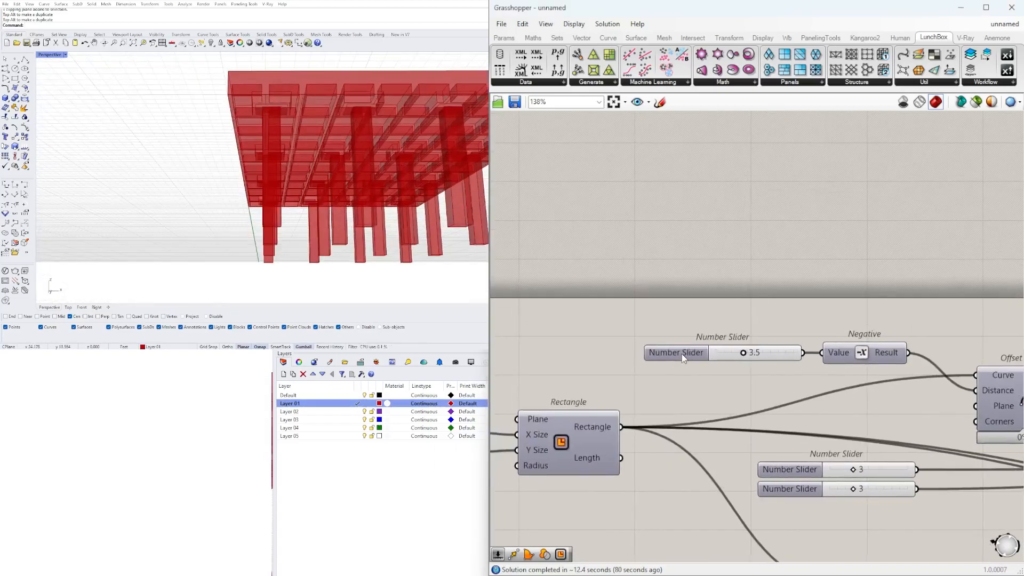
right_click(683, 354)
text(OVERHANG)
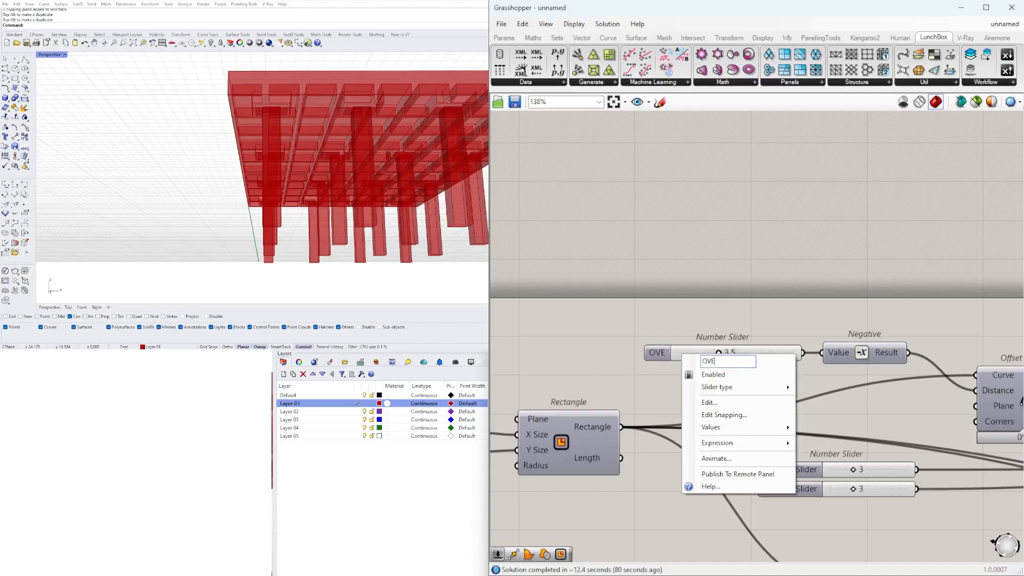
key(Return)
Nudge the two sliders feeding the U and V Count of Divide Surface and rename both as COLUMNS.
scroll(833, 386, down, 3)
scroll(833, 386, up, 2)
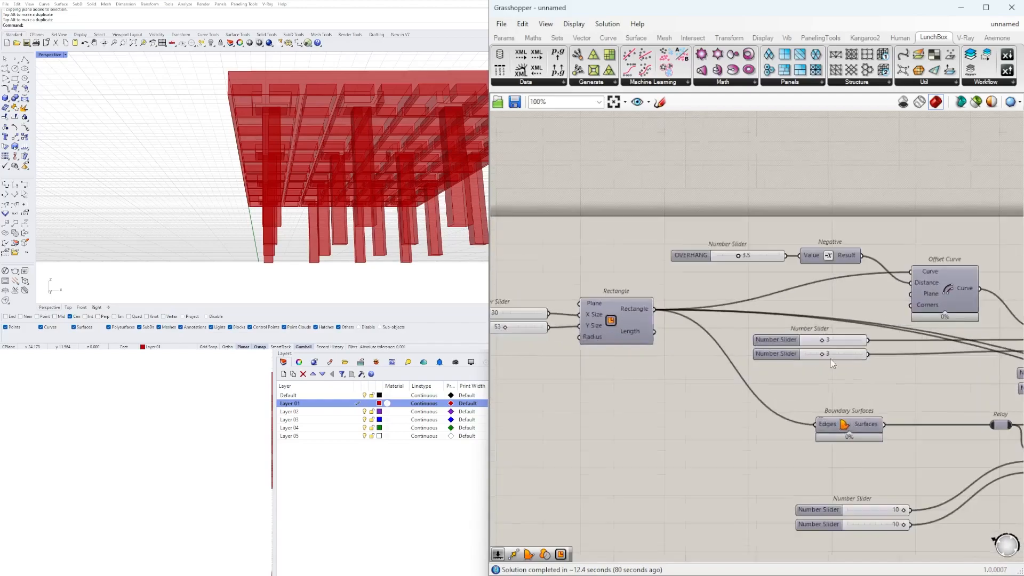
click(711, 349)
shift+click(696, 357)
drag(696, 356, 706, 364)
click(705, 343)
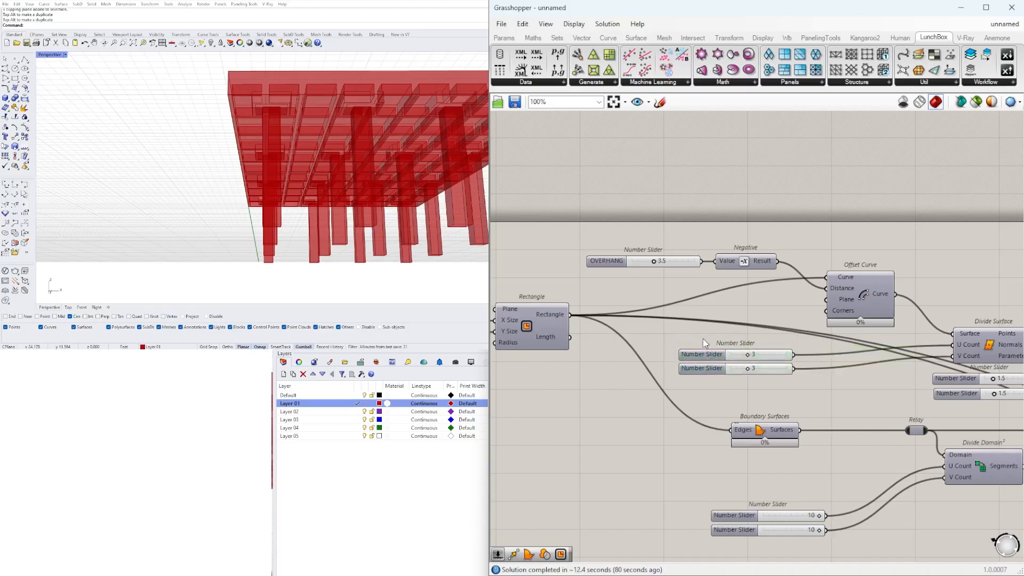
scroll(706, 338, up, 3)
right_click(711, 364)
text(COLUMNS)
key(Return)
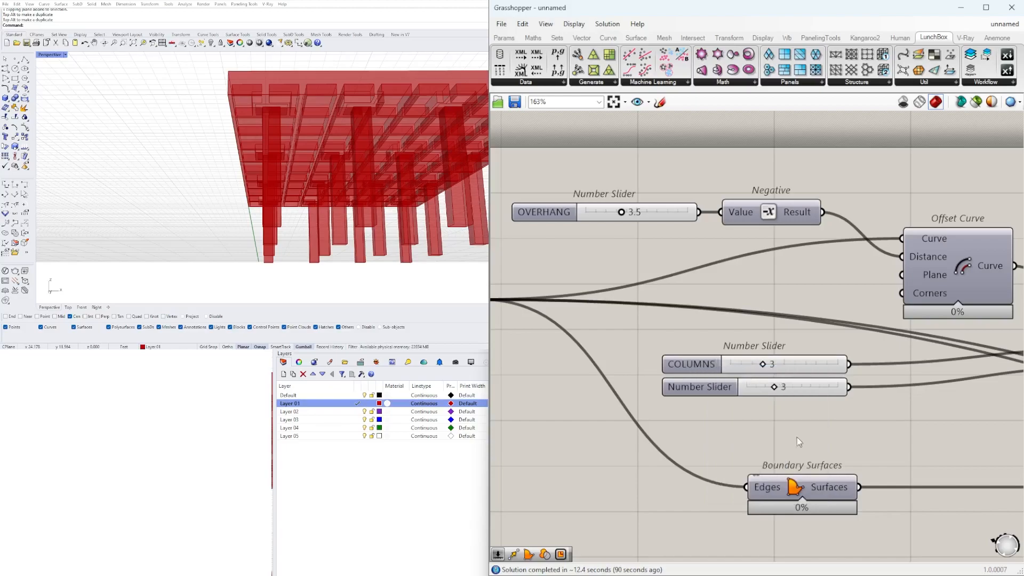
right_click(702, 385)
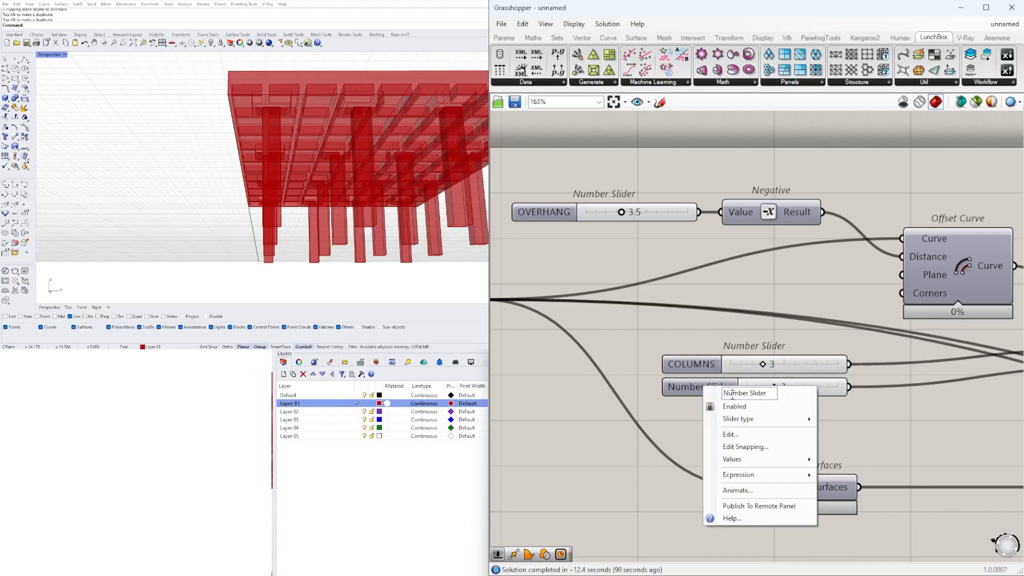
text(COLUMNS)
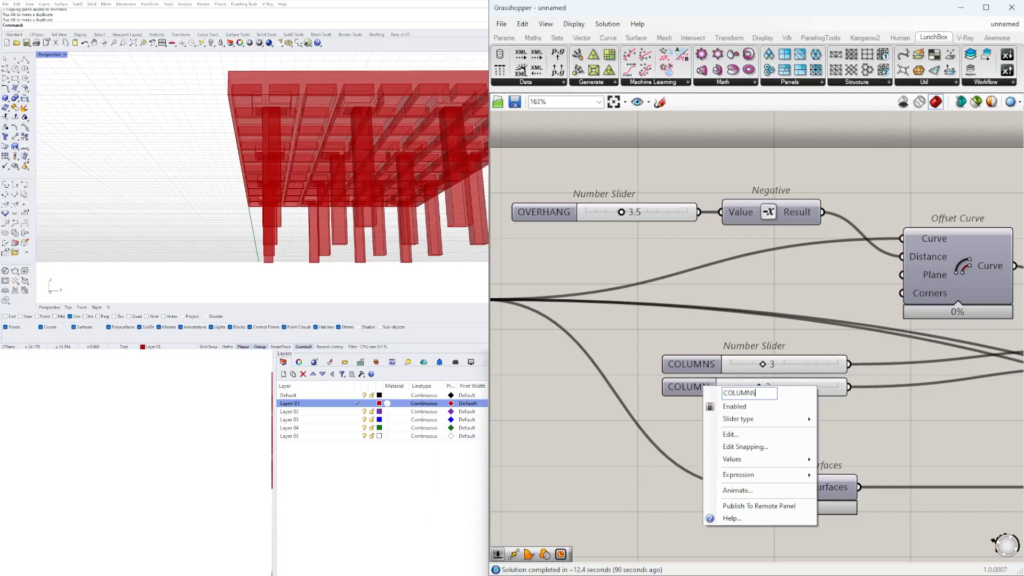
key(Return)
Rename both sliders feeding the U and V inputs of the rectangle Cluster as COLUMN SIZE.
scroll(693, 362, down, 3)
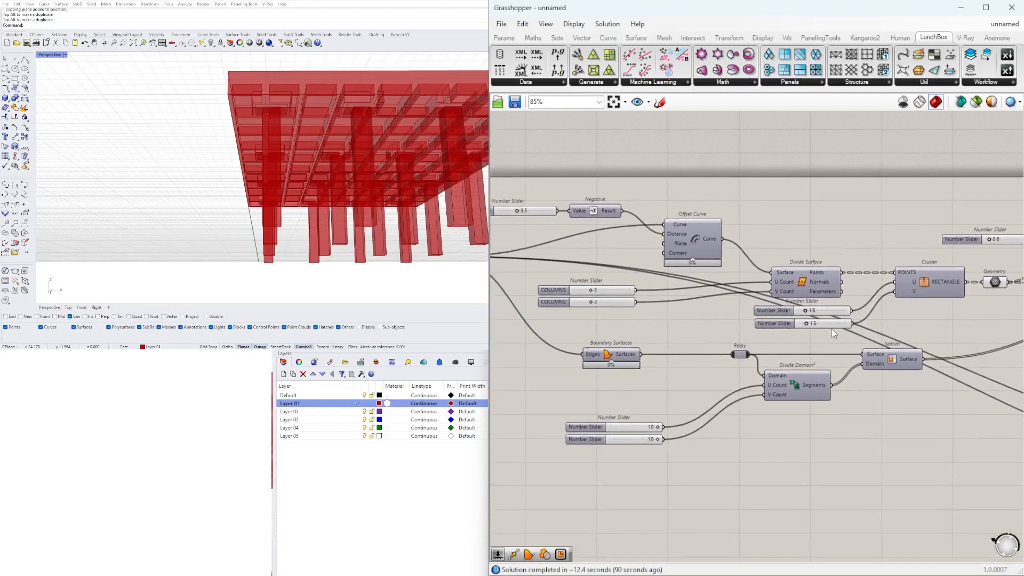
scroll(819, 336, up, 2)
drag(821, 344, 688, 304)
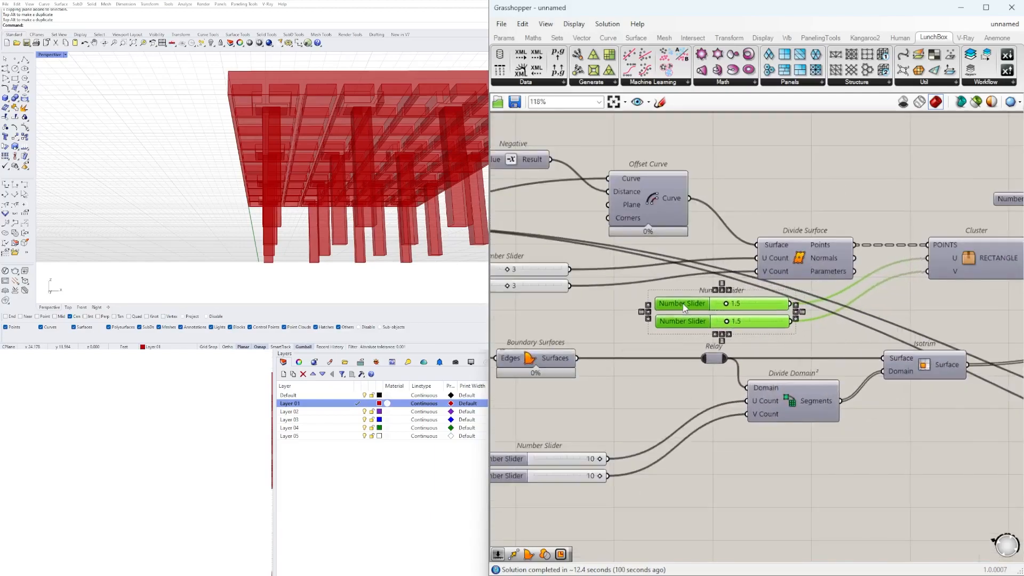
scroll(693, 305, up, 1)
right_click(691, 306)
key(ctrl+a)
text(CO)
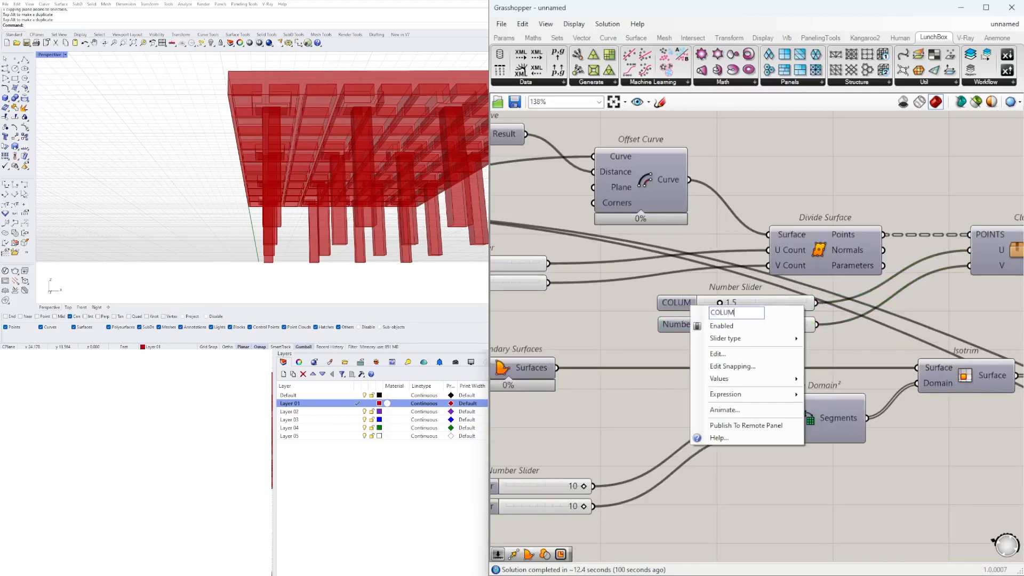
text(LUMN SIZE)
key(Return)
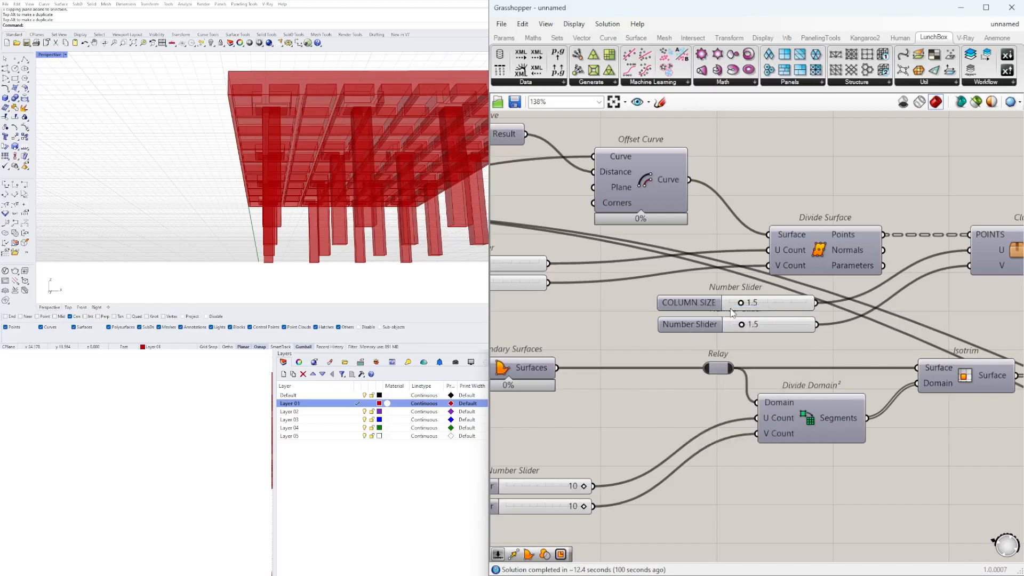
right_click(700, 325)
key(ctrl+a)
text(COLUMN)
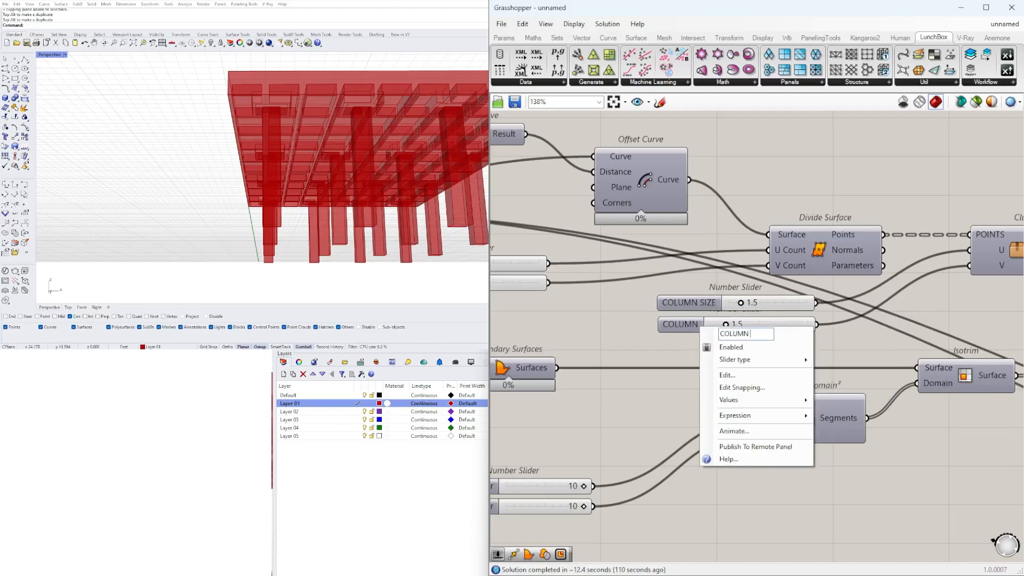
key(Return)
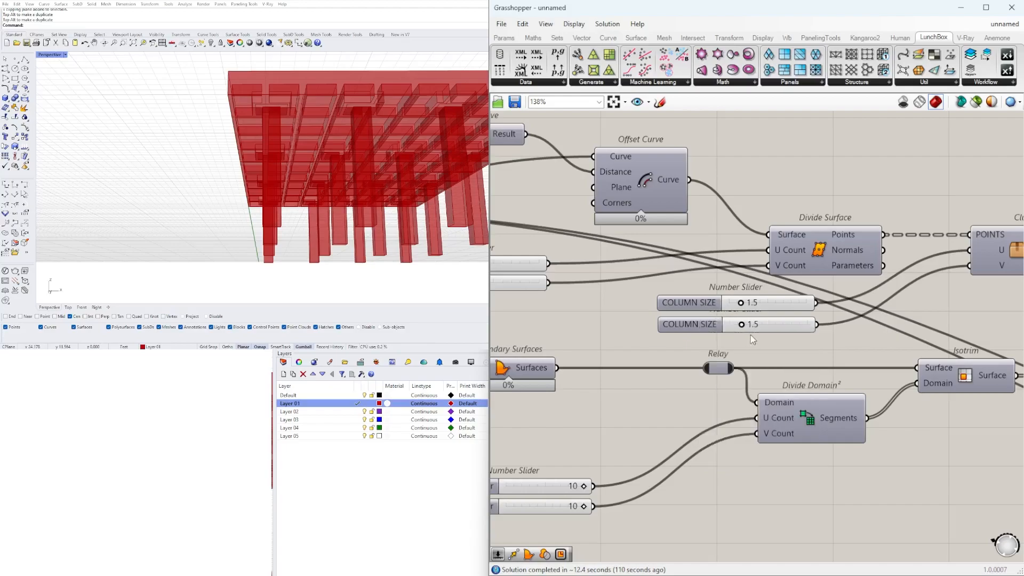
Move the two sliders feeding Divide Domain² closer to that component.
scroll(841, 403, down, 3)
right_drag(839, 398, 788, 383)
drag(716, 462, 614, 368)
scroll(629, 372, up, 2)
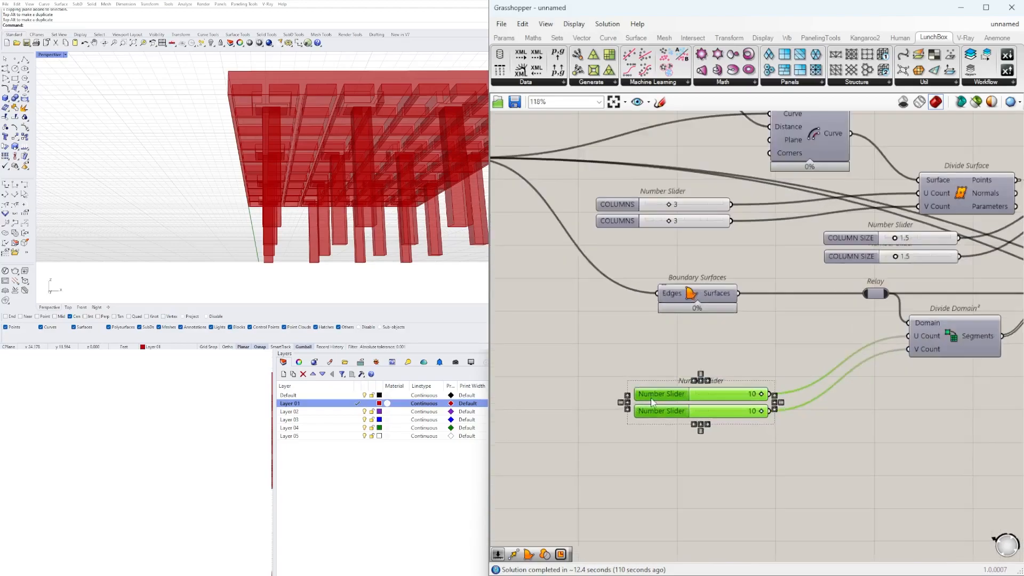
drag(651, 403, 713, 375)
click(768, 456)
Rename the slider feeding the U Count of Divide Domain² as PATTERN DIVISION.
right_click(715, 365)
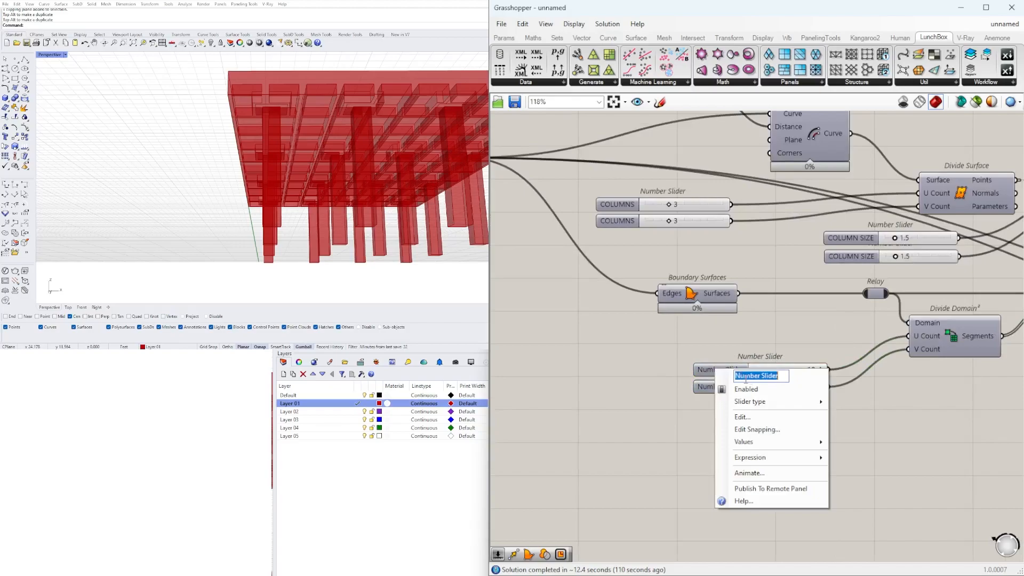
text(PATTERN DIVISION)
key(Return)
Shift the two Divide Domain² sliders below Boundary Surfaces and rename the one feeding V Count as PATTERN DIVISION.
drag(758, 405, 680, 330)
click(670, 354)
right_click(668, 343)
click(696, 358)
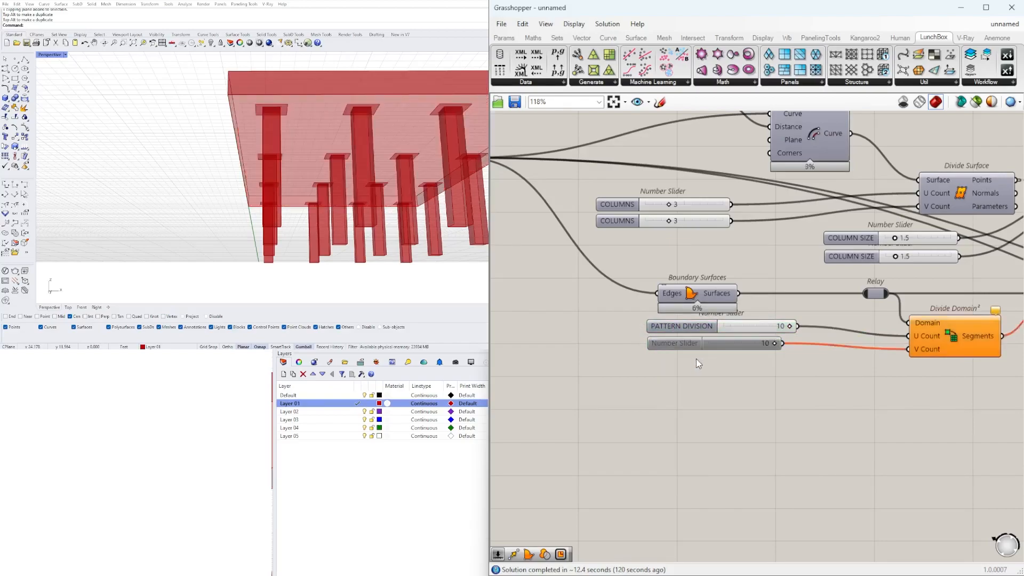
right_click(692, 345)
click(715, 362)
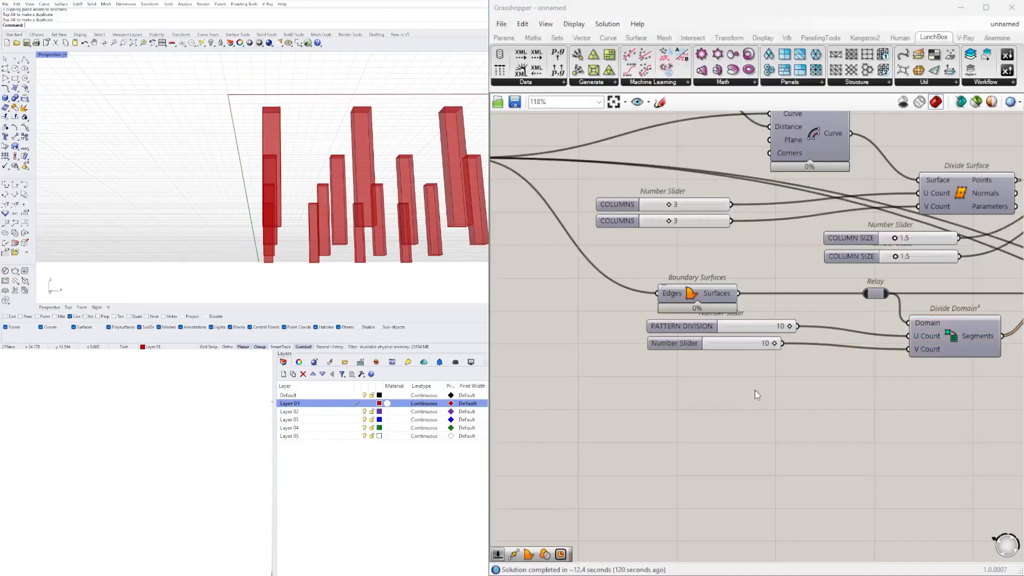
right_click(675, 346)
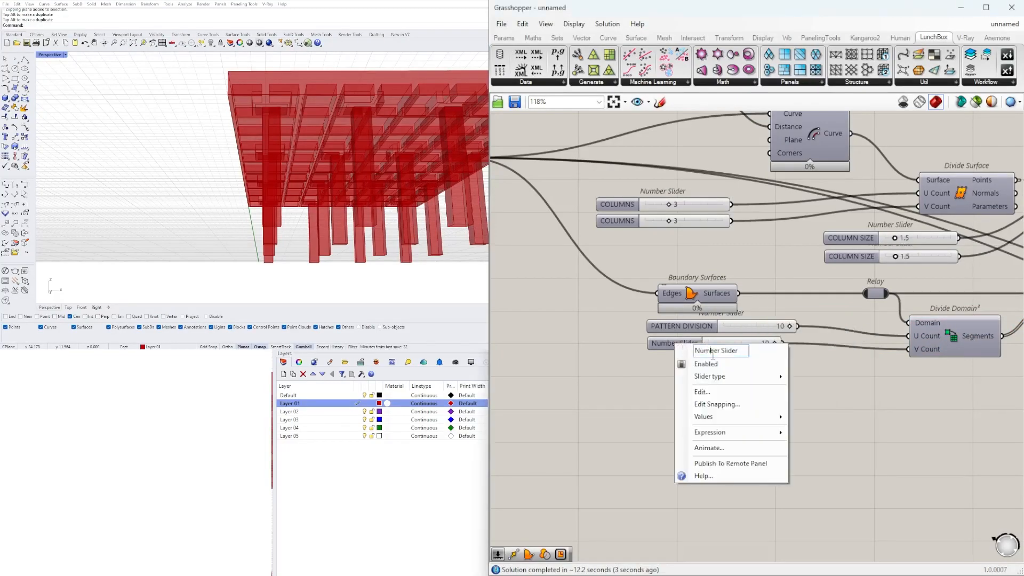
text(PATTERN DIVISION)
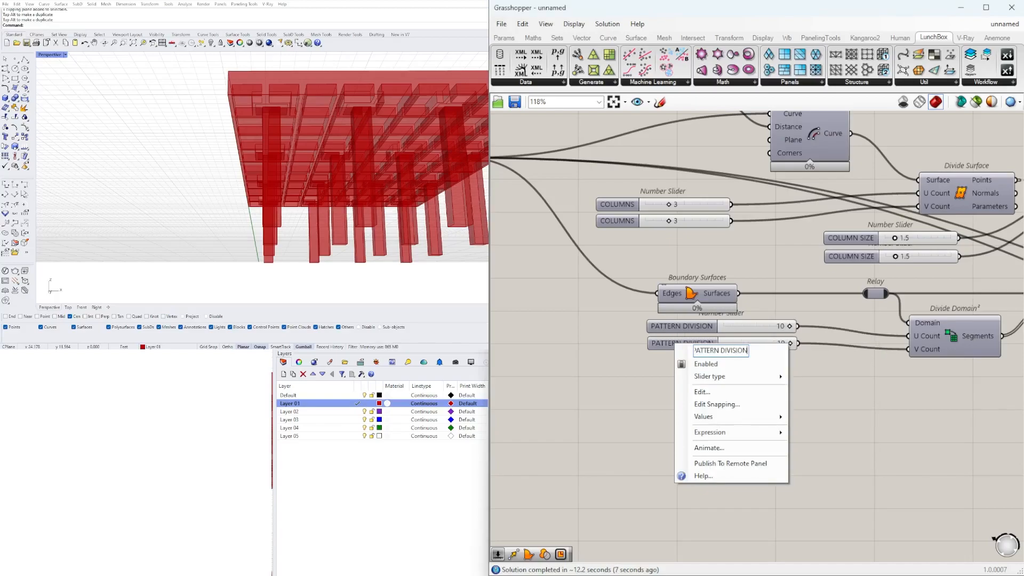
key(Return)
Rename the slider feeding the Distance input of the column rectangles' Offset Curve as COLUMN OFFSET.
scroll(673, 392, down, 4)
right_drag(851, 278, 611, 302)
right_drag(870, 299, 853, 281)
scroll(744, 235, up, 2)
scroll(793, 235, up, 2)
click(901, 243)
right_click(678, 248)
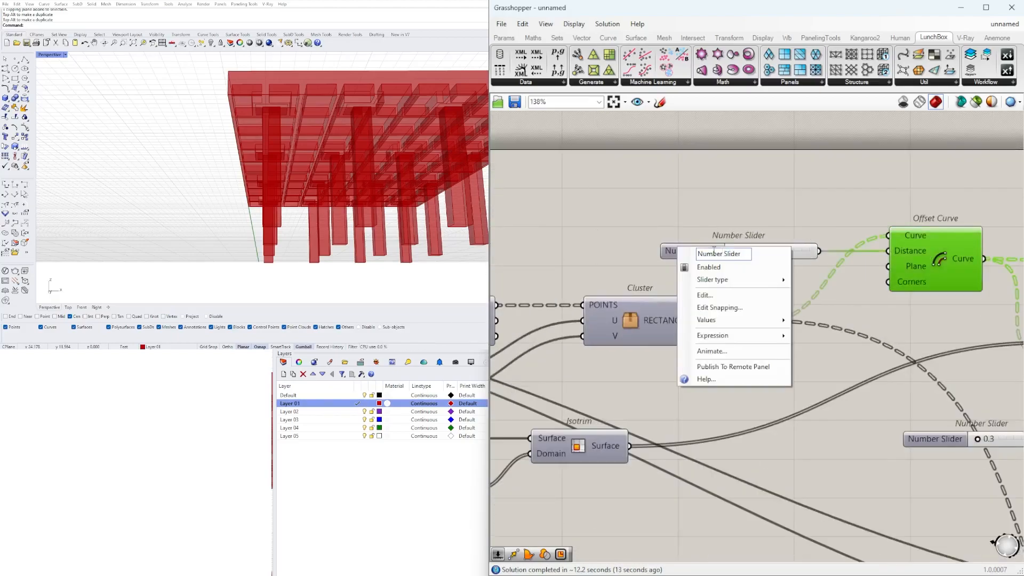
text(COLUMN OFFSET)
key(Return)
Toggle the preview of the Offset Curve after Region Difference to examine its panel outlines.
scroll(712, 245, down, 4)
scroll(740, 251, up, 4)
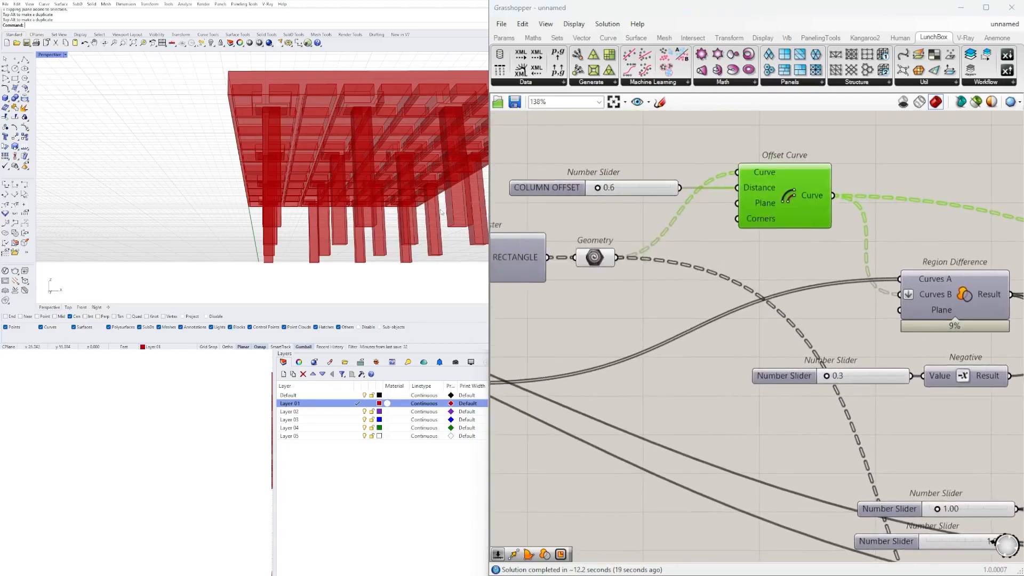
right_drag(676, 269, 602, 224)
scroll(604, 225, down, 1)
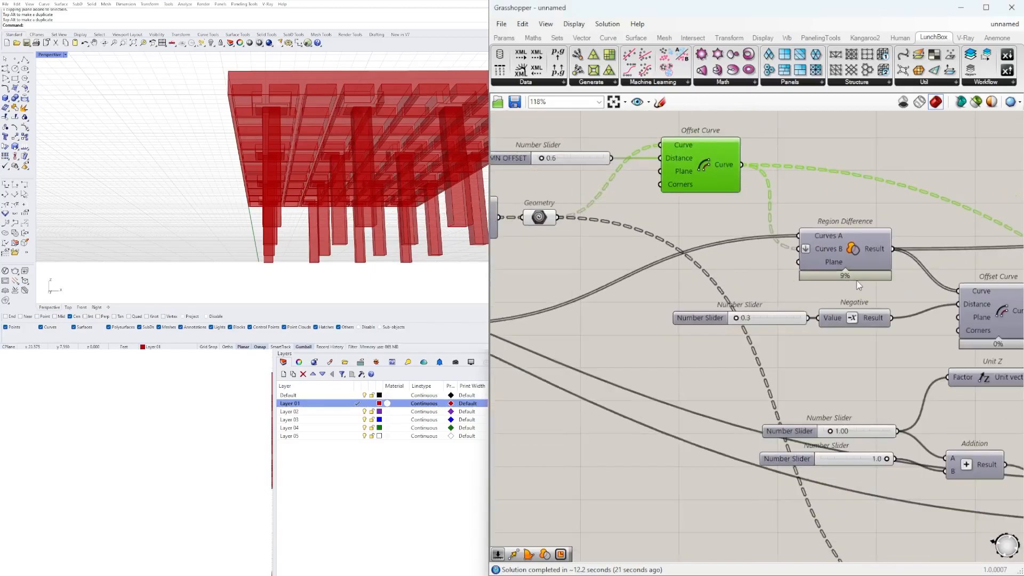
right_drag(853, 289, 758, 303)
click(905, 327)
right_click(914, 326)
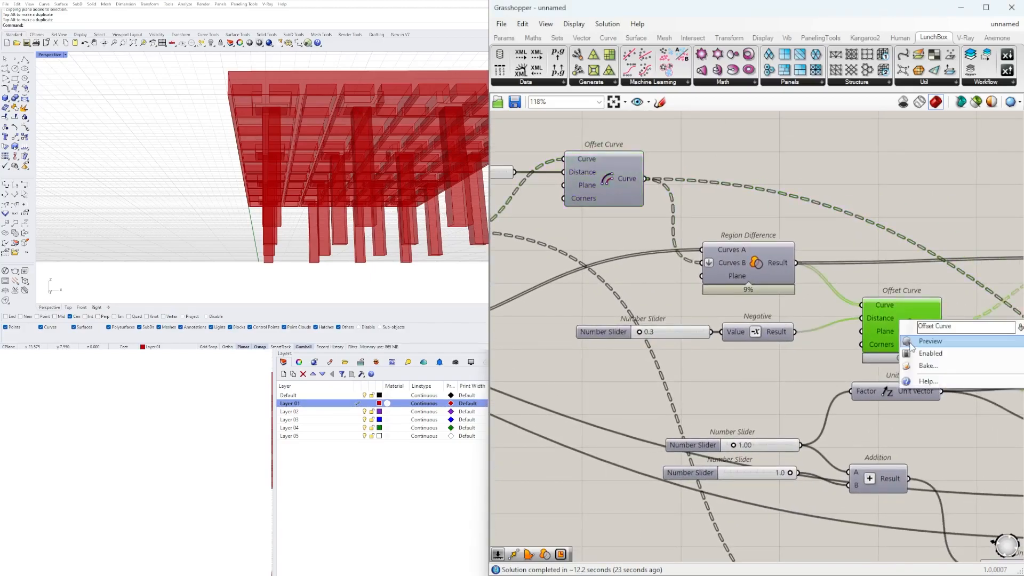
key(Escape)
right_click(907, 319)
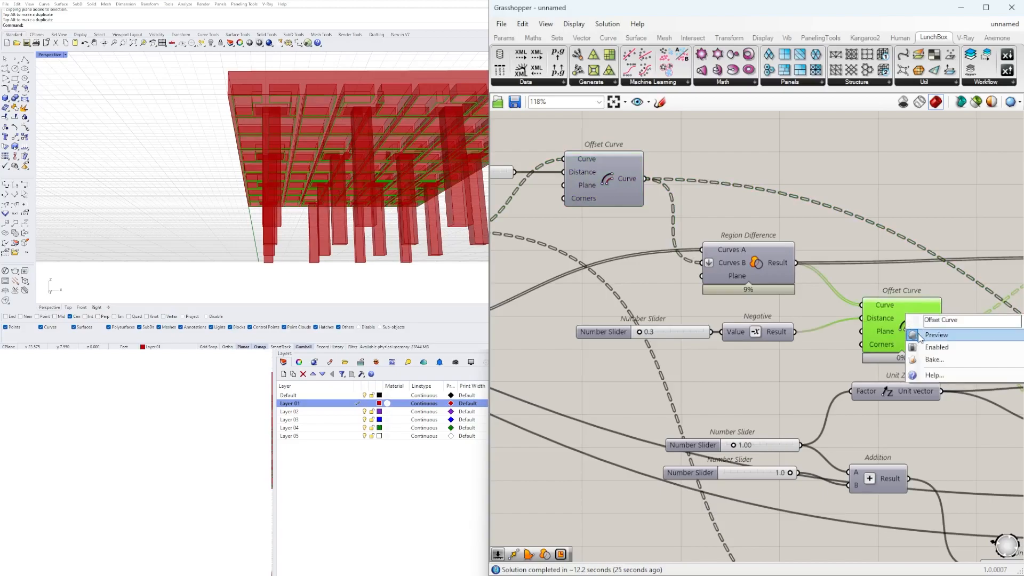
click(930, 333)
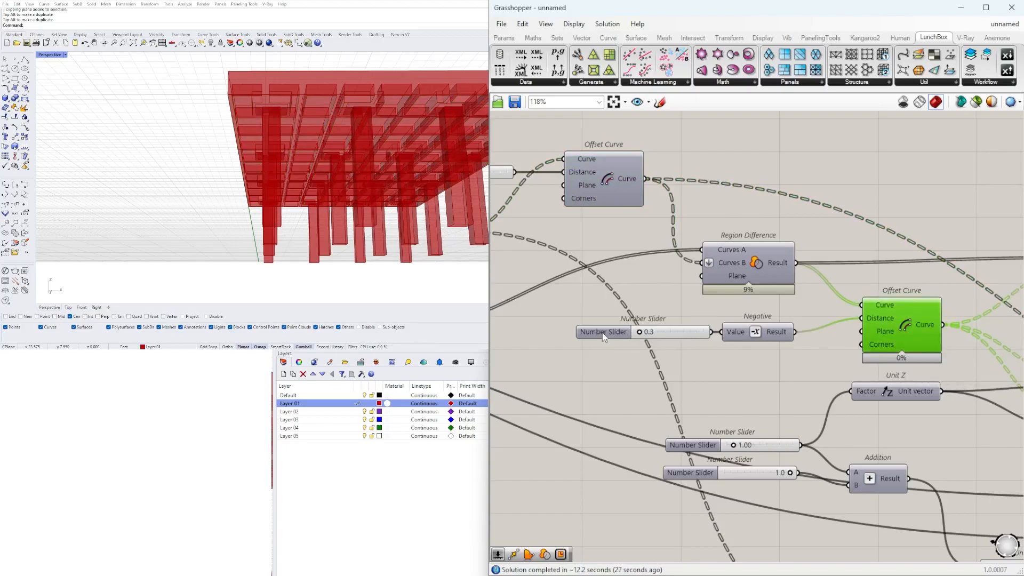
Rename the slider feeding the Negative component of the panel offset as WAFFLE PATTERN.
right_click(605, 333)
click(646, 340)
text(A)
key(ctrl+a)
text(WA)
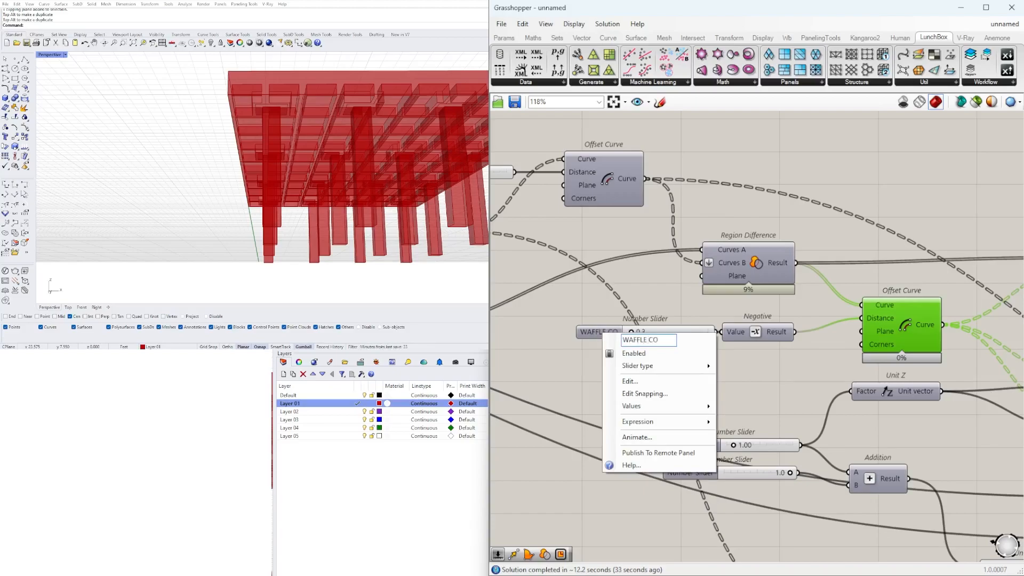
text(FFLE PATTERN)
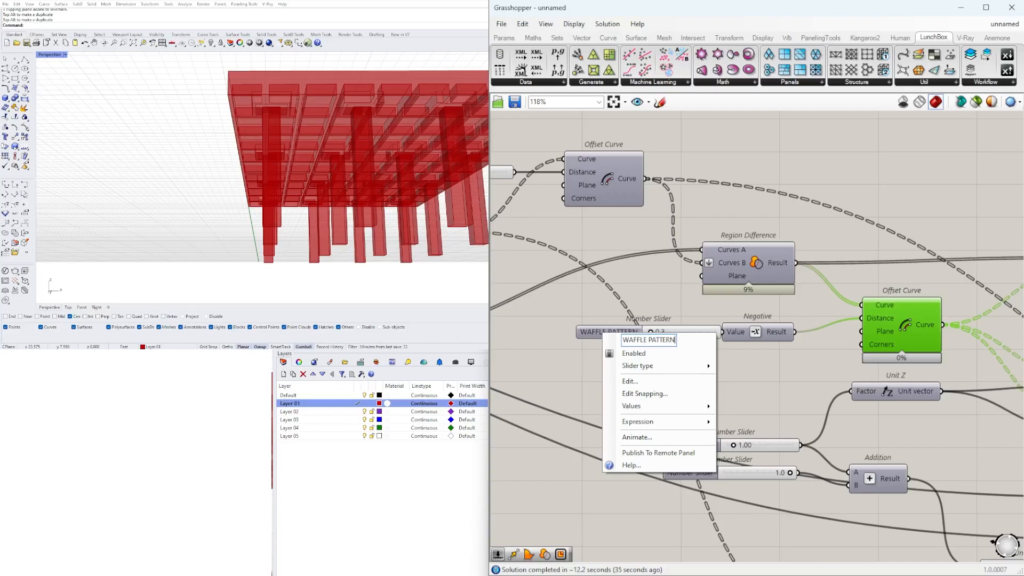
key(Return)
click(664, 298)
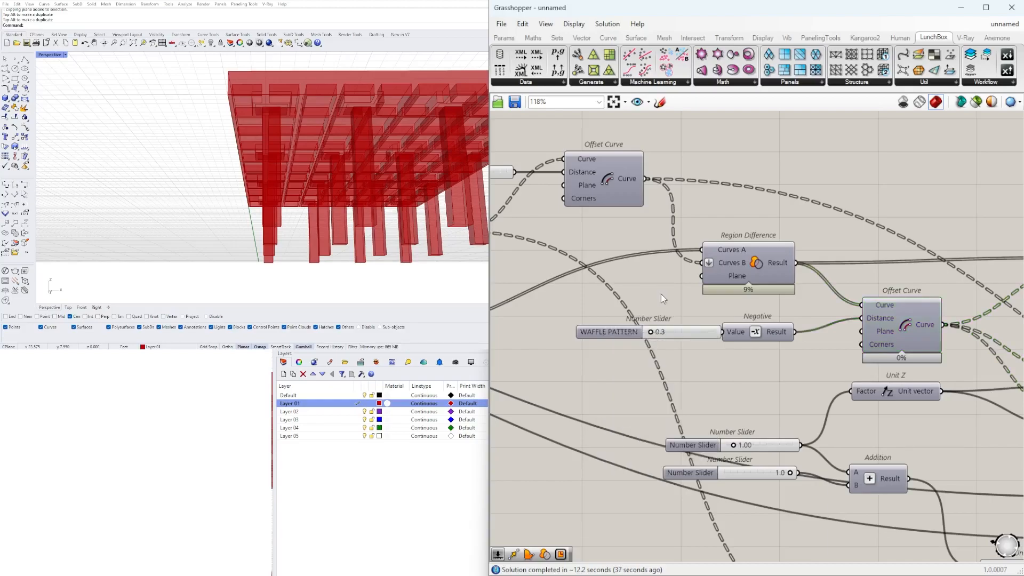
Rename the slider feeding both the panel extrusion's Unit Z and input A of Addition as WAFFLE DEPTH.
scroll(661, 286, down, 2)
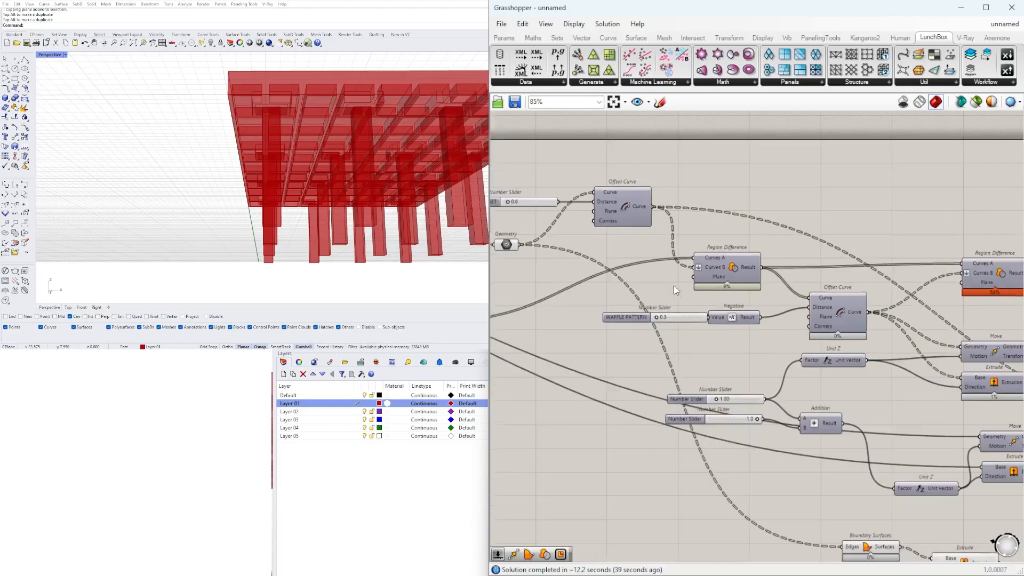
right_drag(736, 352, 714, 324)
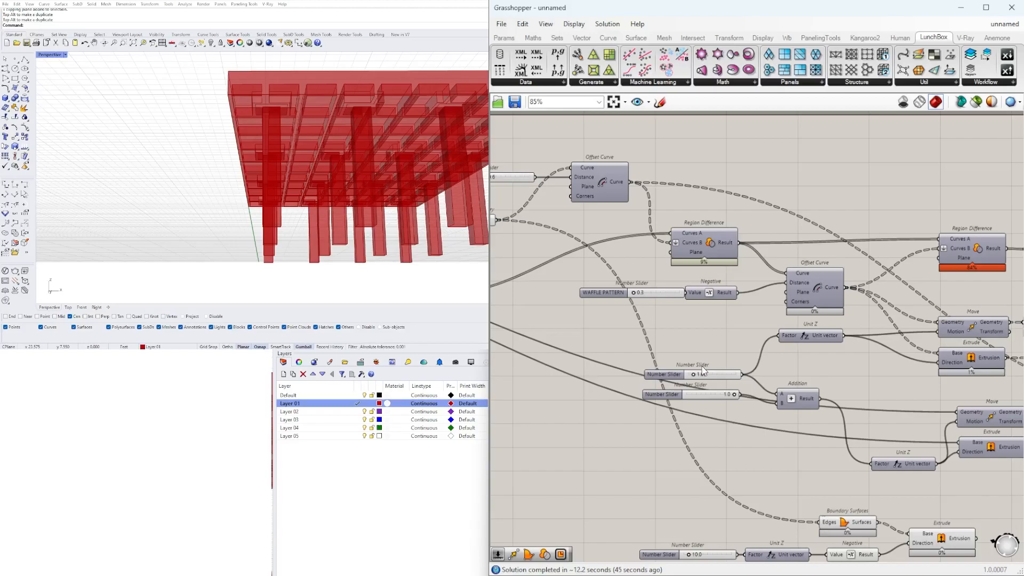
drag(697, 359, 673, 366)
click(739, 333)
scroll(794, 341, up, 3)
right_drag(794, 341, 645, 363)
scroll(914, 321, down, 3)
right_drag(977, 339, 844, 345)
right_drag(694, 332, 995, 319)
scroll(732, 340, up, 3)
right_click(775, 369)
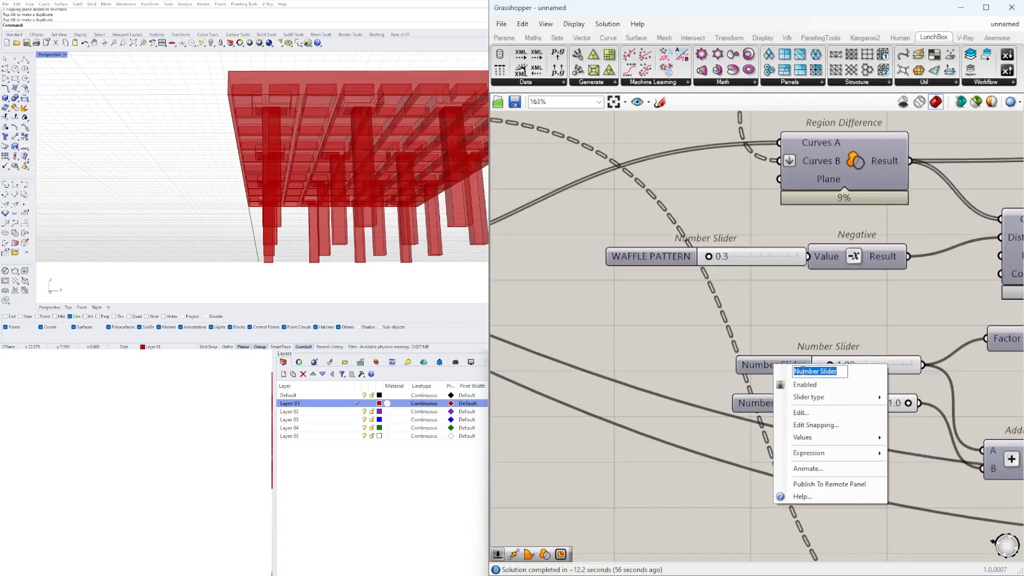
text(WAFFLE DEPTH)
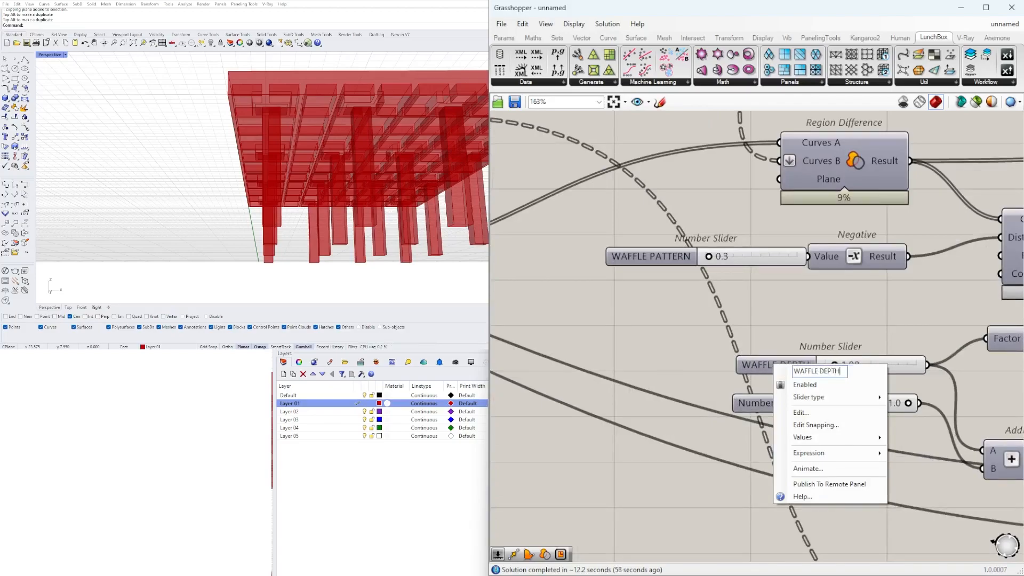
key(Return)
Rename the slider feeding input B of the Addition component as FLOOR SLAB.
scroll(802, 370, down, 1)
right_drag(802, 370, 619, 376)
drag(618, 373, 598, 333)
click(605, 292)
right_drag(606, 292, 676, 278)
right_click(646, 350)
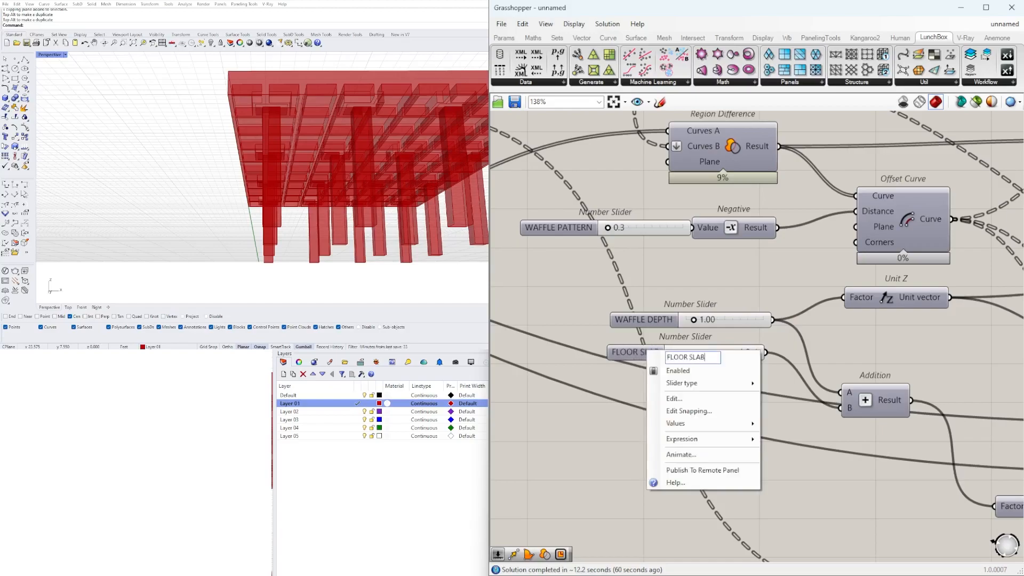
key(Return)
scroll(673, 356, down, 2)
click(707, 350)
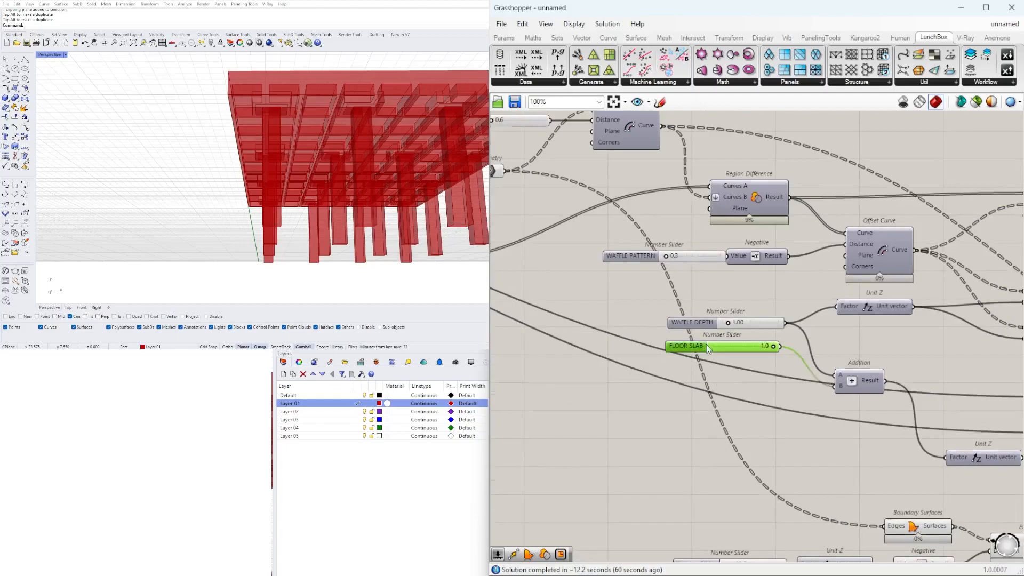
click(735, 293)
Rename the slider driving the column extrusion's Unit Z as COLUMN HEIGHT and shift it clear of that component.
scroll(732, 316, down, 4)
right_drag(832, 347, 693, 338)
right_drag(576, 463, 642, 432)
scroll(641, 431, up, 5)
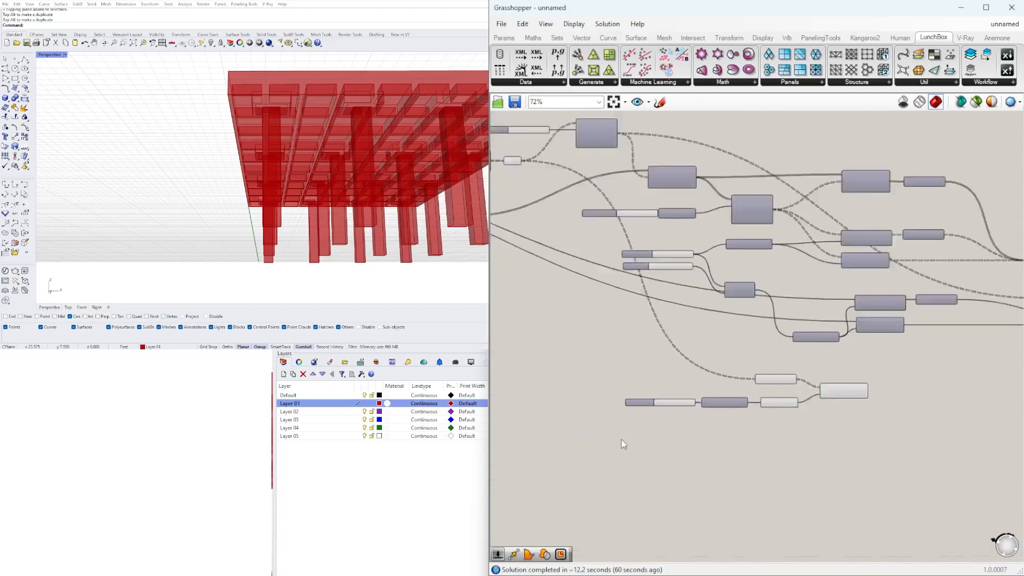
right_drag(734, 370, 764, 377)
click(859, 377)
right_click(648, 393)
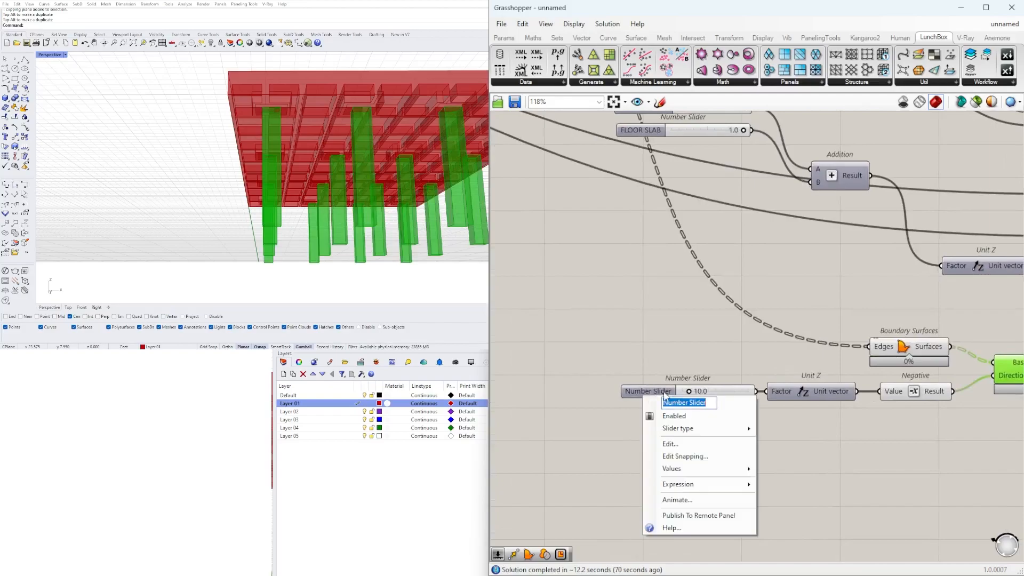
text(COLUMN HEIGHT)
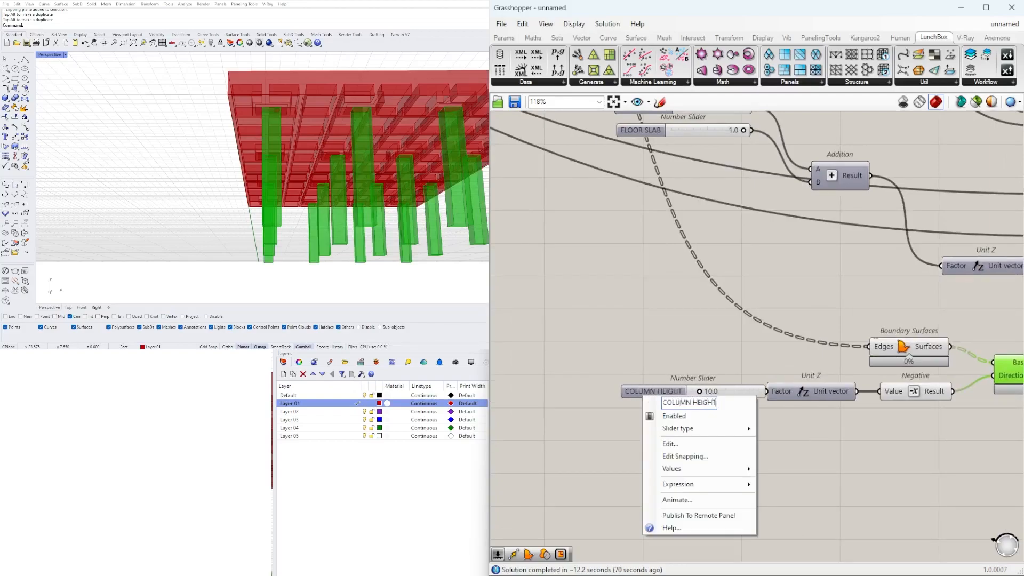
key(Return)
click(661, 390)
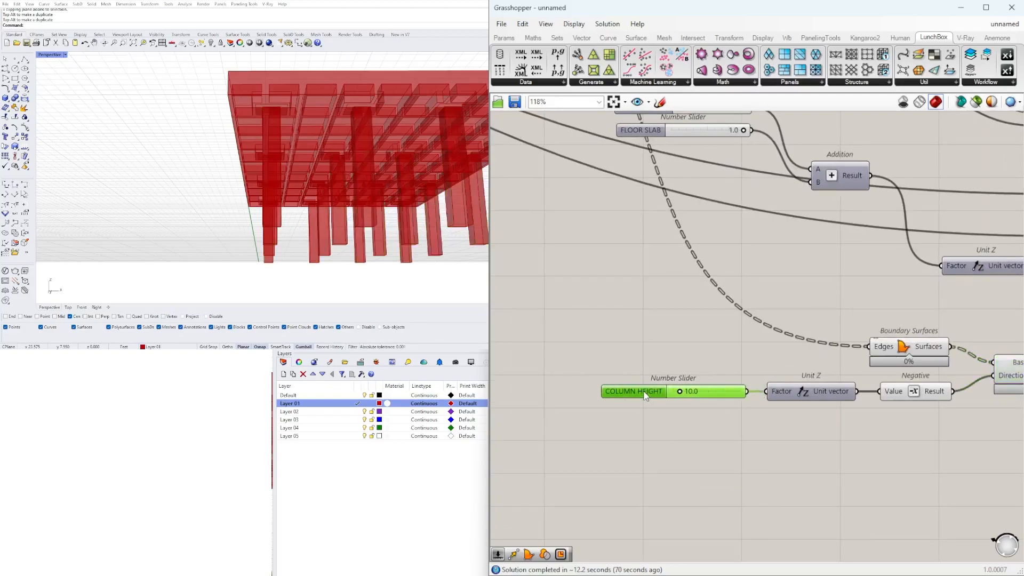
Put the WAFFLE PATTERN, WAFFLE DEPTH and FLOOR SLAB sliders each in its own group, spacing FLOOR SLAB further from WAFFLE DEPTH.
scroll(651, 354, down, 5)
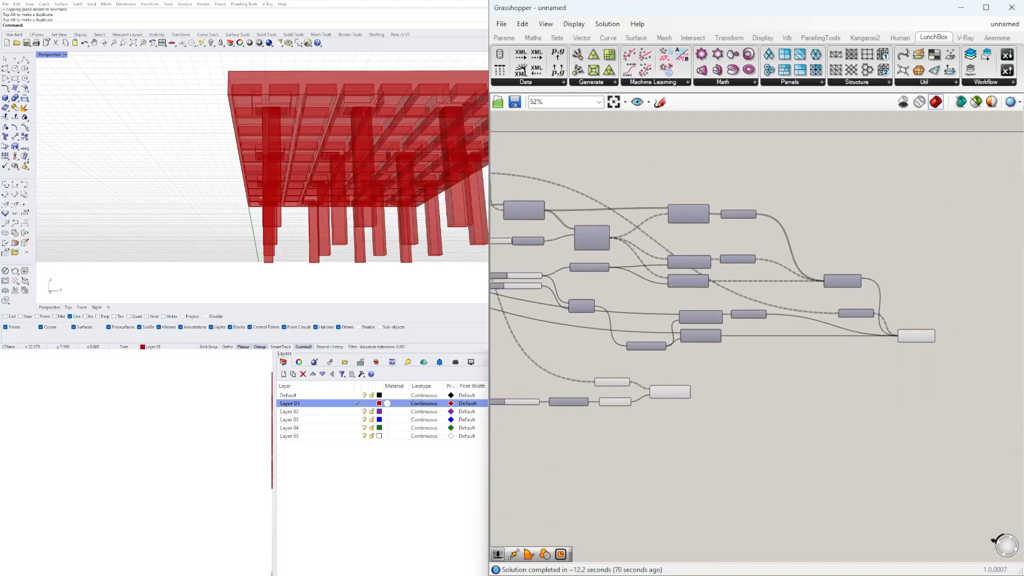
scroll(682, 425, up, 4)
right_drag(682, 425, 814, 416)
drag(730, 405, 619, 295)
scroll(638, 283, up, 1)
middle_click(640, 288)
click(671, 261)
click(679, 267)
scroll(680, 267, down, 4)
right_drag(680, 266, 875, 333)
scroll(750, 216, up, 3)
drag(779, 319, 673, 237)
drag(688, 275, 638, 204)
click(652, 184)
scroll(655, 197, up, 2)
click(652, 195)
click(648, 250)
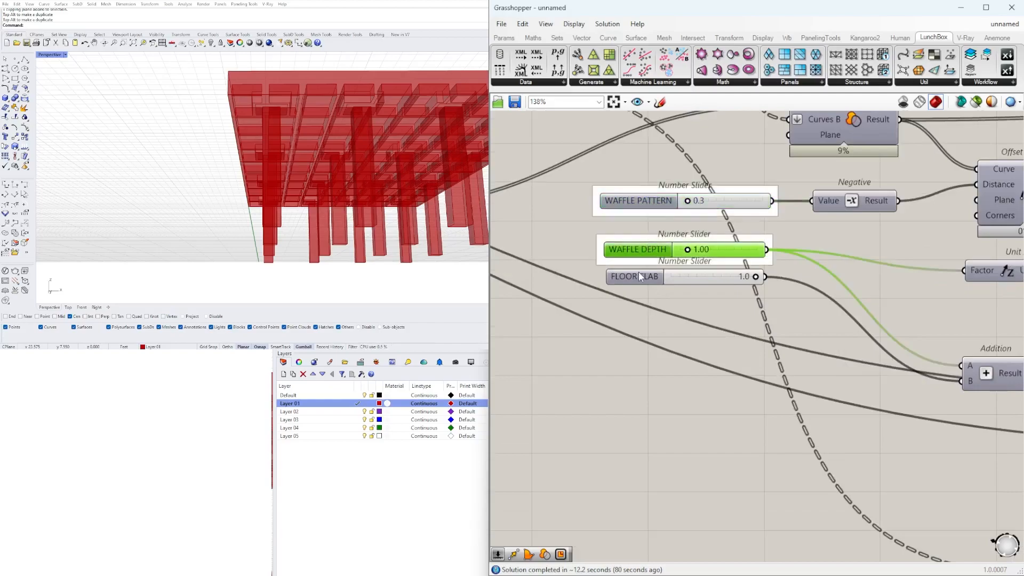
drag(639, 272, 638, 289)
key(ctrl+g)
Put the COLUMN OFFSET slider in its own group.
scroll(682, 307, down, 7)
right_drag(679, 336, 800, 336)
scroll(741, 223, up, 4)
click(734, 218)
key(ctrl+g)
Put each of the two COLUMN SIZE sliders in its own group.
scroll(652, 300, down, 1)
right_drag(650, 300, 884, 308)
scroll(709, 294, up, 3)
click(768, 302)
key(ctrl+g)
click(770, 326)
key(ctrl+g)
Put each of the two COLUMNS sliders in its own group.
right_drag(683, 330, 818, 342)
drag(707, 328, 642, 315)
key(ctrl+g)
click(640, 275)
key(ctrl+g)
Put each of the two PATTERN DIVISION sliders in its own group and adjust their spacing.
click(655, 438)
drag(718, 442, 717, 452)
key(ctrl+g)
click(722, 420)
key(ctrl+g)
drag(753, 500, 712, 416)
drag(716, 423, 716, 444)
drag(594, 430, 591, 407)
Group the remaining input sliders near the start of the definition.
right_drag(549, 410, 880, 387)
scroll(880, 386, down, 3)
scroll(903, 216, up, 4)
right_drag(902, 216, 786, 255)
drag(819, 311, 767, 254)
key(ctrl+g)
right_drag(494, 389, 739, 395)
drag(639, 454, 605, 272)
key(ctrl+g)
click(670, 291)
Put the COLUMN HEIGHT slider in its own group.
scroll(715, 315, down, 5)
right_drag(917, 398, 631, 309)
right_drag(888, 347, 624, 339)
right_drag(867, 346, 701, 333)
right_drag(614, 507, 720, 433)
scroll(721, 434, up, 3)
drag(721, 434, 651, 378)
key(ctrl+g)
click(654, 333)
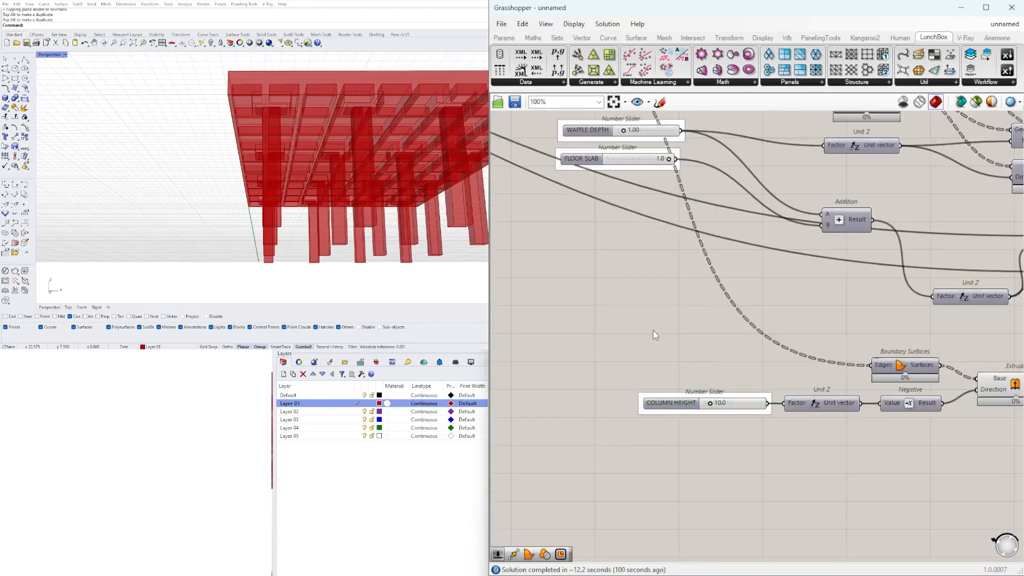
Add a Geometry parameter beside the column Extrude and connect it to the Extrusion output.
scroll(629, 358, down, 4)
right_drag(852, 381, 764, 425)
scroll(764, 425, up, 3)
scroll(896, 335, down, 2)
right_drag(894, 337, 762, 364)
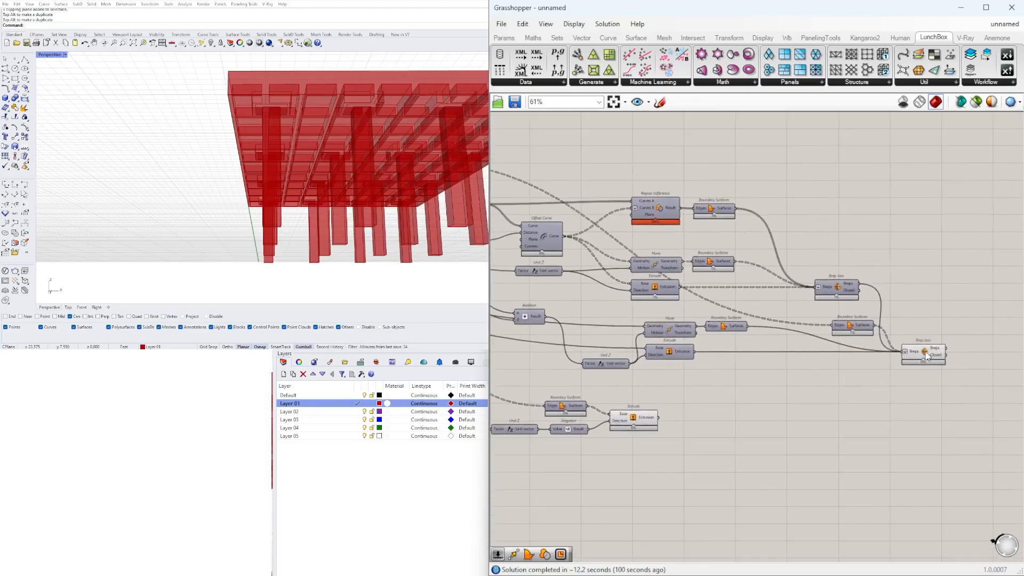
click(928, 355)
right_drag(844, 398, 917, 365)
click(709, 392)
scroll(757, 391, up, 3)
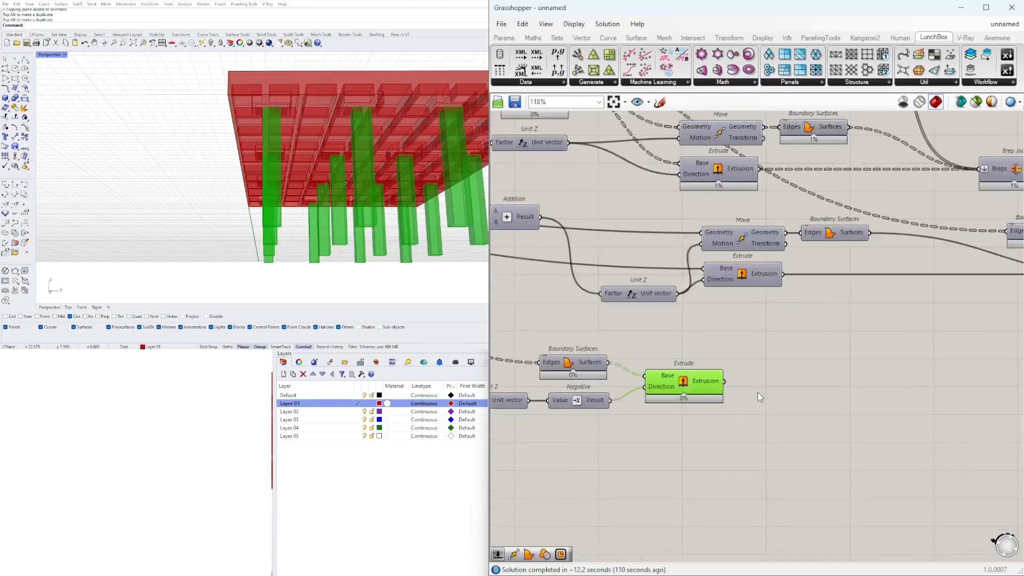
double_click(767, 393)
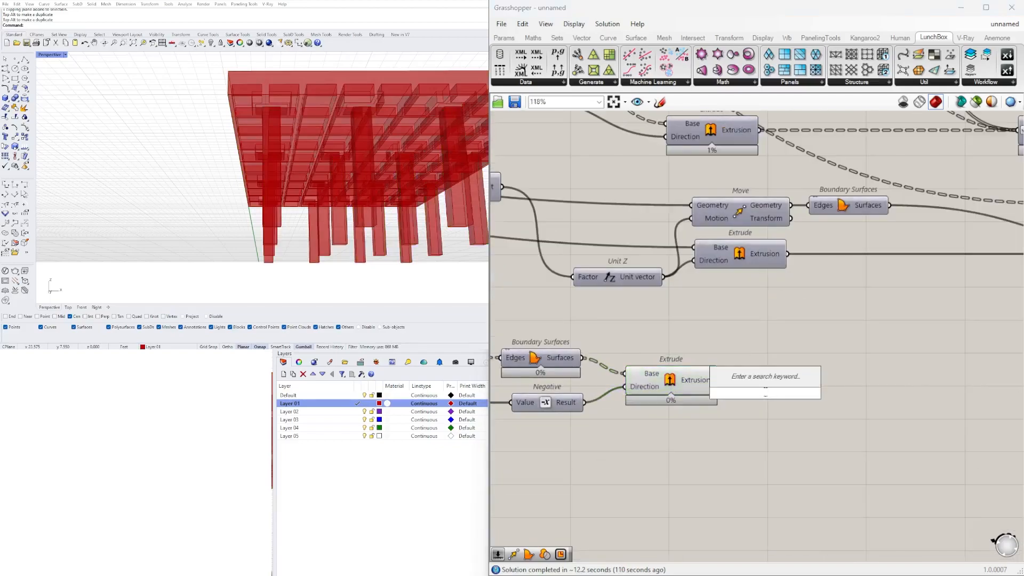
text(geometry)
click(728, 381)
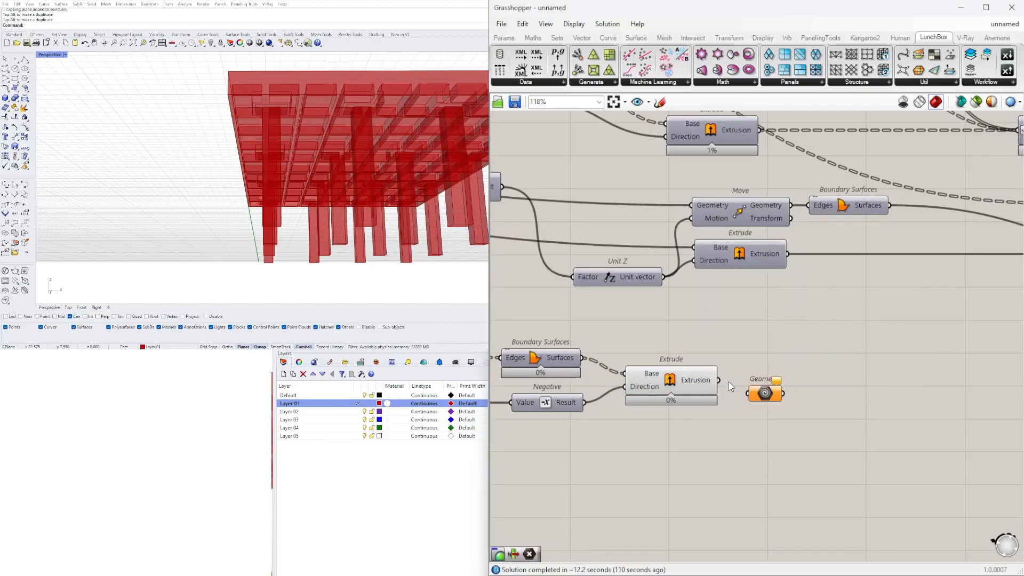
drag(732, 385, 752, 388)
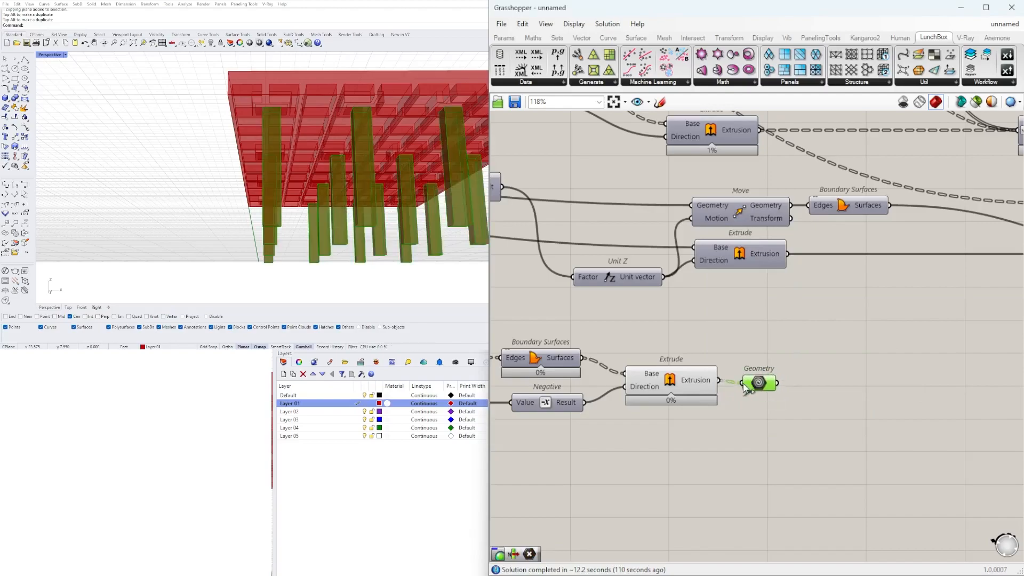
Turn off the preview of the column Extrude component.
click(709, 342)
click(671, 380)
middle_click(653, 313)
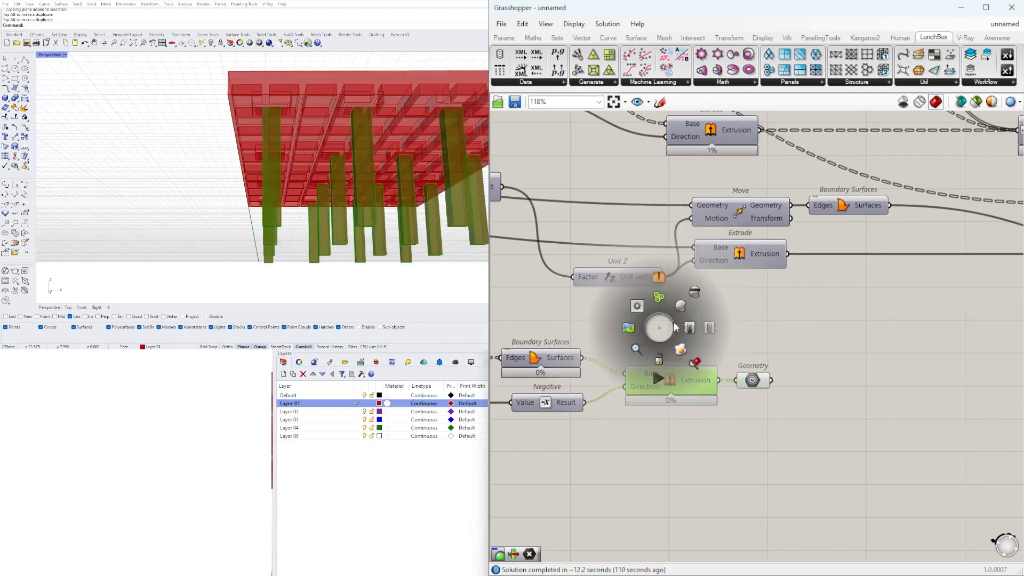
Copy the Geometry parameter beside the final Brep Join, connect it to the Breps output, and select that Brep Join.
scroll(703, 365, down, 4)
scroll(703, 365, up, 2)
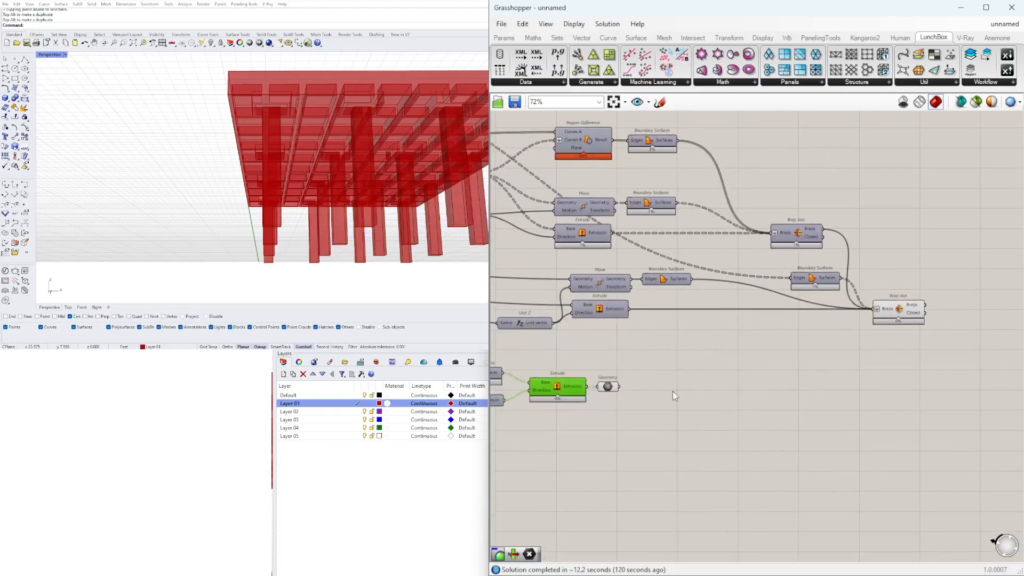
drag(616, 391, 628, 390)
drag(952, 319, 943, 305)
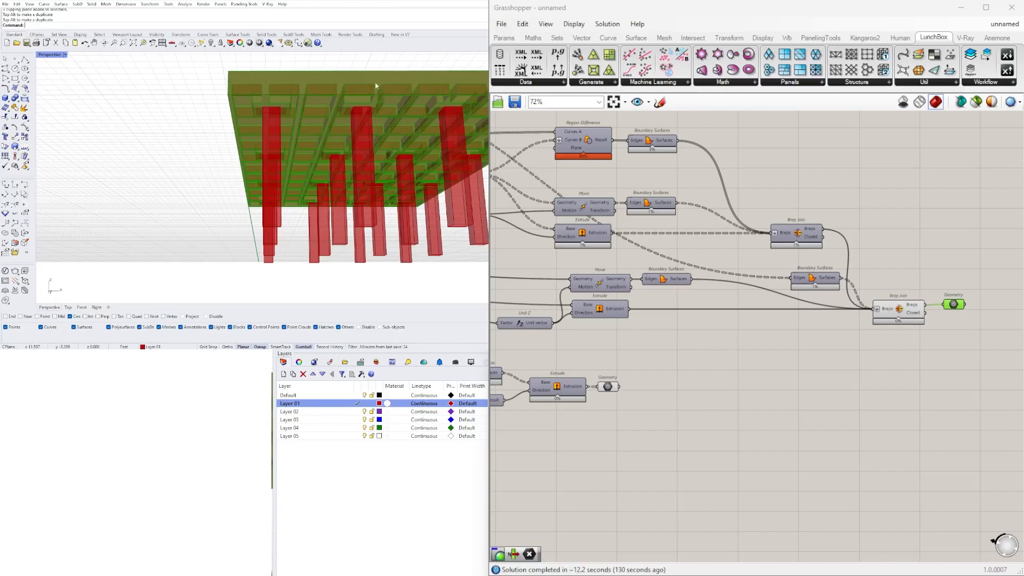
click(899, 308)
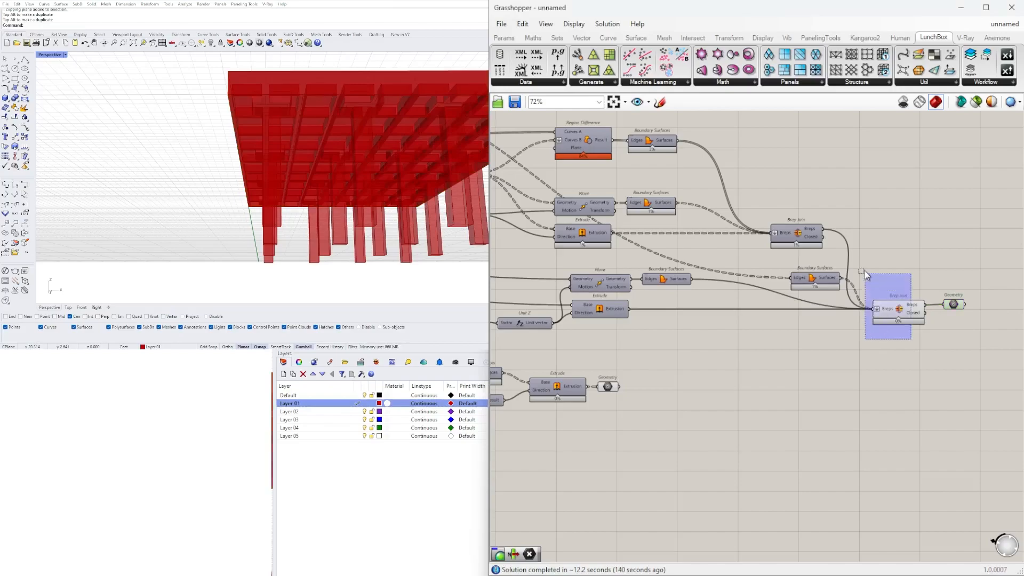
Turn off the preview of the final Brep Join.
middle_click(892, 266)
click(929, 232)
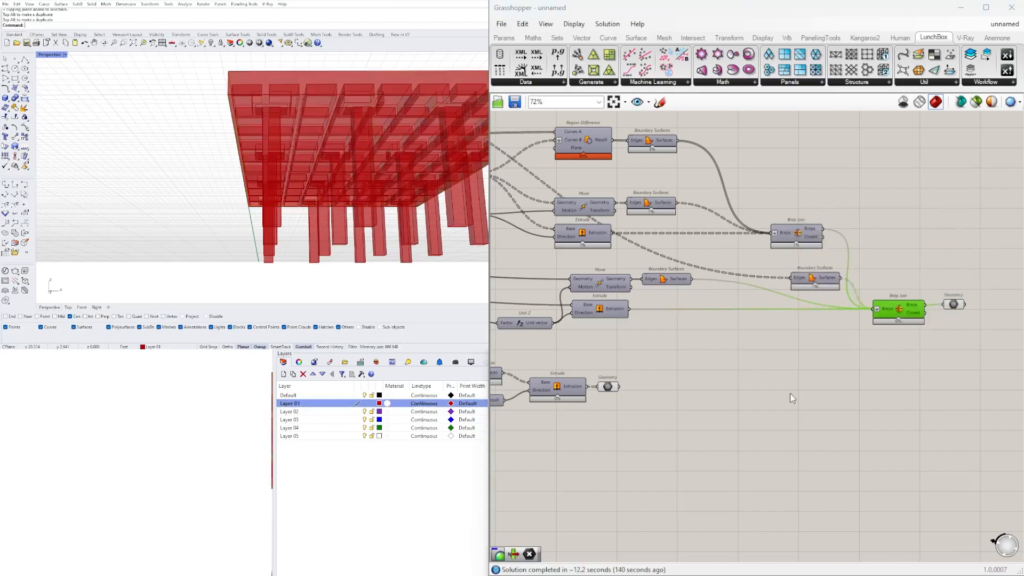
Shift the column Geometry parameter and the slab Geometry parameter farther right of their source components.
right_drag(530, 460, 639, 457)
drag(723, 388, 752, 388)
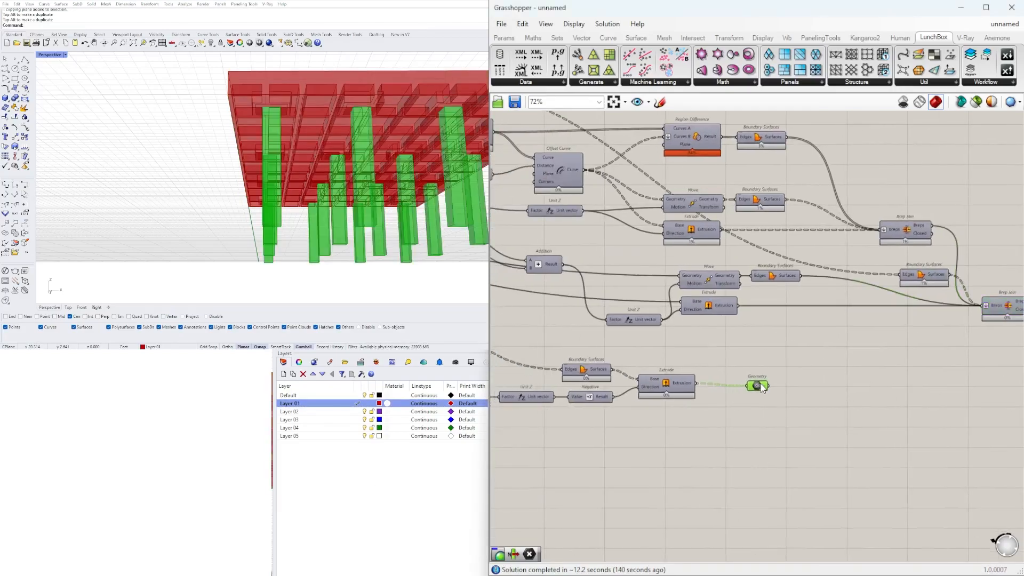
right_drag(908, 403, 746, 425)
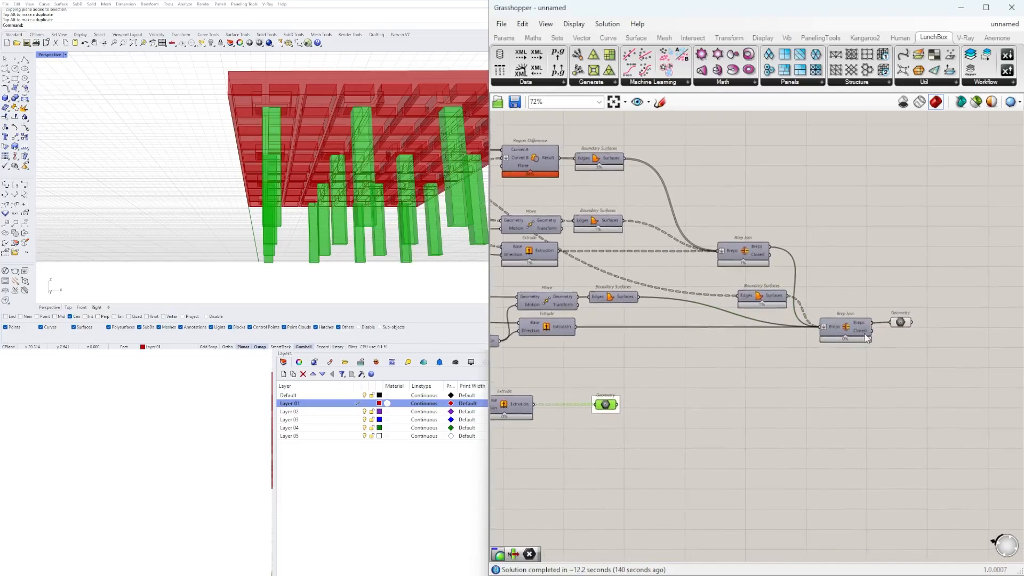
click(902, 320)
drag(906, 323, 919, 324)
click(919, 383)
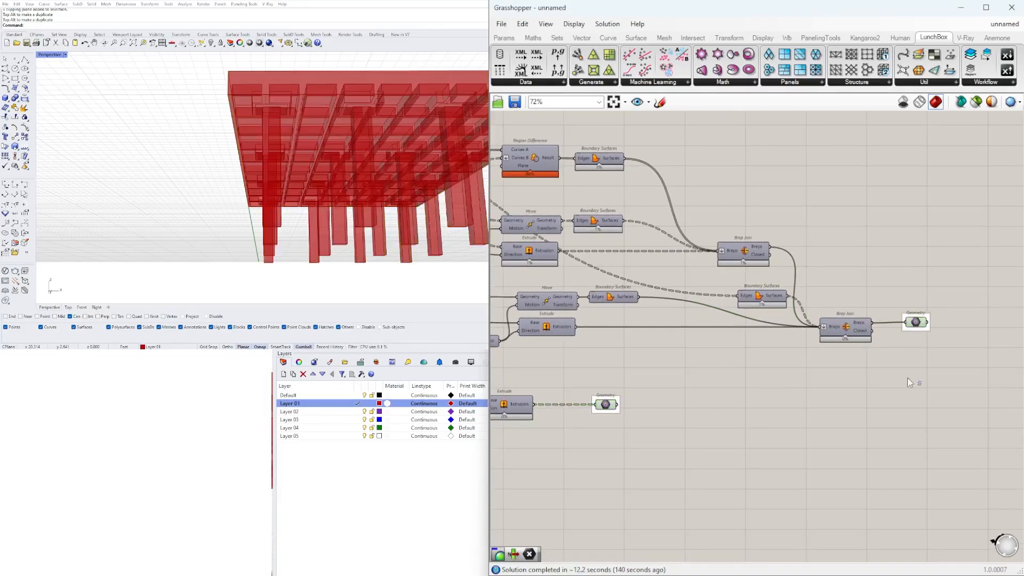
Move the column extrusion components, with the COLUMN HEIGHT slider and Geometry output, slightly up and right on the canvas.
scroll(859, 320, down, 3)
right_drag(624, 336, 822, 333)
scroll(822, 333, up, 3)
right_drag(683, 293, 919, 314)
right_drag(795, 314, 929, 308)
right_drag(424, 168, 123, 169)
scroll(184, 123, up, 3)
scroll(785, 380, down, 2)
right_drag(786, 379, 430, 365)
drag(874, 472, 592, 350)
scroll(739, 400, up, 3)
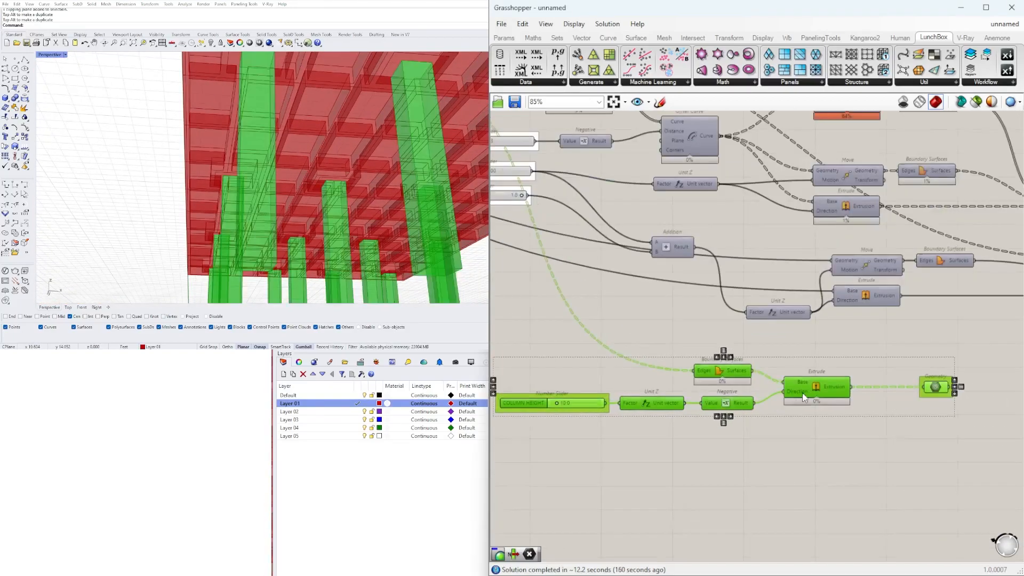
drag(799, 397, 849, 377)
click(774, 450)
Examine the waffle slab and its columns from above and from underneath.
right_drag(288, 128, 310, 165)
scroll(236, 152, down, 2)
scroll(292, 184, down, 3)
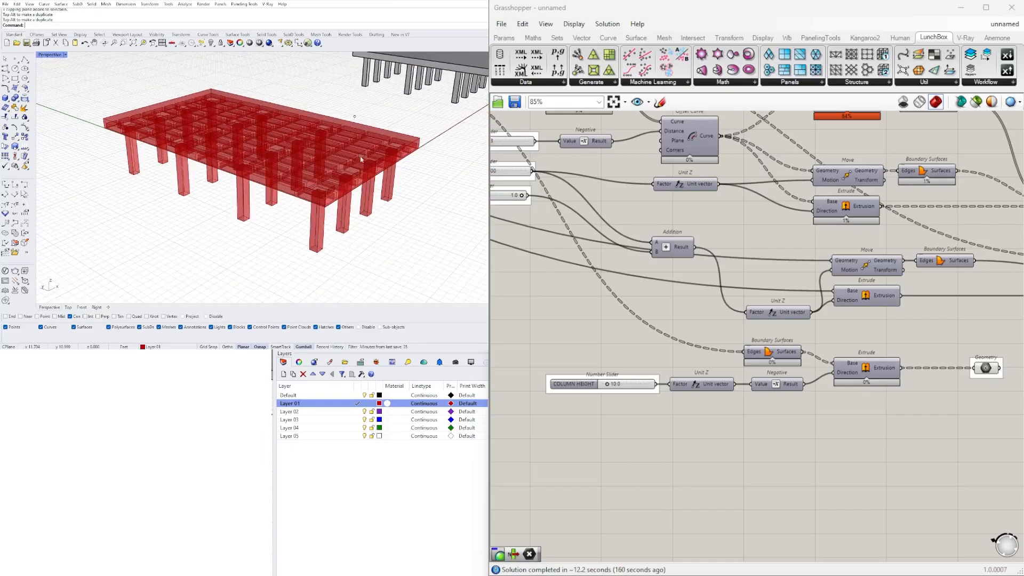
scroll(904, 342, down, 8)
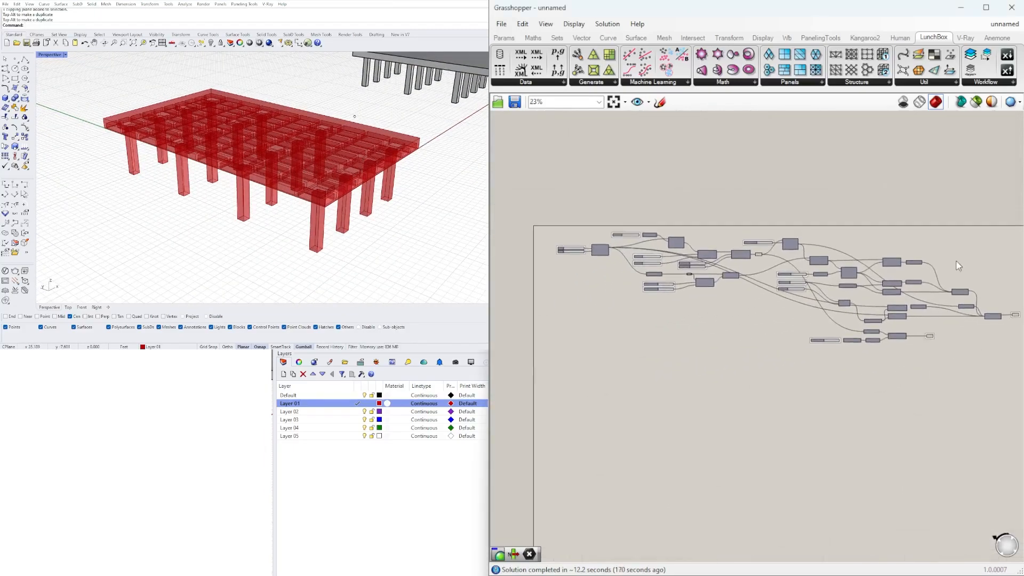
right_drag(305, 142, 181, 188)
scroll(213, 155, up, 5)
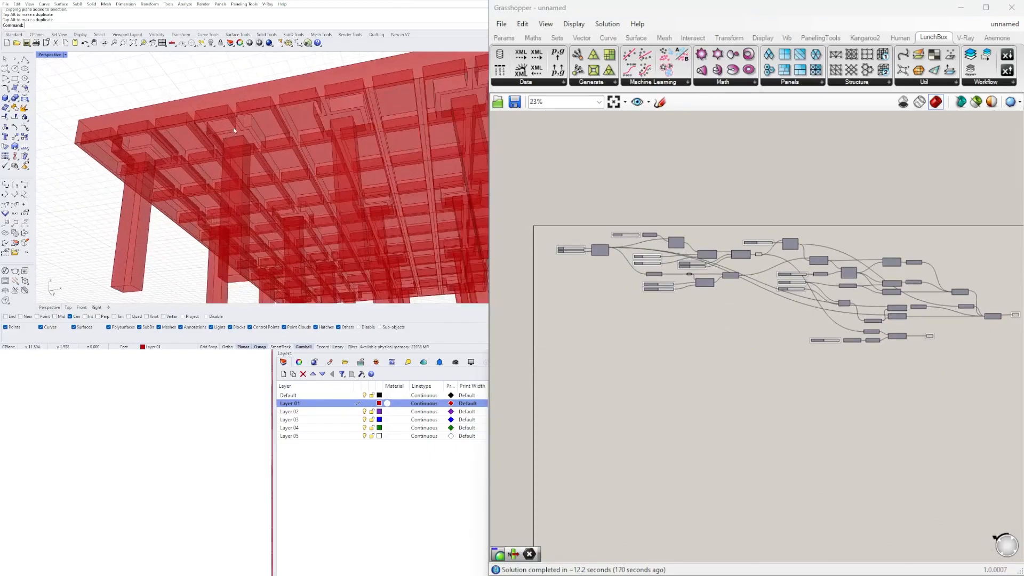
right_drag(116, 163, 283, 114)
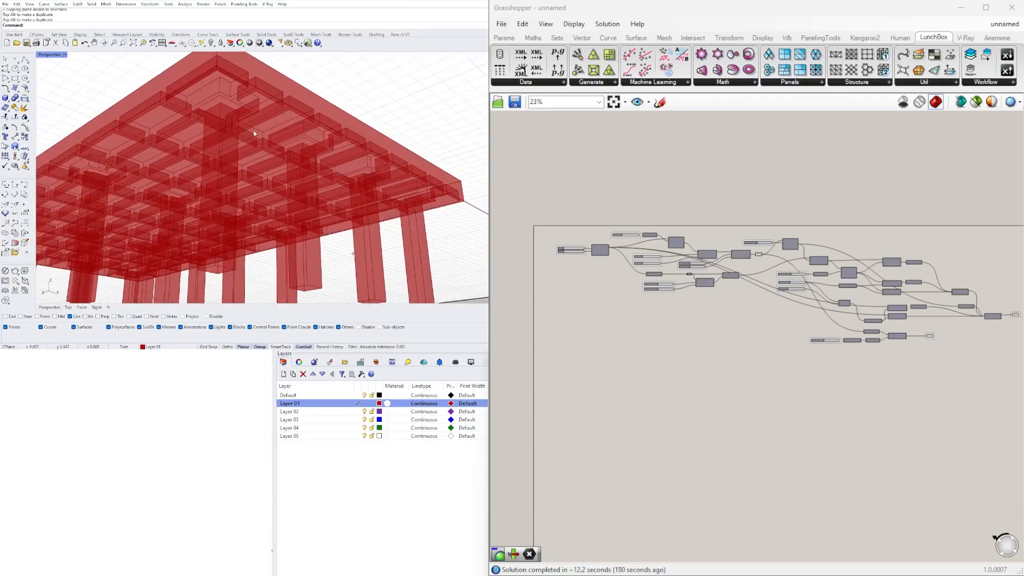
right_drag(284, 118, 342, 179)
Shift the whole definition, except the slab's Geometry output, slightly to the left.
right_drag(868, 400, 849, 379)
drag(990, 393, 495, 226)
drag(773, 228, 762, 229)
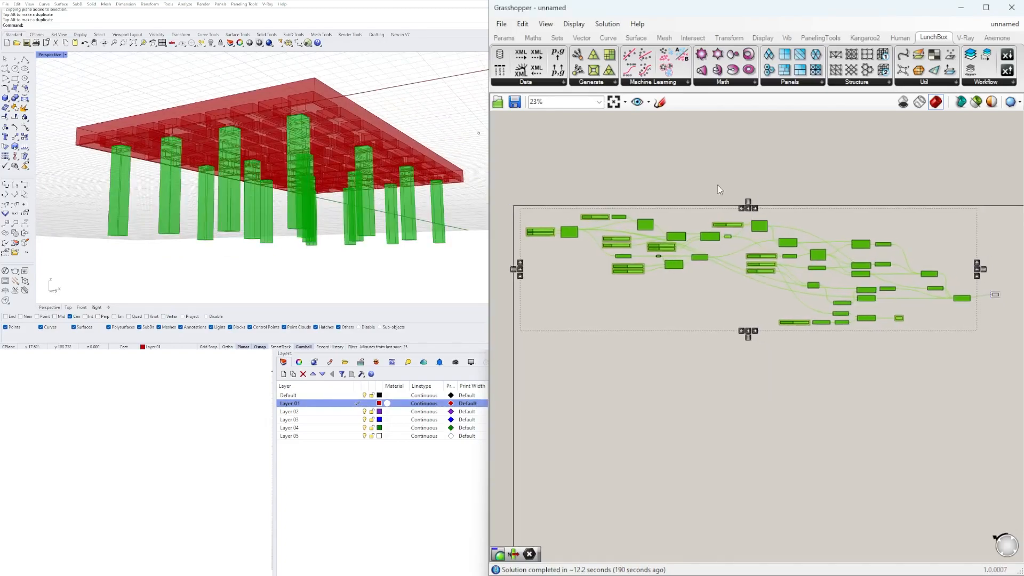
click(693, 175)
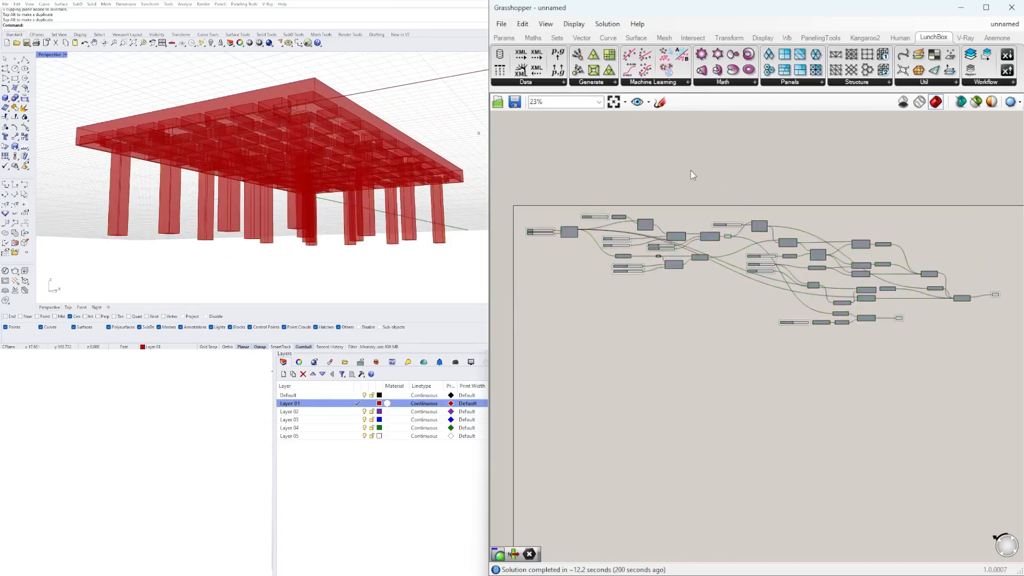
click(406, 261)
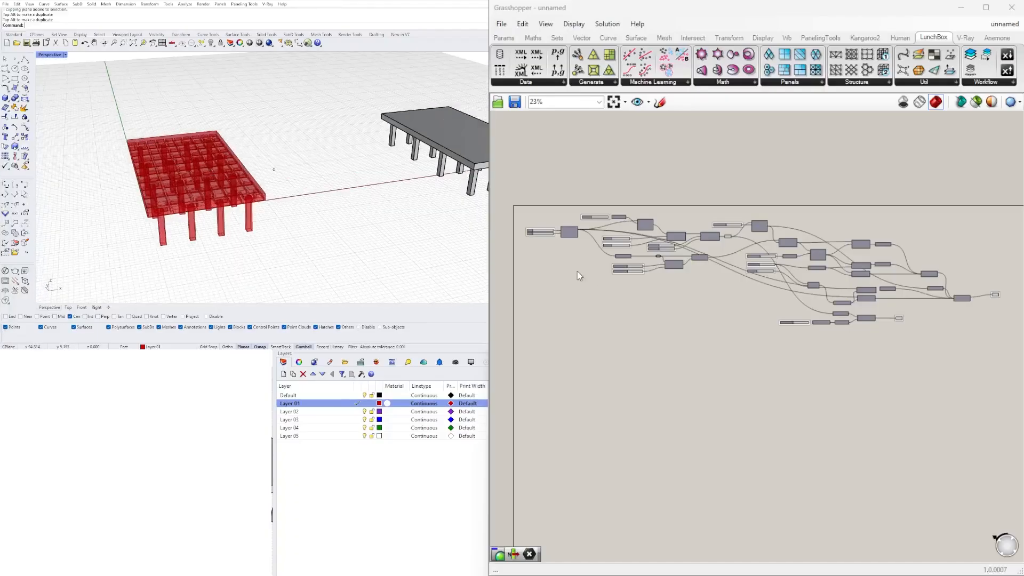
Duplicate the entire definition below the original and disable the copy.
drag(1003, 369, 519, 199)
alt+drag(571, 230, 578, 371)
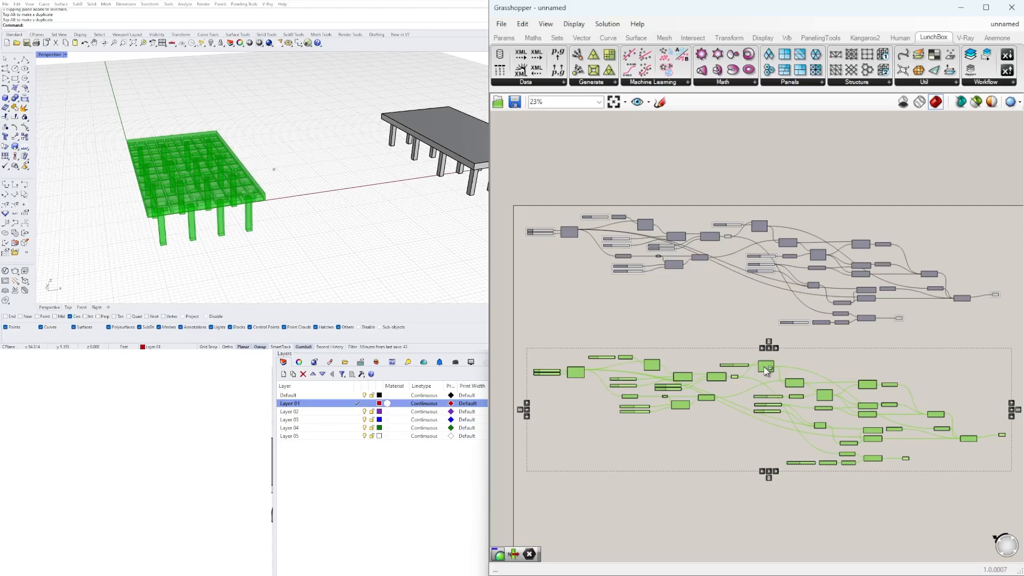
right_click(764, 367)
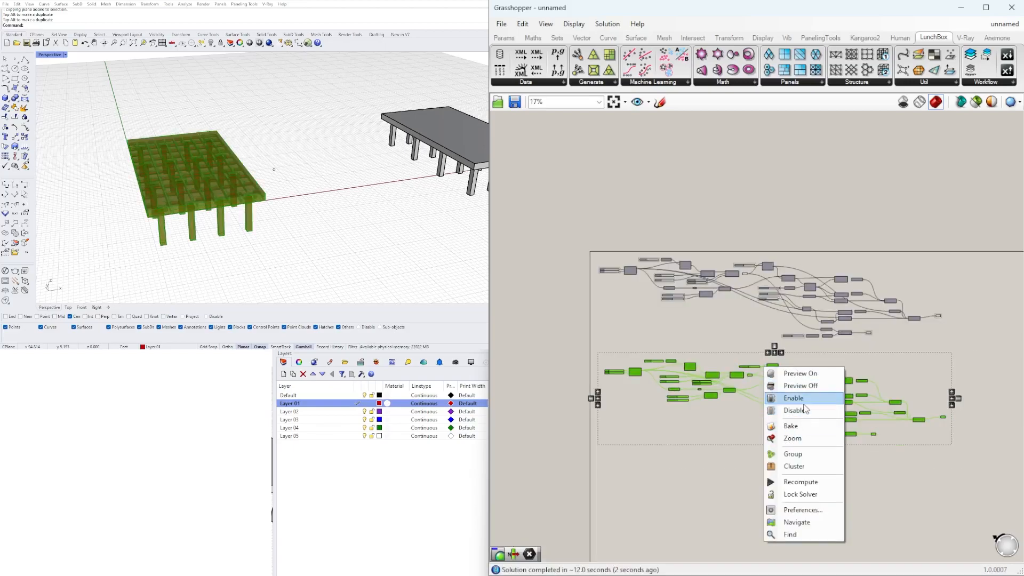
click(788, 410)
scroll(807, 379, down, 1)
scroll(622, 247, up, 8)
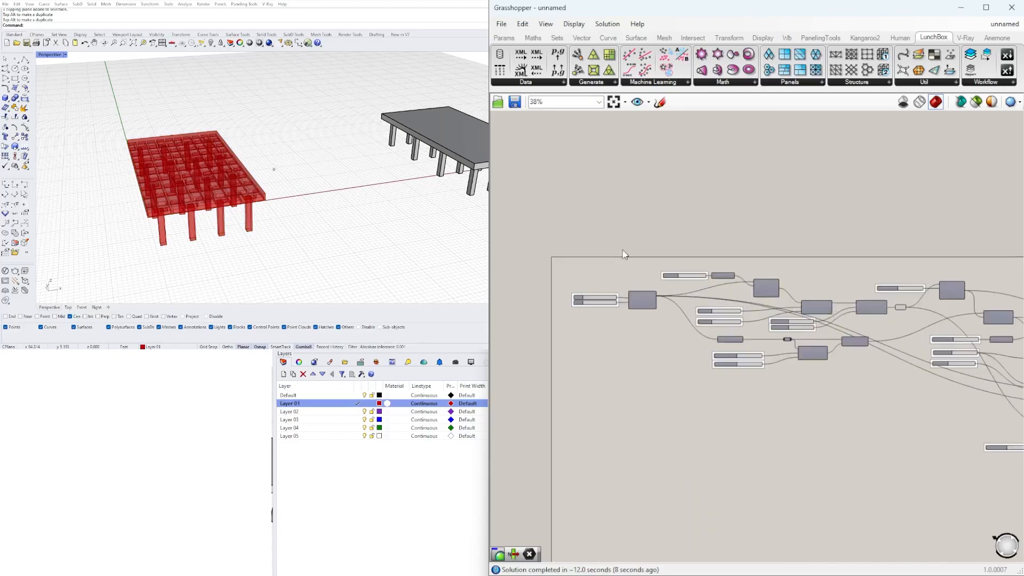
Turn on the preview of the column Offset Curve and delete all components downstream of it, keeping the waffle and floor slab sliders.
right_drag(708, 243, 843, 260)
click(763, 207)
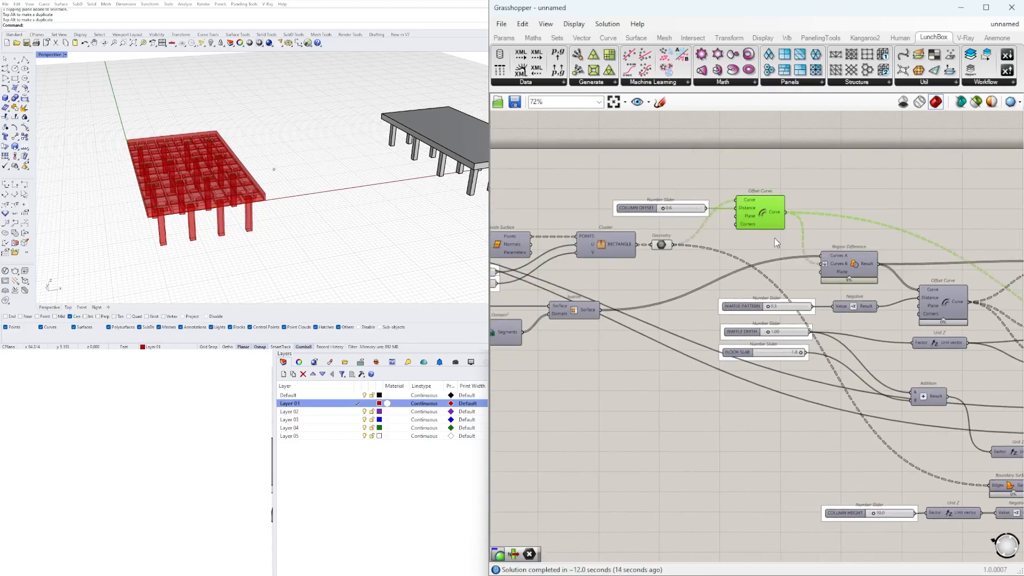
right_drag(341, 235, 342, 160)
scroll(342, 202, up, 3)
scroll(723, 269, down, 3)
drag(992, 424, 721, 258)
key(Delete)
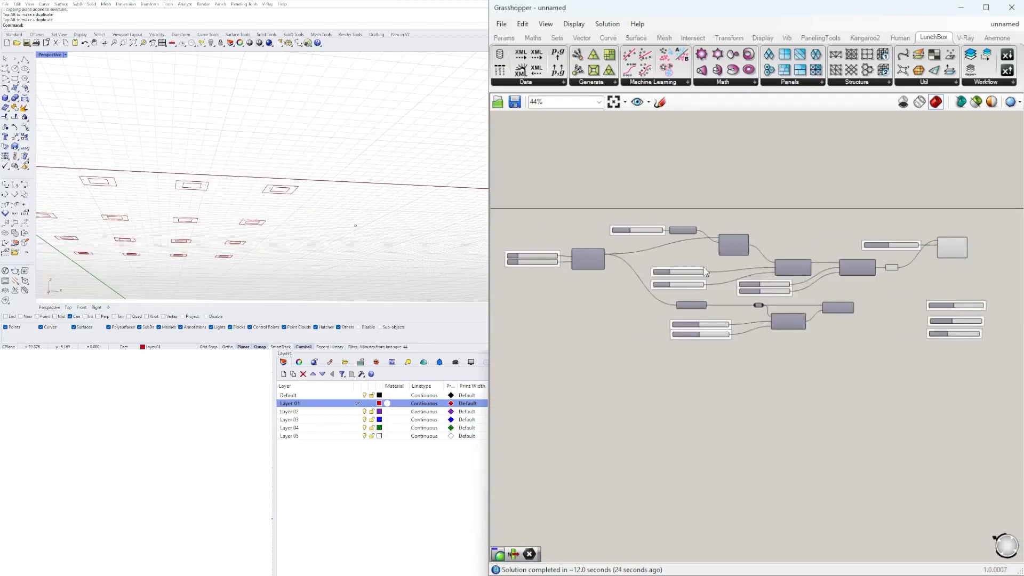
Turn on the preview of the base Rectangle component.
right_click(618, 263)
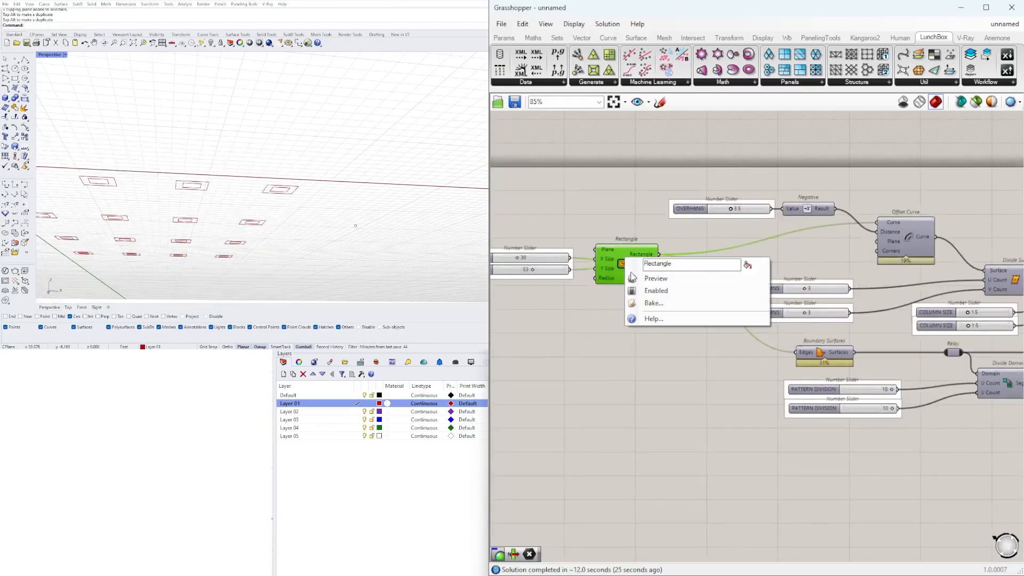
click(747, 265)
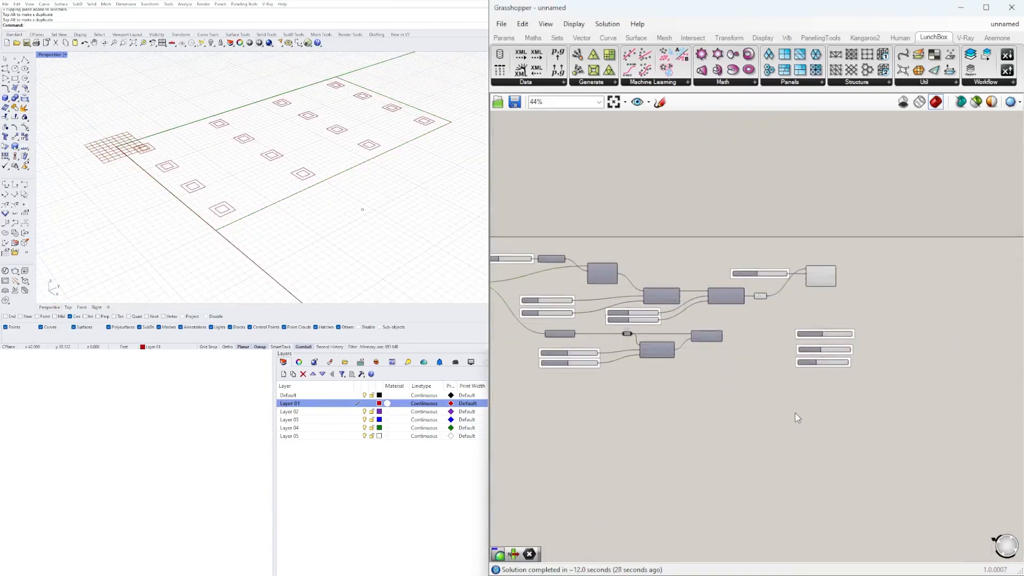
Move the column Offset Curve together with its COLUMN OFFSET slider up and right on the canvas.
scroll(825, 276, up, 3)
click(822, 277)
shift+click(696, 273)
drag(816, 280, 836, 254)
click(921, 269)
Add a Boundary Surfaces component beside the column Offset Curve and connect the Curve output to its Edges.
double_click(871, 261)
text(boun)
click(869, 246)
drag(864, 260, 867, 254)
click(897, 292)
right_drag(341, 166, 373, 160)
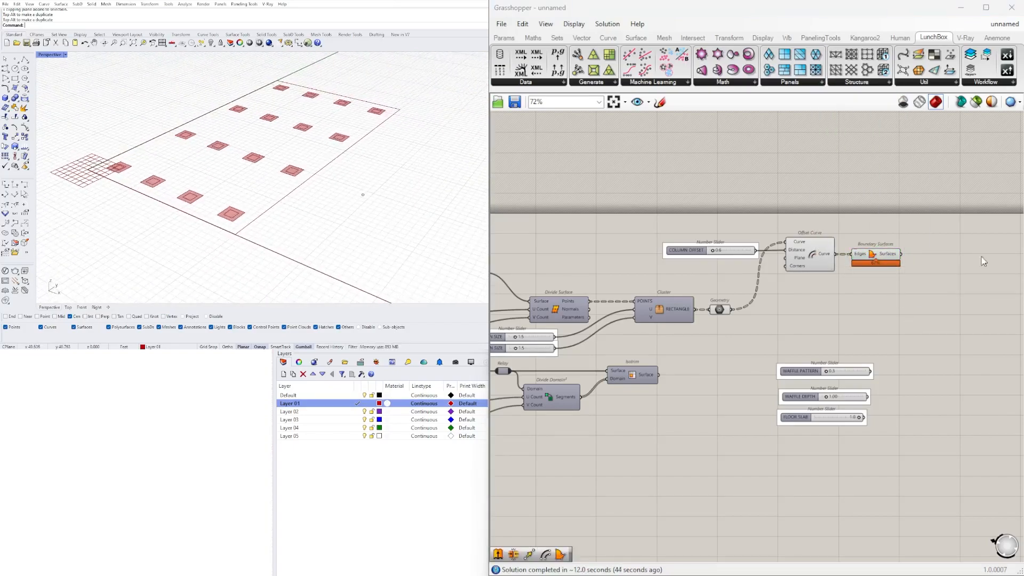
Add a LunchBox Diamond Panels component below the PATTERN DIVISION sliders and connect the Rectangle output to its Surface.
scroll(939, 259, up, 1)
right_drag(758, 277, 906, 278)
click(837, 321)
scroll(837, 320, down, 1)
right_drag(499, 457, 843, 419)
click(843, 418)
right_drag(934, 479, 870, 480)
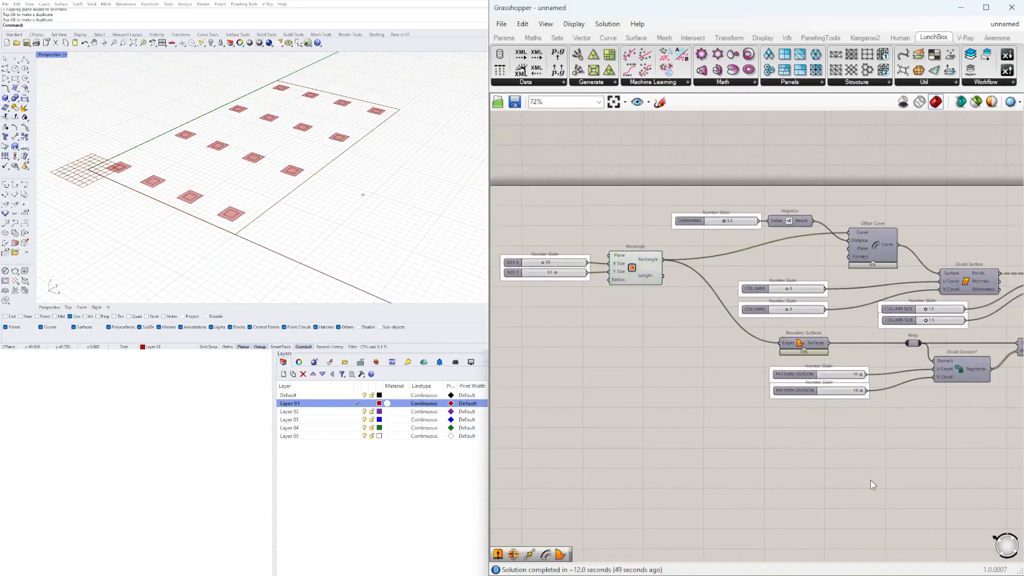
drag(663, 264, 801, 443)
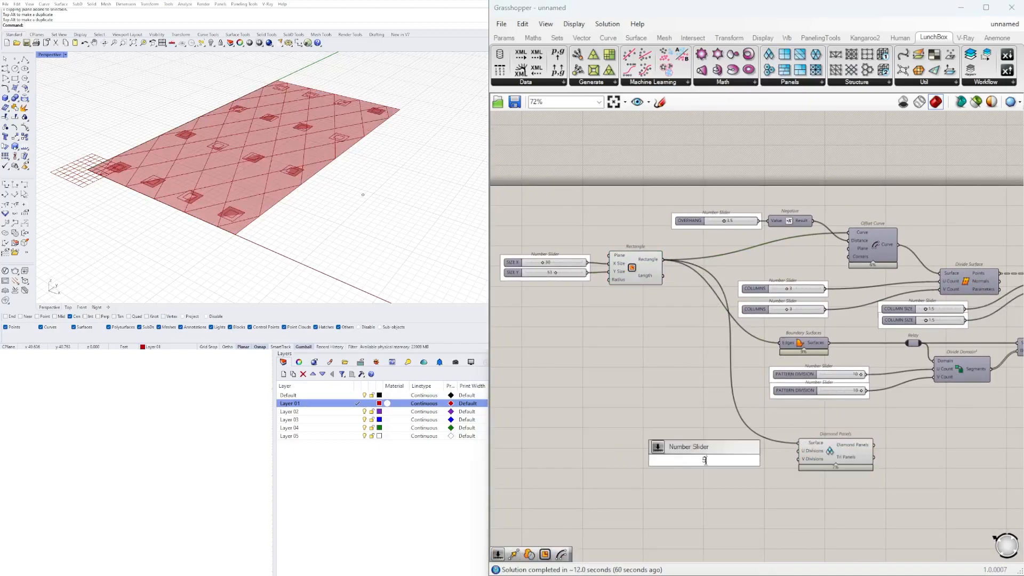
Add two number sliders set to 10 and connect them to the U and V Divisions of Diamond Panels.
text(5)
key(Return)
scroll(714, 454, up, 3)
drag(685, 462, 720, 452)
scroll(747, 448, up, 3)
click(800, 457)
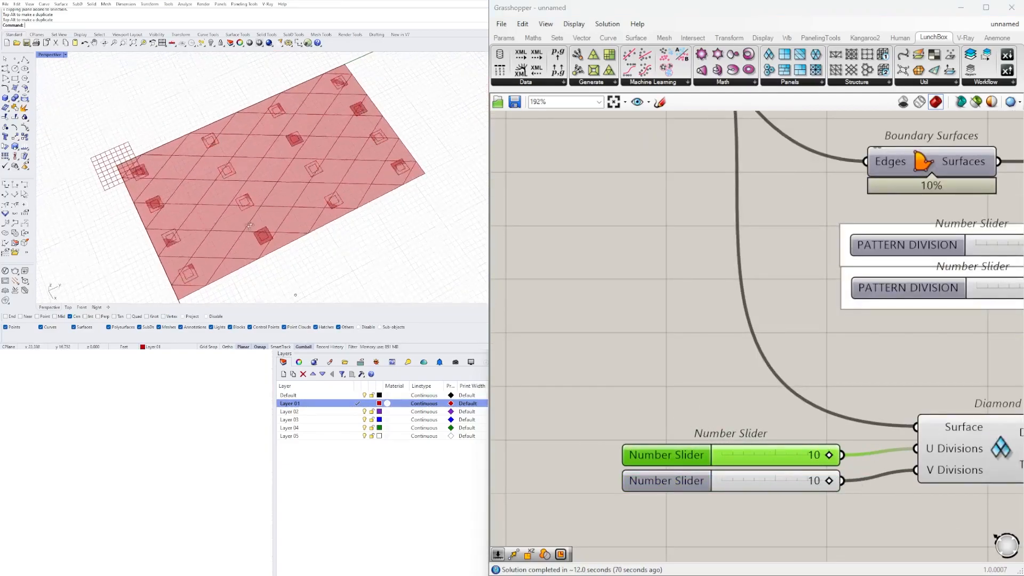
Add an Area component and connect both the Diamond Panels and Tri Panels outputs to its Geometry.
scroll(602, 422, down, 3)
double_click(805, 421)
text(area)
key(Return)
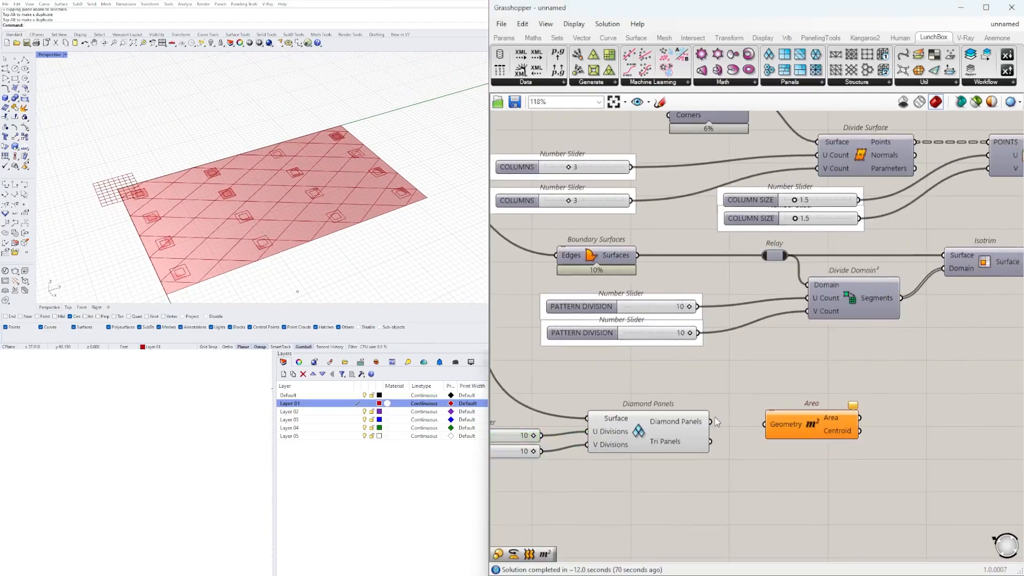
scroll(807, 431, down, 2)
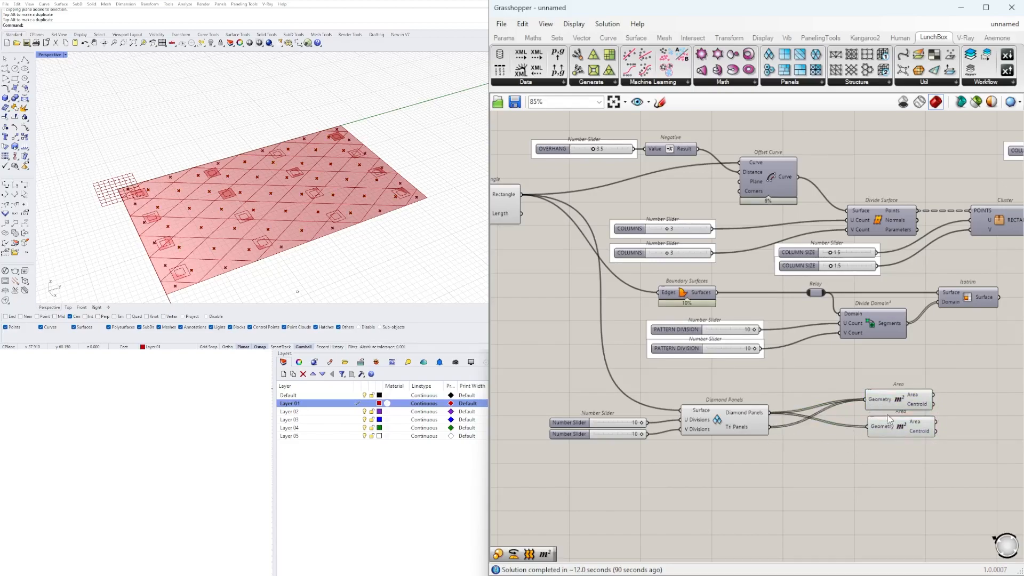
Add a Move component after Area and connect the Centroid output to its Geometry.
right_drag(870, 410, 785, 416)
double_click(824, 444)
text(move)
key(Return)
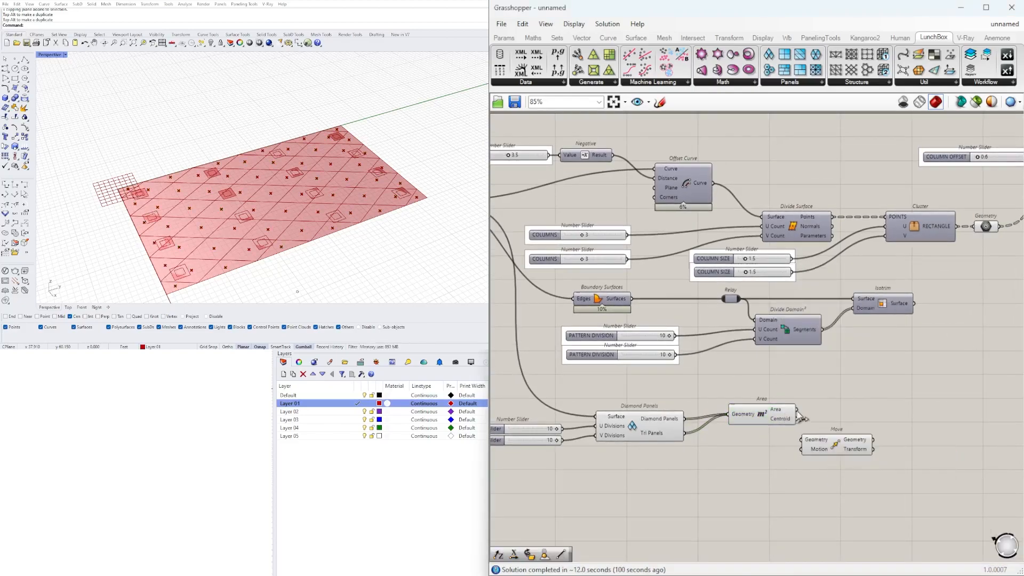
Add a Unit Z driven by a 0.5 number slider and connect it to the Motion of Move.
double_click(768, 458)
text(unit z)
key(Return)
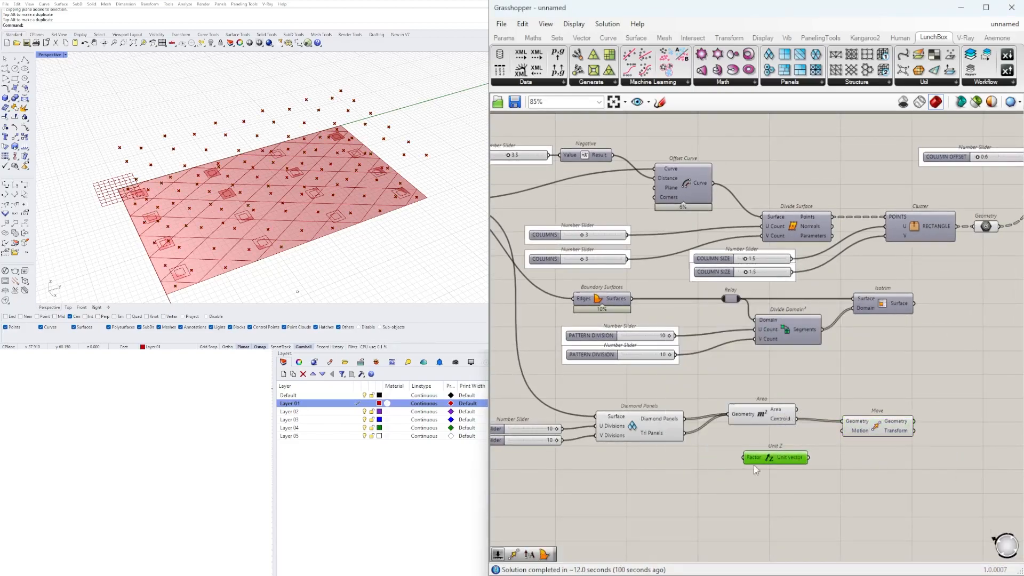
scroll(710, 472, up, 2)
drag(711, 477, 756, 452)
drag(782, 461, 754, 472)
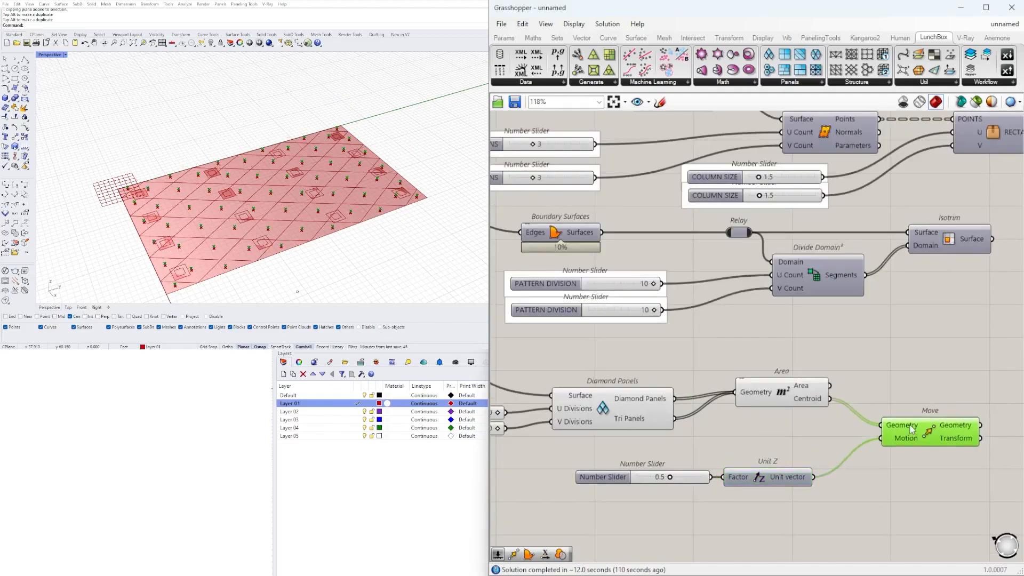
Insert a Relay between Diamond Panels and Area, and shift the downstream components right to make room.
right_drag(765, 431, 767, 400)
double_click(707, 362)
drag(963, 502, 699, 334)
drag(757, 363, 832, 363)
Add a Curve parameter below Area and connect the Relay to it.
text(urve)
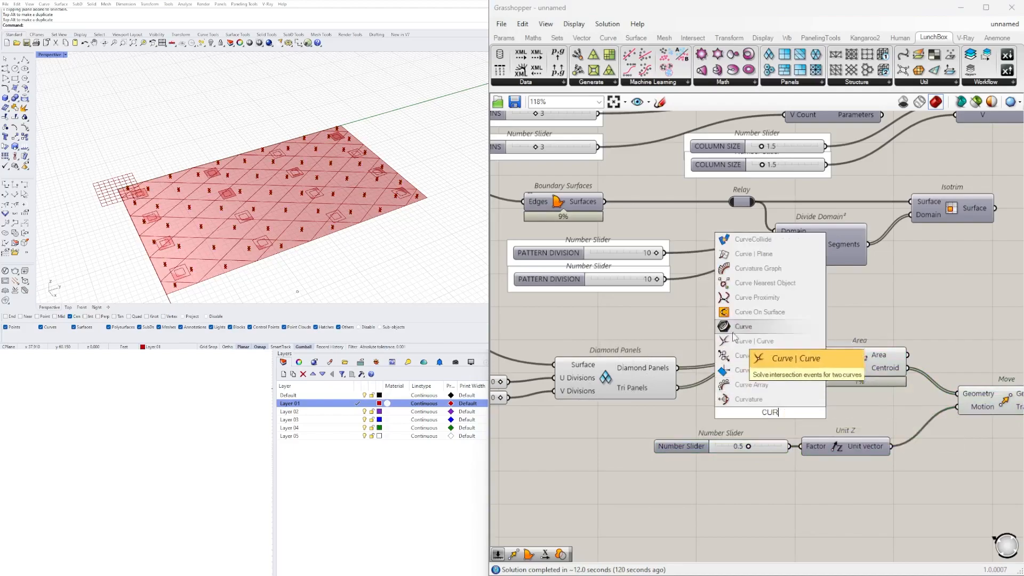
key(Return)
right_drag(965, 426, 858, 398)
scroll(858, 398, up, 2)
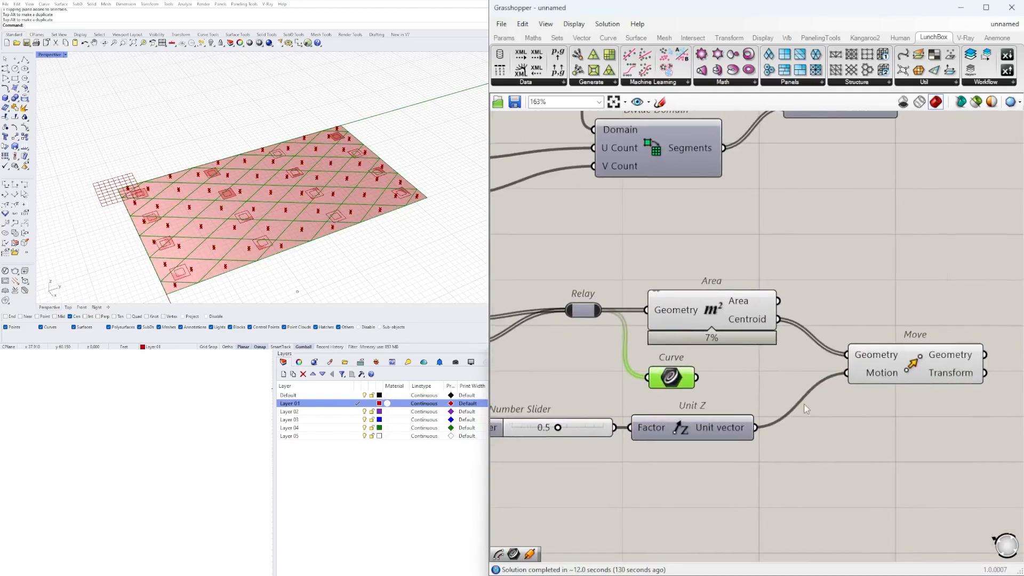
Add an extrude-to-point component that extrudes the panel curves to the moved centroids.
scroll(858, 398, down, 1)
drag(890, 374, 910, 420)
text(xtrude)
click(853, 336)
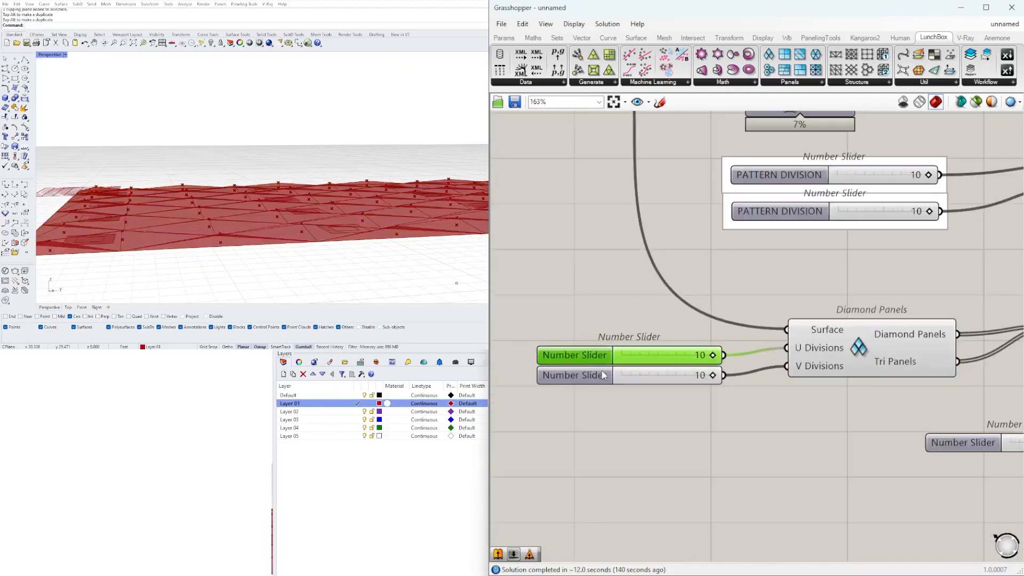
Set the maximum of both Diamond Panels division sliders to 20 and increase their division values.
double_click(627, 353)
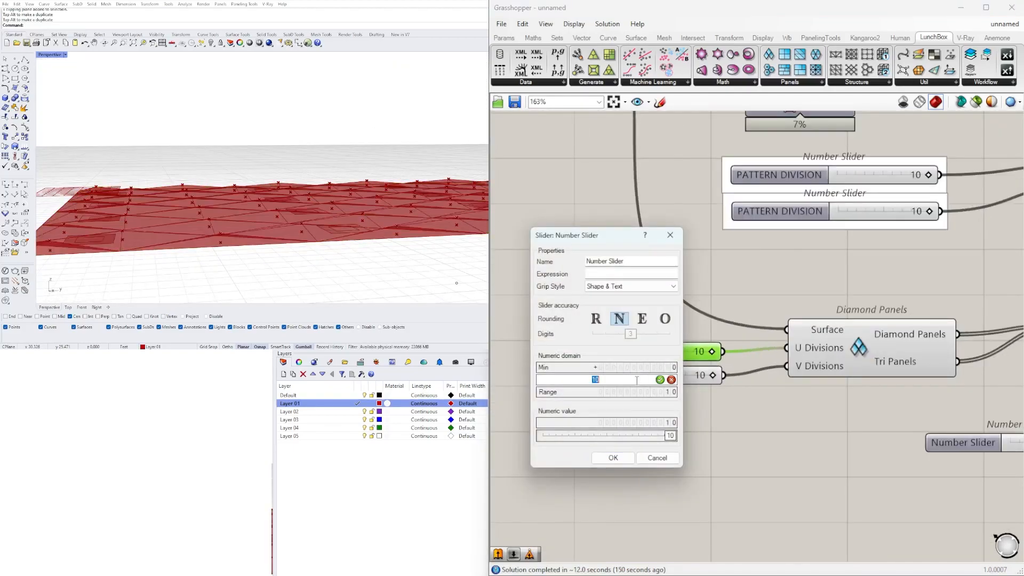
text(20)
click(612, 457)
double_click(595, 373)
double_click(624, 400)
text(20)
click(601, 478)
scroll(639, 346, up, 3)
drag(686, 355, 722, 354)
Add an Extrude component, connect the Rectangle output to its Base, and place it below the Move component.
right_drag(240, 144, 229, 208)
scroll(795, 328, down, 3)
scroll(683, 346, down, 2)
scroll(848, 395, down, 3)
double_click(738, 458)
text(EXTR)
click(728, 449)
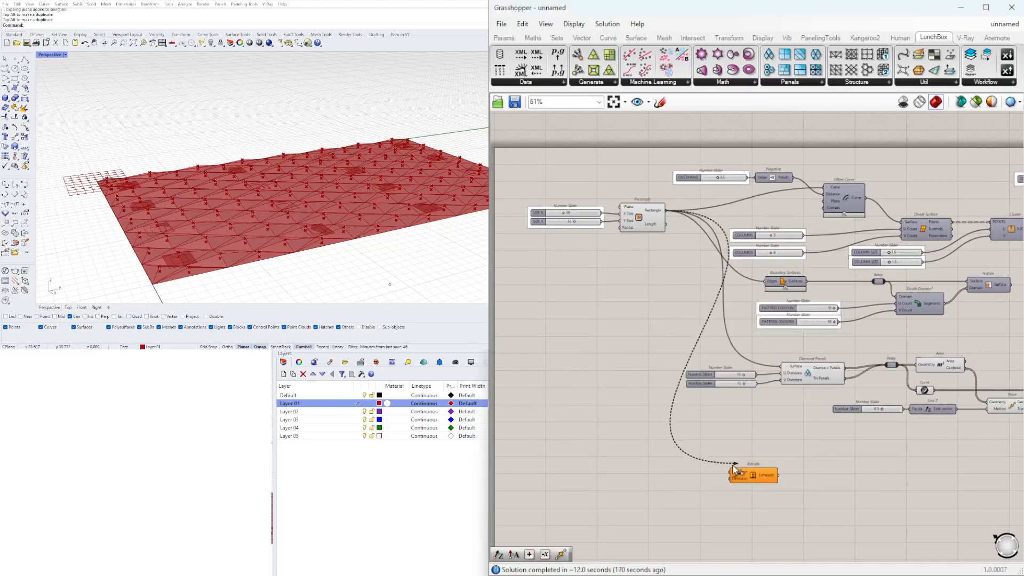
right_drag(934, 462, 769, 462)
scroll(769, 462, up, 2)
drag(769, 462, 915, 438)
Feed the 0.5 slider and a copy of it into an Addition component, and rename the original slider WAFFLE PATTERN EXTRUSION.
scroll(676, 382, up, 3)
click(590, 399)
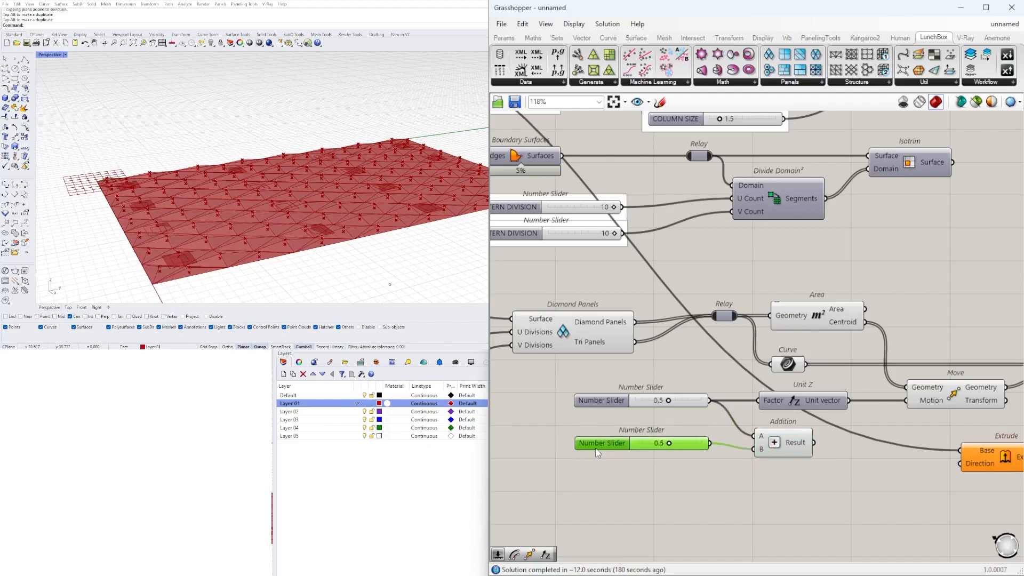
right_click(598, 451)
text(WAFFLE PATTERN EXTRUSION)
key(Return)
Rename the second number slider feeding the Addition component as FLOOR SLAB.
right_click(583, 444)
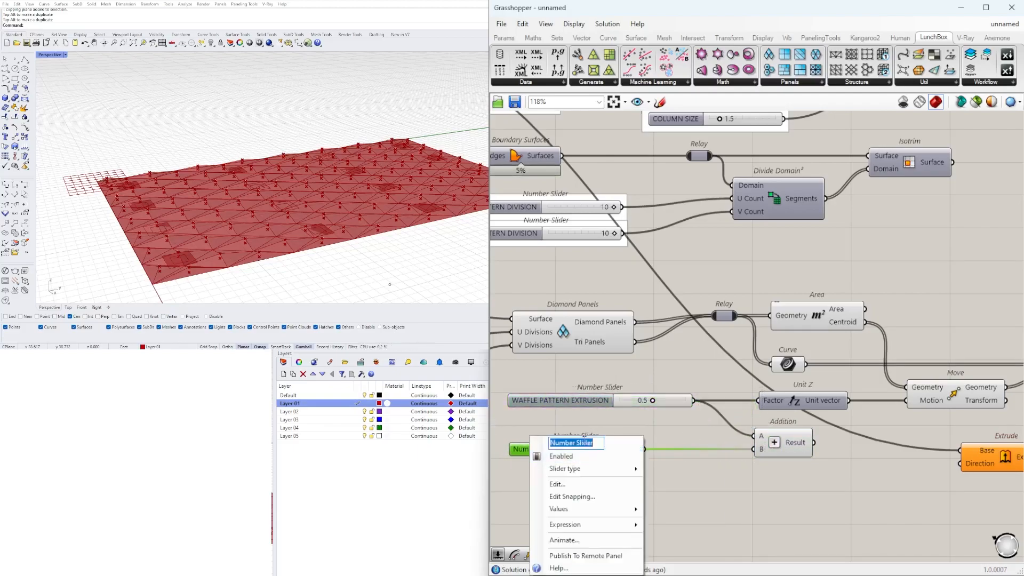
text(FLOOR SLAB)
key(Return)
Add a Unit Z component driven by the Addition result and connect its vector to the Extrude component's Direction.
scroll(767, 447, down, 2)
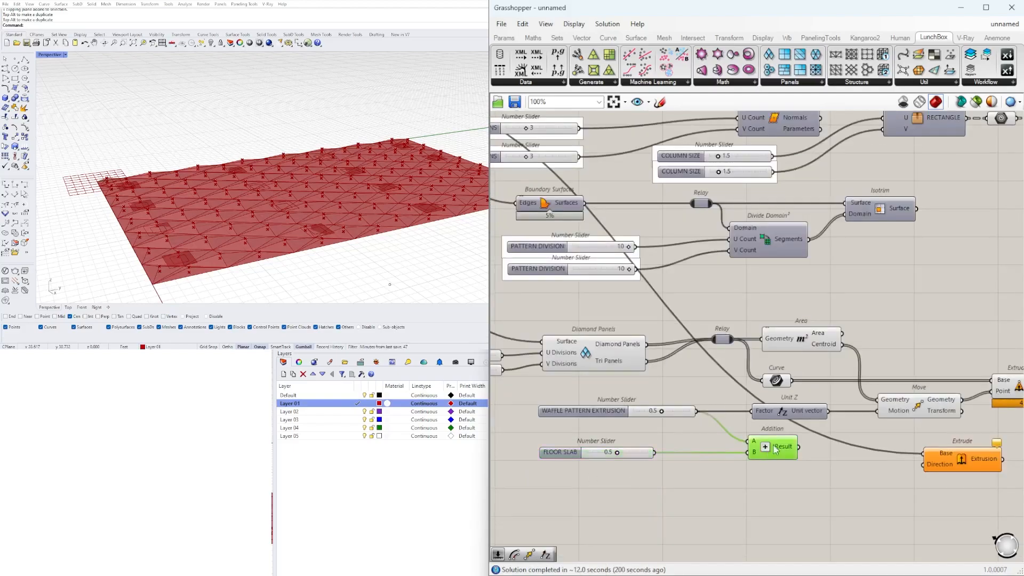
text(unit z)
key(Return)
scroll(747, 437, up, 2)
drag(732, 436, 791, 441)
right_drag(775, 496, 854, 494)
drag(854, 494, 638, 436)
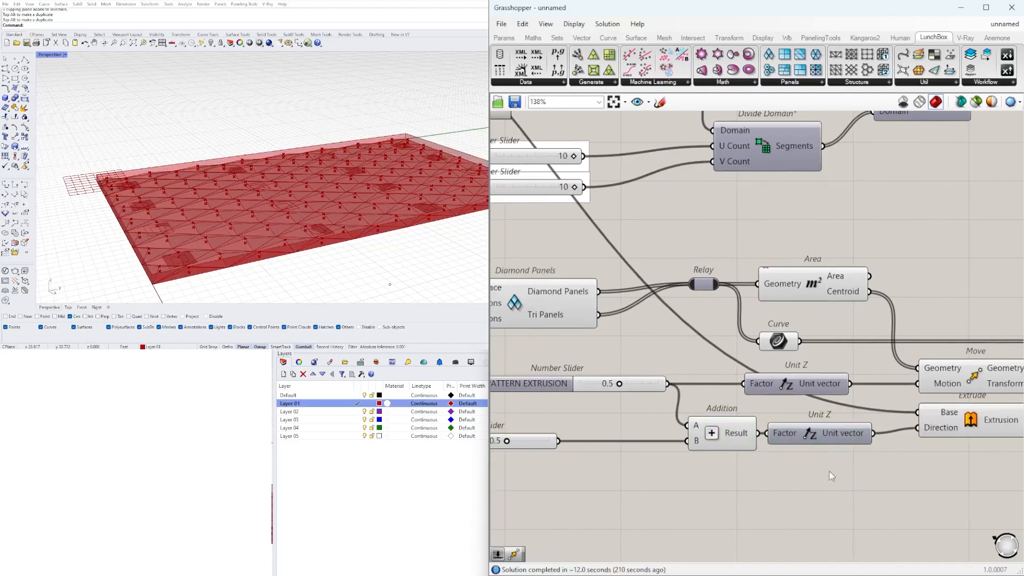
Insert a relay on the Extrude Base wire and add a Move component fed by the relay and the lower Unit Z.
scroll(860, 473, down, 3)
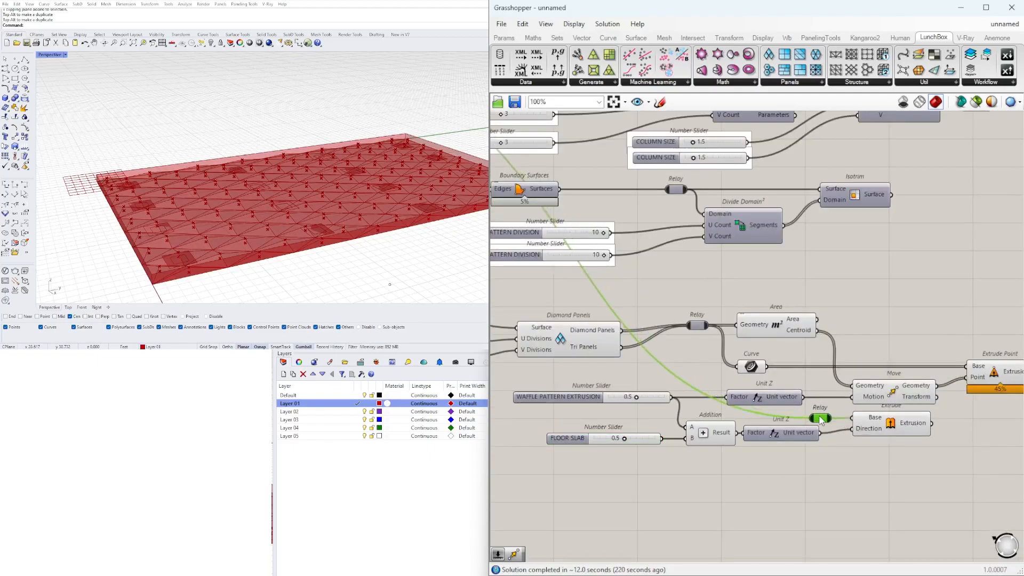
text(move)
key(Return)
scroll(838, 407, up, 2)
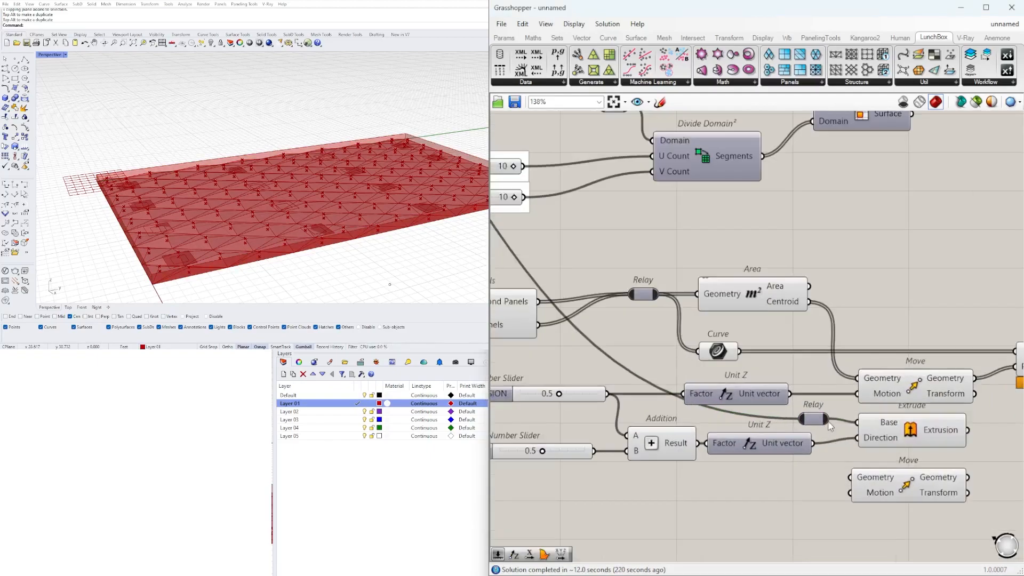
click(906, 485)
mouse_move(325, 198)
right_down()
mouse_move(325, 139)
mouse_move(331, 184)
right_up()
right_drag(901, 406, 727, 386)
Add a Boundary Surfaces component from the lower Move's Geometry output and turn off that Move's preview.
drag(960, 503, 739, 312)
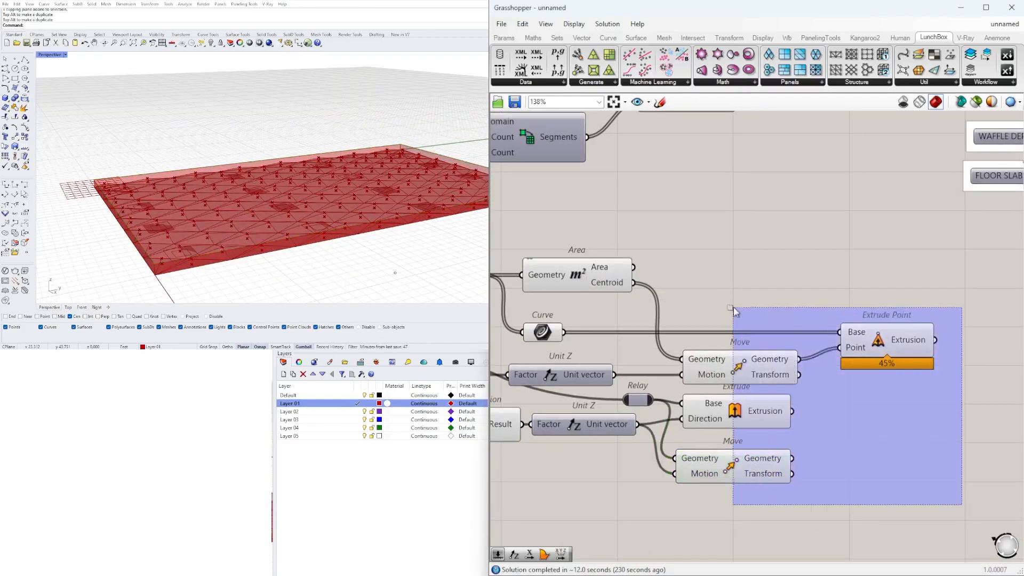
drag(762, 411, 812, 411)
drag(812, 475, 812, 467)
text(bou)
key(Return)
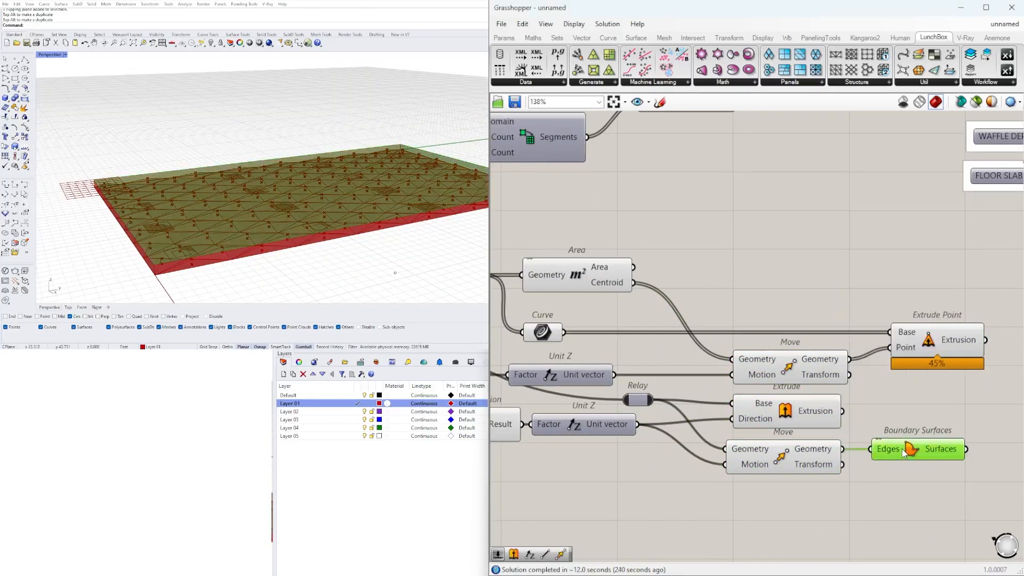
middle_click(766, 457)
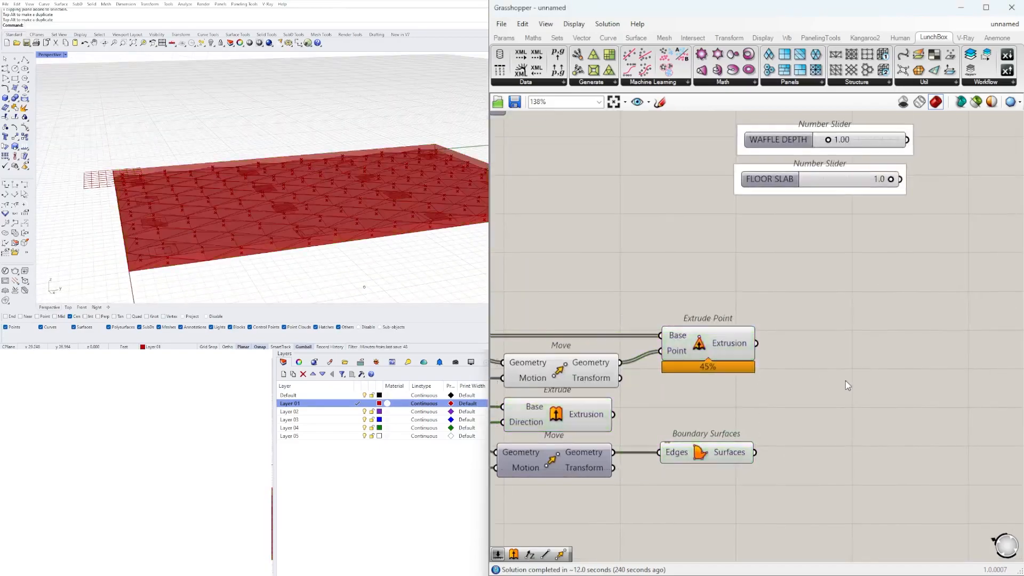
Add a Brep Join fed by the Extrude Point extrusion and the new Boundary Surfaces, and flatten its input.
double_click(845, 385)
text(join)
click(821, 354)
drag(757, 343, 800, 376)
shift+drag(755, 452, 801, 375)
click(833, 381)
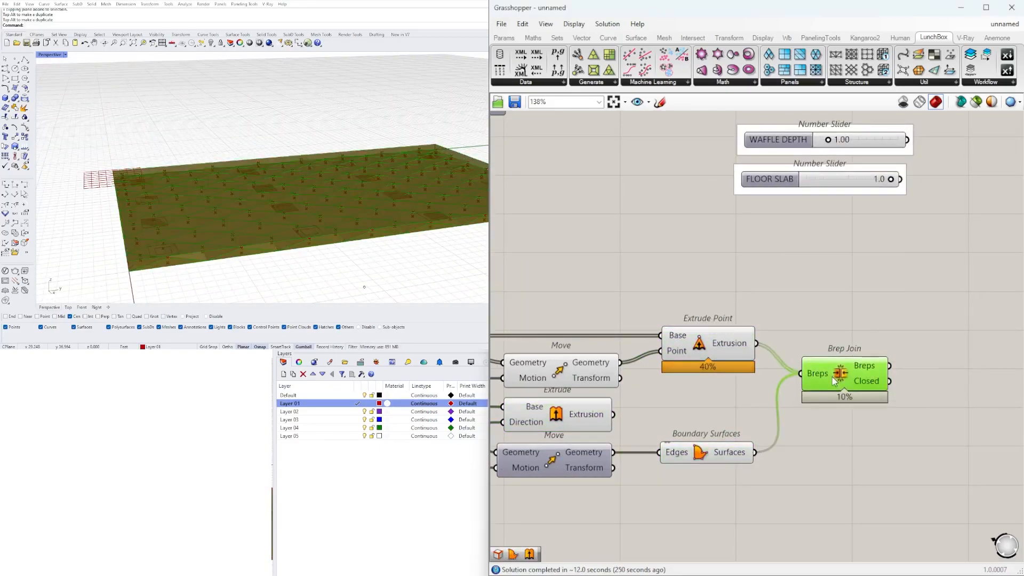
right_click(823, 364)
click(856, 446)
Turn off the previews of the diamond-panel components upstream of the Brep Join.
drag(776, 480, 557, 305)
middle_click(575, 316)
click(539, 283)
right_drag(656, 361, 898, 343)
scroll(898, 343, down, 3)
drag(955, 427, 515, 284)
click(566, 250)
scroll(876, 378, down, 3)
drag(905, 432, 638, 317)
middle_click(638, 316)
click(601, 284)
right_drag(365, 287, 318, 181)
scroll(393, 236, up, 3)
scroll(759, 329, down, 2)
scroll(946, 238, up, 5)
Try an Extrude Point component on the offset column Boundary Surfaces, with the lower Unit Z vector as its Point.
right_drag(920, 277, 922, 311)
drag(910, 235, 662, 290)
drag(853, 272, 915, 324)
click(916, 341)
double_click(915, 337)
text(extr)
click(915, 320)
scroll(915, 324, down, 3)
scroll(731, 417, up, 3)
right_drag(915, 415, 777, 485)
drag(785, 460, 991, 322)
scroll(785, 460, down, 3)
scroll(918, 326, up, 3)
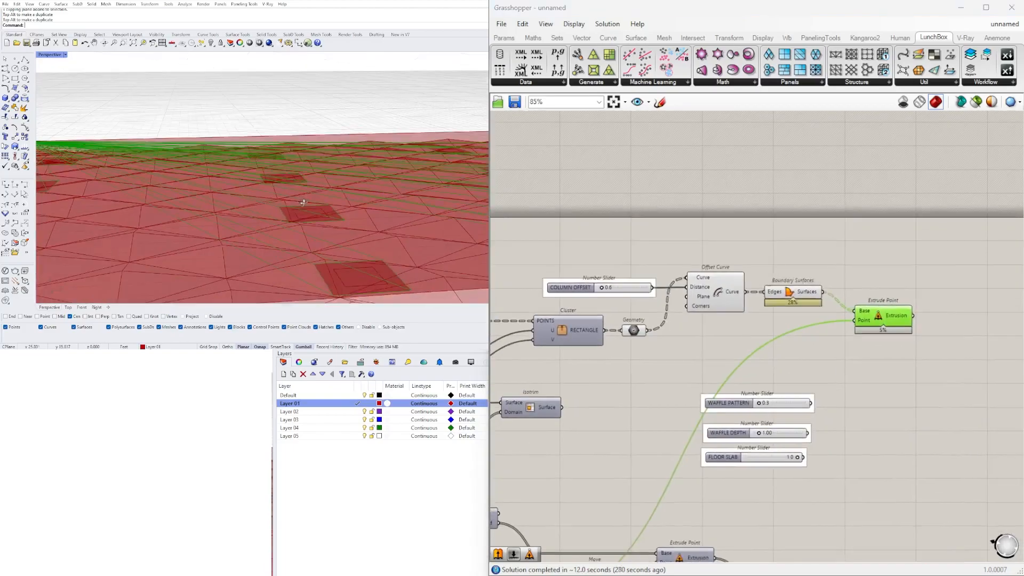
scroll(756, 359, down, 3)
scroll(704, 433, up, 3)
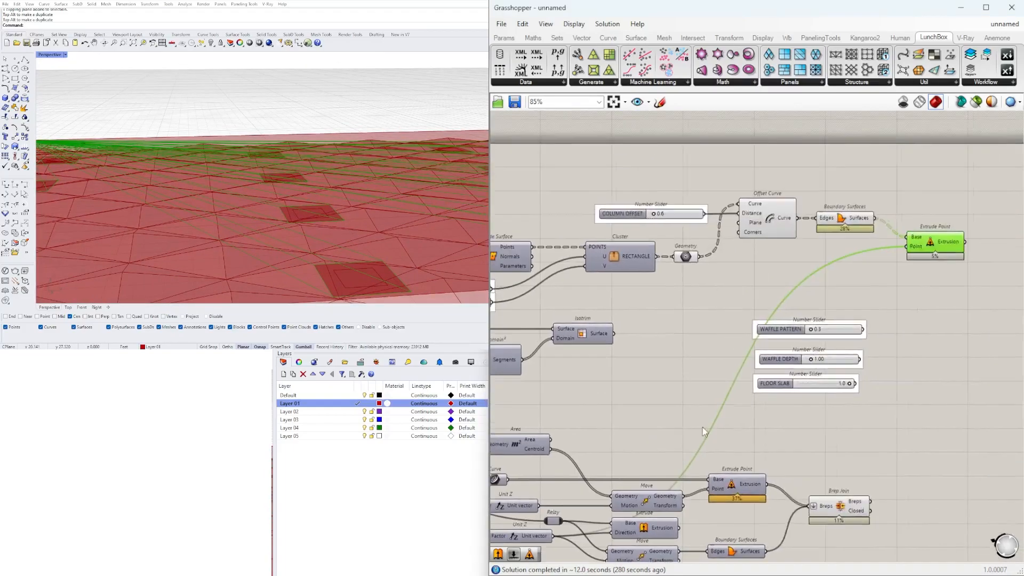
Add an Extrude component with the offset column Boundary Surfaces as Base and the lower Unit Z vector as Direction.
double_click(933, 267)
text(extr)
click(919, 238)
drag(875, 218, 899, 263)
drag(920, 271, 917, 251)
right_drag(738, 388, 717, 368)
right_drag(524, 518, 641, 503)
drag(989, 219, 992, 216)
Turn off the previews of the Offset Curve and its Boundary Surfaces.
right_drag(948, 270, 830, 309)
drag(830, 309, 650, 171)
middle_click(649, 171)
middle_click(818, 201)
click(795, 178)
right_drag(342, 213, 330, 155)
scroll(445, 213, down, 1)
Add a Solid Union component joining the column Extrude and the Brep Join output, and flatten its Breps input.
double_click(878, 433)
text(U)
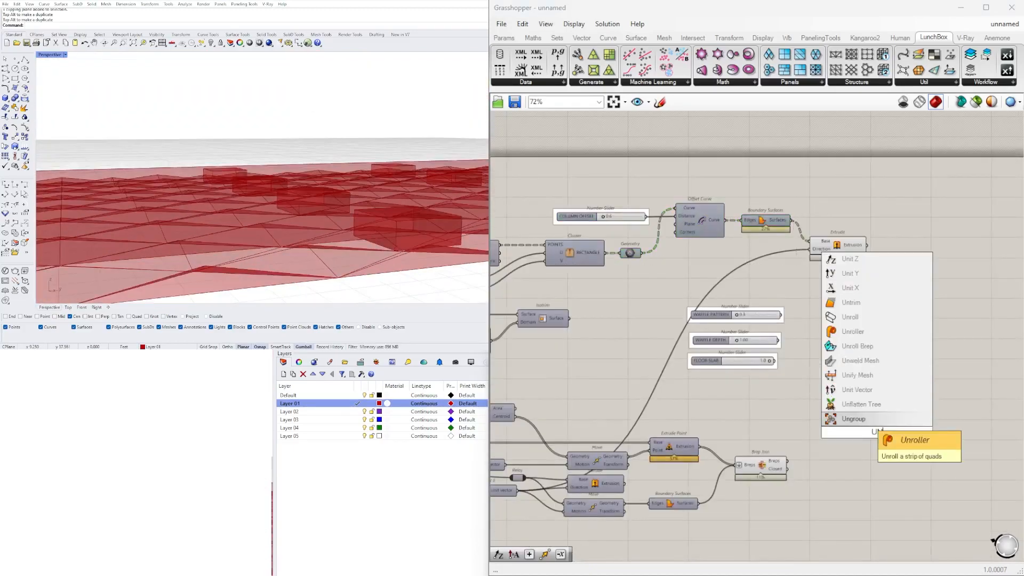
text(nion)
key(Return)
drag(787, 460, 915, 272)
scroll(884, 249, up, 2)
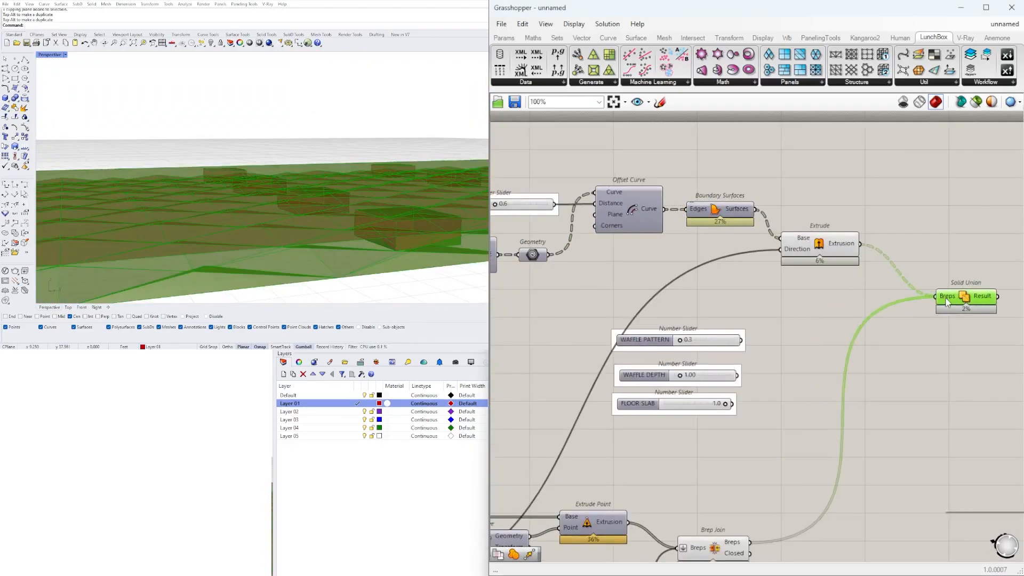
right_click(942, 298)
click(967, 374)
right_drag(998, 330, 875, 324)
drag(852, 297, 889, 303)
Delete the three unconnected WAFFLE PATTERN, WAFFLE DEPTH and FLOOR SLAB sliders.
scroll(864, 374, down, 2)
right_drag(811, 435, 899, 429)
drag(792, 408, 723, 341)
scroll(758, 331, down, 3)
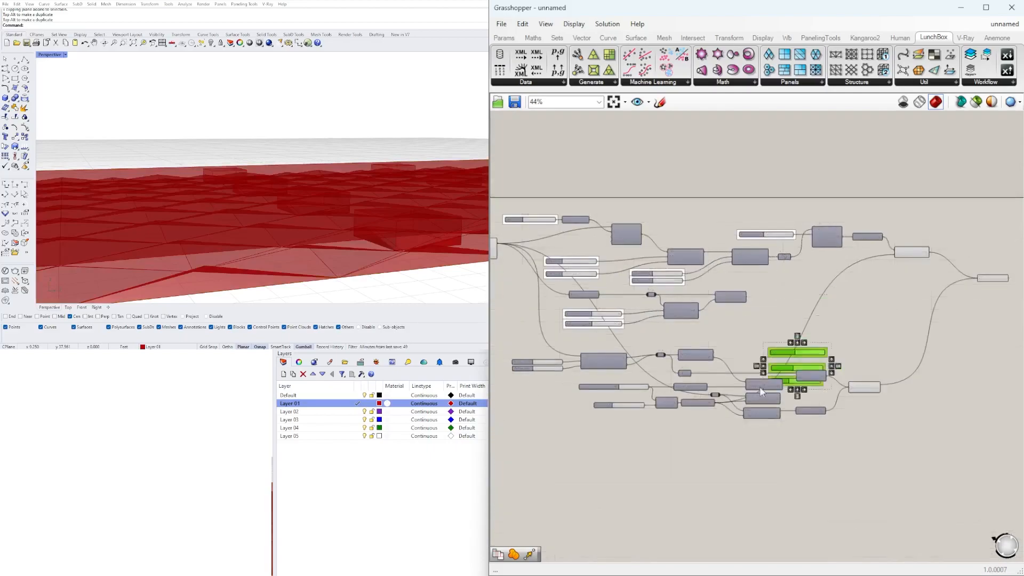
Turn off the previews of the offset column Extrude and the Brep Join.
right_drag(824, 342, 776, 366)
click(779, 260)
shift+click(864, 276)
shift+click(816, 411)
middle_click(812, 270)
Add a second Boundary Surfaces component fed by the Geometry container of column rectangles.
right_drag(299, 202, 347, 142)
scroll(688, 374, up, 3)
right_drag(688, 373, 534, 426)
right_drag(811, 415, 804, 453)
double_click(854, 444)
text(bound)
key(Return)
drag(749, 440, 760, 418)
Add an Extrude component and connect the column rectangles' Boundary Surfaces to its Base.
text(extrude point)
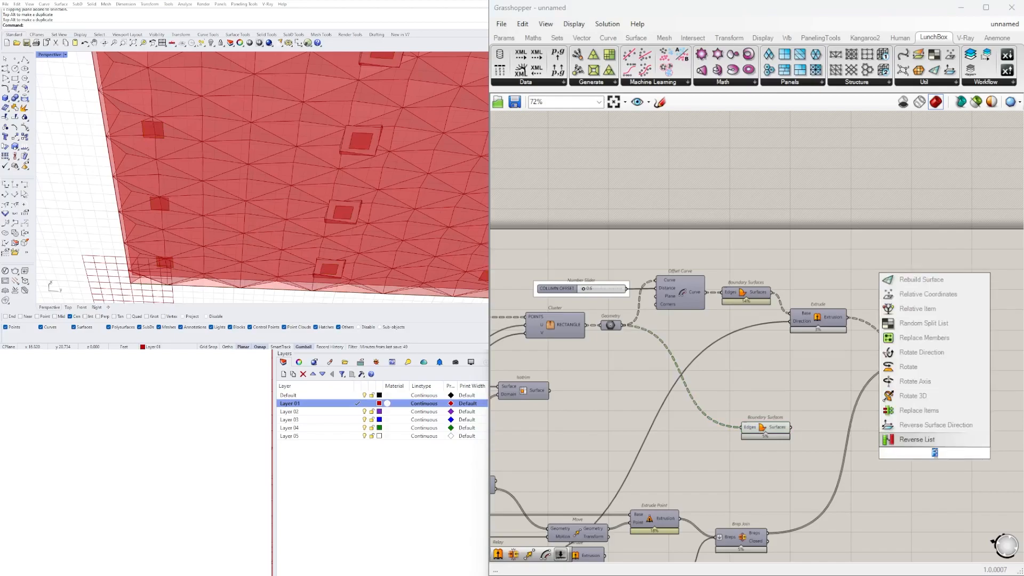
key(Return)
click(926, 447)
text(Extrude)
key(Return)
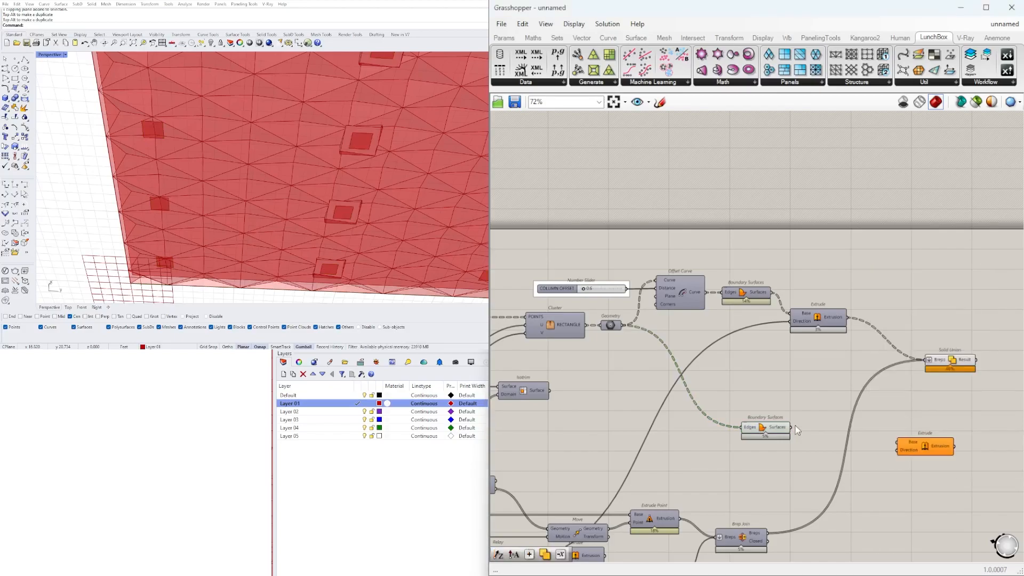
scroll(971, 439, down, 3)
scroll(854, 406, up, 5)
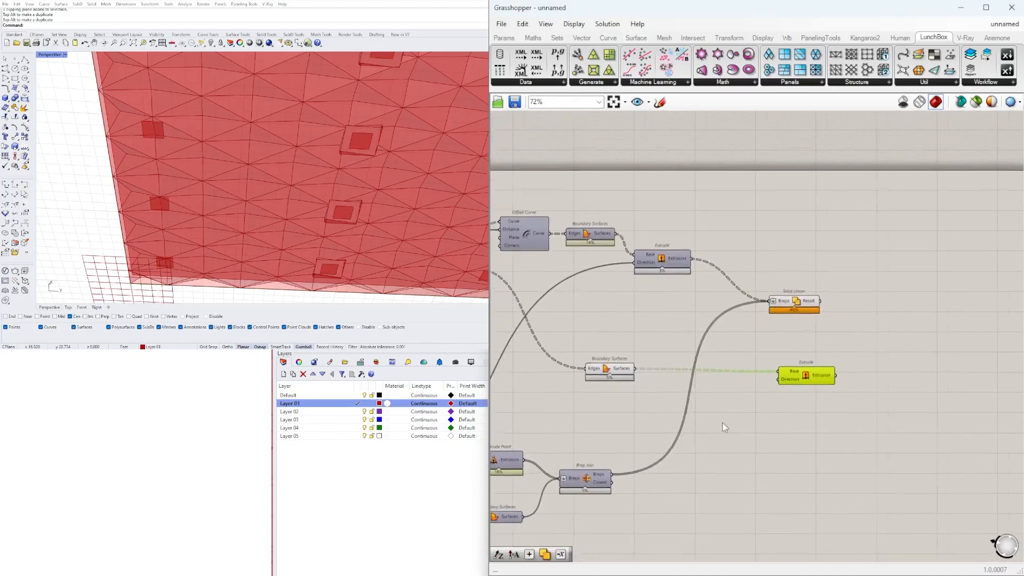
drag(834, 373, 839, 383)
Add a Negative component beside the column Extrude and feed it with a number slider set to 10.5.
double_click(736, 398)
text(negative)
key(Return)
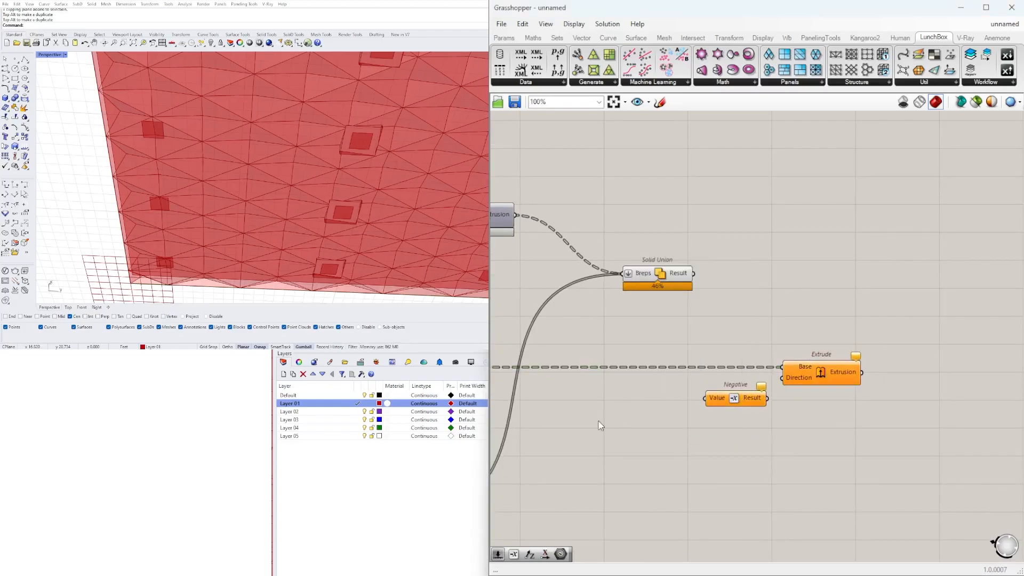
double_click(658, 416)
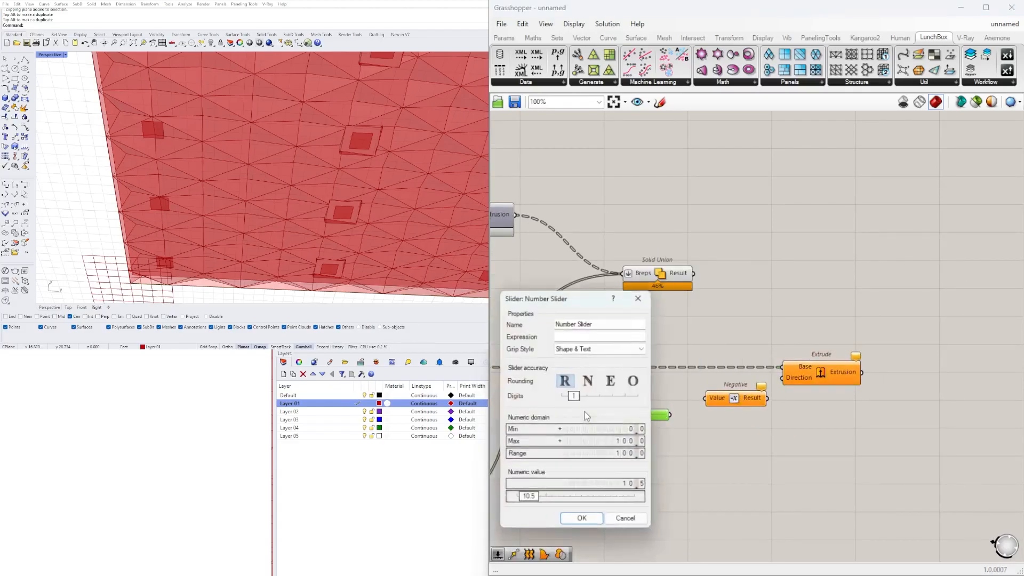
key(Return)
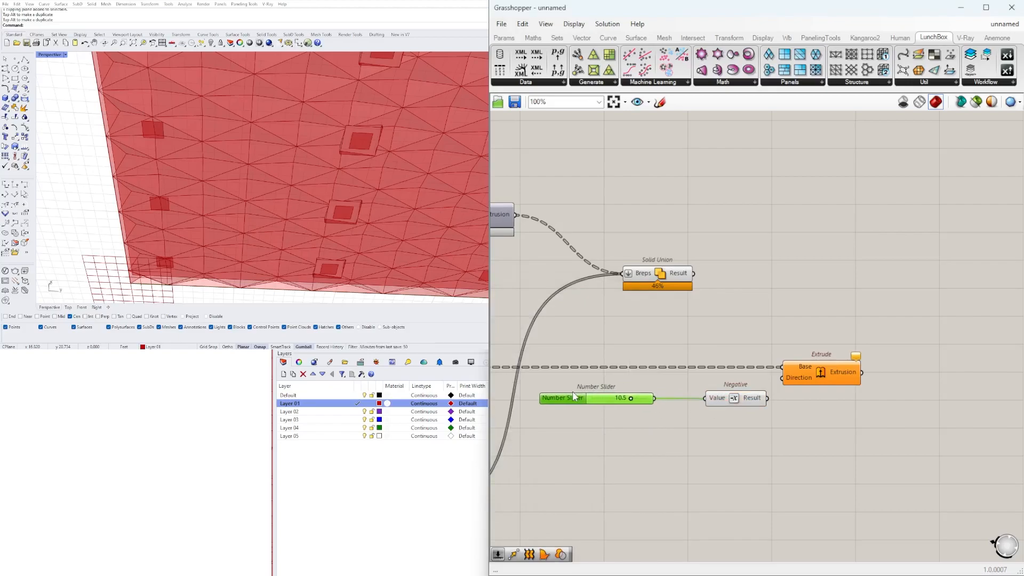
Insert a Unit Z between the 10.5 slider and Negative, and feed the negated vector into the column Extrude's Direction.
text(unit z)
key(Return)
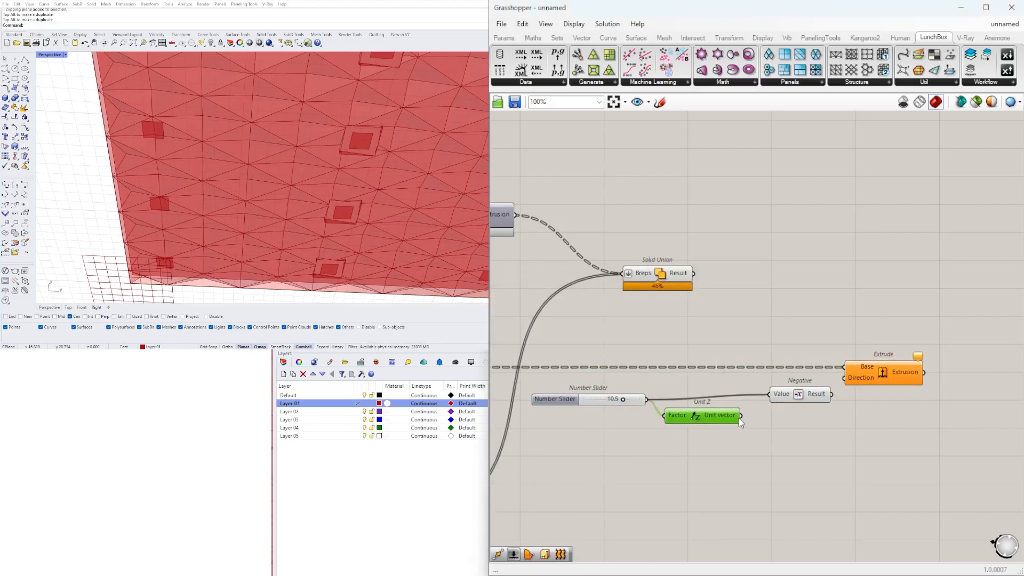
drag(812, 400, 848, 378)
Examine the extruded columns beneath the slab in the perspective view.
scroll(865, 427, down, 3)
right_drag(848, 432, 955, 419)
drag(935, 427, 673, 373)
scroll(440, 162, down, 4)
right_drag(440, 162, 235, 206)
scroll(391, 174, up, 4)
scroll(717, 367, down, 1)
scroll(591, 298, up, 3)
right_drag(591, 299, 472, 335)
scroll(802, 312, up, 3)
scroll(803, 312, down, 2)
Shift the column extrusion components aside and insert a Move component between the Geometry container and its Boundary Surfaces.
right_drag(972, 429, 846, 341)
scroll(693, 341, down, 2)
drag(986, 440, 640, 381)
right_drag(640, 380, 594, 368)
drag(594, 369, 713, 368)
right_drag(557, 388, 673, 388)
double_click(673, 388)
text(move)
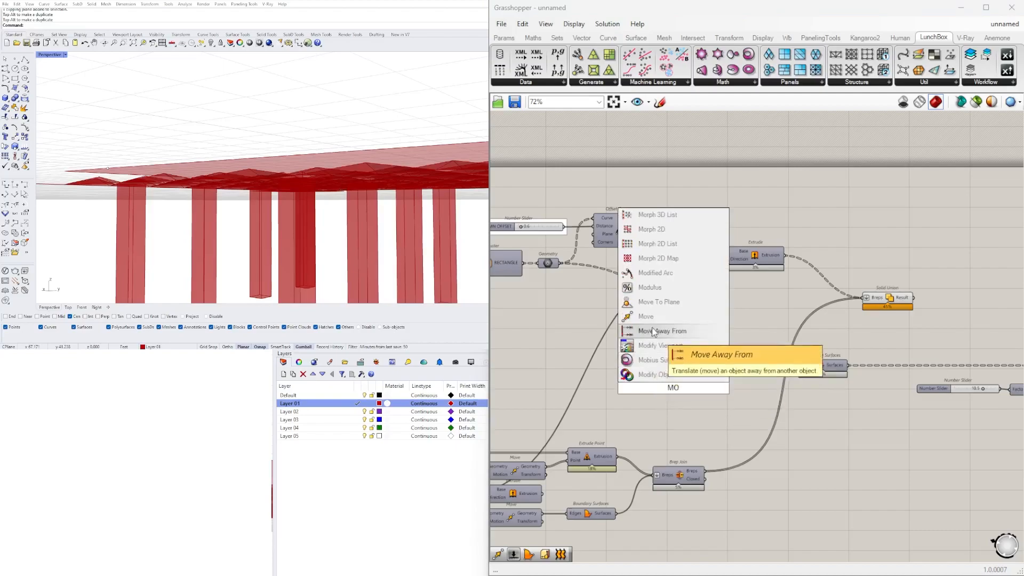
click(651, 316)
drag(560, 263, 630, 366)
drag(793, 362, 800, 366)
drag(682, 392, 718, 372)
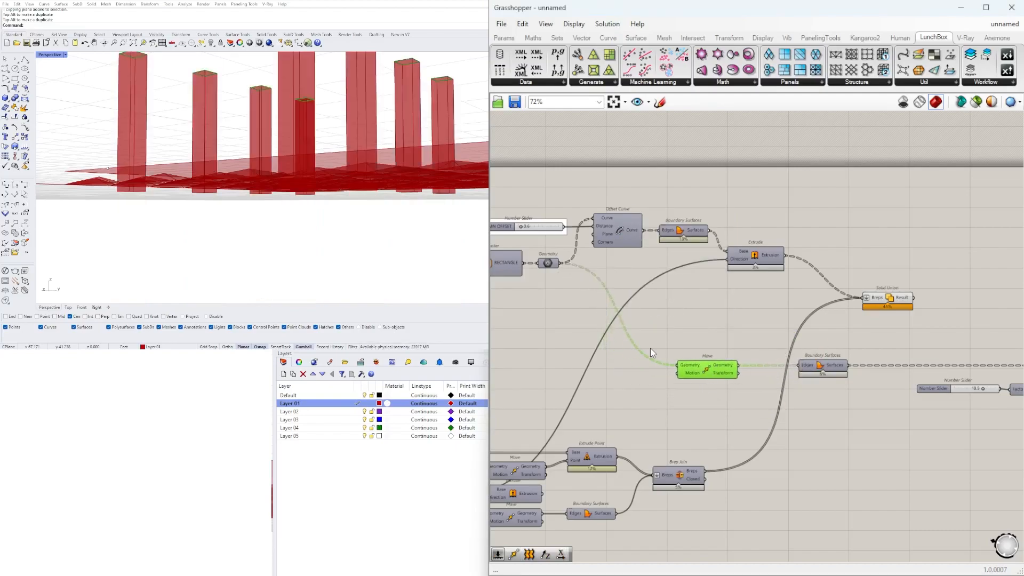
Add a Negative component followed by a Unit Z and connect the resulting vector to the column Move's Motion.
scroll(341, 184, down, 3)
right_drag(320, 187, 320, 202)
scroll(651, 357, up, 2)
drag(729, 371, 754, 372)
right_drag(616, 409, 747, 398)
double_click(746, 398)
text(neg)
key(Return)
drag(779, 397, 843, 364)
right_drag(804, 426, 622, 439)
double_click(621, 437)
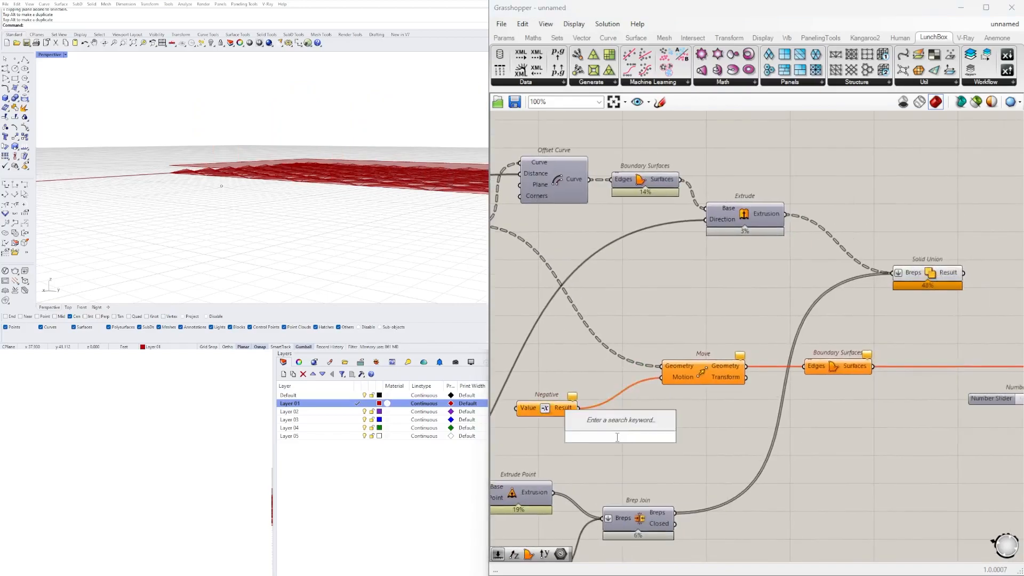
right_drag(710, 378, 882, 369)
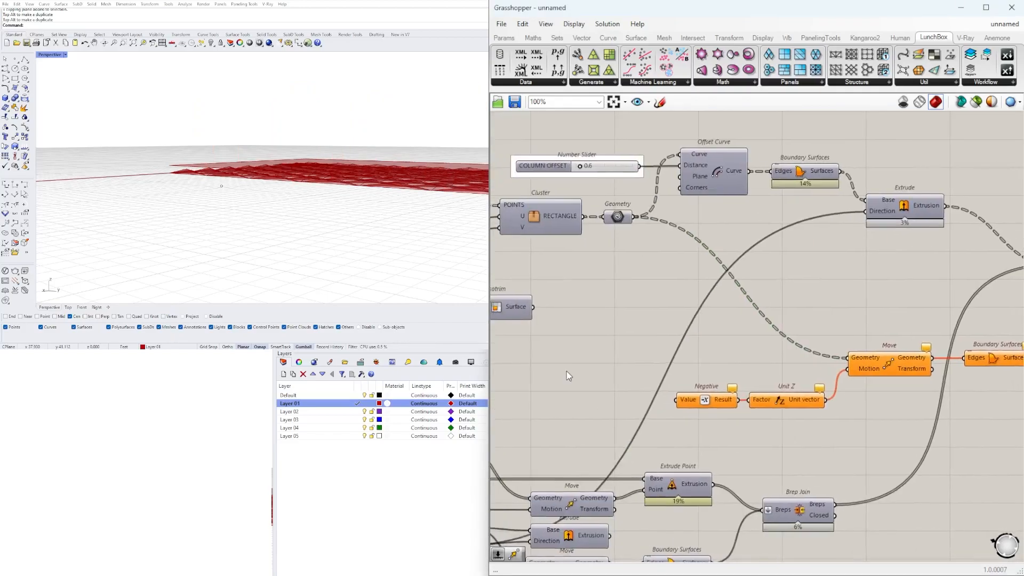
Insert a Number Slider set to 1.5 and connect it to the Negative component that drives the column Move.
text(1.5)
key(Return)
scroll(624, 367, up, 2)
drag(623, 366, 694, 414)
drag(545, 366, 534, 422)
scroll(560, 397, down, 3)
right_drag(640, 395, 601, 391)
click(800, 375)
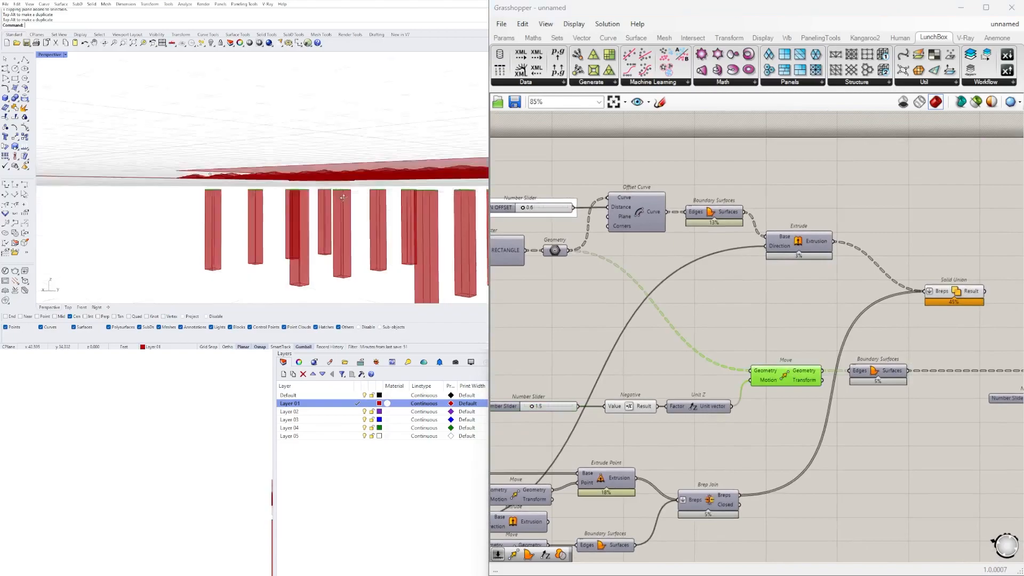
Set the column Move's number slider to 0.4 and check where the columns meet the slab.
right_drag(830, 379, 878, 395)
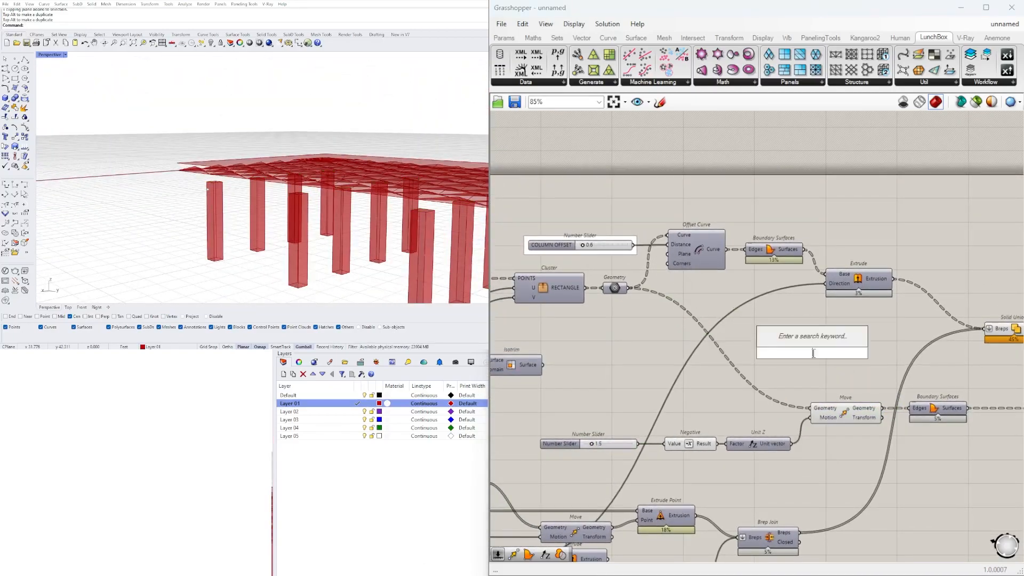
scroll(592, 457, up, 6)
drag(593, 413, 574, 413)
right_drag(320, 224, 327, 172)
scroll(756, 351, down, 5)
right_drag(903, 338, 682, 478)
scroll(739, 309, down, 1)
right_drag(320, 224, 295, 530)
scroll(854, 320, down, 2)
right_drag(982, 368, 925, 381)
click(844, 432)
click(737, 406)
right_drag(800, 380, 768, 368)
click(855, 377)
click(841, 366)
key(Delete)
Shift the COLUMN OFFSET slider, Offset Curve, Boundary Surfaces, Extrude and Solid Union aside to make room after the Geometry container.
drag(943, 236, 829, 353)
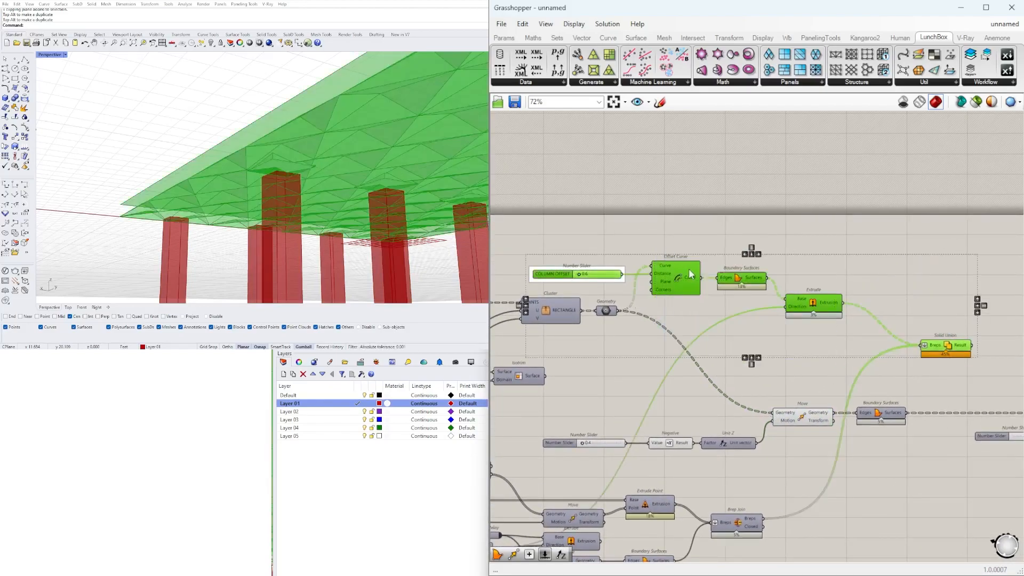
drag(691, 274, 806, 272)
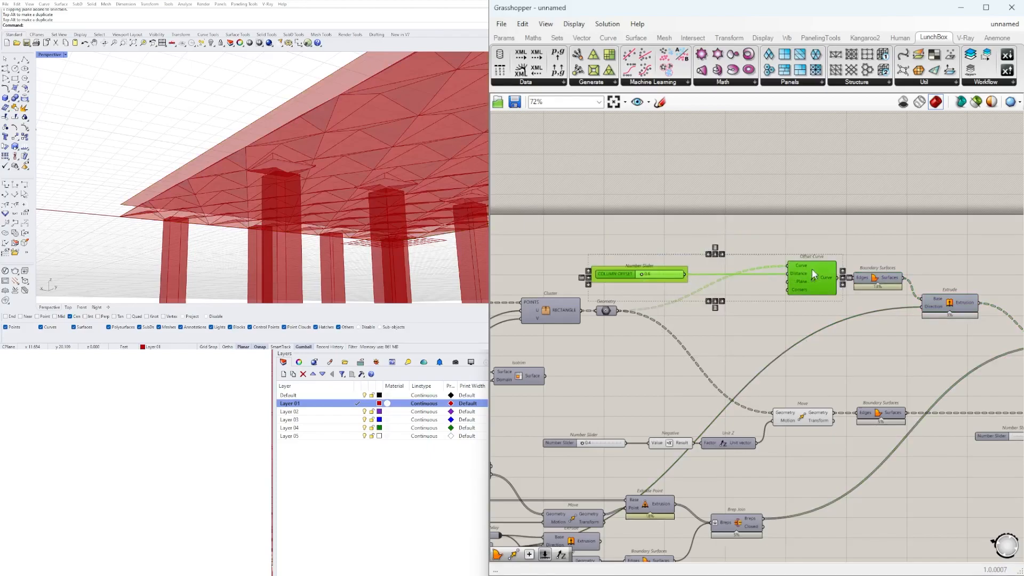
right_drag(779, 401, 865, 456)
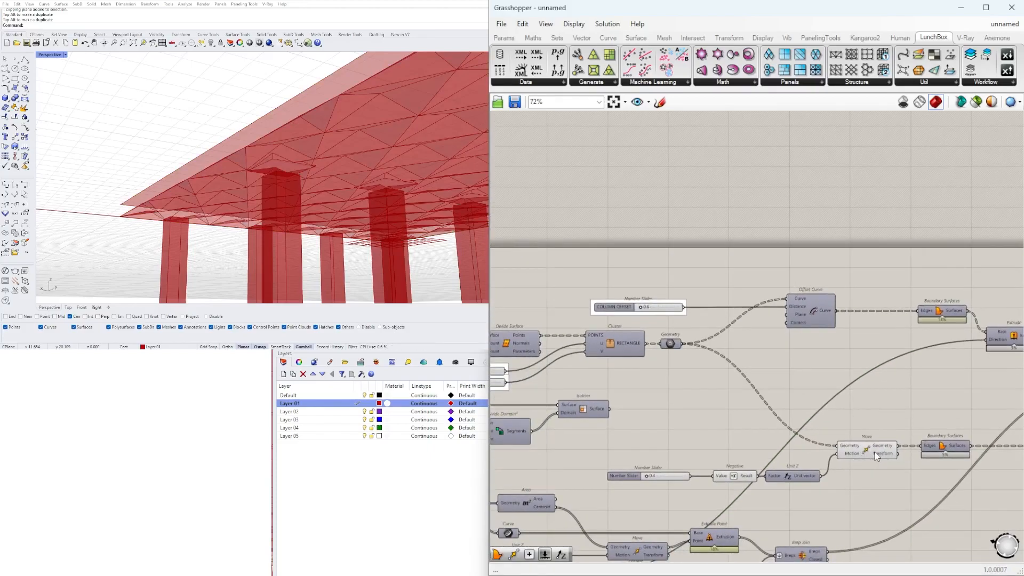
Insert a Move between Offset Curve and its Boundary Surfaces, driven by the negated Unit Z vector.
right_drag(479, 224, 538, 251)
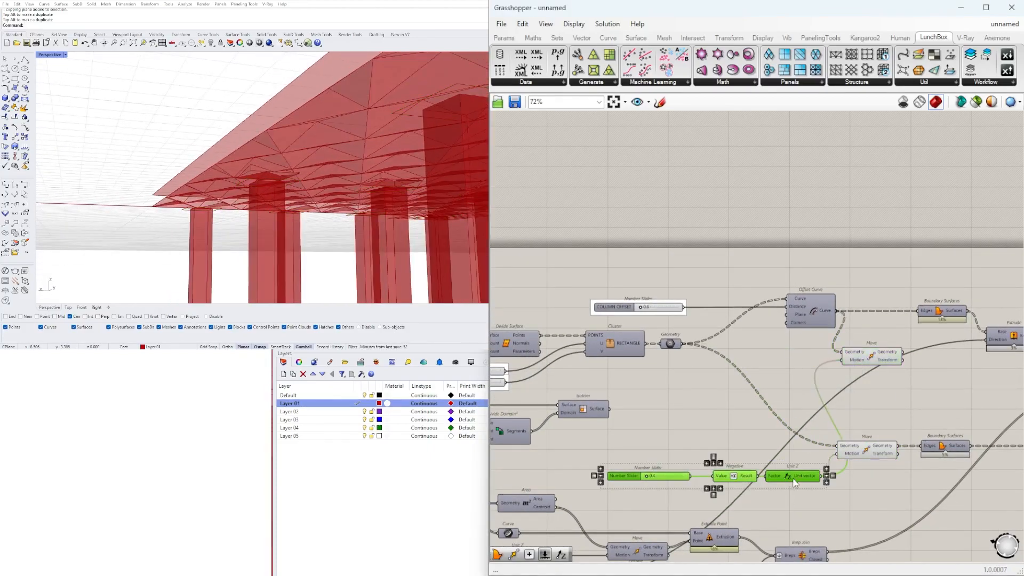
drag(791, 480, 736, 443)
right_drag(891, 364, 798, 368)
drag(789, 334, 788, 336)
right_drag(298, 176, 352, 224)
scroll(606, 430, up, 4)
scroll(720, 391, down, 3)
right_drag(946, 299, 846, 302)
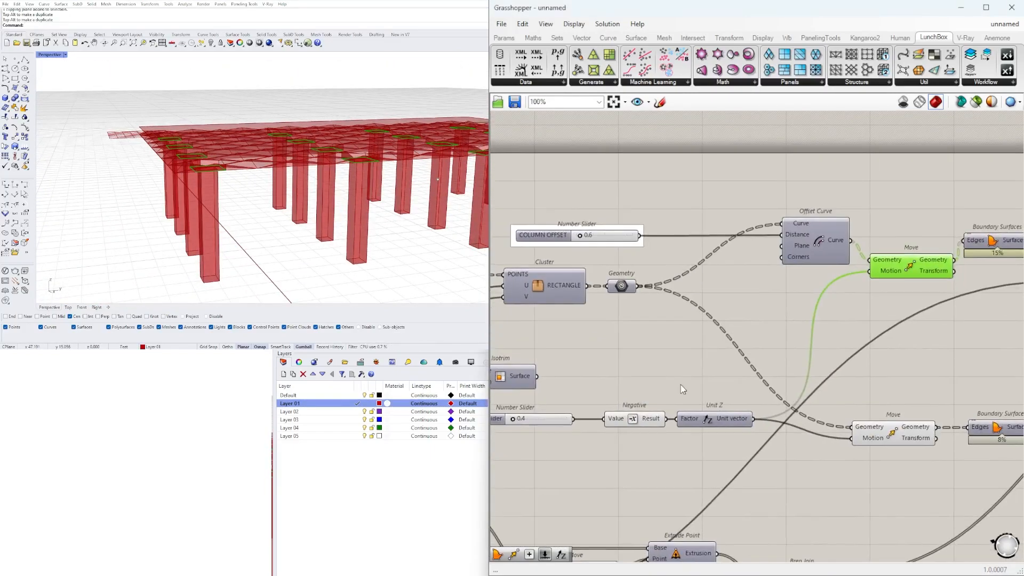
Insert an Addition that sums the 0.4 slider with the value from the slab depth definition.
scroll(861, 363, down, 3)
right_drag(861, 363, 936, 326)
scroll(721, 486, up, 2)
scroll(721, 485, down, 1)
right_drag(1013, 270, 719, 341)
scroll(719, 342, up, 1)
drag(635, 360, 761, 351)
right_drag(633, 456, 962, 337)
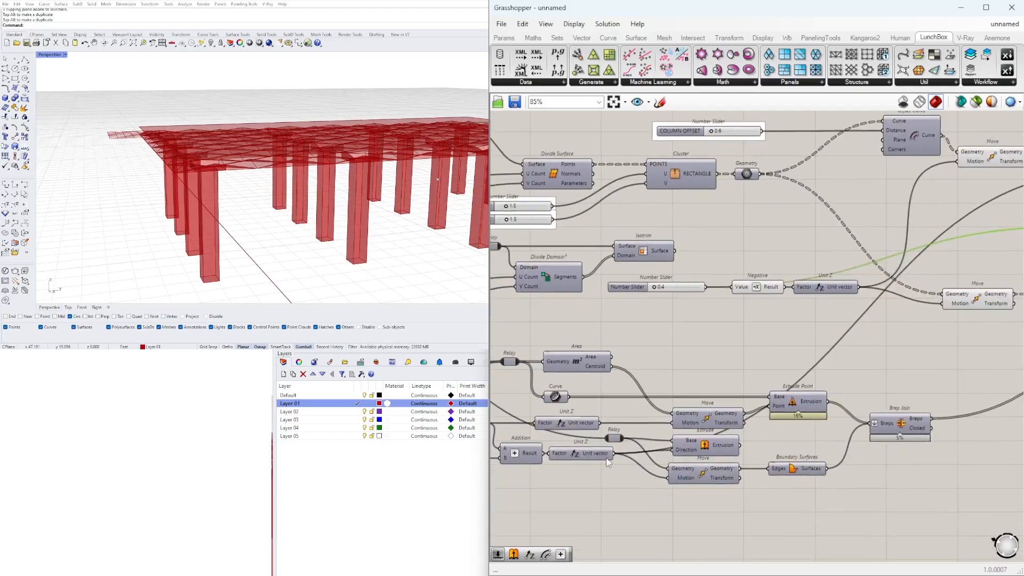
drag(545, 457, 746, 306)
Add a Unit Z component and connect the new Addition's Result to its Factor.
double_click(773, 309)
text(z)
key(Return)
right_drag(777, 268, 1008, 249)
scroll(564, 328, up, 2)
right_drag(342, 229, 341, 179)
scroll(649, 373, down, 4)
click(886, 416)
right_drag(886, 416, 791, 435)
scroll(751, 419, up, 1)
scroll(778, 337, up, 3)
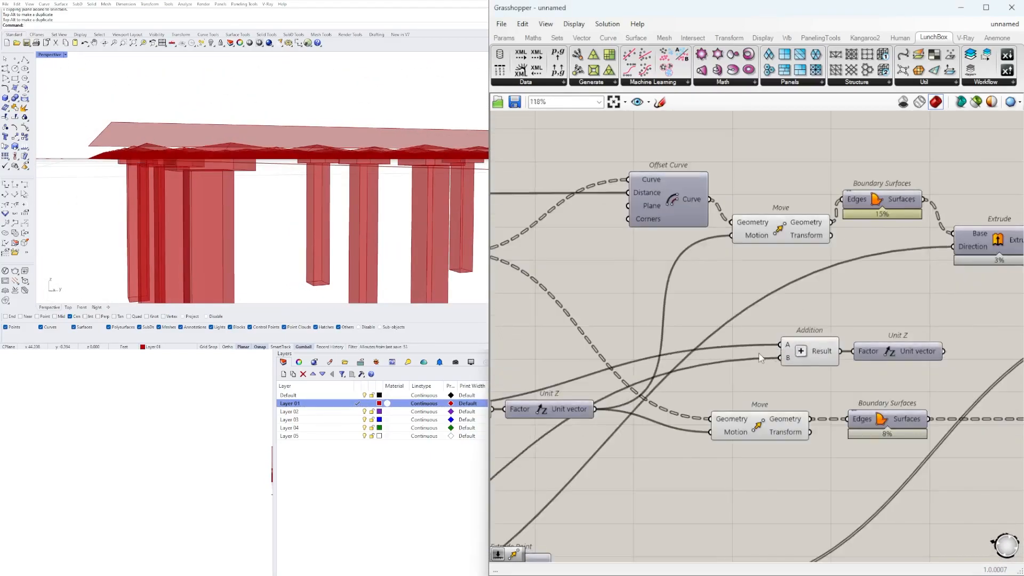
Trace the new Addition's inputs back through the slab definition to the WAFFLE PATTERN EXTRUSION and FLOOR SLAB sliders.
right_drag(768, 351, 757, 334)
scroll(813, 344, down, 4)
right_drag(592, 459, 790, 416)
scroll(658, 446, up, 3)
right_drag(626, 407, 641, 414)
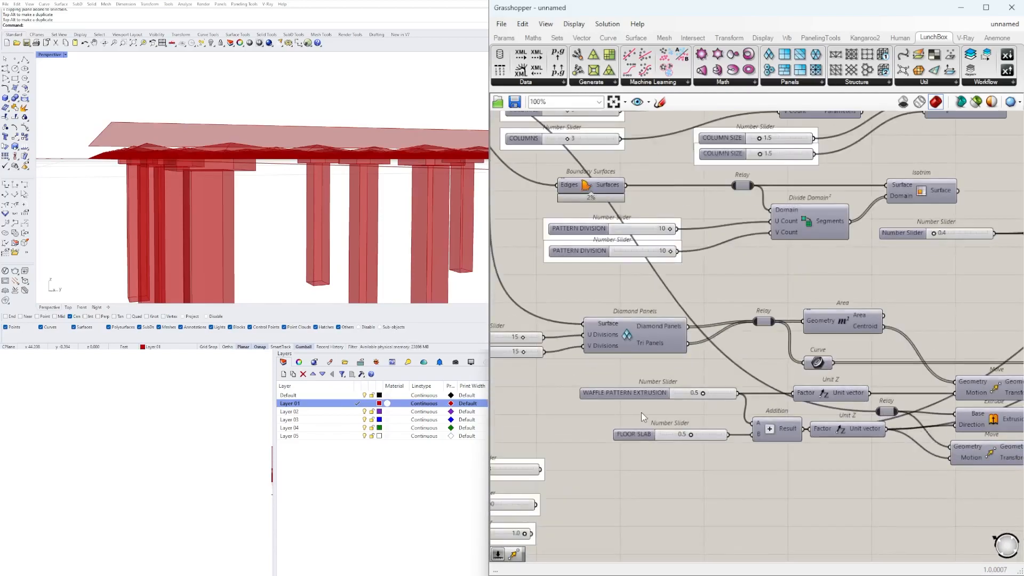
scroll(641, 414, down, 4)
right_drag(917, 363, 703, 414)
scroll(968, 290, up, 4)
click(987, 363)
Examine which components generate the slab's surfaces and edges by highlighting them in the perspective view.
mouse_move(320, 187)
right_down()
mouse_move(321, 240)
mouse_move(325, 189)
right_up()
click(846, 321)
scroll(846, 321, down, 2)
click(947, 347)
right_drag(661, 447, 775, 407)
right_drag(961, 405, 632, 411)
click(880, 388)
right_drag(736, 346, 893, 346)
click(892, 317)
right_drag(288, 160, 248, 190)
scroll(693, 334, down, 2)
right_drag(533, 341, 989, 329)
scroll(665, 462, up, 2)
right_drag(665, 462, 848, 502)
click(738, 242)
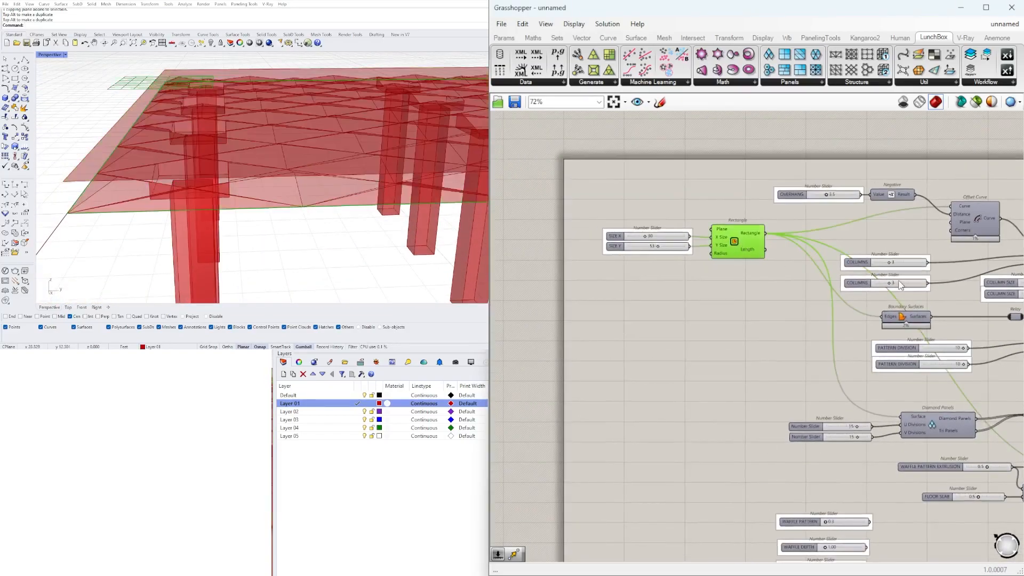
Try adding the slab-edge extrusion to the Solid Union's Breps input.
right_drag(1003, 480, 530, 440)
scroll(668, 443, up, 3)
click(795, 443)
scroll(539, 475, down, 6)
shift+drag(824, 440, 731, 411)
scroll(747, 400, up, 7)
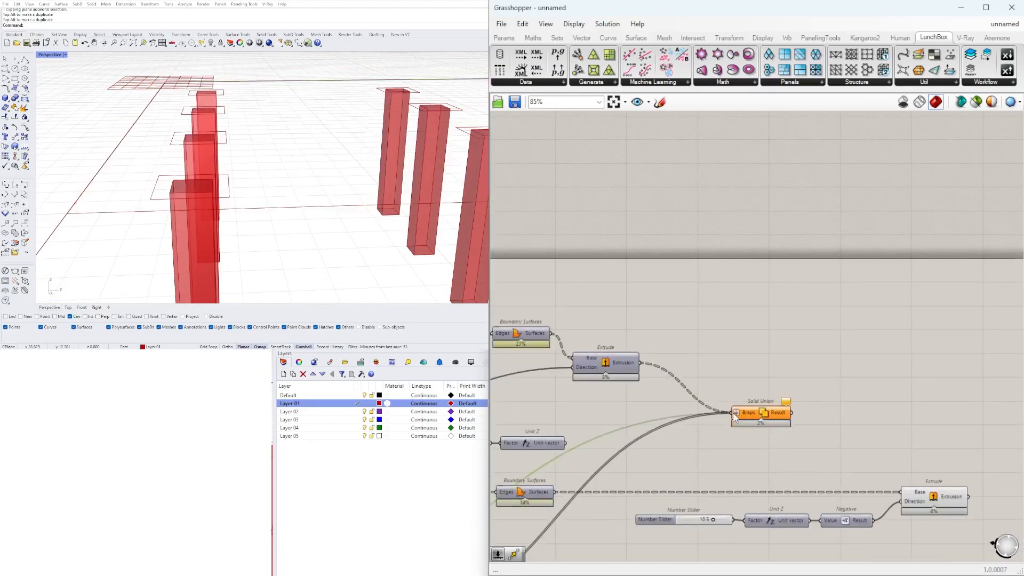
Delete the Solid Union component and turn on the preview of the Extrude that thickens the offset column rectangles.
click(735, 417)
right_click(733, 419)
key(Delete)
scroll(746, 425, down, 3)
right_drag(744, 426, 914, 378)
drag(931, 387, 780, 321)
right_drag(240, 208, 160, 184)
Turn on the preview of the slab-edge Extrude and inspect it around the columns.
click(538, 512)
scroll(539, 512, down, 1)
right_drag(539, 512, 742, 453)
right_drag(560, 475, 882, 451)
click(886, 452)
right_drag(256, 197, 341, 189)
scroll(833, 355, down, 3)
right_drag(834, 356, 516, 404)
right_drag(235, 213, 291, 214)
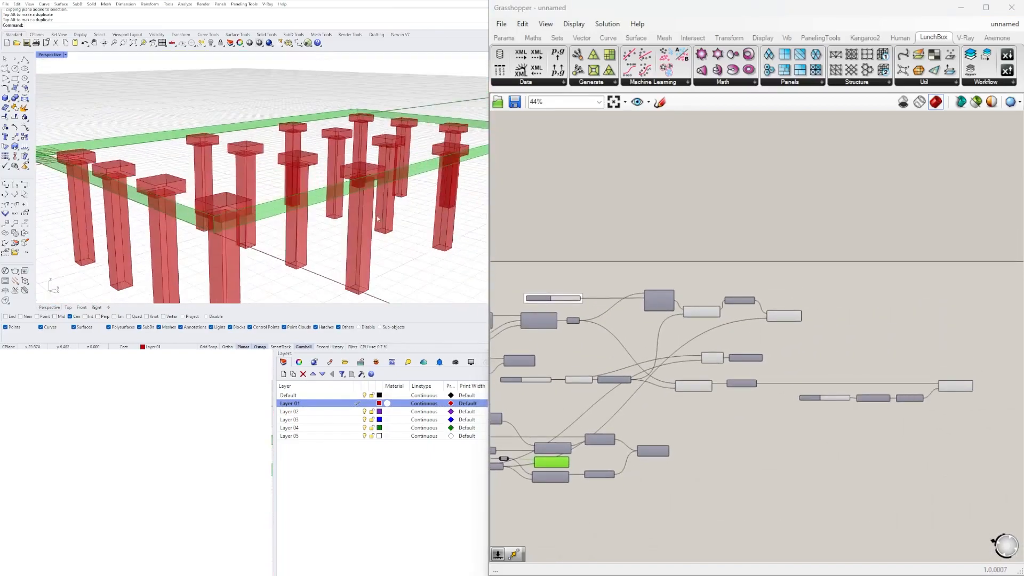
Insert a separate Brep Join and feed it the slab-edge extrusion.
scroll(581, 460, up, 3)
right_drag(581, 460, 689, 457)
double_click(854, 384)
text(join)
click(848, 350)
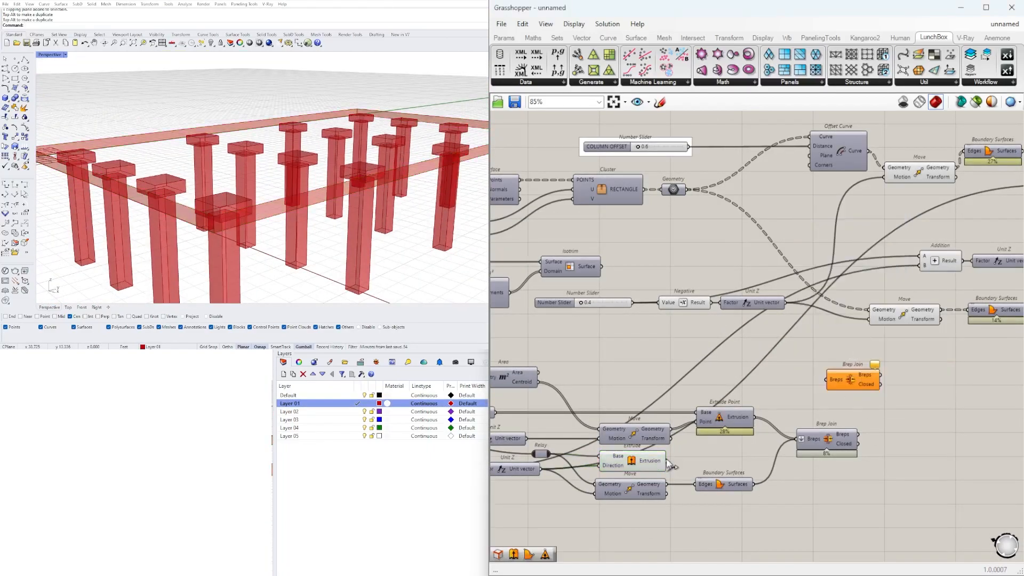
scroll(997, 374, down, 2)
right_drag(996, 375, 564, 380)
click(857, 339)
click(566, 385)
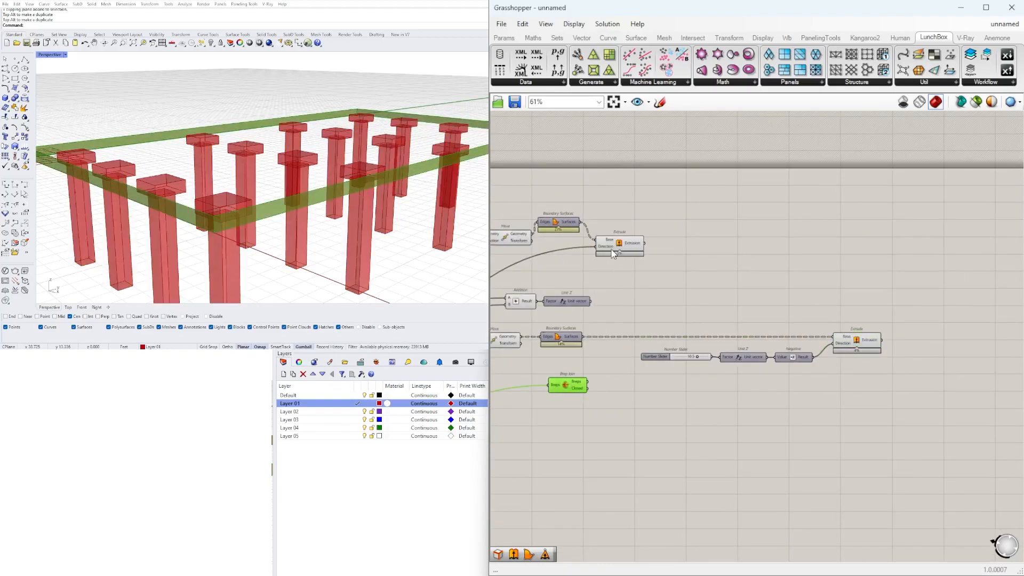
Delete the unused Isotrim and the Divide Domain² with its PATTERN DIVISION sliders.
click(618, 244)
right_drag(580, 343, 900, 342)
drag(883, 382, 848, 405)
right_drag(772, 407, 965, 391)
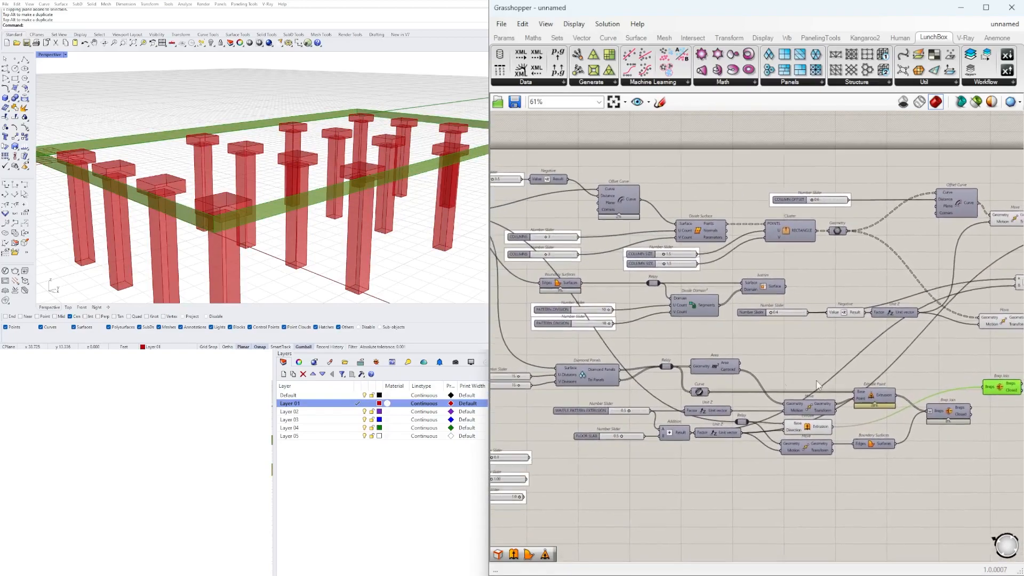
right_drag(673, 233, 741, 312)
right_drag(831, 332, 798, 290)
click(787, 322)
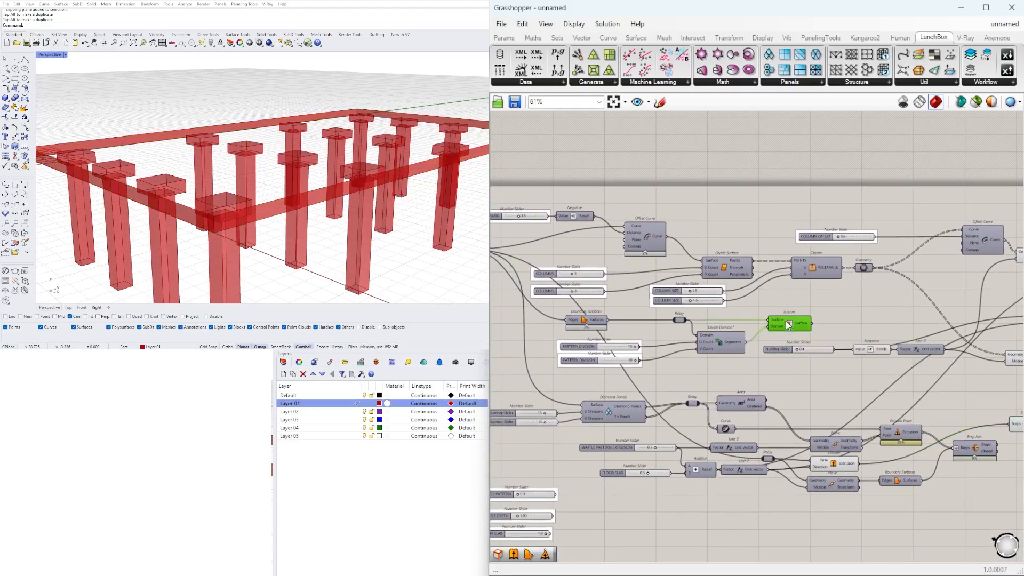
key(Delete)
scroll(778, 321, up, 2)
drag(743, 382, 577, 325)
key(Delete)
Turn on the preview of the Brep Join that combines the Extrude Point panels with the slab's Boundary Surfaces.
scroll(578, 325, down, 3)
right_drag(525, 340, 665, 338)
right_drag(935, 389, 747, 384)
scroll(747, 384, up, 2)
click(900, 412)
right_drag(687, 455, 762, 432)
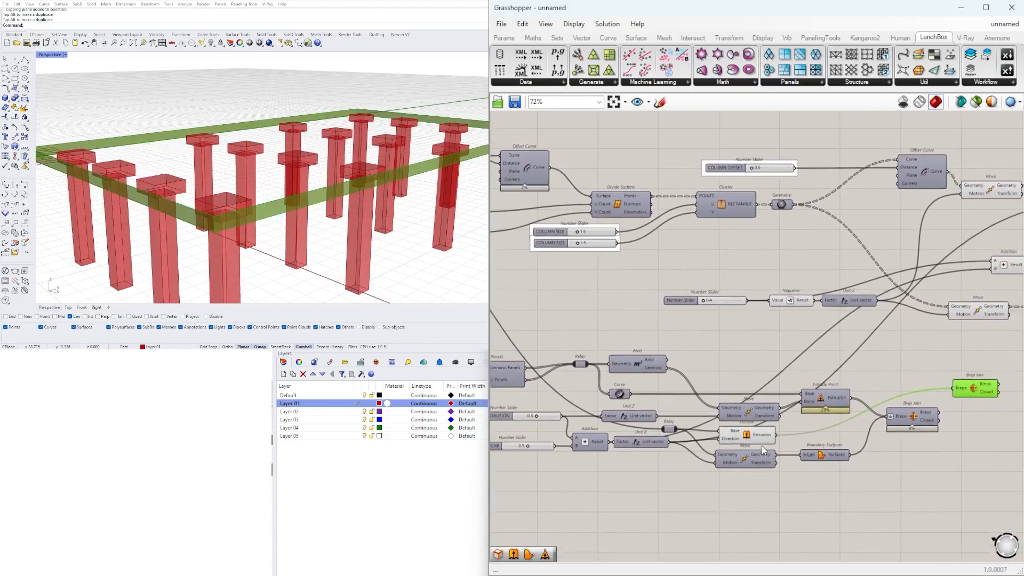
click(941, 435)
right_drag(854, 423, 704, 430)
click(726, 427)
right_drag(314, 240, 256, 266)
right_drag(615, 409, 746, 403)
right_click(747, 471)
click(772, 492)
mouse_move(267, 224)
right_down()
mouse_move(276, 174)
mouse_move(269, 213)
right_up()
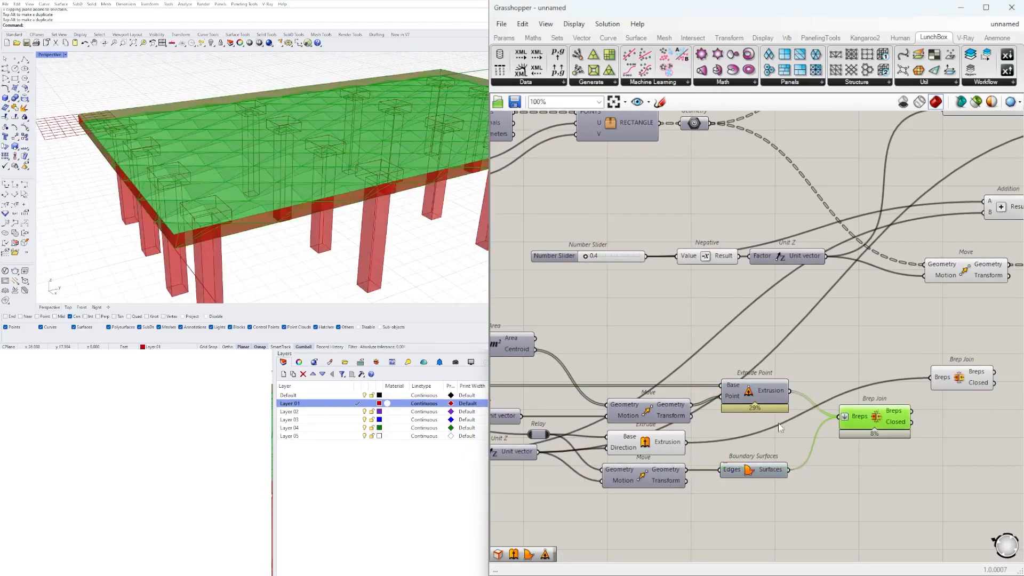
Feed the slab-edge extrusion into the slab's Brep Join, remove the spare Brep Join, and hide the source components' previews.
right_drag(860, 419, 807, 430)
drag(747, 507, 614, 411)
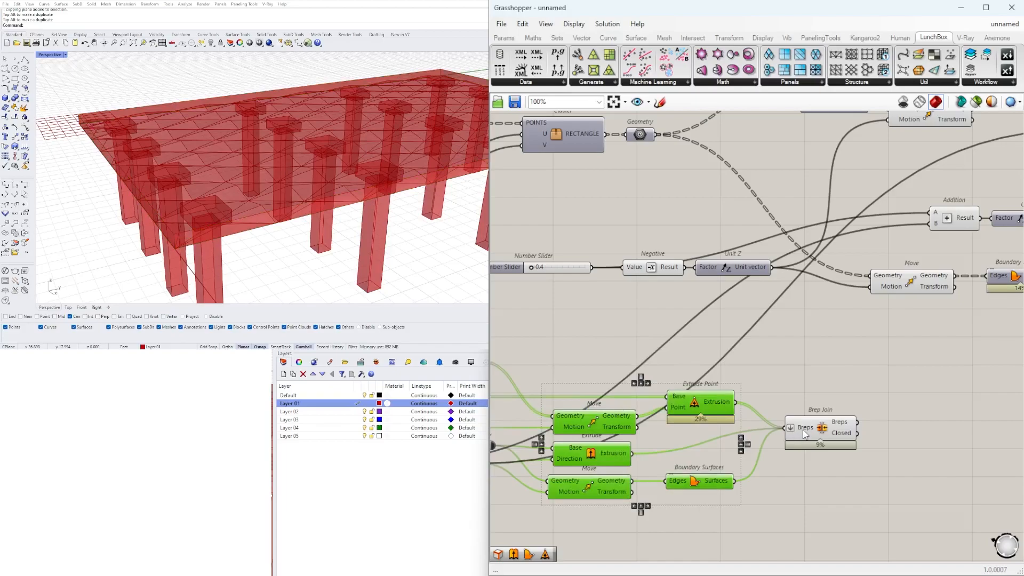
click(845, 425)
right_drag(267, 224, 272, 176)
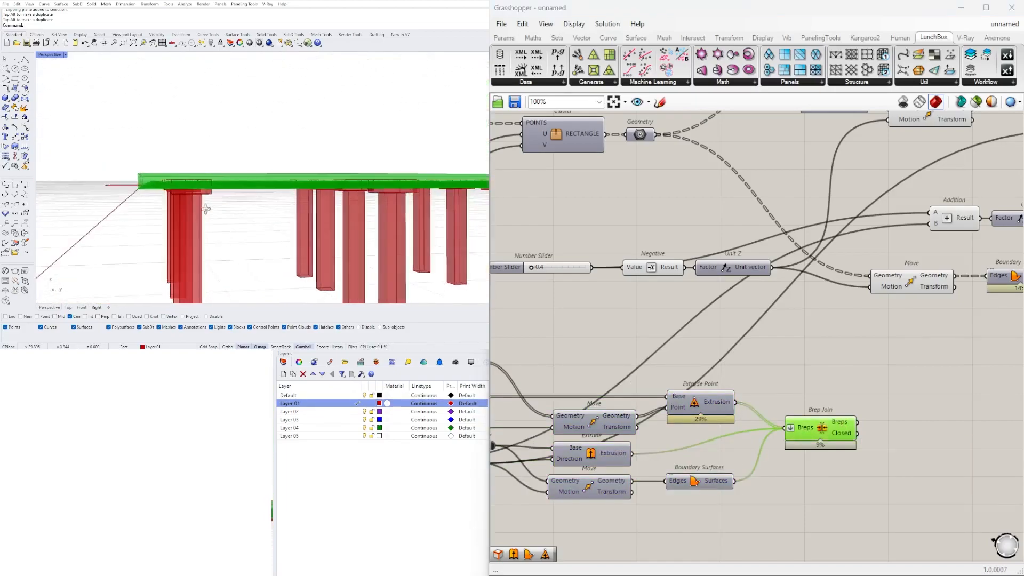
Insert a Solid Union, connect the slab's Brep Join and the offset-rectangle Extrude to Breps, and flatten that input.
scroll(858, 343, down, 2)
right_drag(858, 343, 614, 389)
scroll(779, 375, up, 2)
double_click(776, 414)
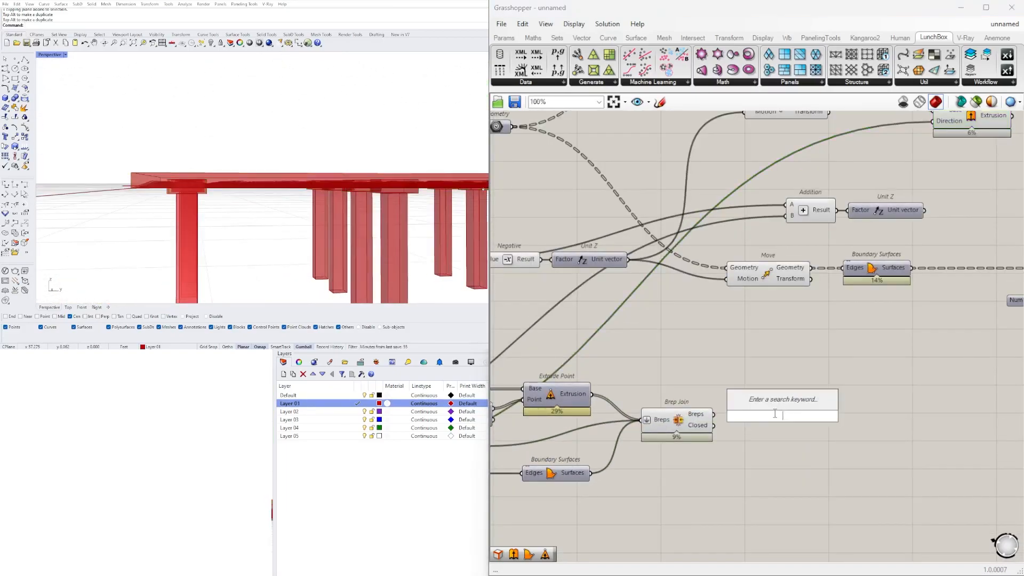
drag(714, 415, 752, 416)
scroll(788, 338, down, 3)
scroll(758, 312, up, 4)
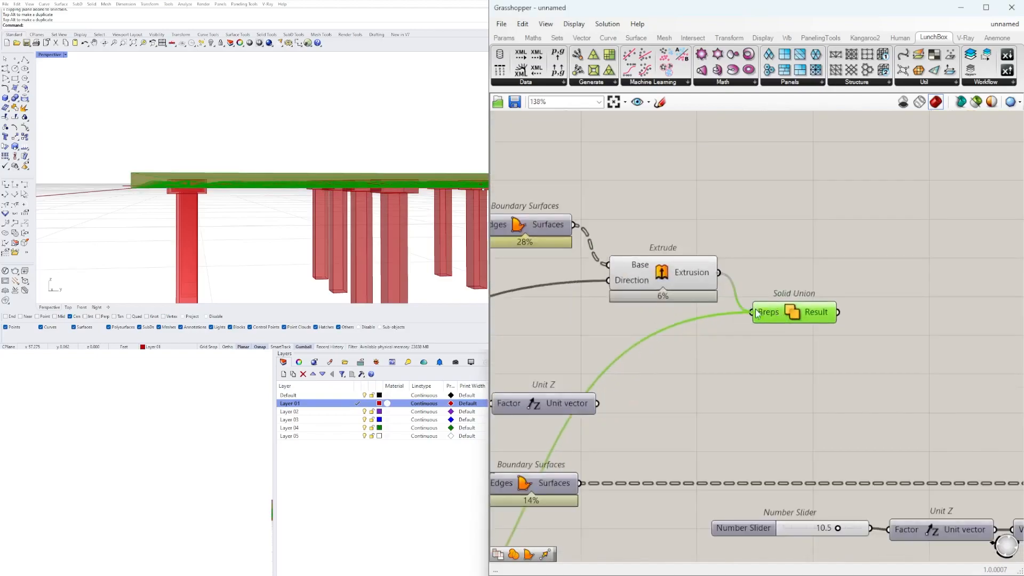
click(875, 403)
scroll(875, 331, down, 2)
Hide the previews of the offset-rectangle Extrude and the slab's Brep Join.
drag(906, 329, 878, 239)
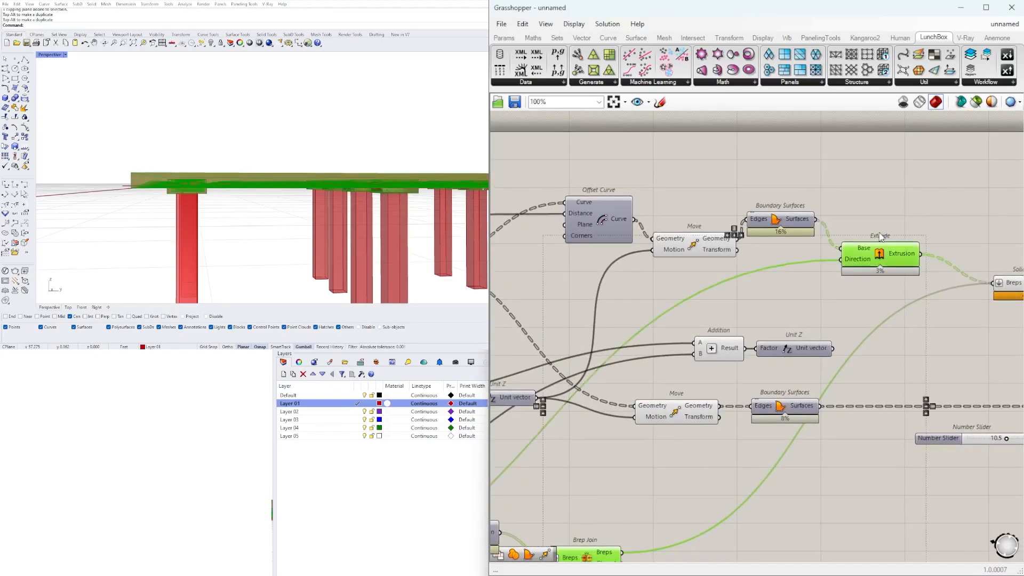
right_drag(377, 144, 256, 187)
scroll(854, 331, down, 1)
right_drag(907, 320, 706, 334)
click(860, 334)
Add a Geometry container and connect the Solid Union's Result to it.
double_click(897, 312)
text(GE)
click(876, 284)
scroll(832, 307, up, 2)
scroll(832, 320, down, 2)
click(763, 334)
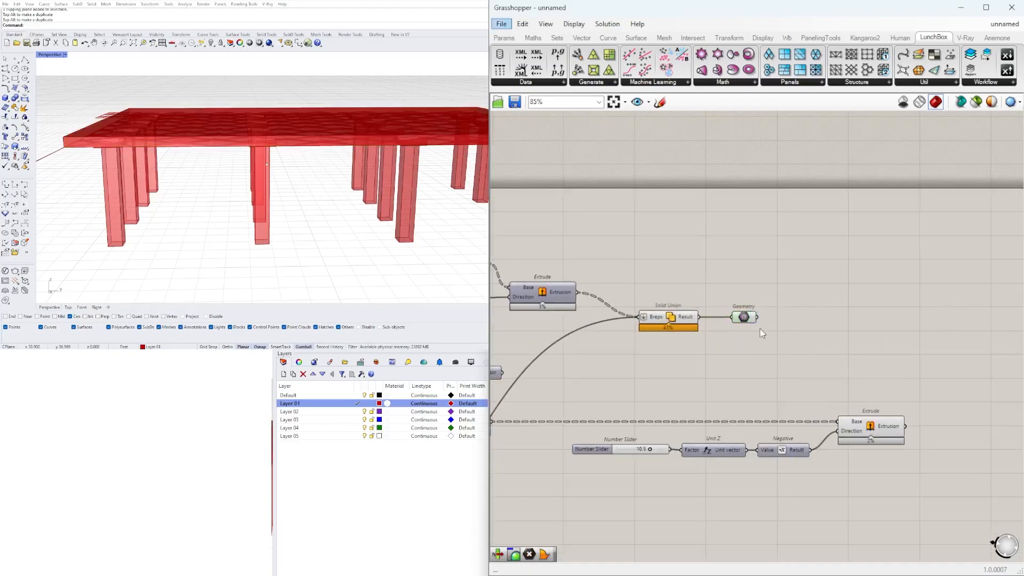
Connect a Geometry container to the columns' Extrude and hide the Solid Union's preview.
drag(905, 426, 927, 428)
drag(915, 491, 622, 400)
middle_click(622, 400)
click(656, 370)
click(664, 317)
key(ctrl+q)
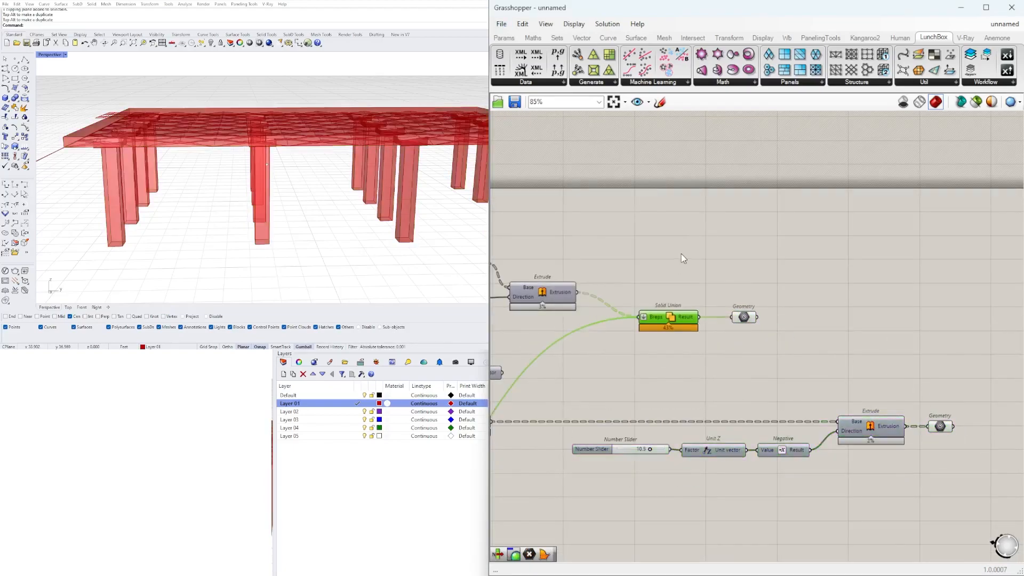
click(882, 346)
Delete the unused Addition and Unit Z between the capital and column Move branches.
scroll(901, 490, down, 3)
scroll(697, 503, up, 4)
right_drag(697, 503, 935, 466)
drag(841, 420, 654, 194)
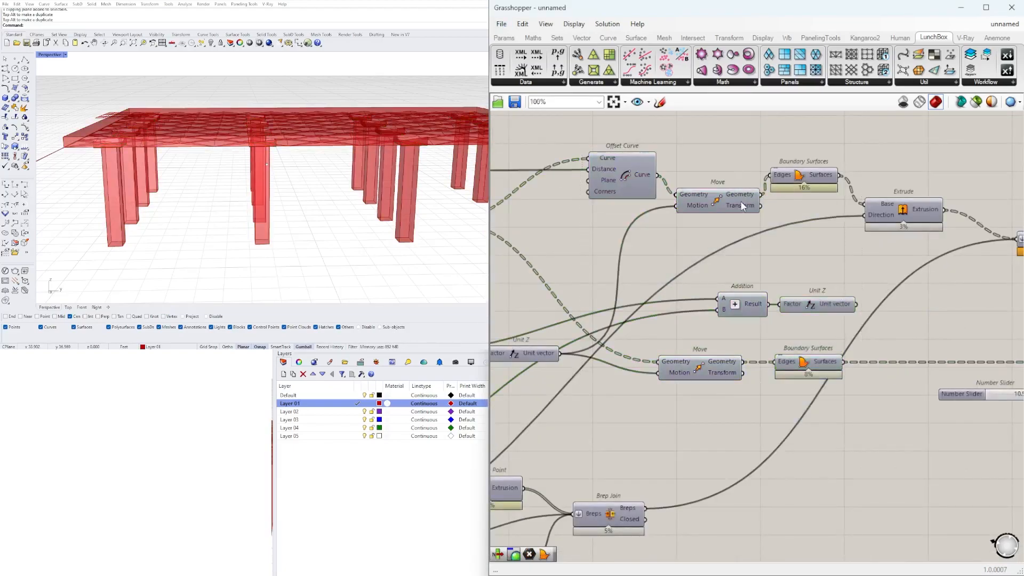
scroll(842, 301, down, 2)
drag(860, 283, 771, 315)
key(Delete)
Move the lower diamond-panel and slab component clusters closer to the column components to tighten the definition's layout.
right_drag(695, 361, 1014, 314)
scroll(573, 362, down, 1)
right_drag(573, 362, 551, 389)
scroll(805, 432, down, 1)
right_drag(806, 432, 661, 450)
scroll(662, 450, up, 4)
scroll(538, 520, down, 2)
right_drag(539, 520, 795, 485)
click(823, 435)
scroll(644, 448, down, 3)
drag(894, 533, 513, 371)
right_drag(610, 393, 821, 427)
drag(821, 427, 799, 375)
scroll(822, 385, up, 3)
right_drag(702, 432, 855, 400)
click(947, 462)
scroll(656, 381, down, 6)
drag(1006, 481, 513, 388)
scroll(656, 381, up, 6)
drag(734, 400, 688, 390)
click(666, 342)
Rename the Diamond Panels' U Divisions slider UDIV and label the V Divisions slider as well.
right_drag(613, 358, 784, 357)
scroll(606, 377, up, 3)
drag(629, 341, 542, 387)
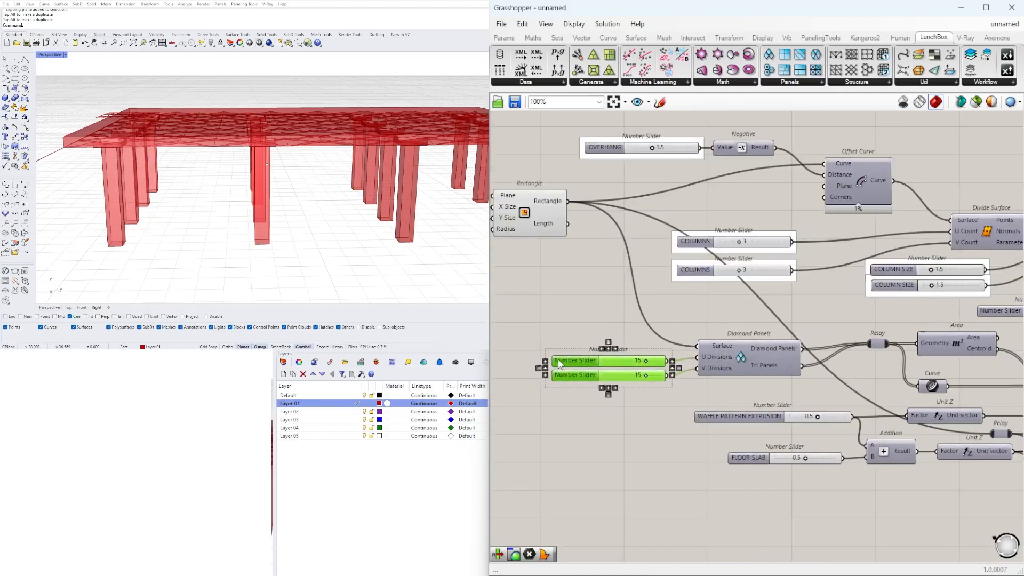
click(540, 374)
scroll(544, 374, up, 4)
right_click(574, 364)
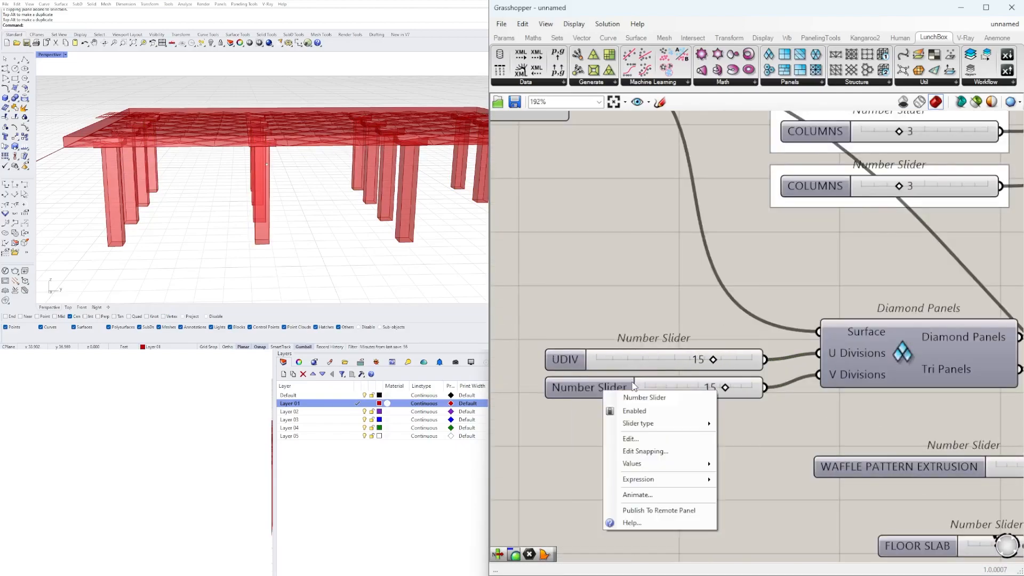
key(Return)
Group the WAFFLE PATTERN EXTRUSION and FLOOR SLAB sliders like the other labelled inputs.
scroll(652, 427, down, 7)
mouse_move(919, 456)
right_down()
mouse_move(779, 459)
mouse_move(910, 459)
right_up()
scroll(608, 389, up, 8)
drag(600, 393, 760, 453)
right_click(613, 401)
key(Return)
scroll(700, 371, down, 7)
right_drag(773, 416, 793, 402)
click(843, 458)
Set the slider feeding the capitals' Negative and Unit Z to 0.8.
right_drag(917, 400, 570, 411)
scroll(747, 343, up, 6)
scroll(745, 344, down, 2)
right_drag(288, 208, 278, 139)
right_drag(773, 339, 592, 362)
scroll(584, 381, up, 8)
right_drag(256, 85, 282, 91)
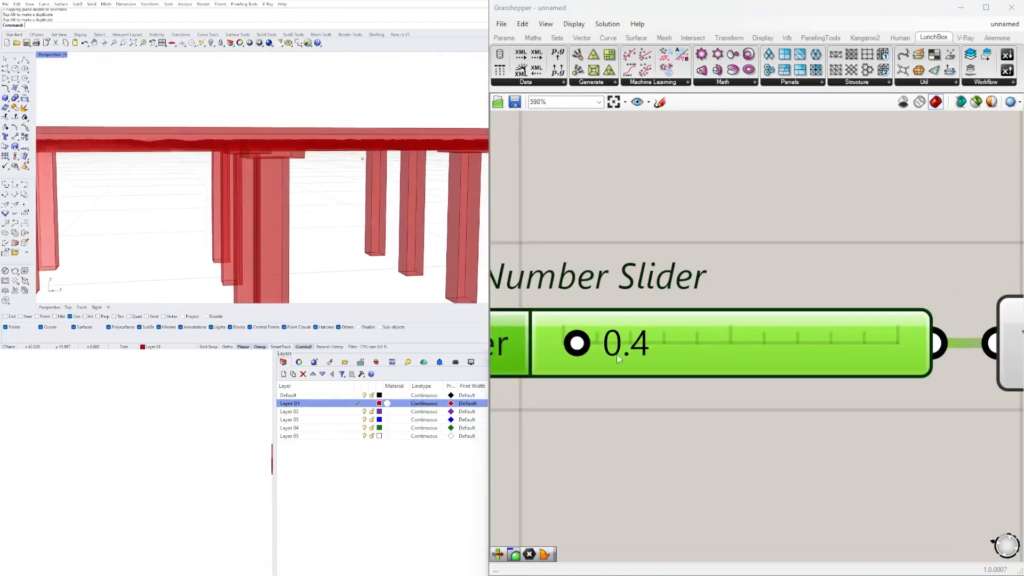
drag(590, 349, 594, 350)
scroll(616, 344, down, 2)
right_drag(359, 181, 320, 213)
scroll(619, 394, down, 7)
Examine the capitals' Extrude and trace its direction input back to the Addition of the waffle and floor slab sliders.
right_drag(851, 408, 619, 393)
scroll(619, 393, down, 2)
right_drag(907, 298, 624, 322)
right_drag(460, 199, 366, 178)
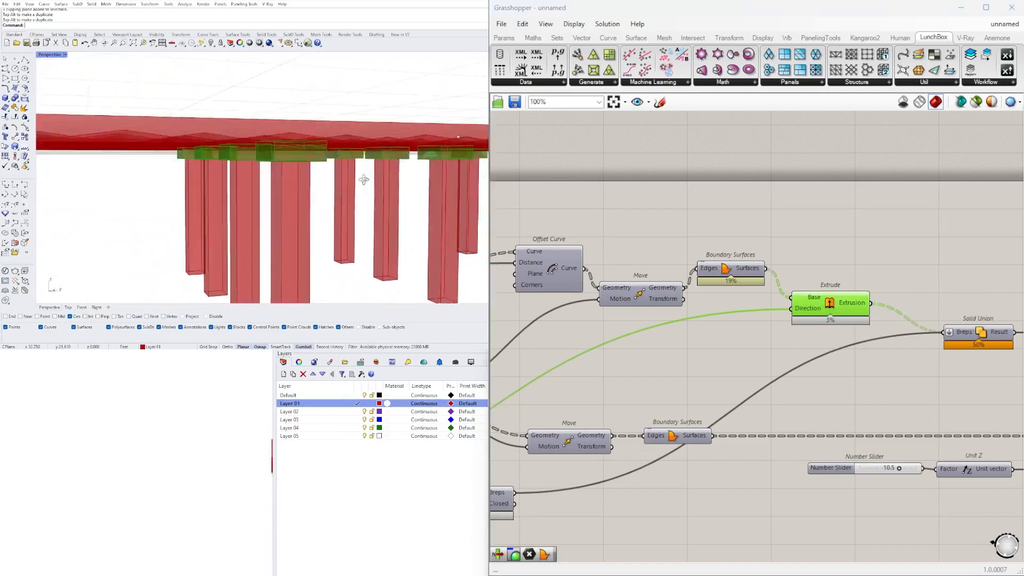
right_drag(525, 411, 820, 391)
scroll(628, 392, down, 2)
right_drag(680, 427, 955, 389)
drag(685, 477, 556, 427)
right_drag(907, 314, 700, 336)
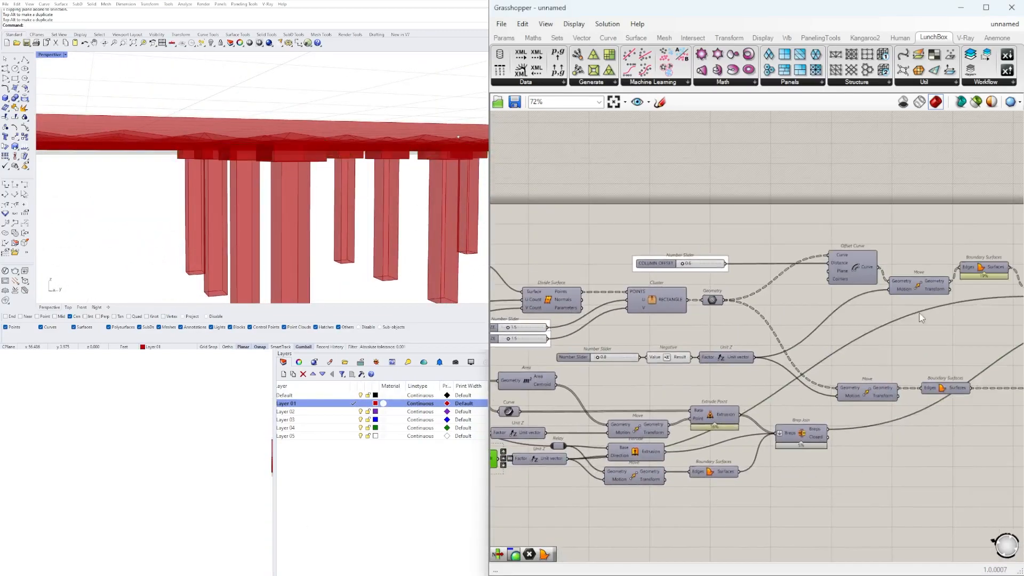
right_drag(545, 487, 623, 462)
scroll(564, 429, up, 4)
right_drag(563, 430, 734, 421)
click(734, 420)
Insert an Addition summing the downward and slab Unit Z vectors, and connect its Result to the capitals' Extrude Direction.
scroll(734, 420, down, 3)
right_drag(800, 419, 654, 469)
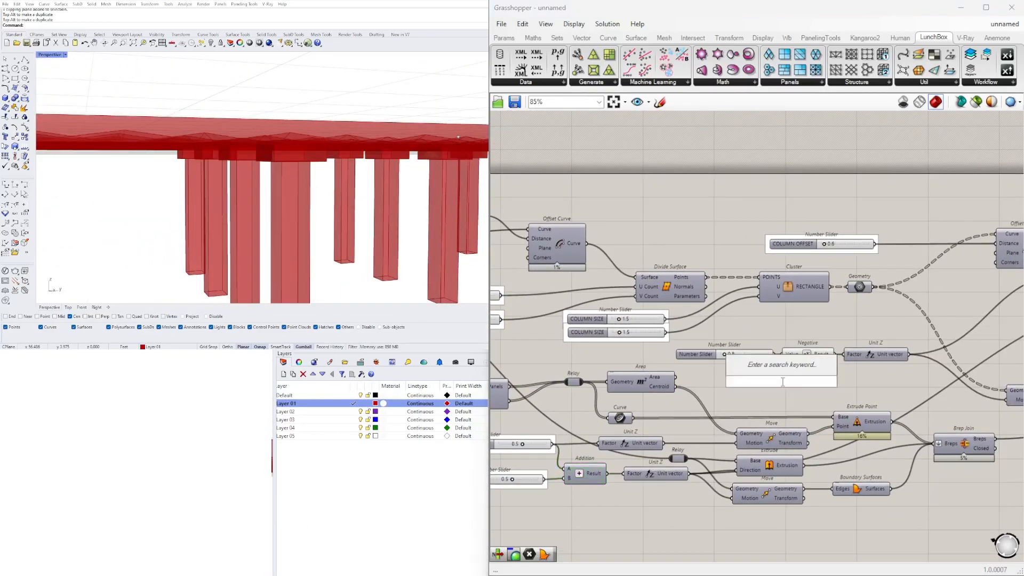
scroll(775, 387, up, 1)
right_drag(830, 387, 715, 421)
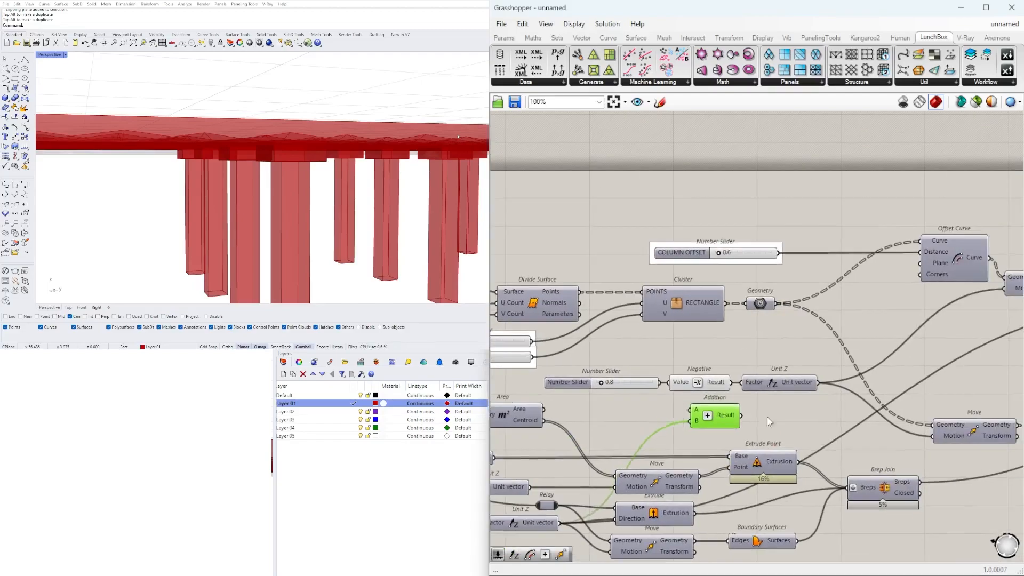
right_drag(948, 385, 697, 394)
scroll(753, 408, up, 1)
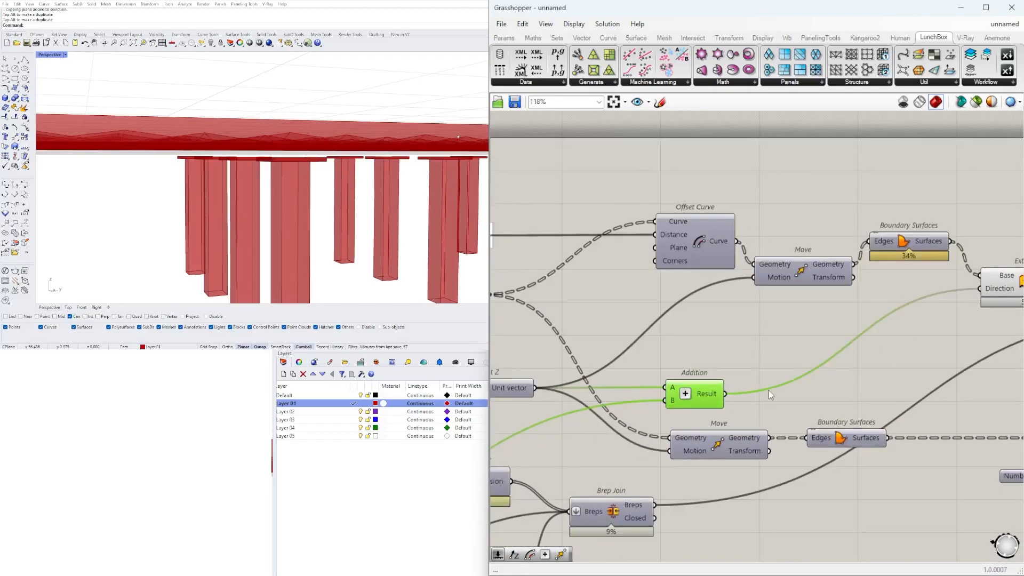
right_drag(824, 365, 1017, 340)
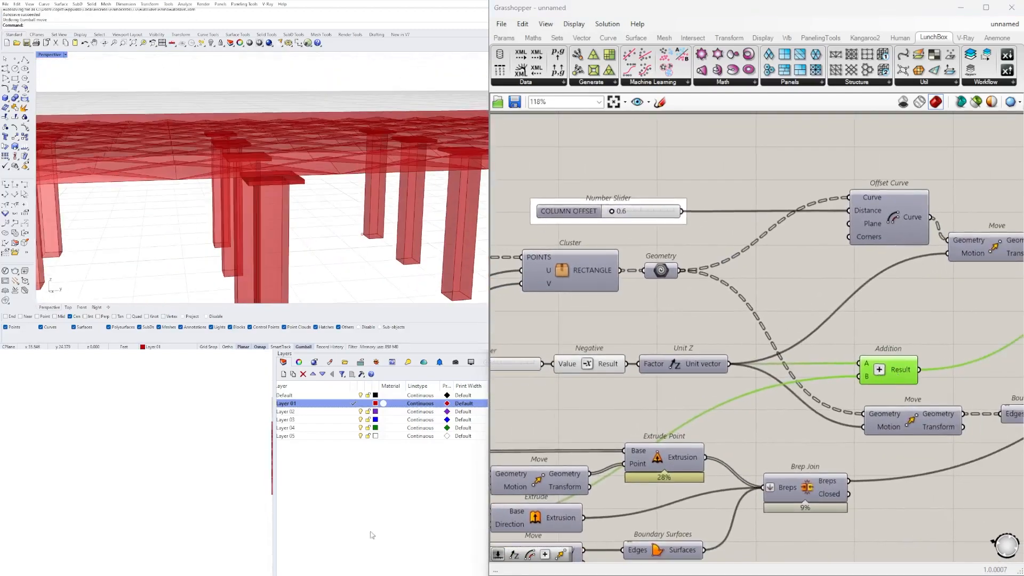
Remove the vector Addition and place a new Unit Z before the capitals' Extrude.
right_drag(905, 332, 780, 329)
scroll(859, 321, up, 1)
scroll(859, 321, down, 3)
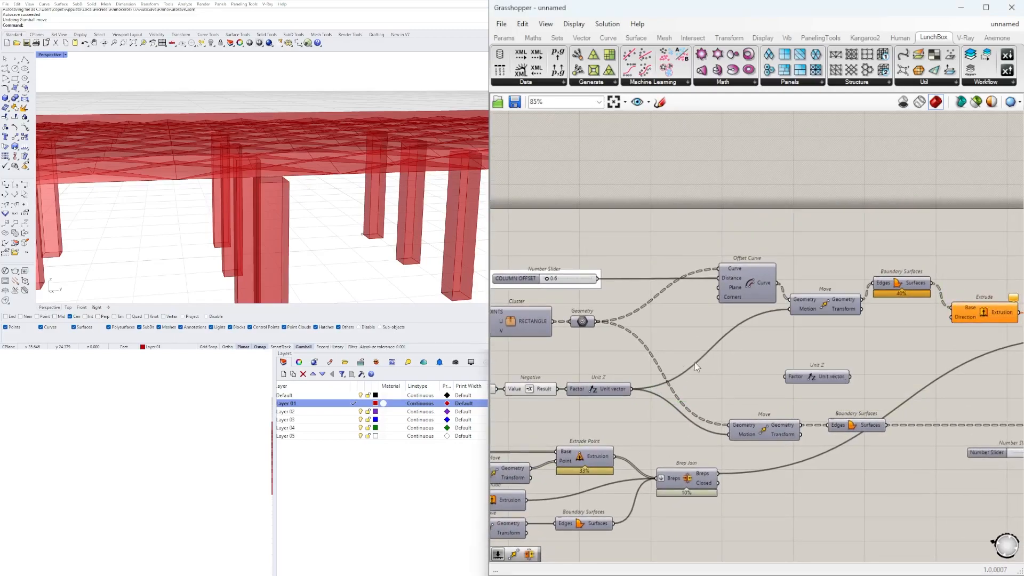
Set the slider feeding the capitals' Negative to 1.0.
right_drag(749, 366, 598, 347)
scroll(647, 343, up, 5)
drag(650, 340, 647, 339)
scroll(649, 341, down, 4)
Insert an Addition beside the new Unit Z and connect the capital drop slider to A.
right_drag(1016, 337, 879, 349)
double_click(845, 337)
text(+)
key(Return)
drag(593, 348, 768, 326)
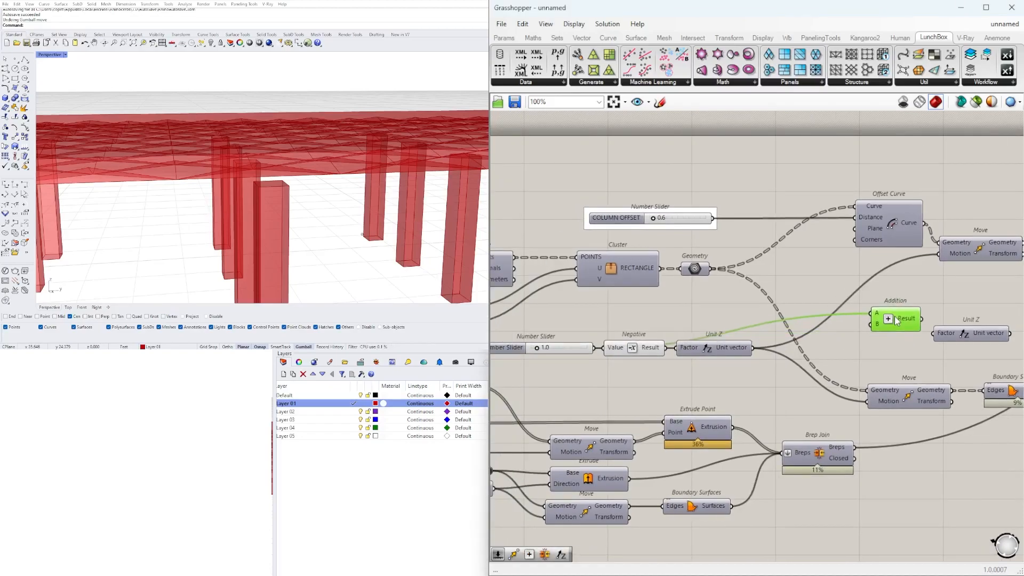
Connect the Result of the waffle and floor slab Addition to the new Addition's B input.
right_drag(291, 235, 297, 182)
right_drag(586, 479, 844, 422)
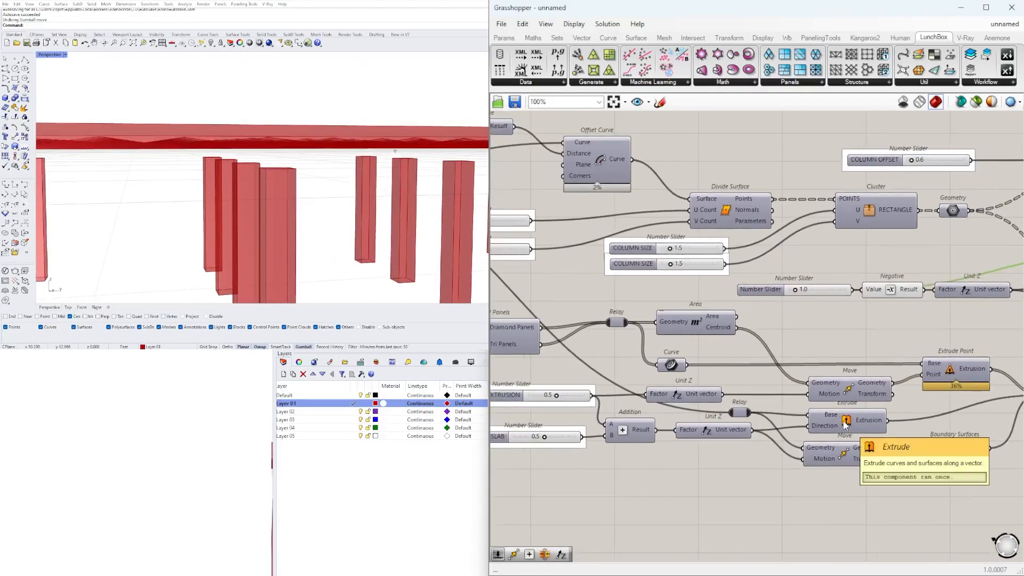
click(858, 447)
click(709, 430)
right_drag(631, 437, 574, 462)
drag(600, 455, 891, 345)
Connect the new Addition's Result to the Unit Z Factor, and its Unit vector to the capitals' Extrude Direction.
scroll(891, 345, up, 4)
right_drag(969, 354, 653, 398)
drag(652, 398, 735, 398)
right_drag(892, 402, 644, 420)
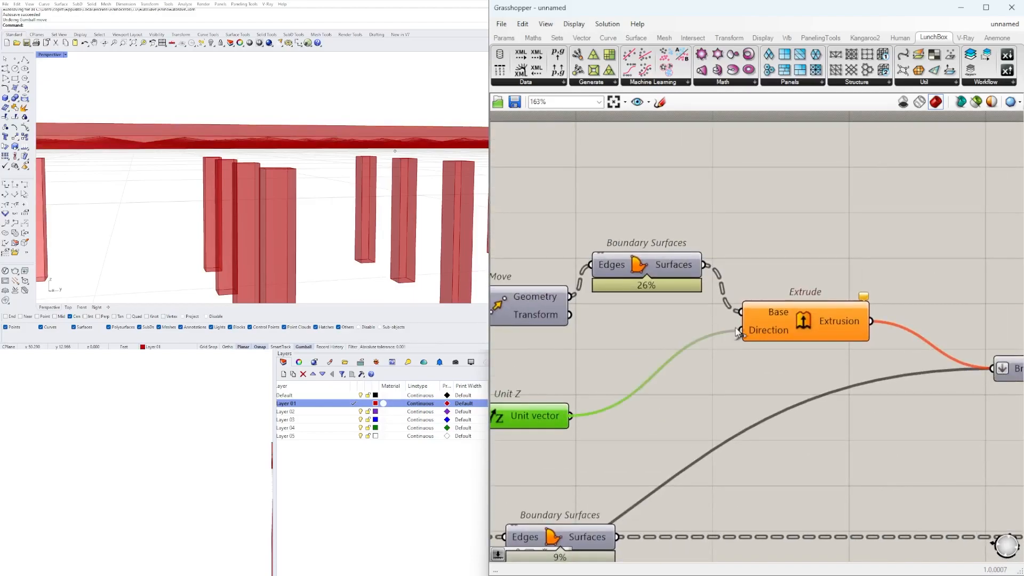
right_drag(341, 176, 312, 222)
scroll(779, 323, down, 4)
Hide the preview of the capitals' Extrude and group the output Geometry containers.
click(773, 331)
middle_click(743, 281)
click(777, 245)
right_drag(637, 314, 580, 331)
right_drag(336, 214, 306, 140)
scroll(307, 176, down, 4)
right_drag(307, 187, 352, 221)
drag(917, 370, 900, 370)
click(907, 402)
right_drag(907, 402, 611, 316)
Set the slider controlling the capitals' drop below the slab to 0.5.
scroll(775, 411, down, 4)
right_drag(536, 416, 834, 377)
scroll(656, 393, up, 10)
right_drag(277, 230, 272, 197)
scroll(686, 357, up, 4)
click(703, 375)
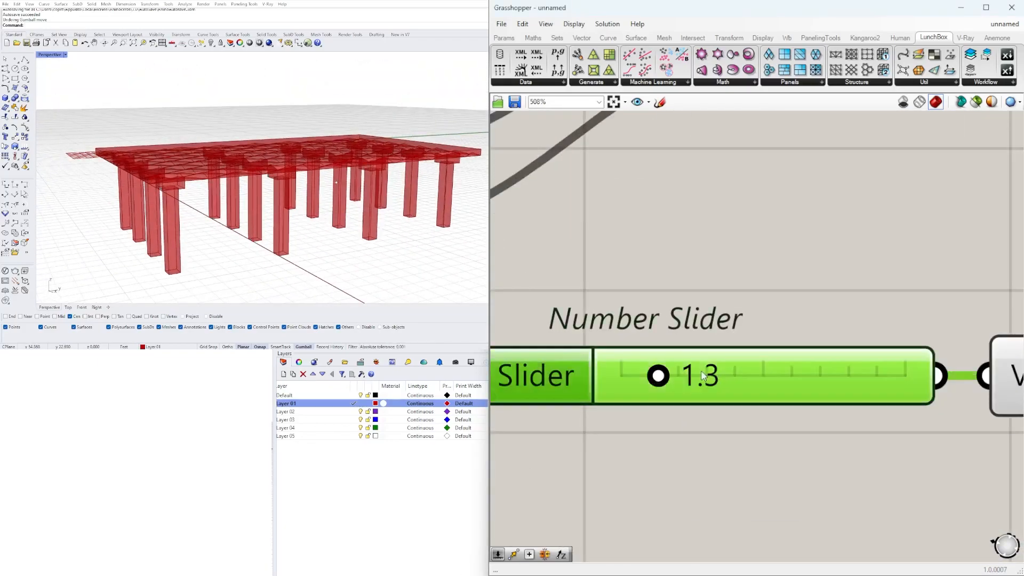
right_drag(336, 183, 349, 170)
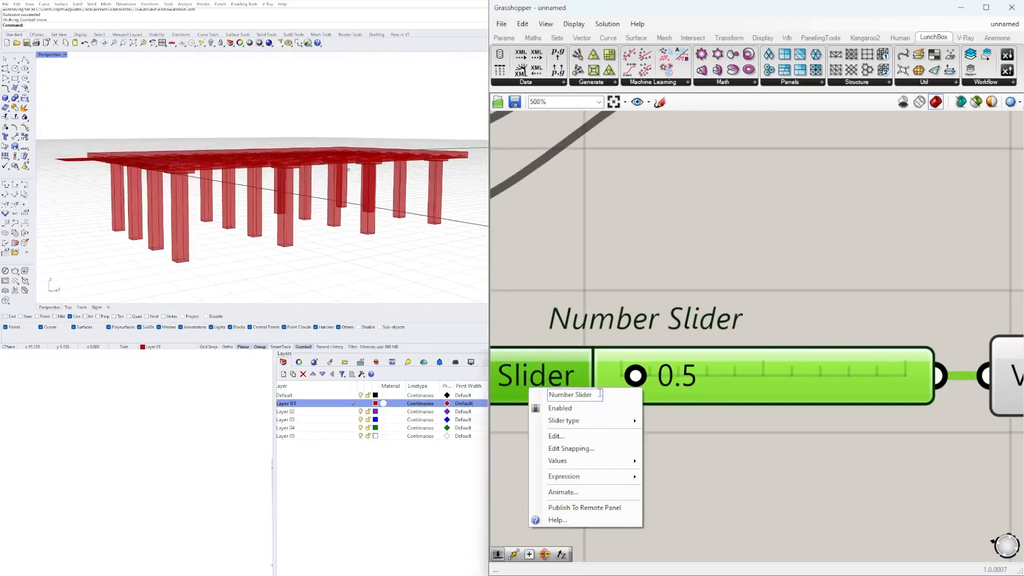
Rename the capital drop slider COLUMN OFFSET and put it in a group.
drag(598, 392, 568, 391)
click(722, 274)
scroll(722, 274, down, 10)
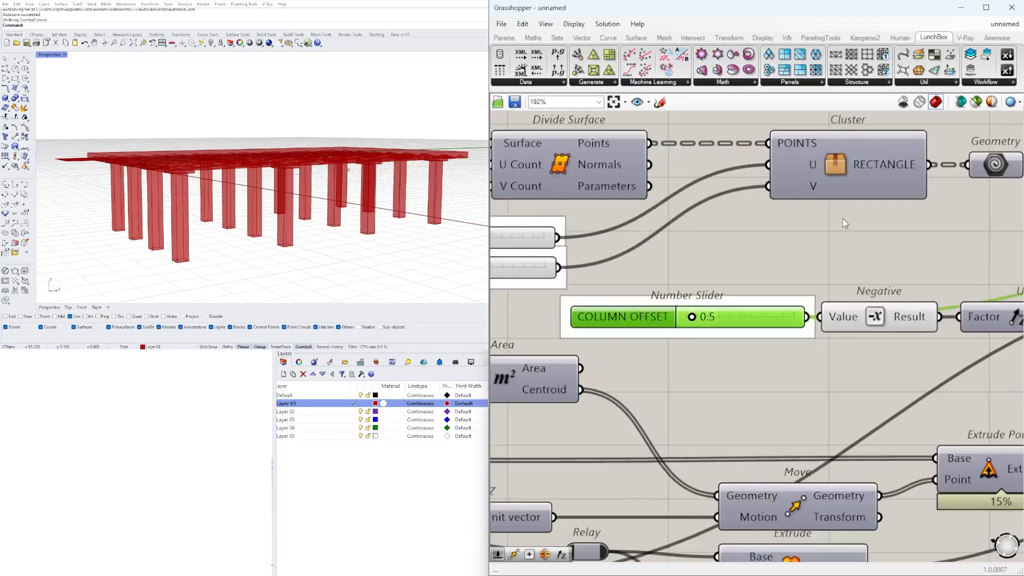
Rename the slider driving the columns' extrusion COLUMN HEIGHT and put it in a group.
right_drag(842, 231, 720, 379)
scroll(1003, 401, up, 4)
right_drag(1003, 401, 799, 402)
scroll(800, 401, down, 4)
scroll(658, 368, up, 6)
right_click(658, 368)
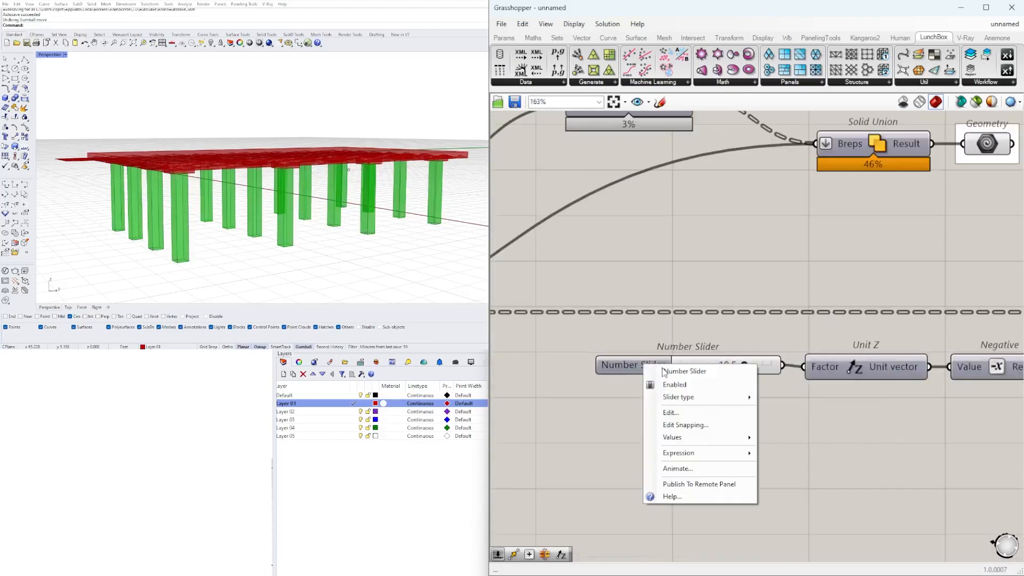
text(COLUMN HEIGHT)
key(Return)
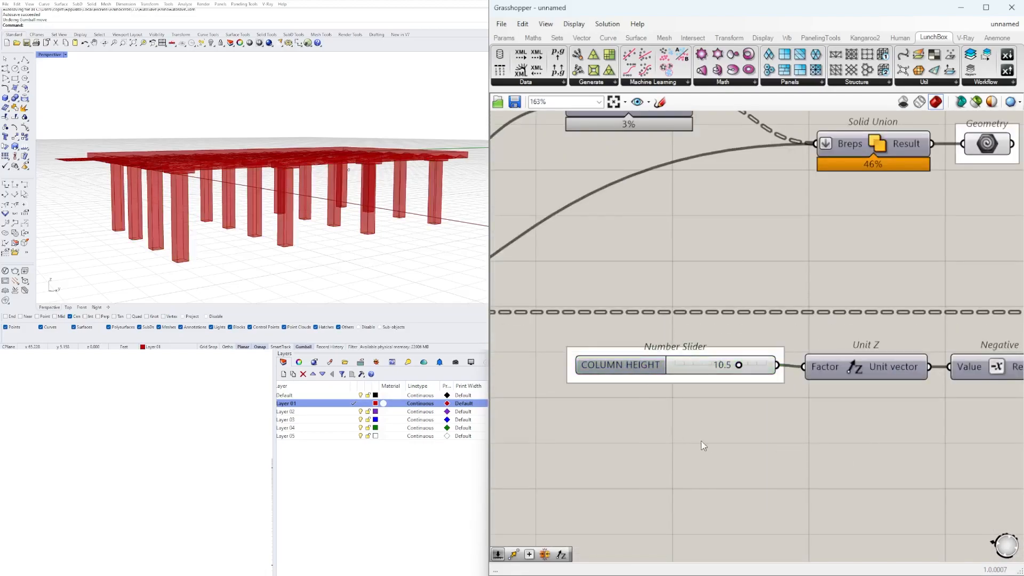
Move the COLUMN HEIGHT slider, Unit Z, Negative, column Extrude and Geometry closer to the slab's Brep Join.
scroll(693, 445, down, 8)
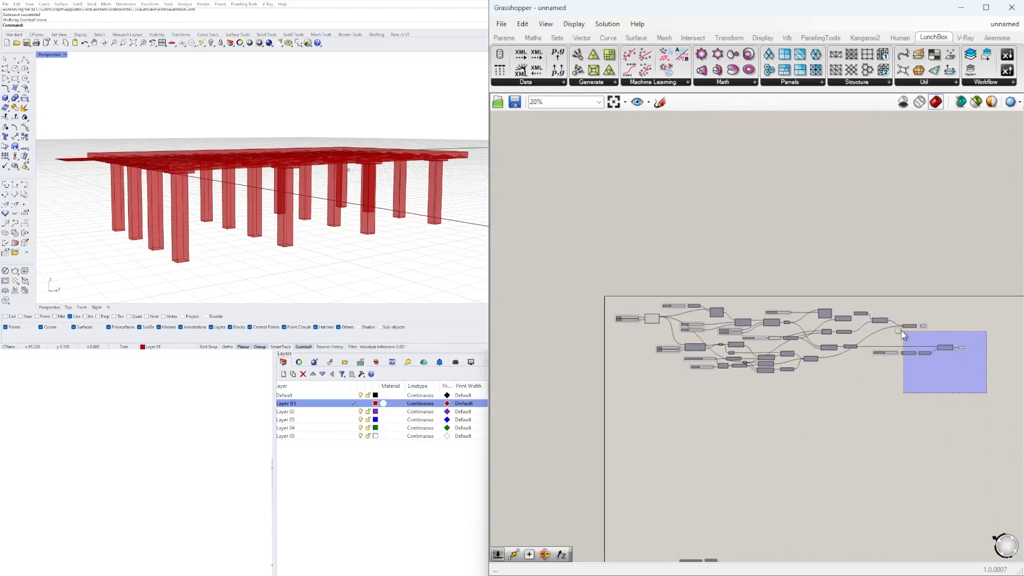
drag(928, 341, 890, 341)
scroll(937, 341, up, 5)
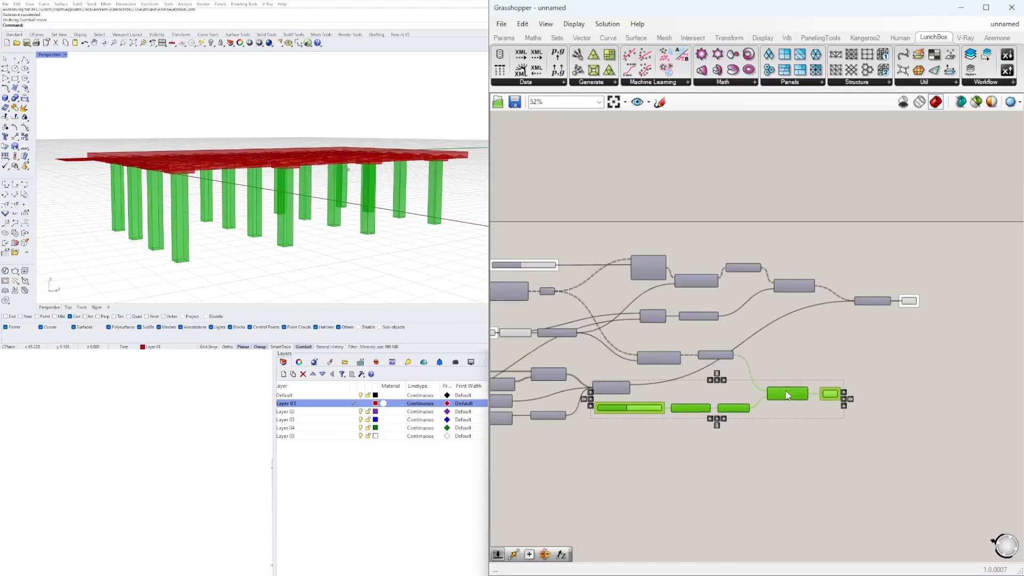
click(718, 456)
Move the disabled rectangle waffle slab definition up directly beneath the diamond-panel definition.
scroll(718, 456, down, 9)
right_drag(718, 457, 916, 416)
drag(922, 504, 640, 375)
scroll(686, 382, up, 2)
drag(783, 438, 772, 327)
click(755, 284)
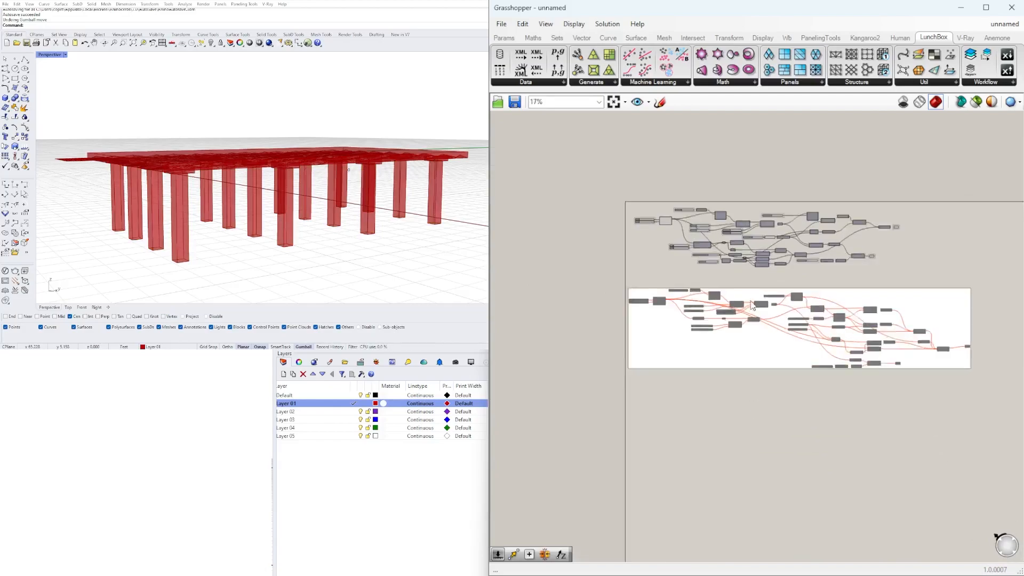
Name the disabled definition's group RECTANGLE WAFFLE SLAB.
scroll(755, 296, up, 7)
click(787, 356)
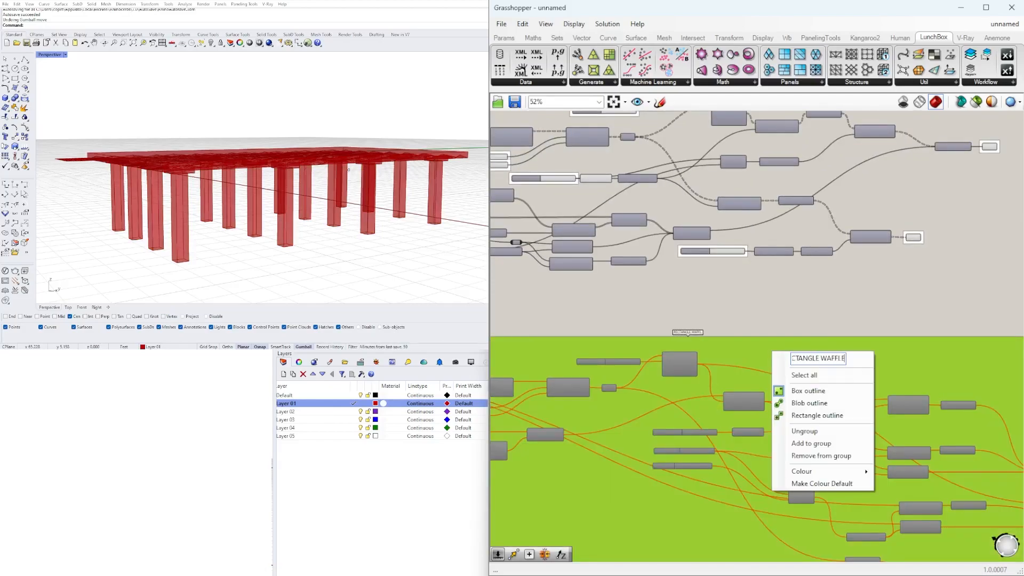
click(824, 335)
scroll(838, 416, down, 4)
scroll(722, 392, up, 7)
right_click(944, 415)
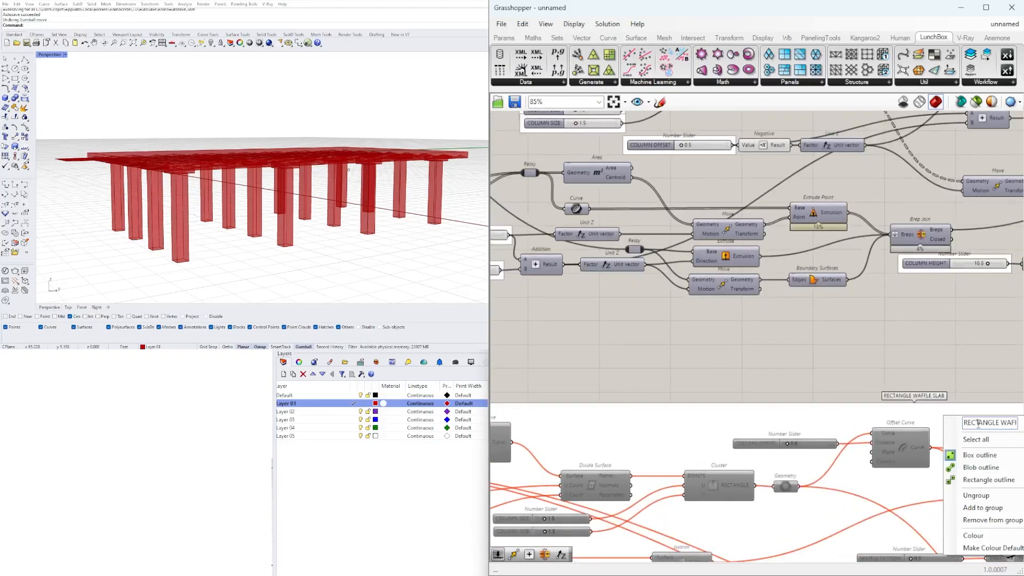
Select all components of the diamond-panel definition above the RECTANGLE WAFFLE SLAB group.
scroll(762, 385, down, 8)
drag(961, 376, 887, 370)
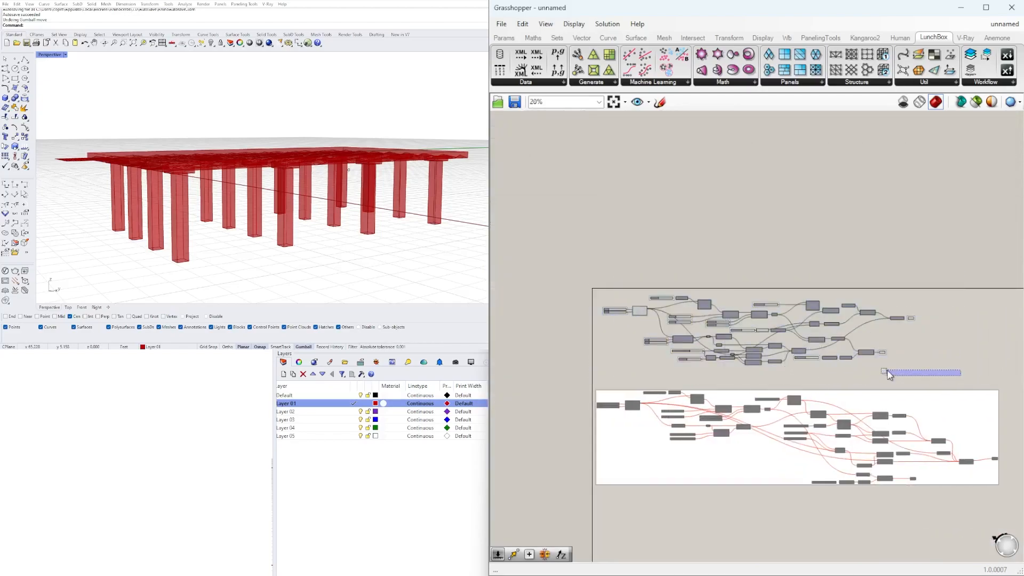